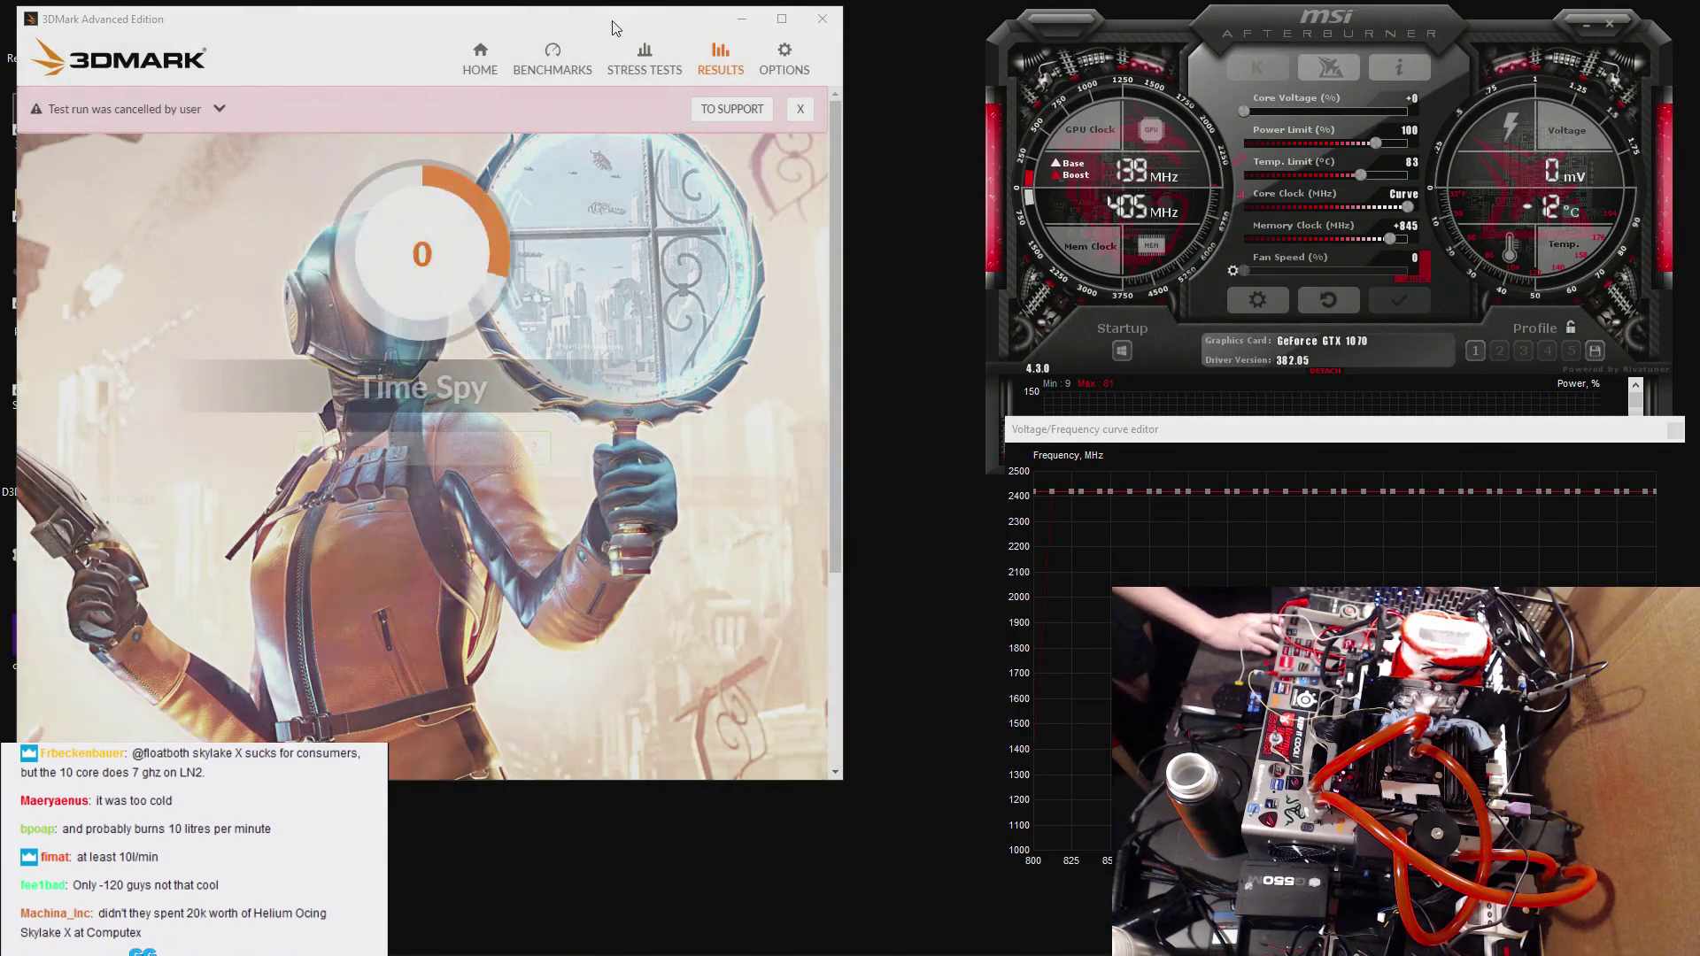
- Open GPU-Z, move the 3DMark window out of its way and display the graphics card's sensor readings
{"action": "left_click_drag", "start_coordinate": [617, 29], "coordinate": [748, 74]}
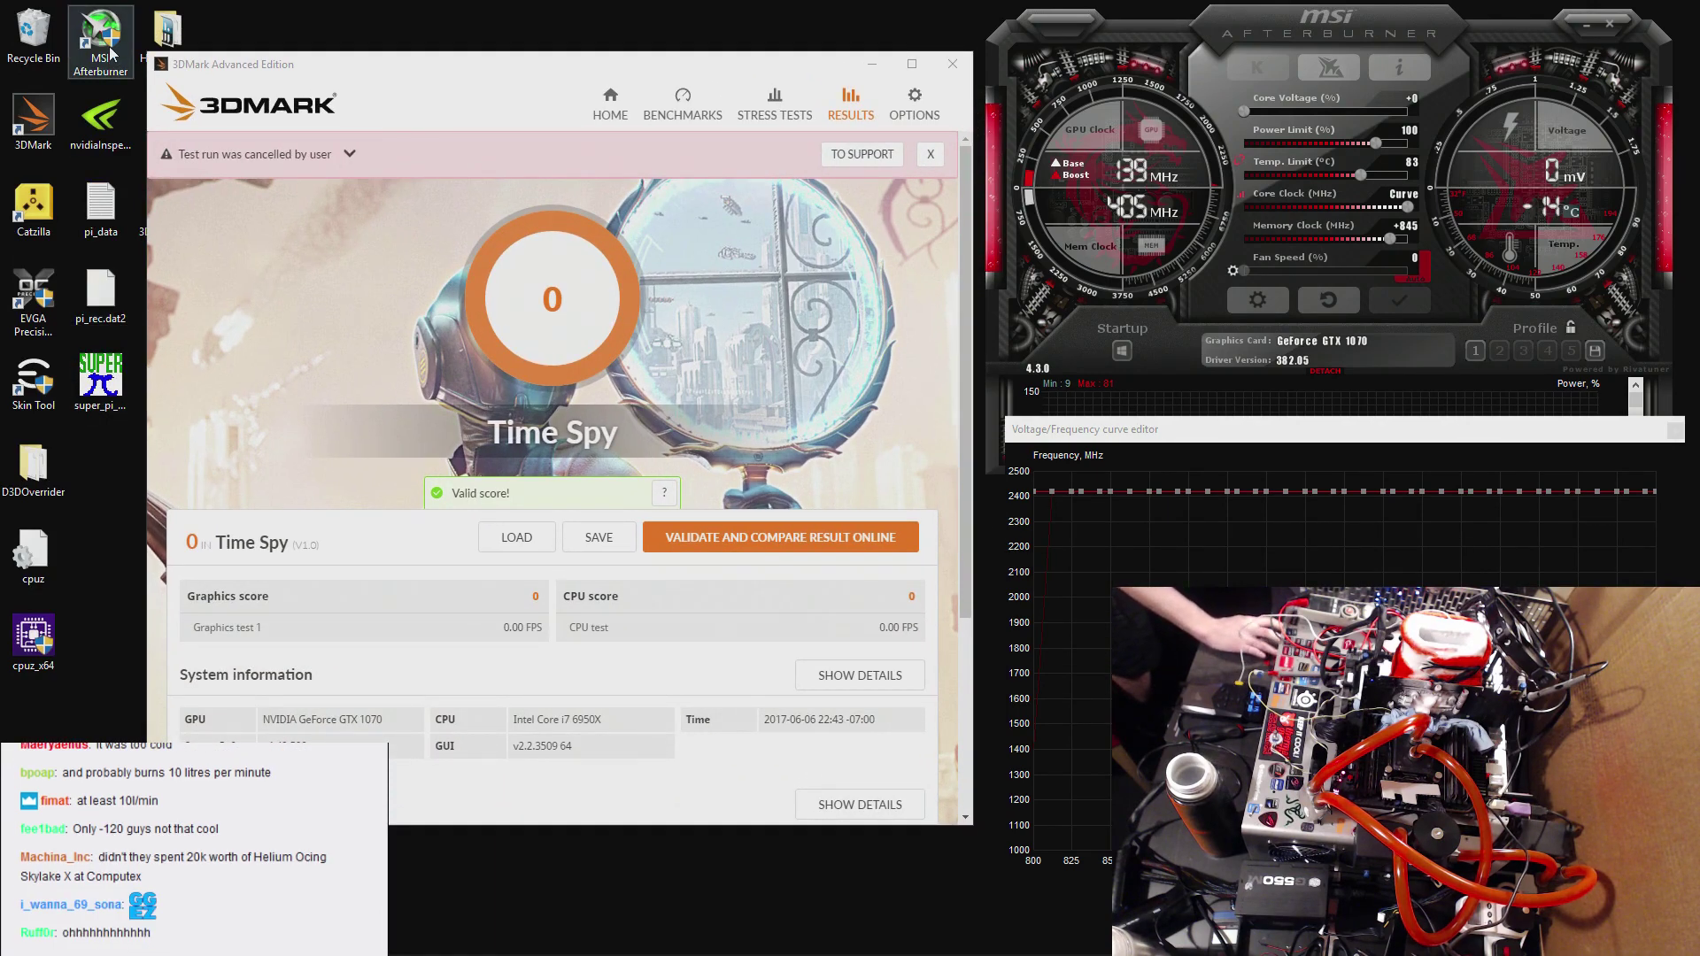
{"action": "left_click_drag", "start_coordinate": [531, 64], "coordinate": [629, 47]}
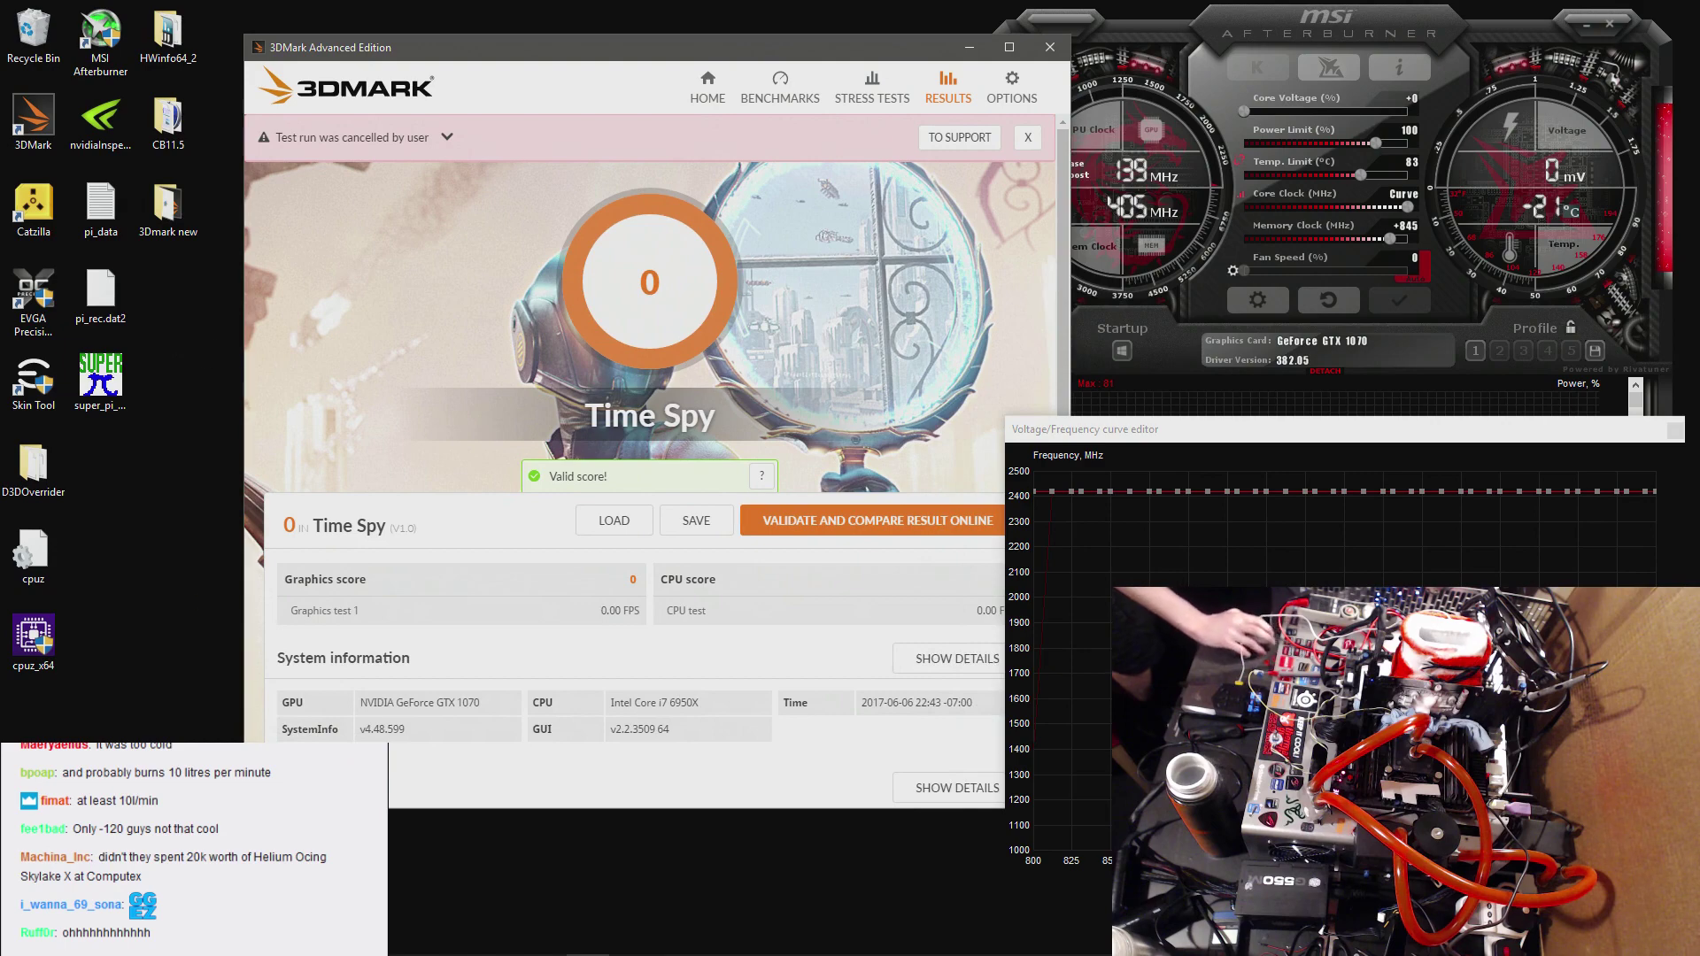
{"action": "mouse_move", "coordinate": [567, 954]}
{"action": "left_click", "coordinate": [420, 942]}
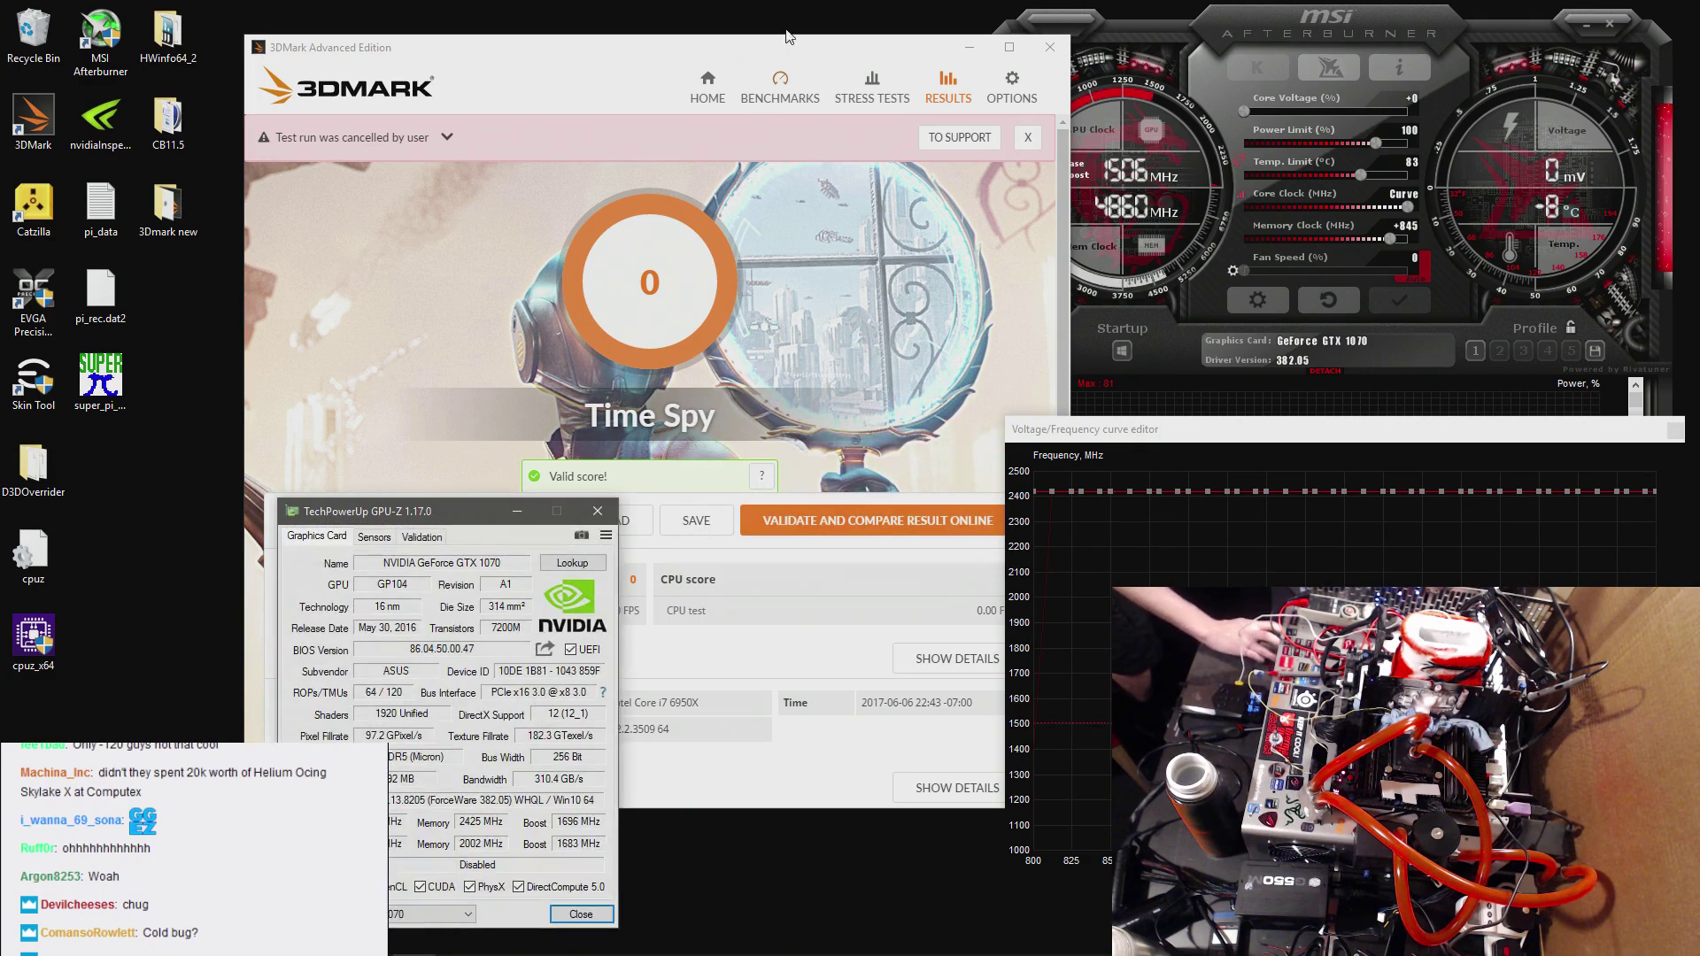
{"action": "left_click_drag", "start_coordinate": [791, 35], "coordinate": [1132, 186]}
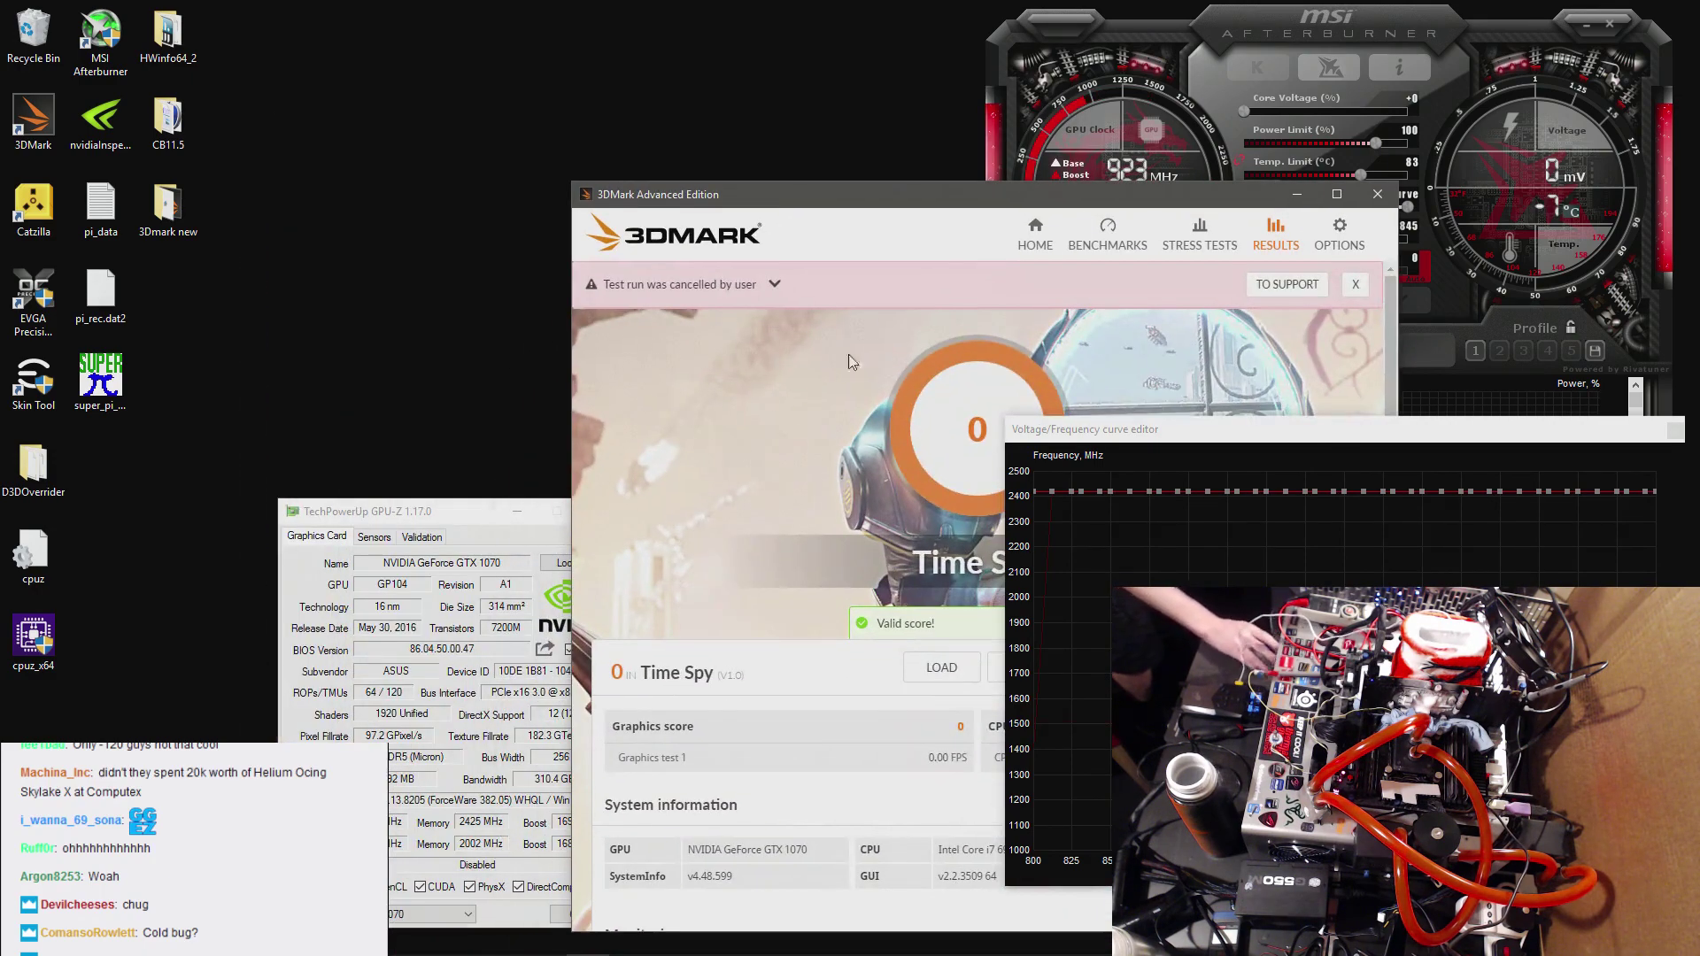
{"action": "left_click", "coordinate": [374, 536]}
{"action": "left_click_drag", "start_coordinate": [399, 511], "coordinate": [209, 251]}
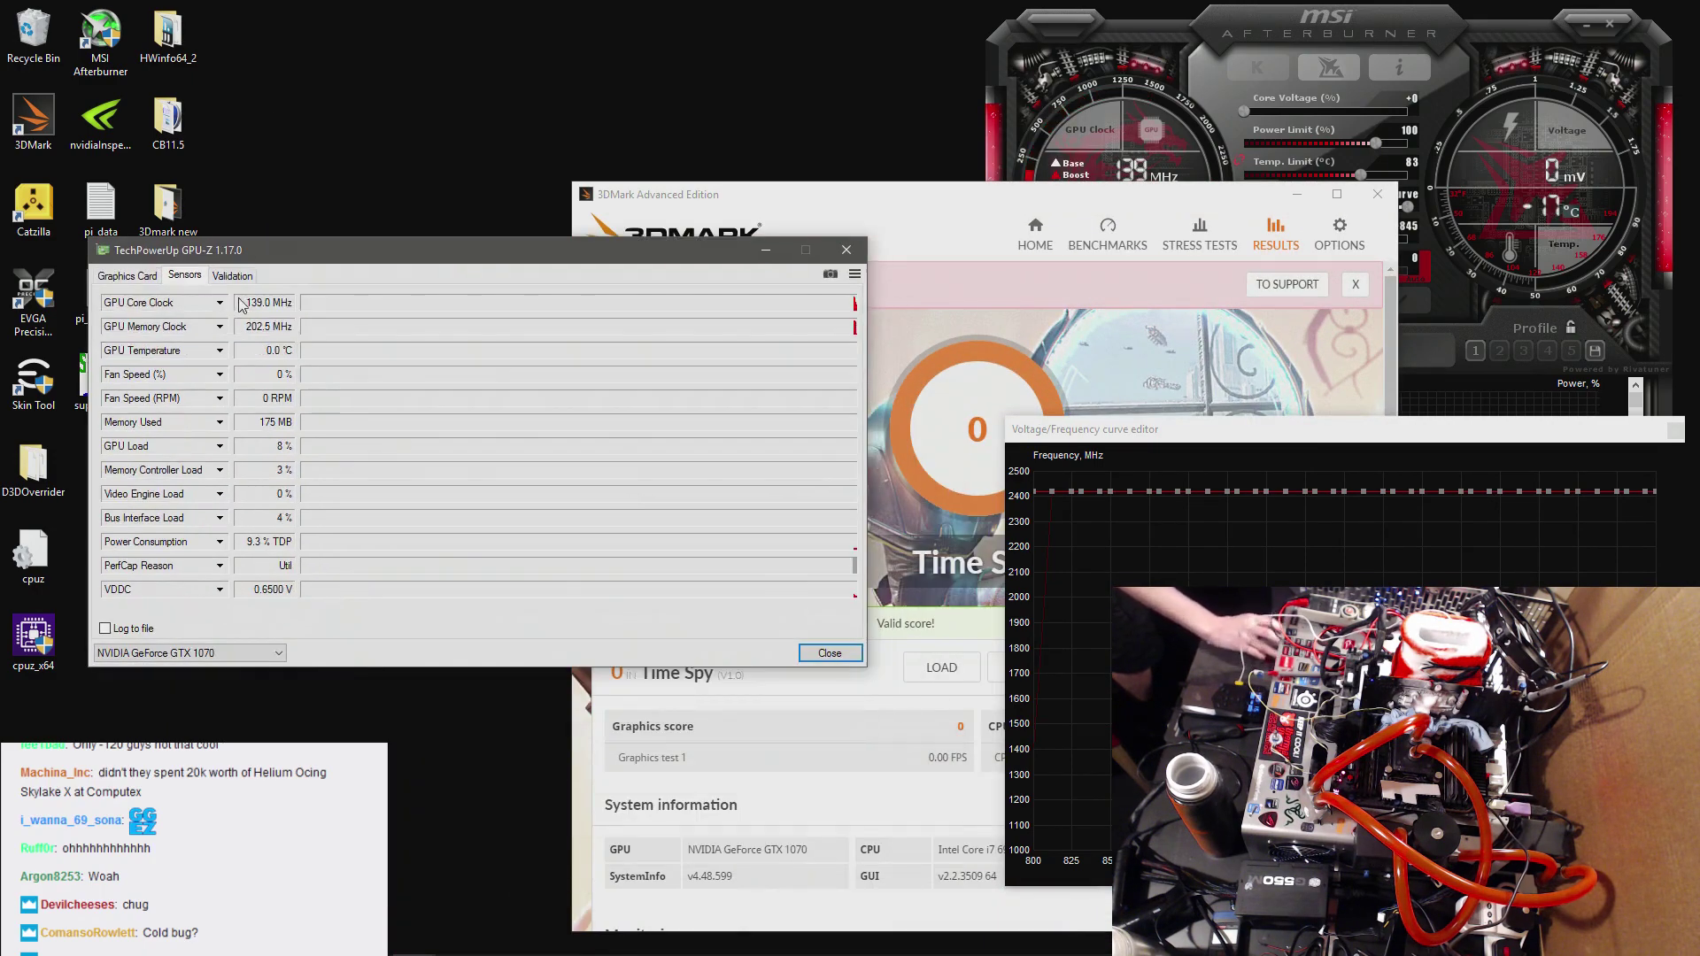
- Run GPU-Z's PCI-Express render test while watching the sensors, and close the test and GPU-Z
{"action": "left_click", "coordinate": [127, 275]}
{"action": "left_click", "coordinate": [413, 431]}
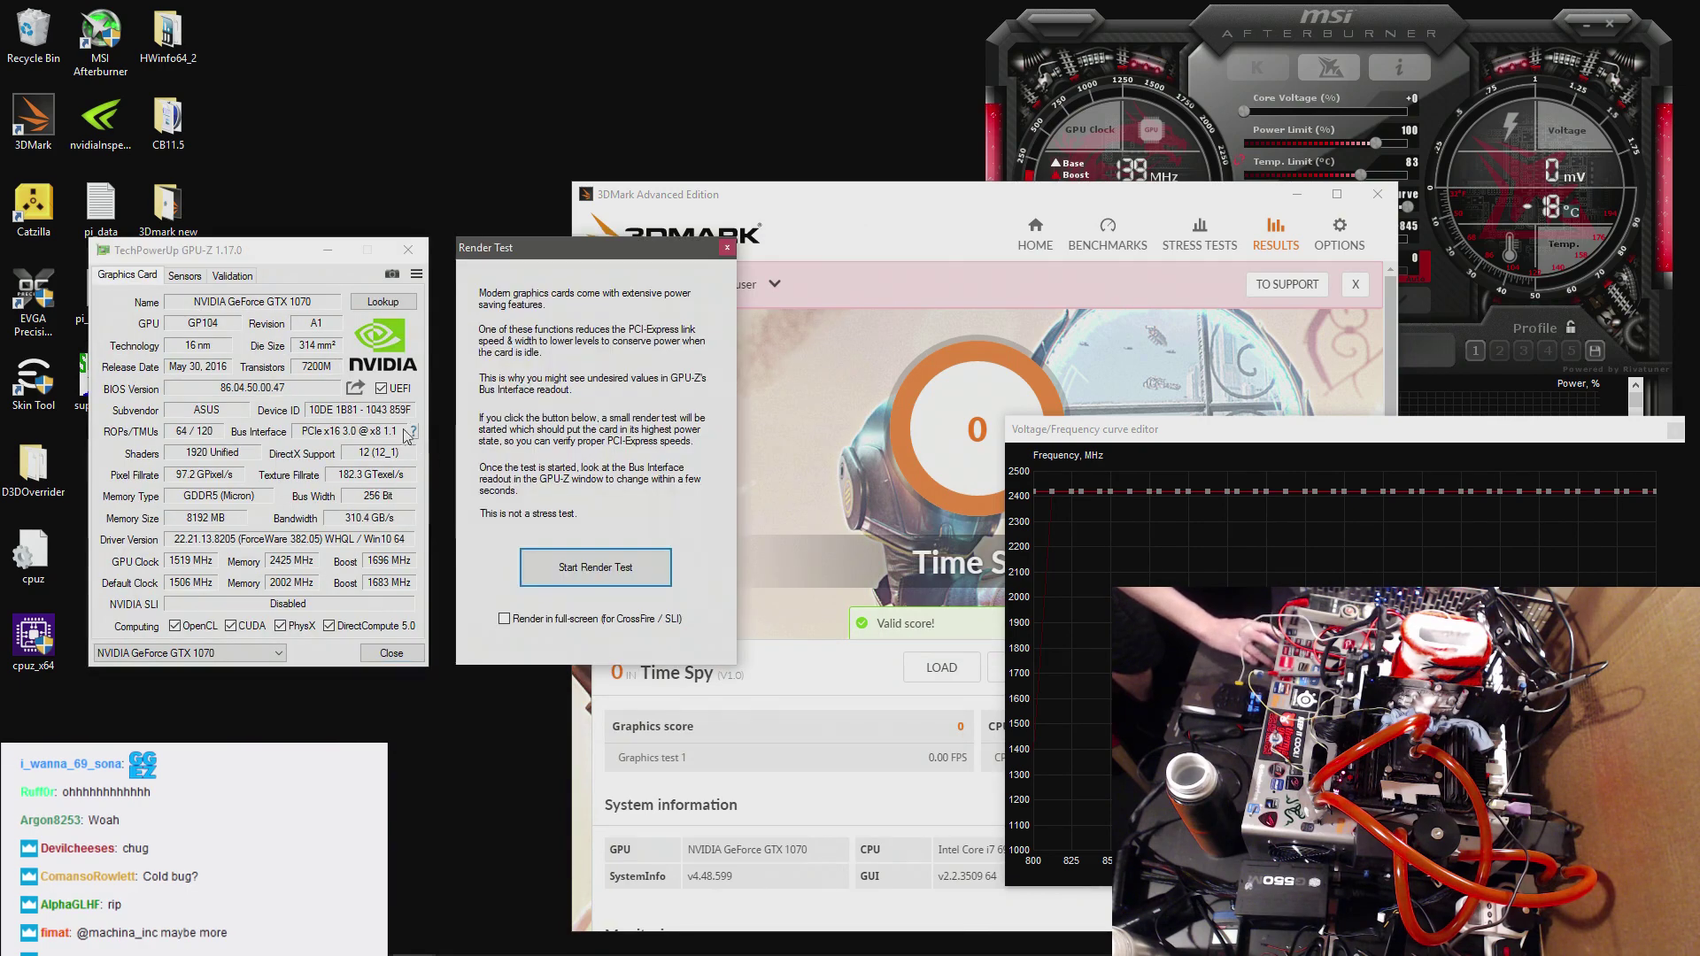
{"action": "left_click", "coordinate": [184, 275]}
{"action": "left_click", "coordinate": [584, 562]}
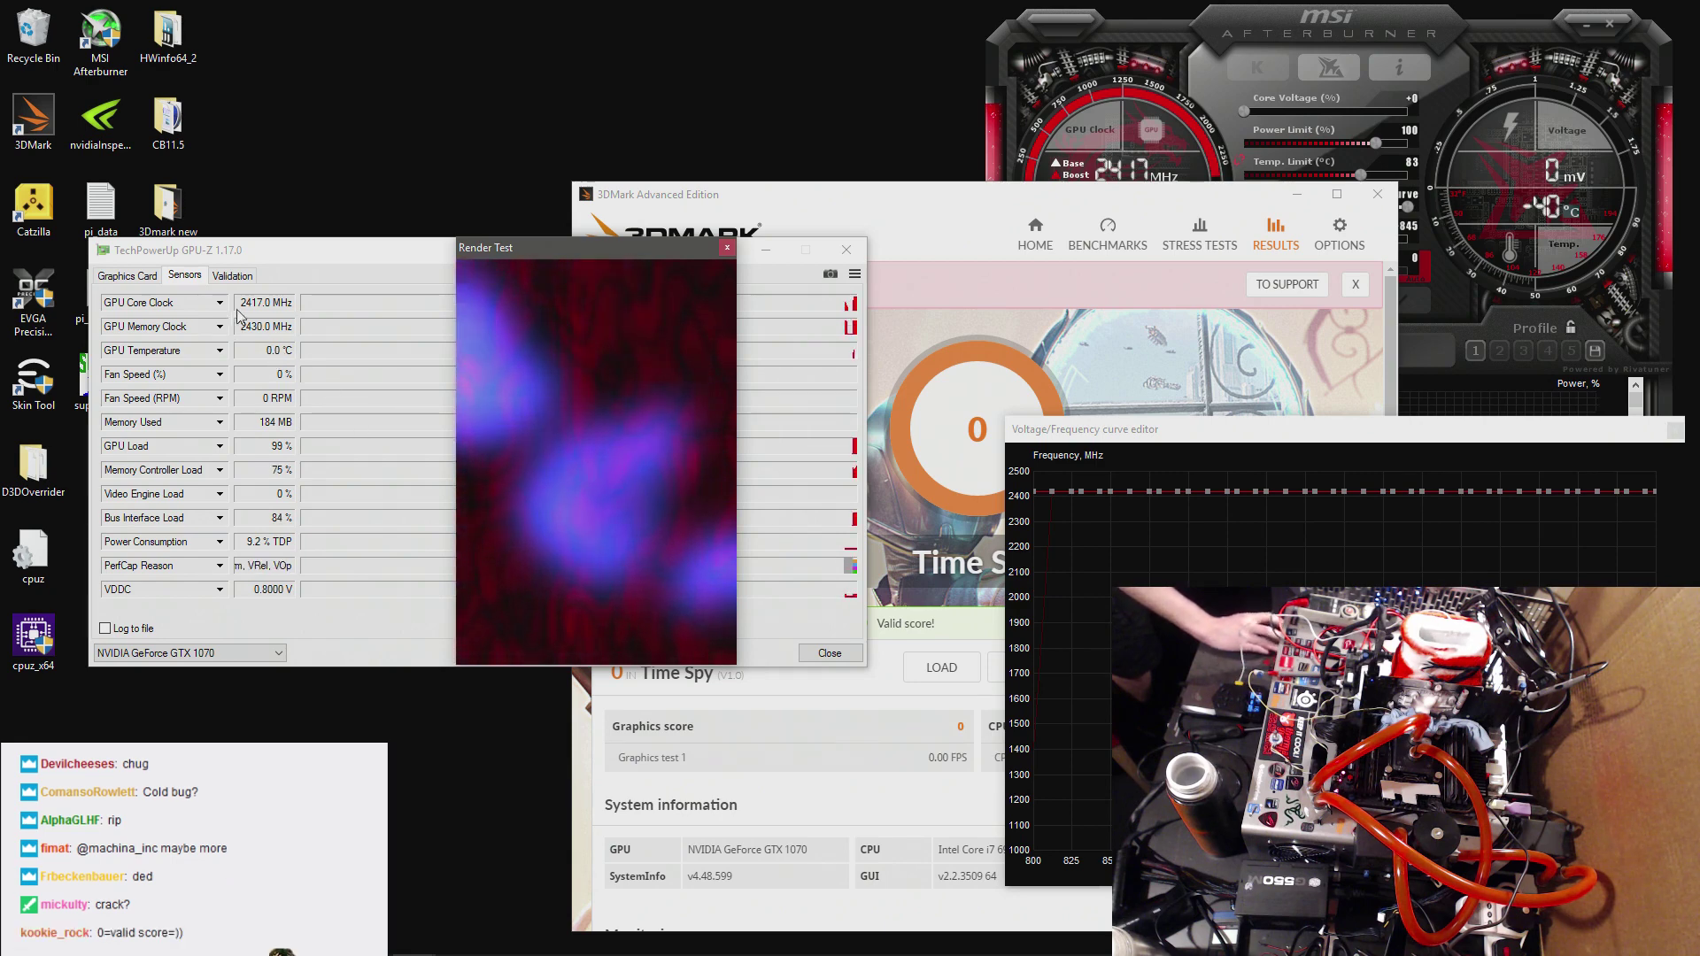
{"action": "left_click", "coordinate": [727, 247]}
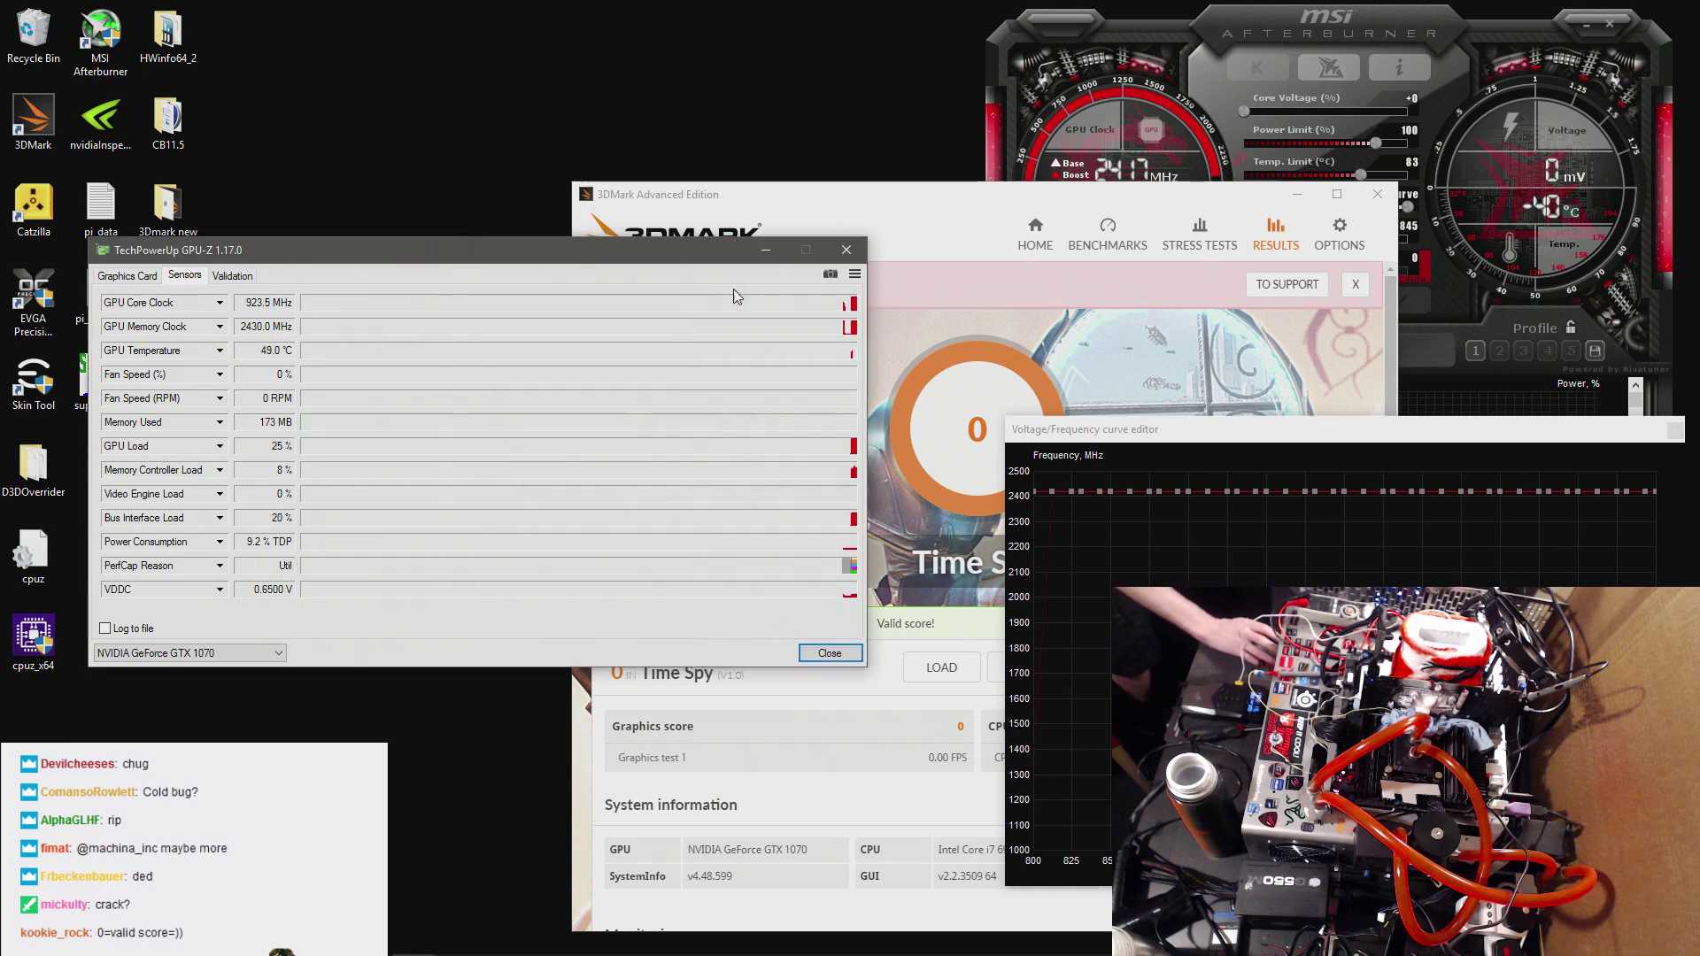
{"action": "left_click", "coordinate": [846, 250]}
- Lower the memory clock offset to +837 MHz and start another Time Spy run
{"action": "left_click_drag", "start_coordinate": [848, 204], "coordinate": [400, 89]}
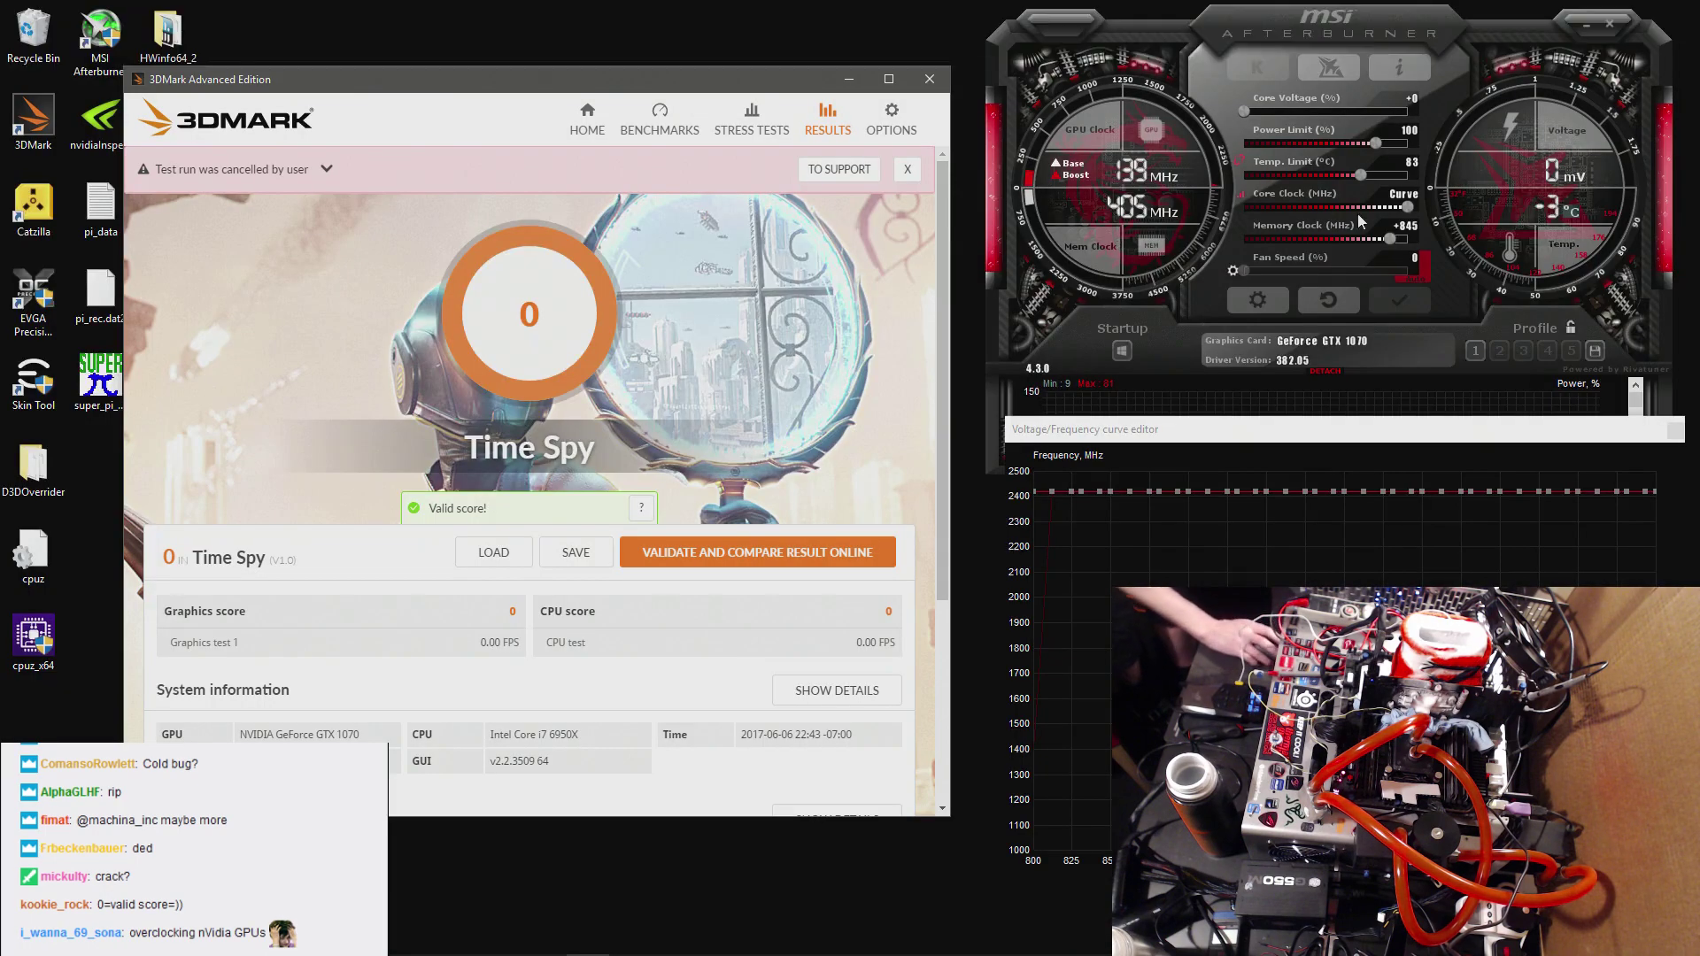
{"action": "left_click_drag", "start_coordinate": [1392, 240], "coordinate": [1388, 240]}
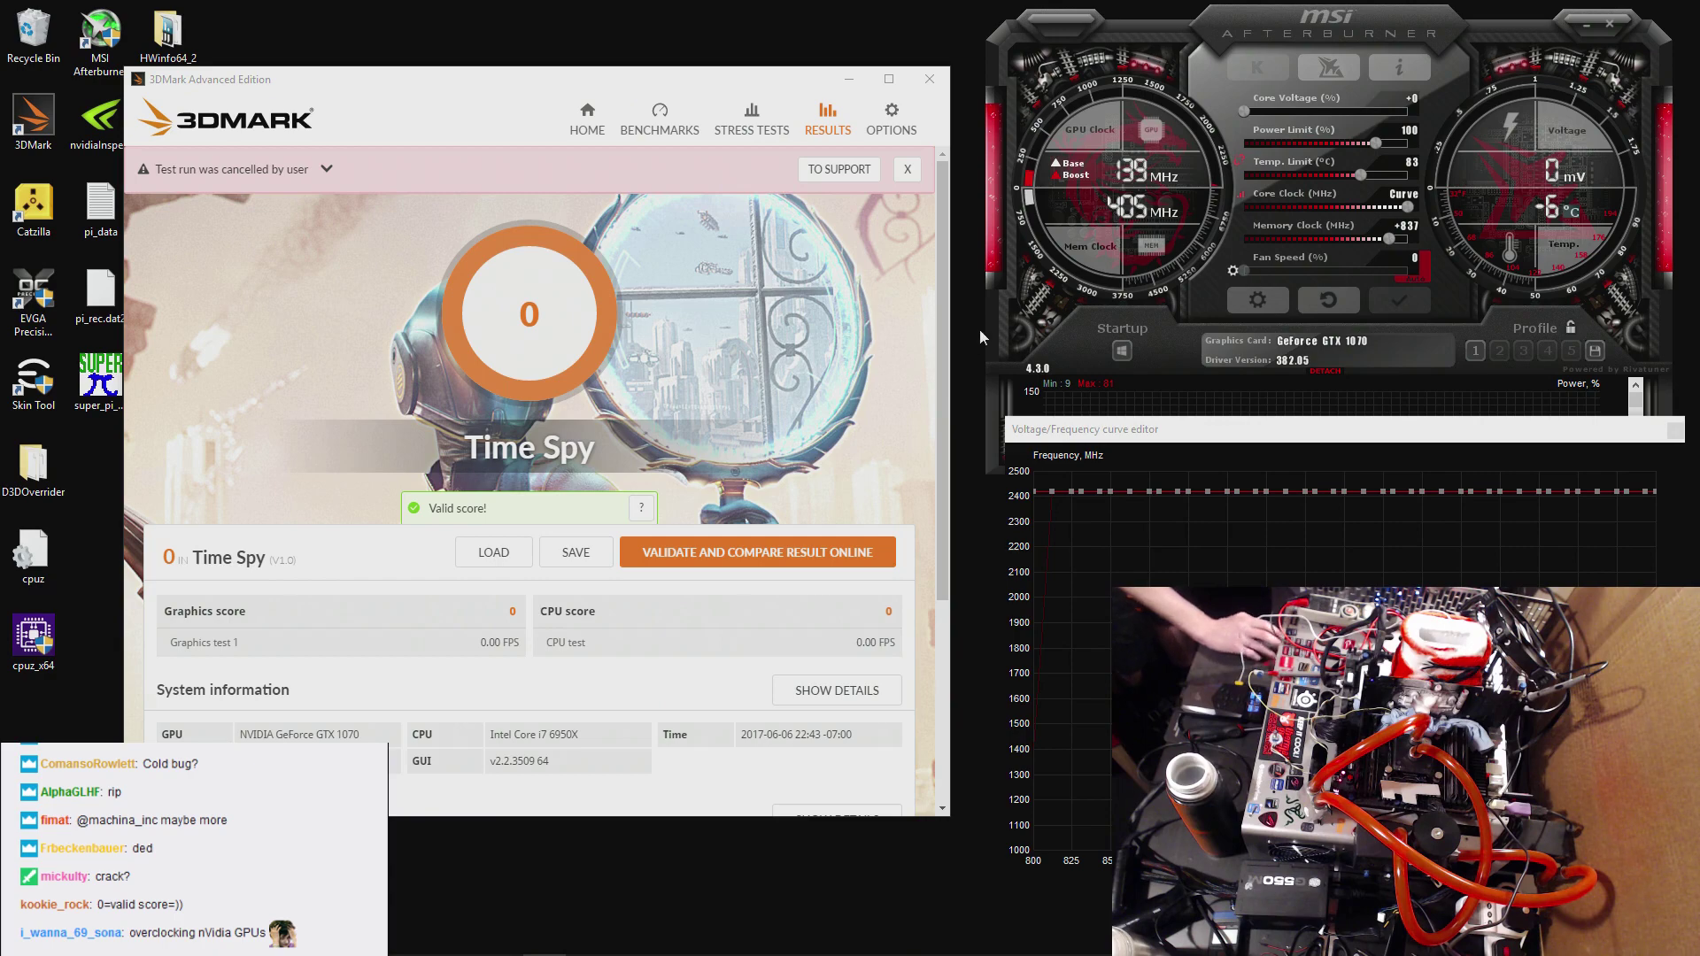
{"action": "left_click", "coordinate": [804, 154]}
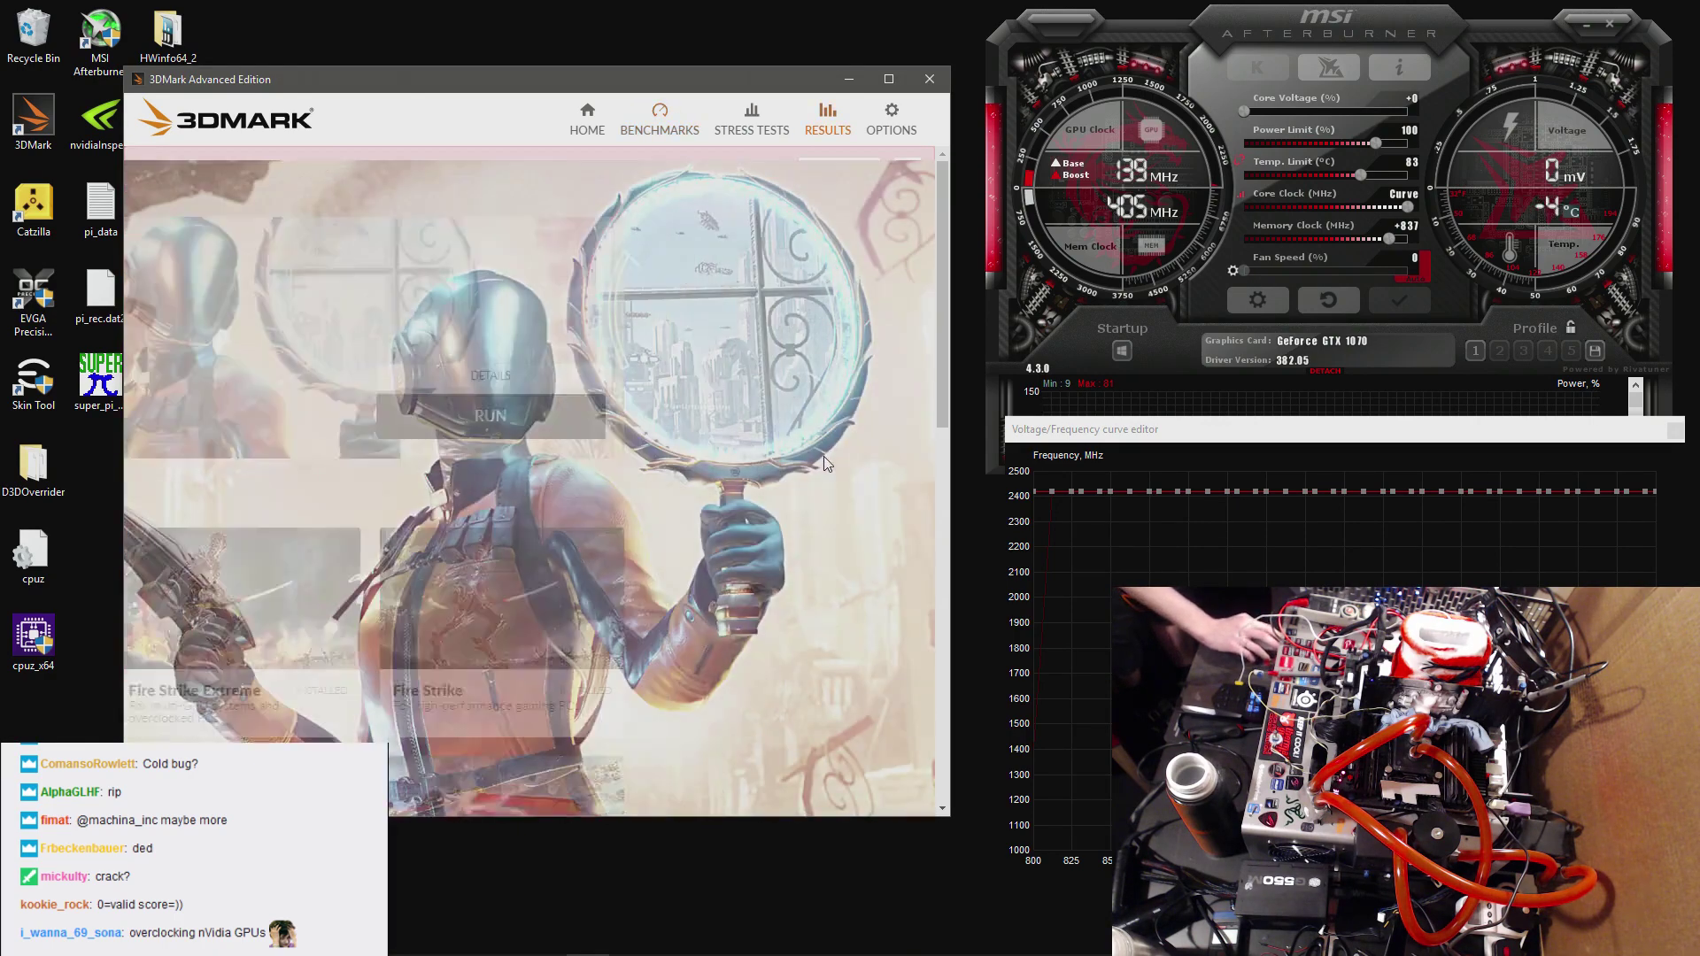
{"action": "left_click", "coordinate": [825, 455]}
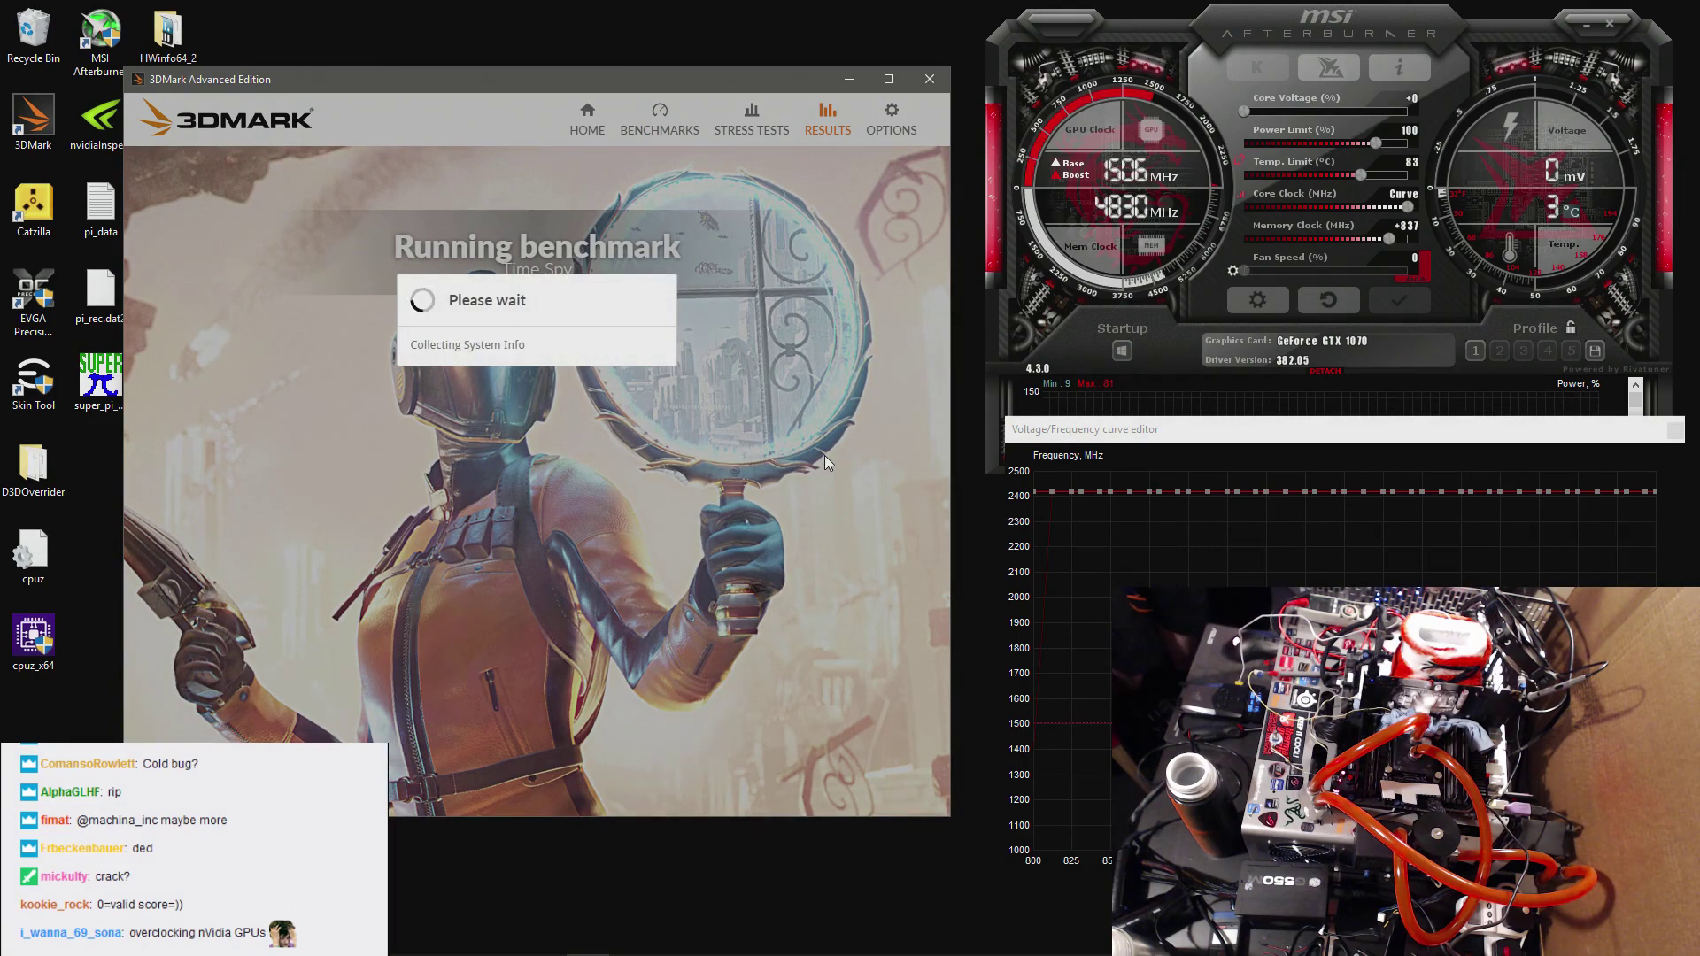
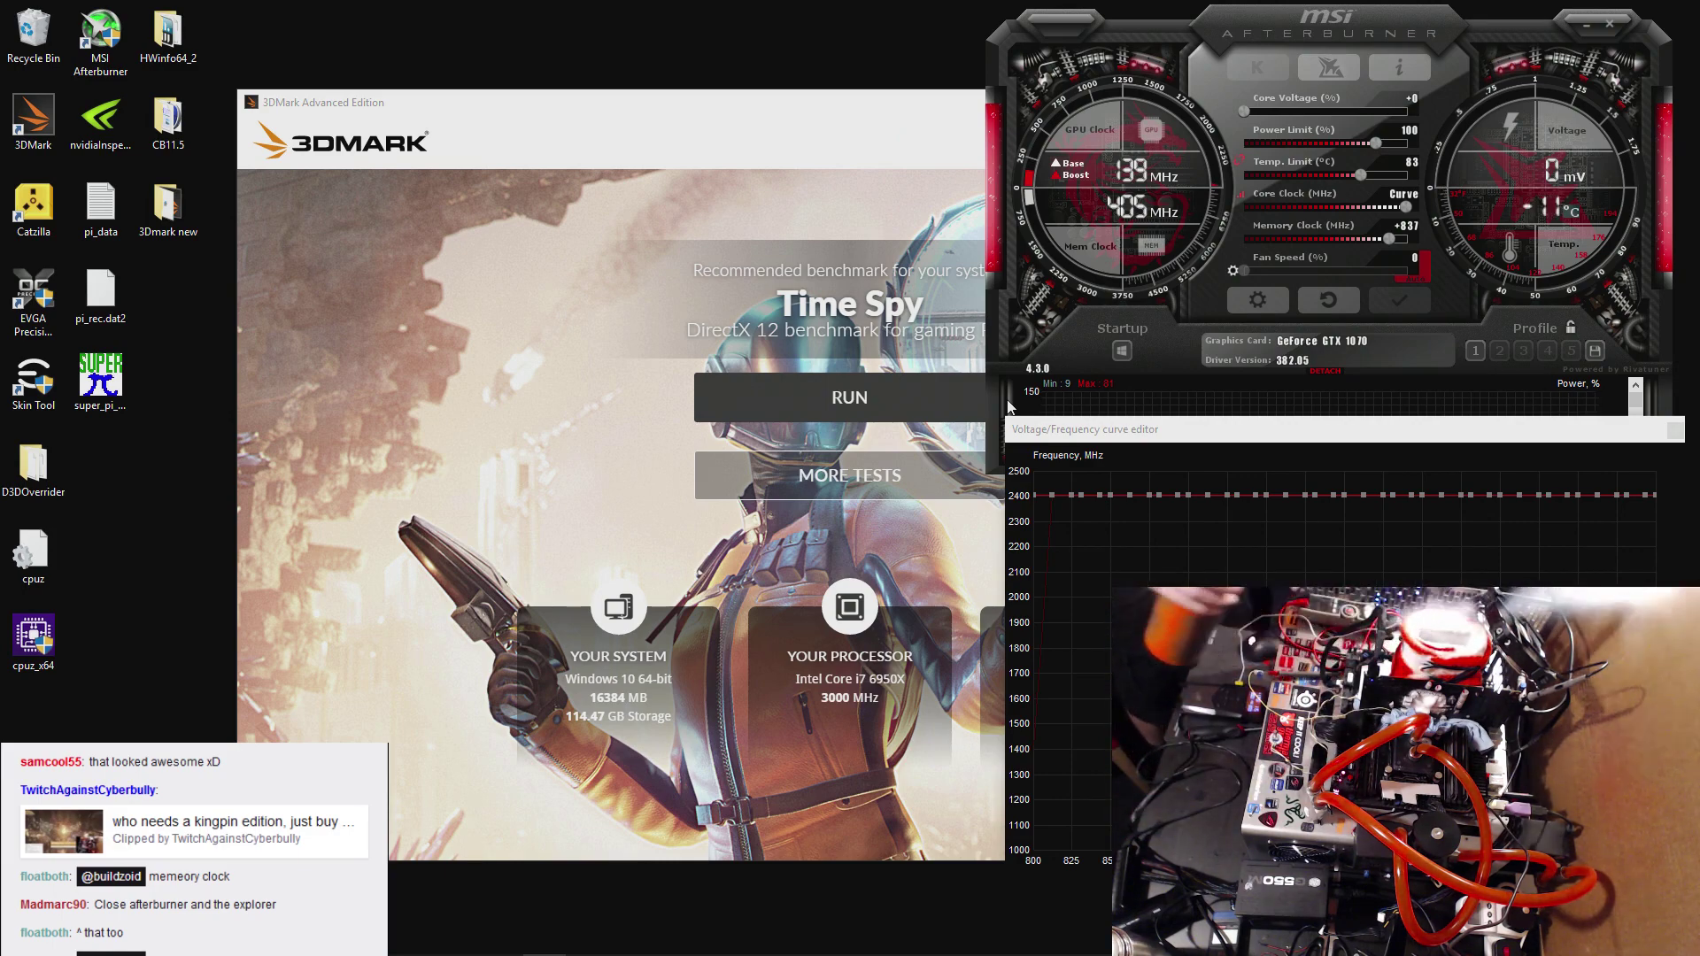
- Run the recommended Time Spy benchmark from the 3DMark home screen
{"action": "left_click", "coordinate": [935, 403]}
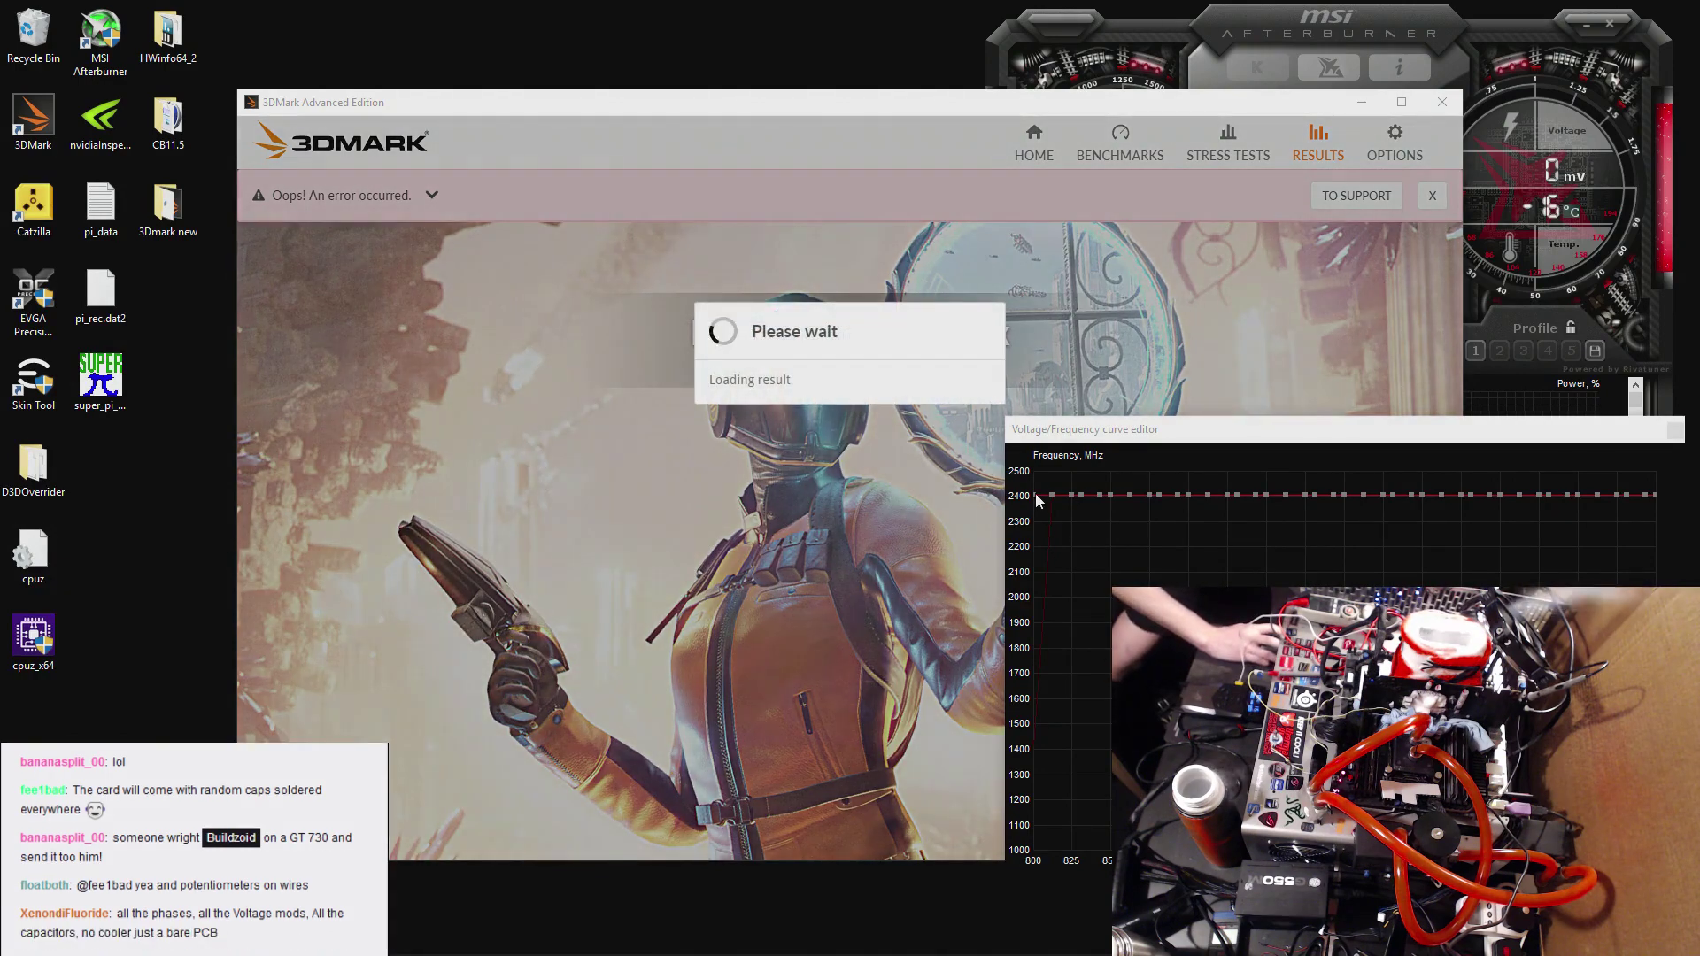
- Lower the 800 mV point of the voltage/frequency curve to 2377 MHz and apply the change
{"action": "left_click", "coordinate": [1035, 497]}
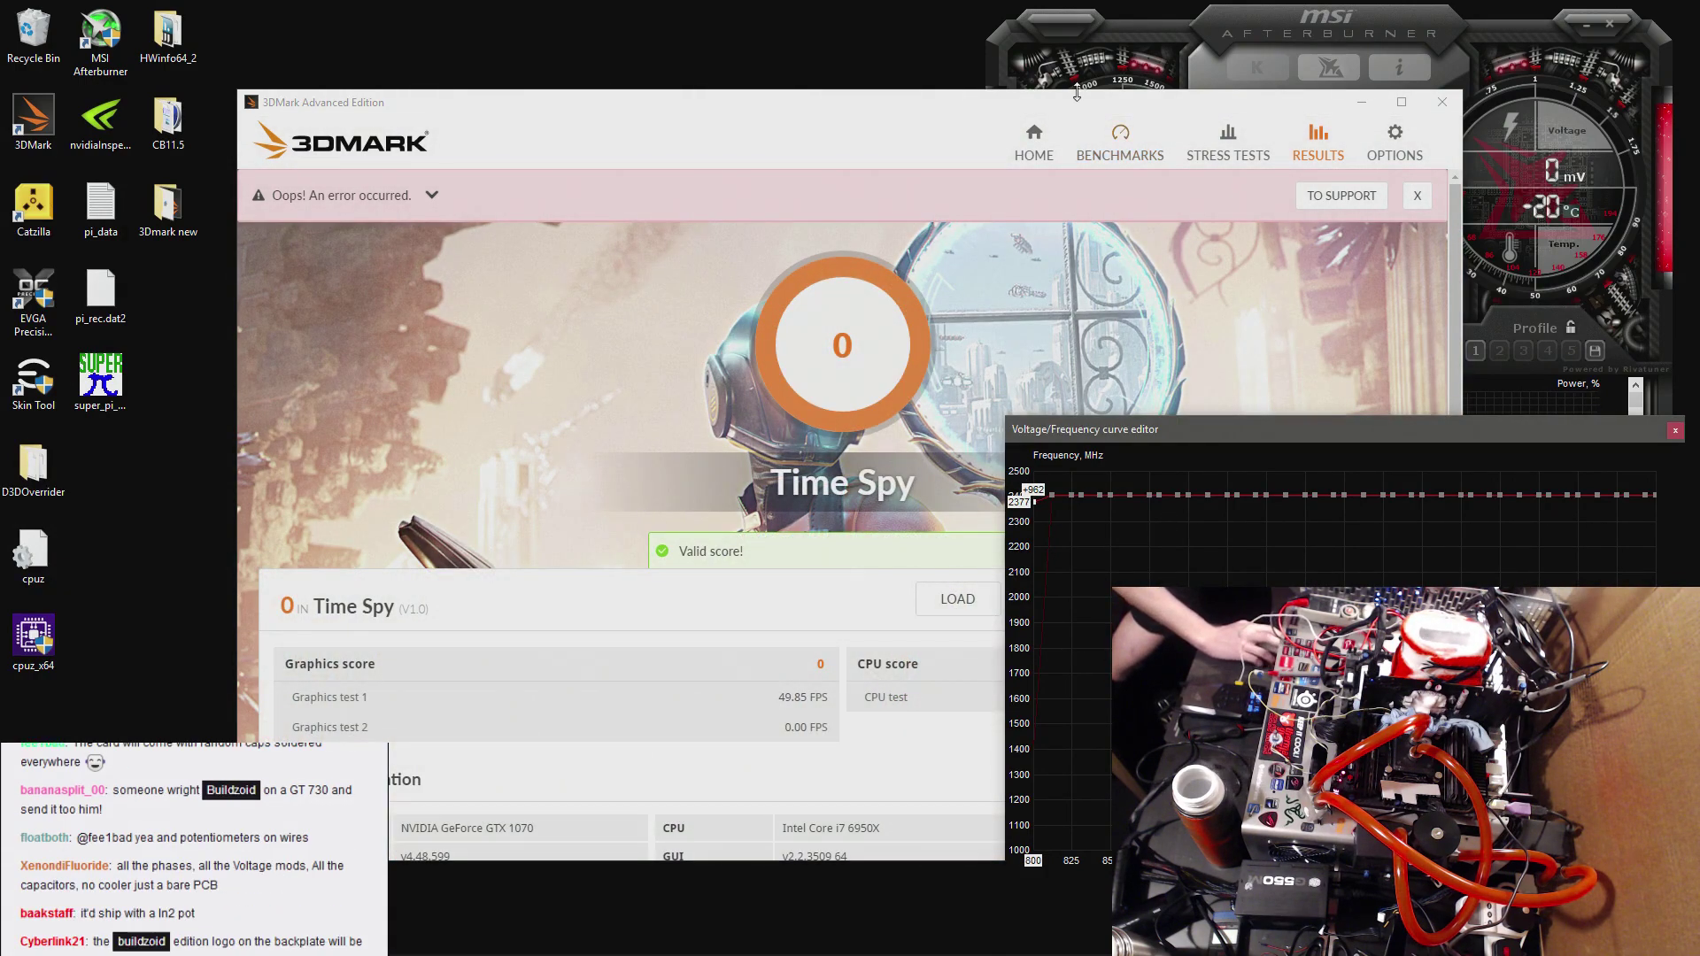
{"action": "left_click_drag", "start_coordinate": [1076, 92], "coordinate": [885, 81]}
{"action": "left_click", "coordinate": [1400, 292]}
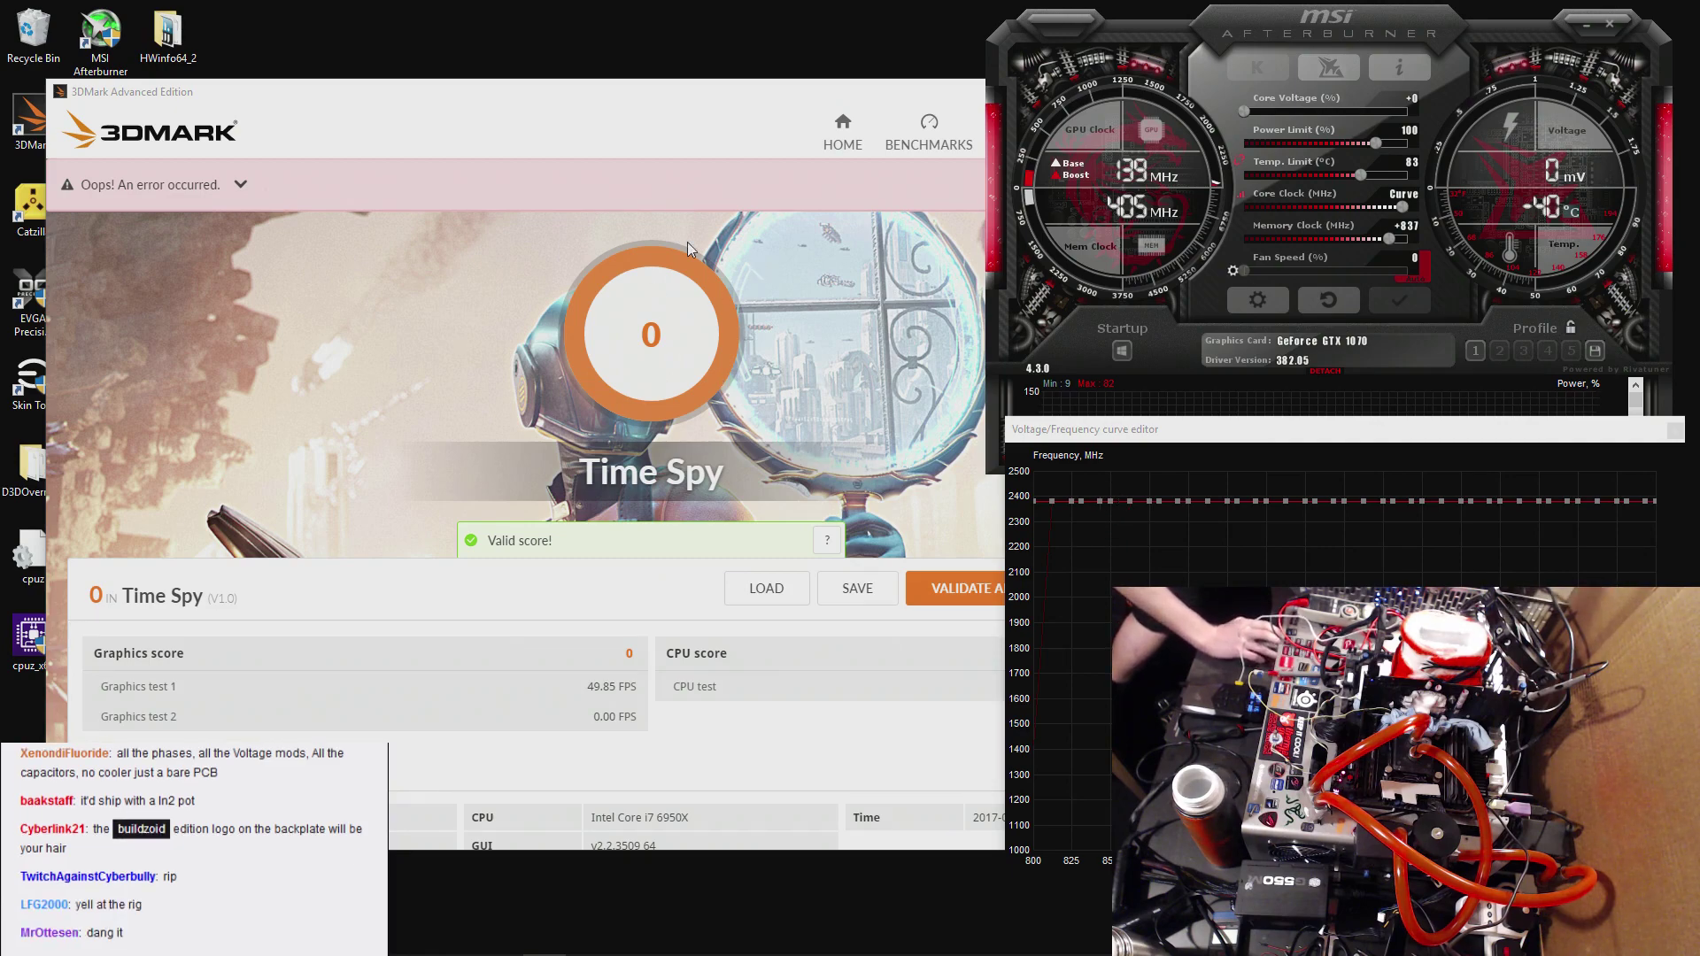
- Find the standard Fire Strike benchmark in the 3DMark benchmark list and run it
{"action": "left_click_drag", "start_coordinate": [714, 104], "coordinate": [911, 101]}
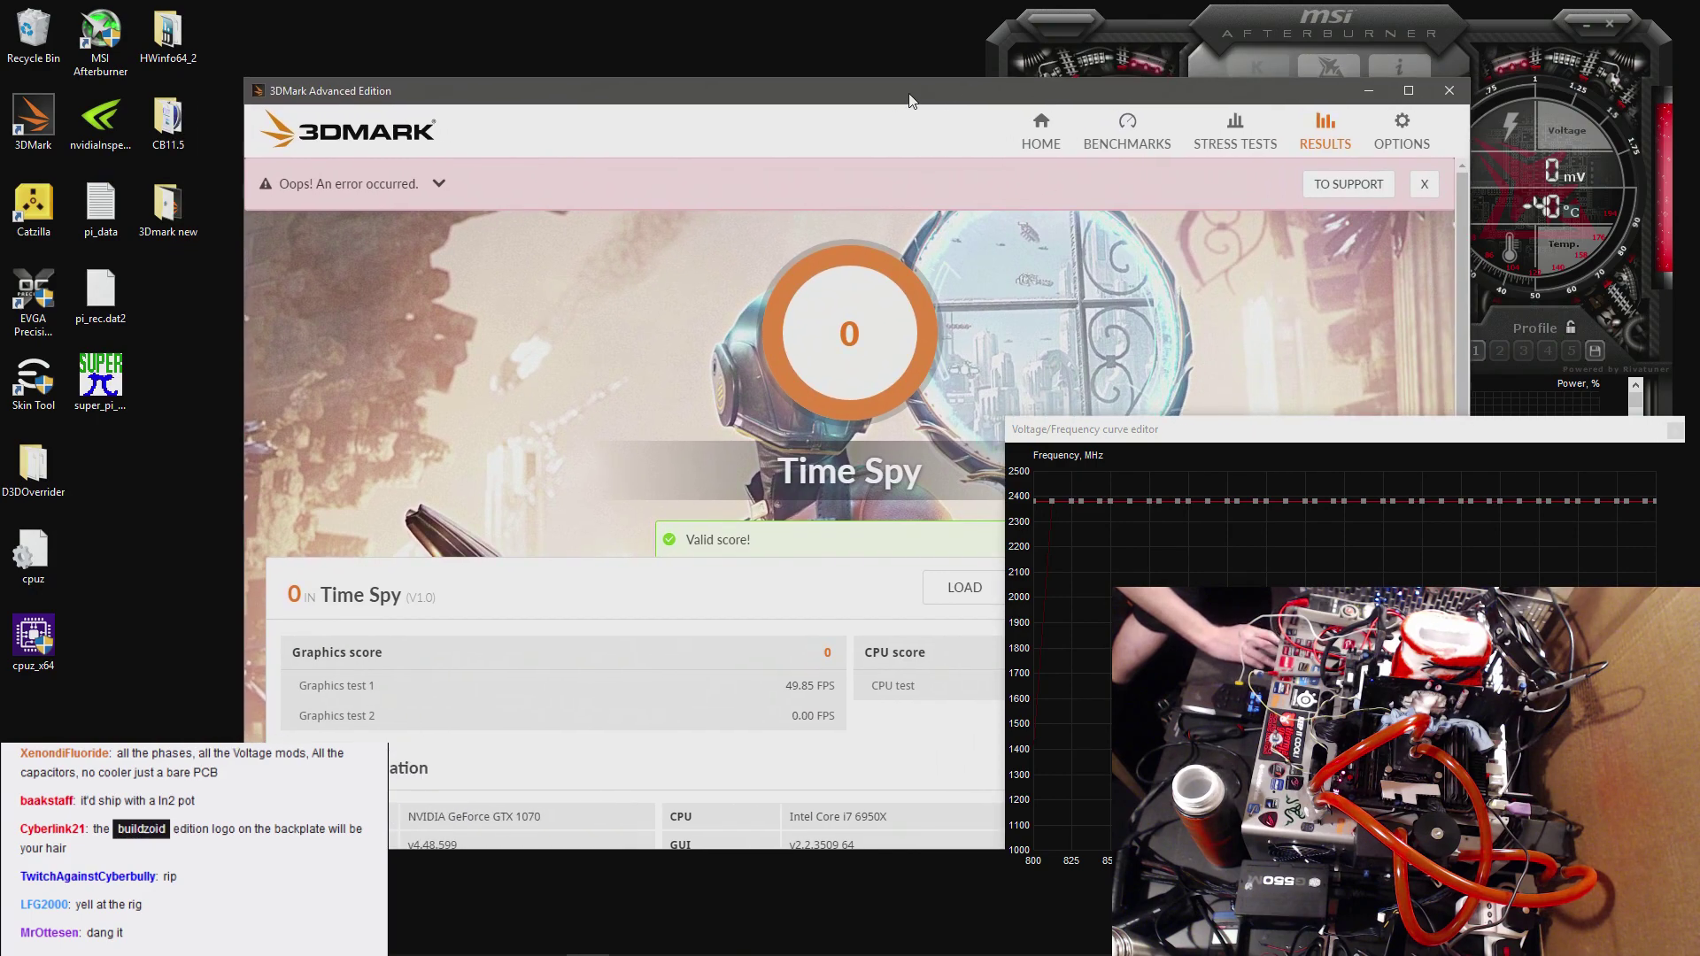
{"action": "left_click", "coordinate": [1126, 133]}
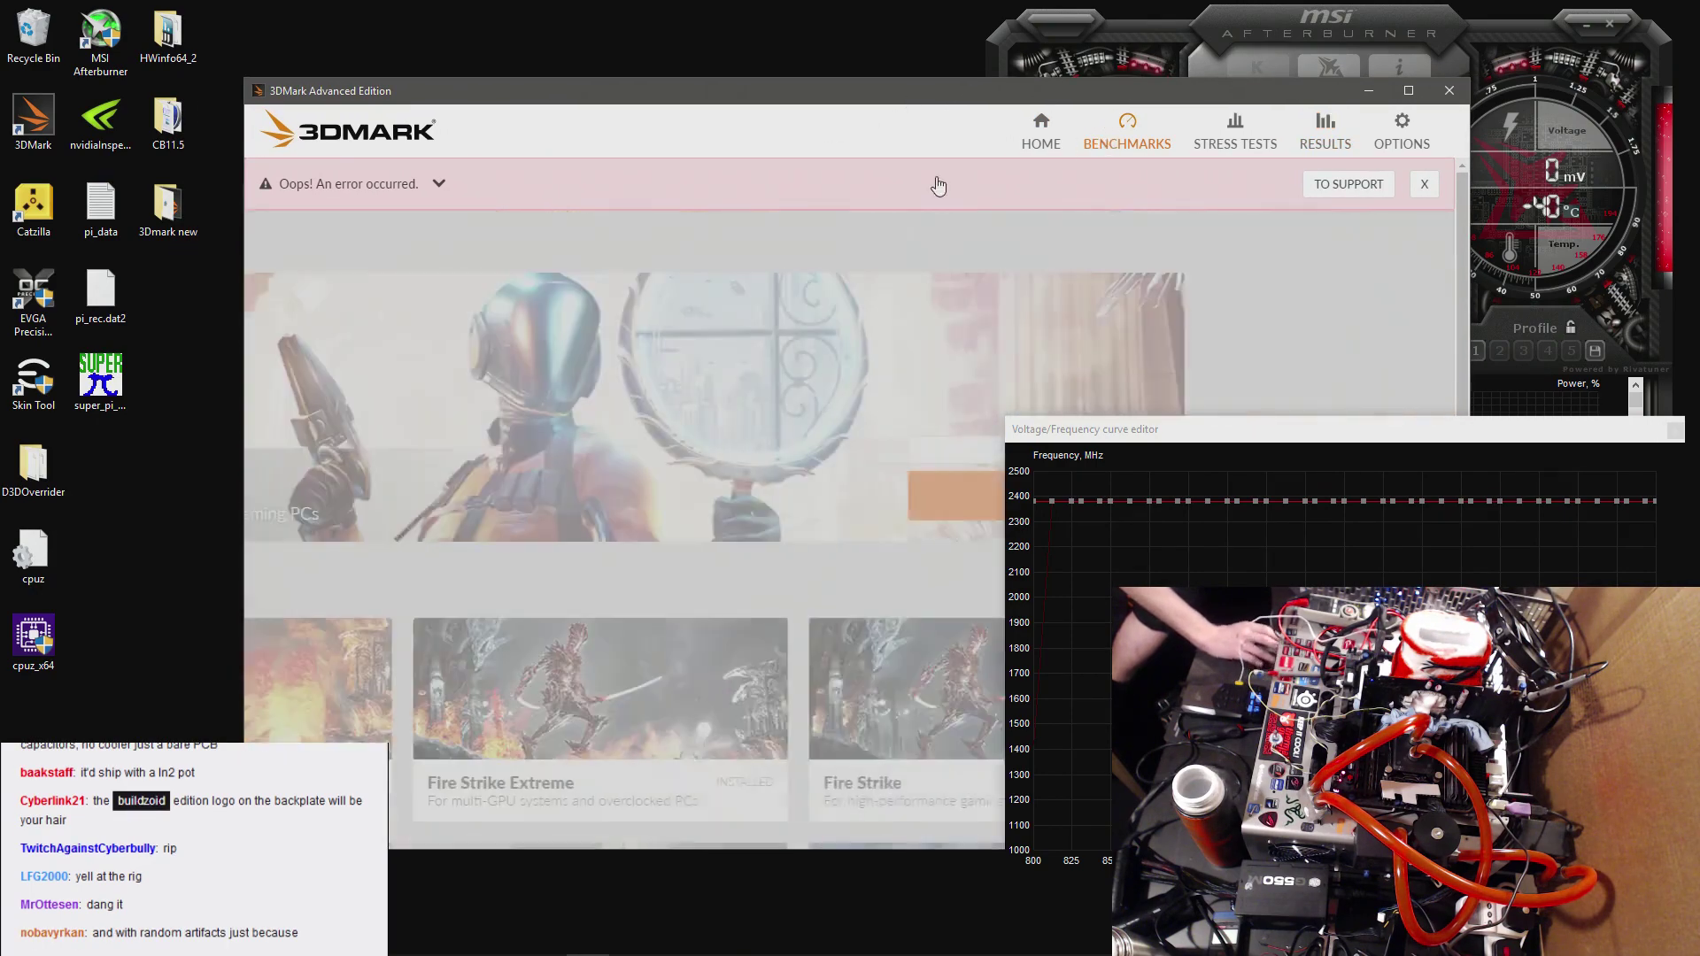
{"action": "left_click_drag", "start_coordinate": [931, 89], "coordinate": [841, 14]}
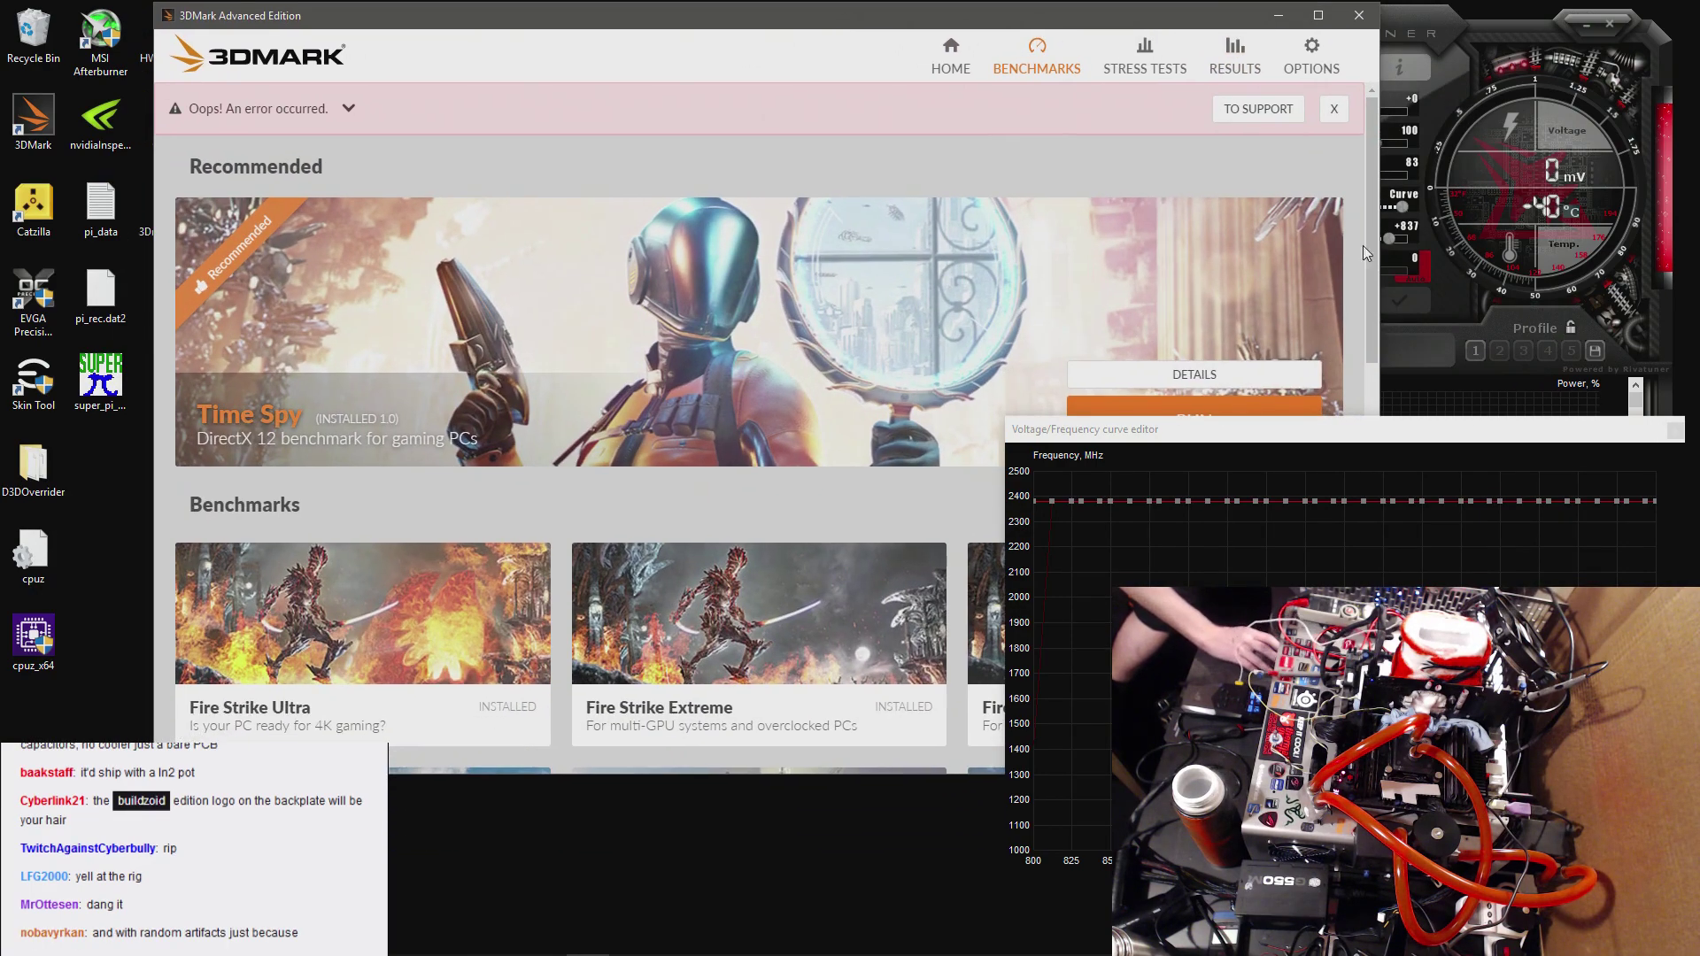
{"action": "left_click", "coordinate": [1423, 311]}
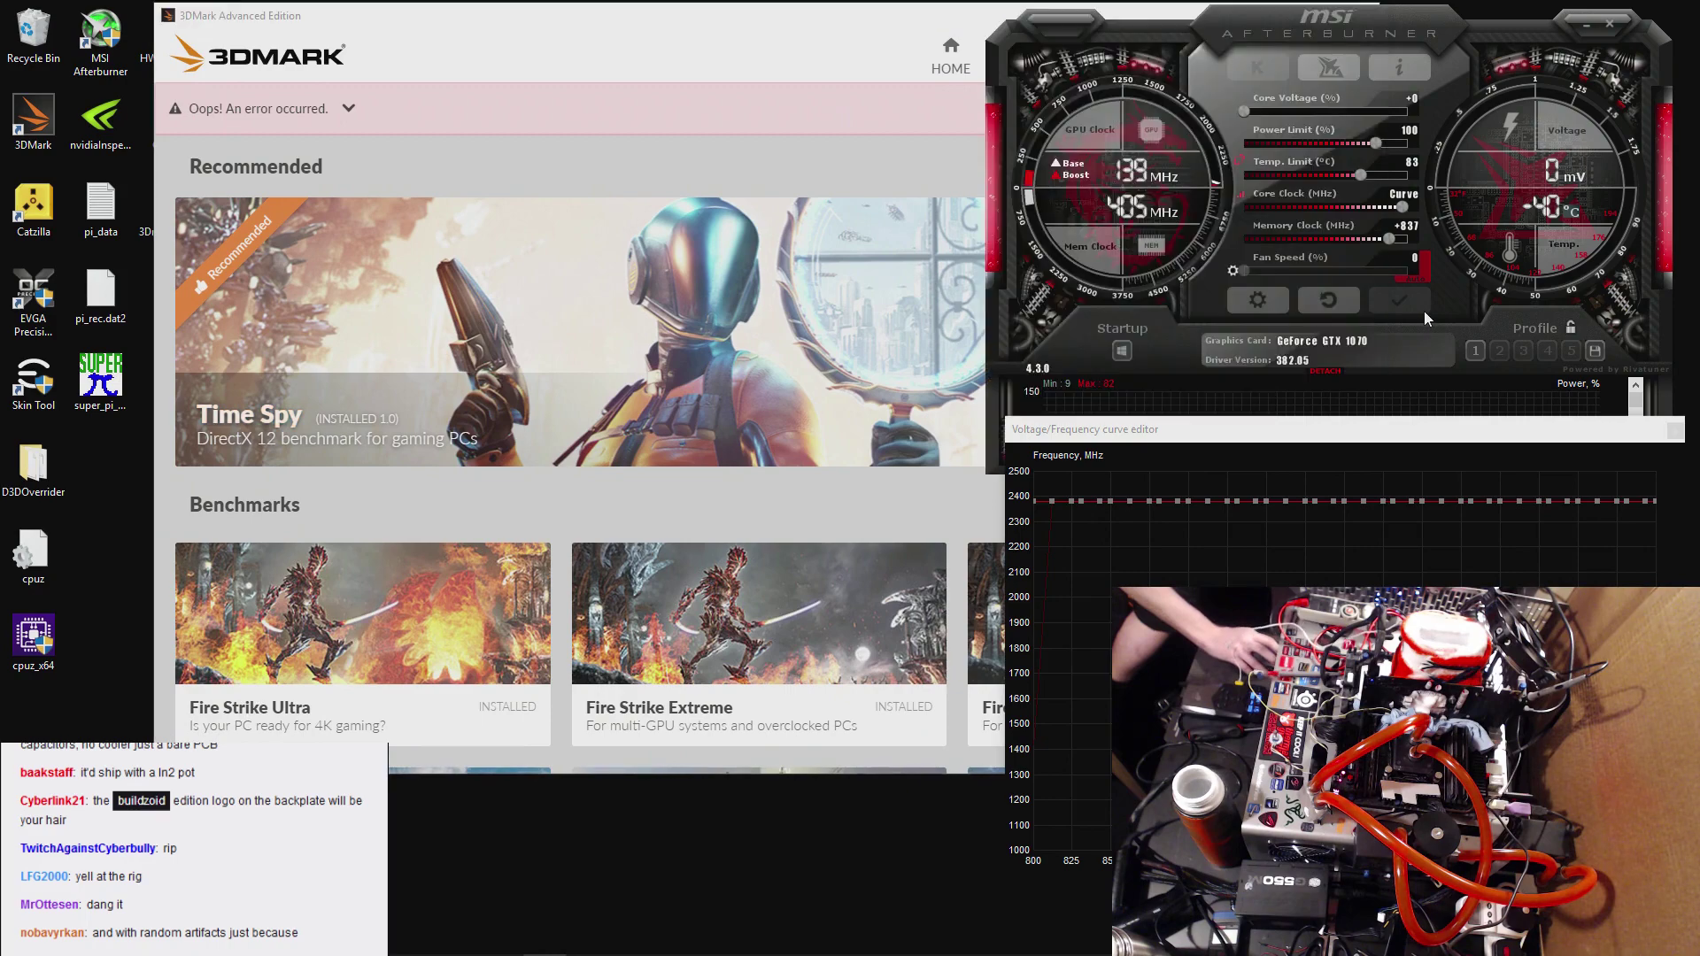
{"action": "left_click", "coordinate": [699, 13]}
{"action": "scroll", "coordinate": [678, 183], "scroll_direction": "down", "scroll_amount": 4}
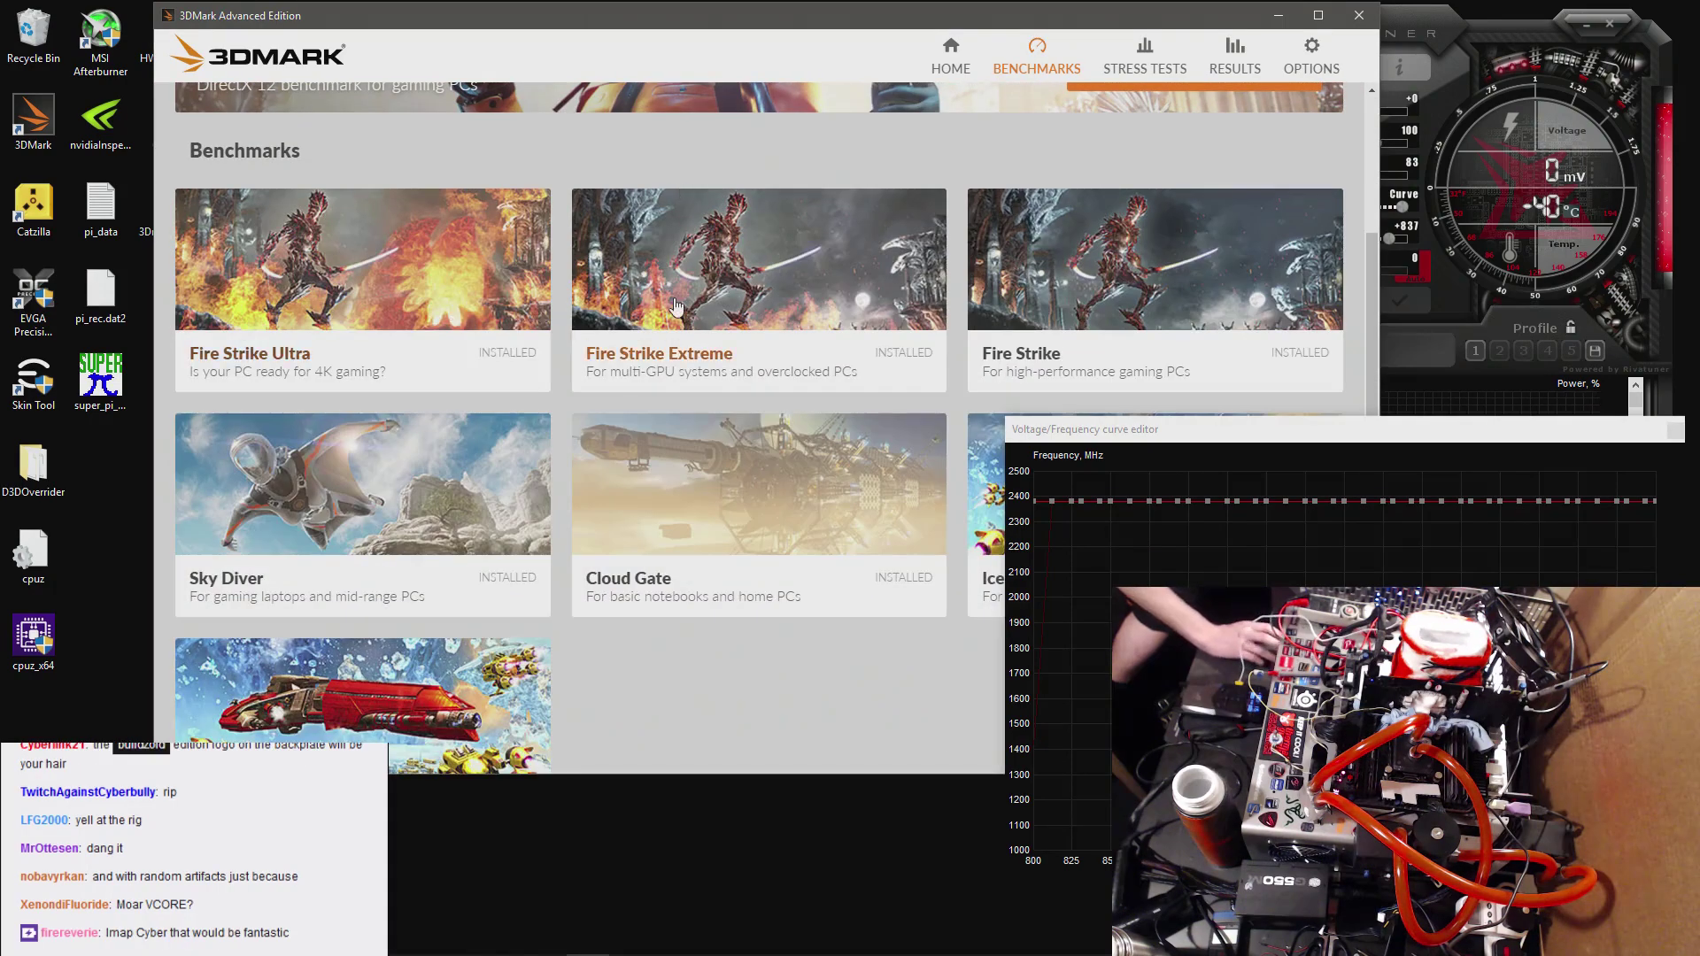
{"action": "left_click", "coordinate": [1032, 285]}
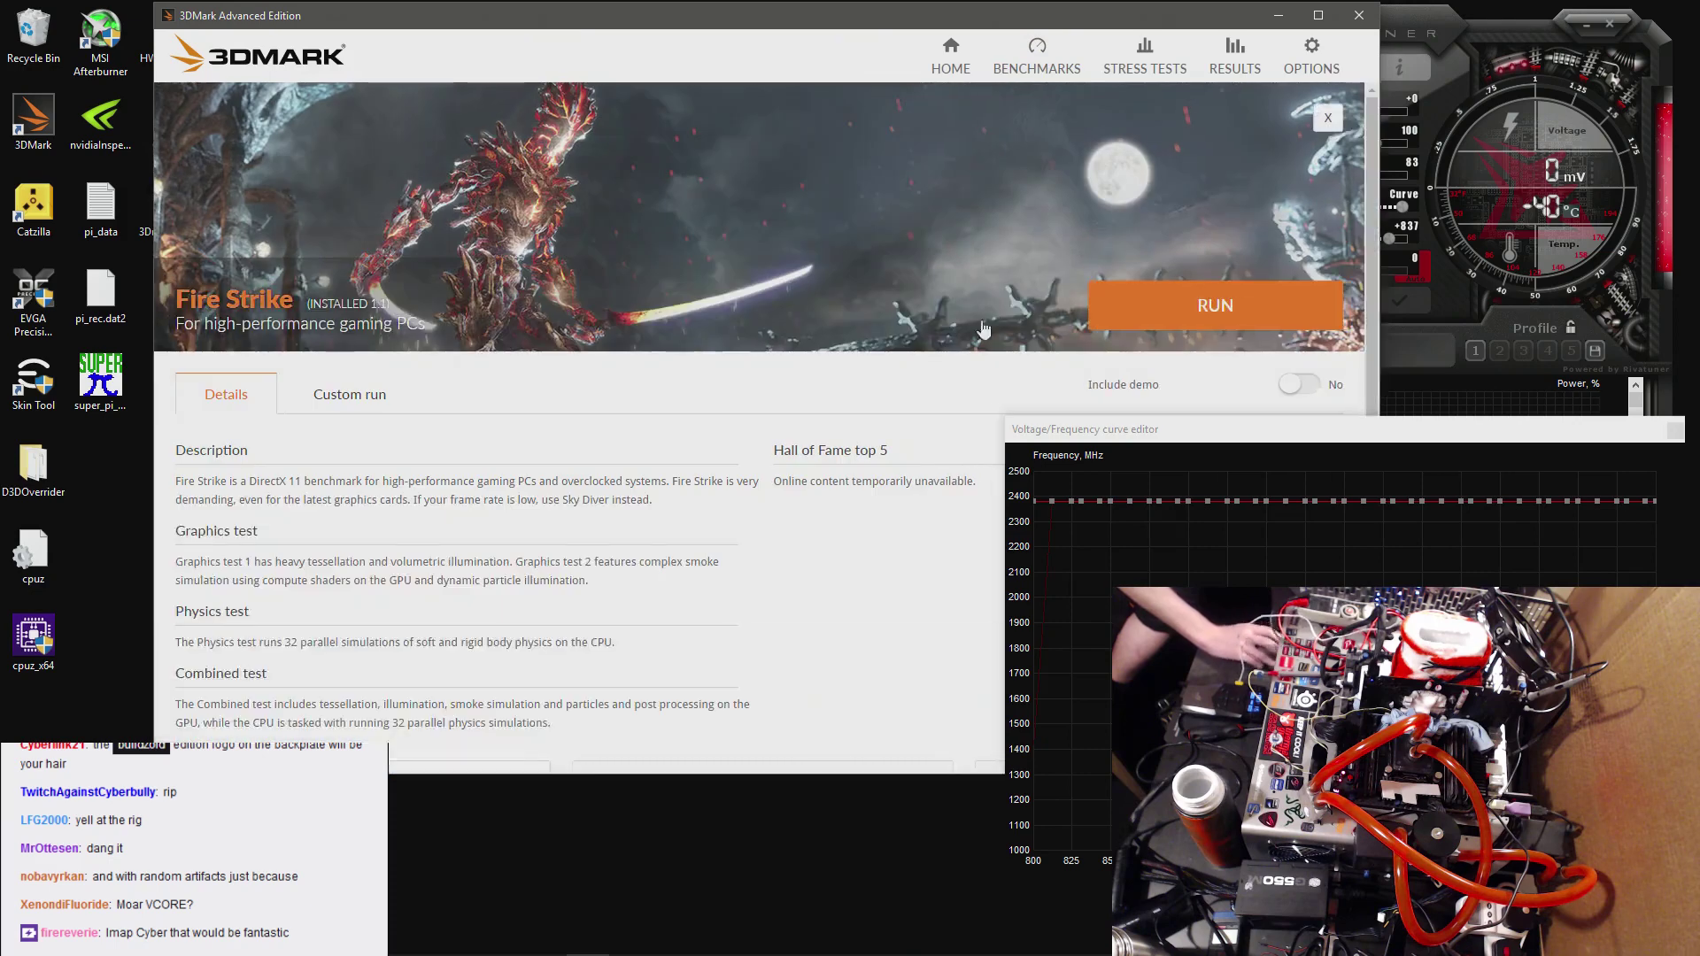
{"action": "left_click", "coordinate": [1162, 316]}
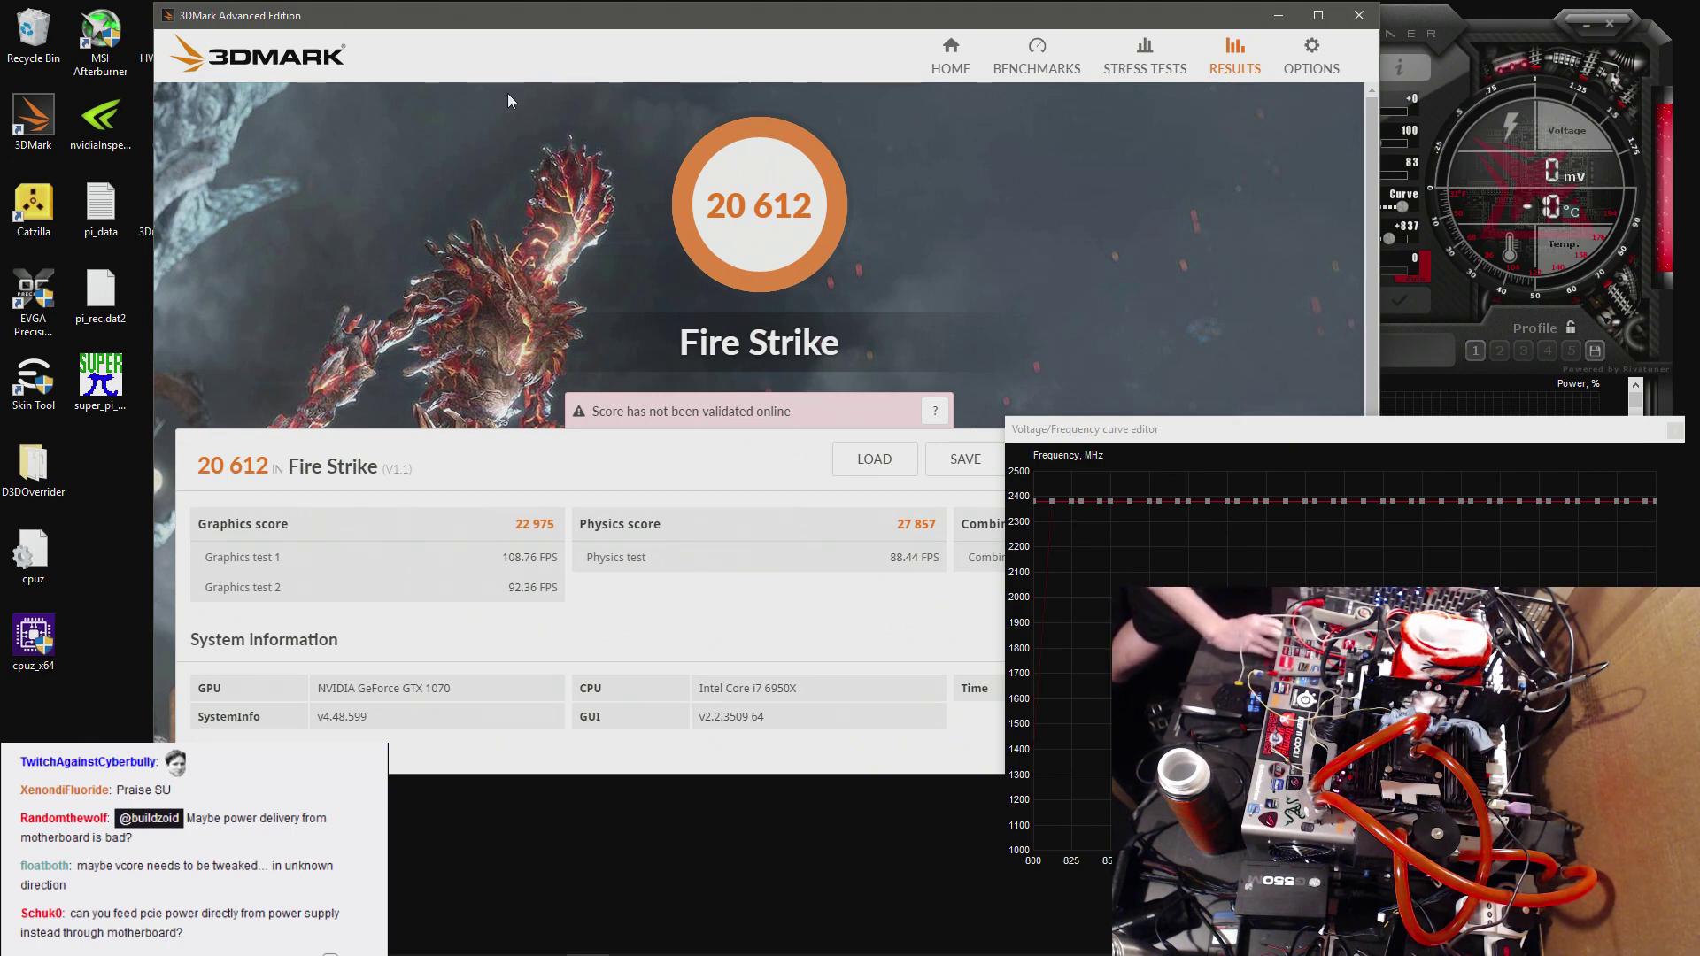
- Examine the Fire Strike result, comparing the graphics score with the physics score
{"action": "left_click_drag", "start_coordinate": [634, 28], "coordinate": [605, 93]}
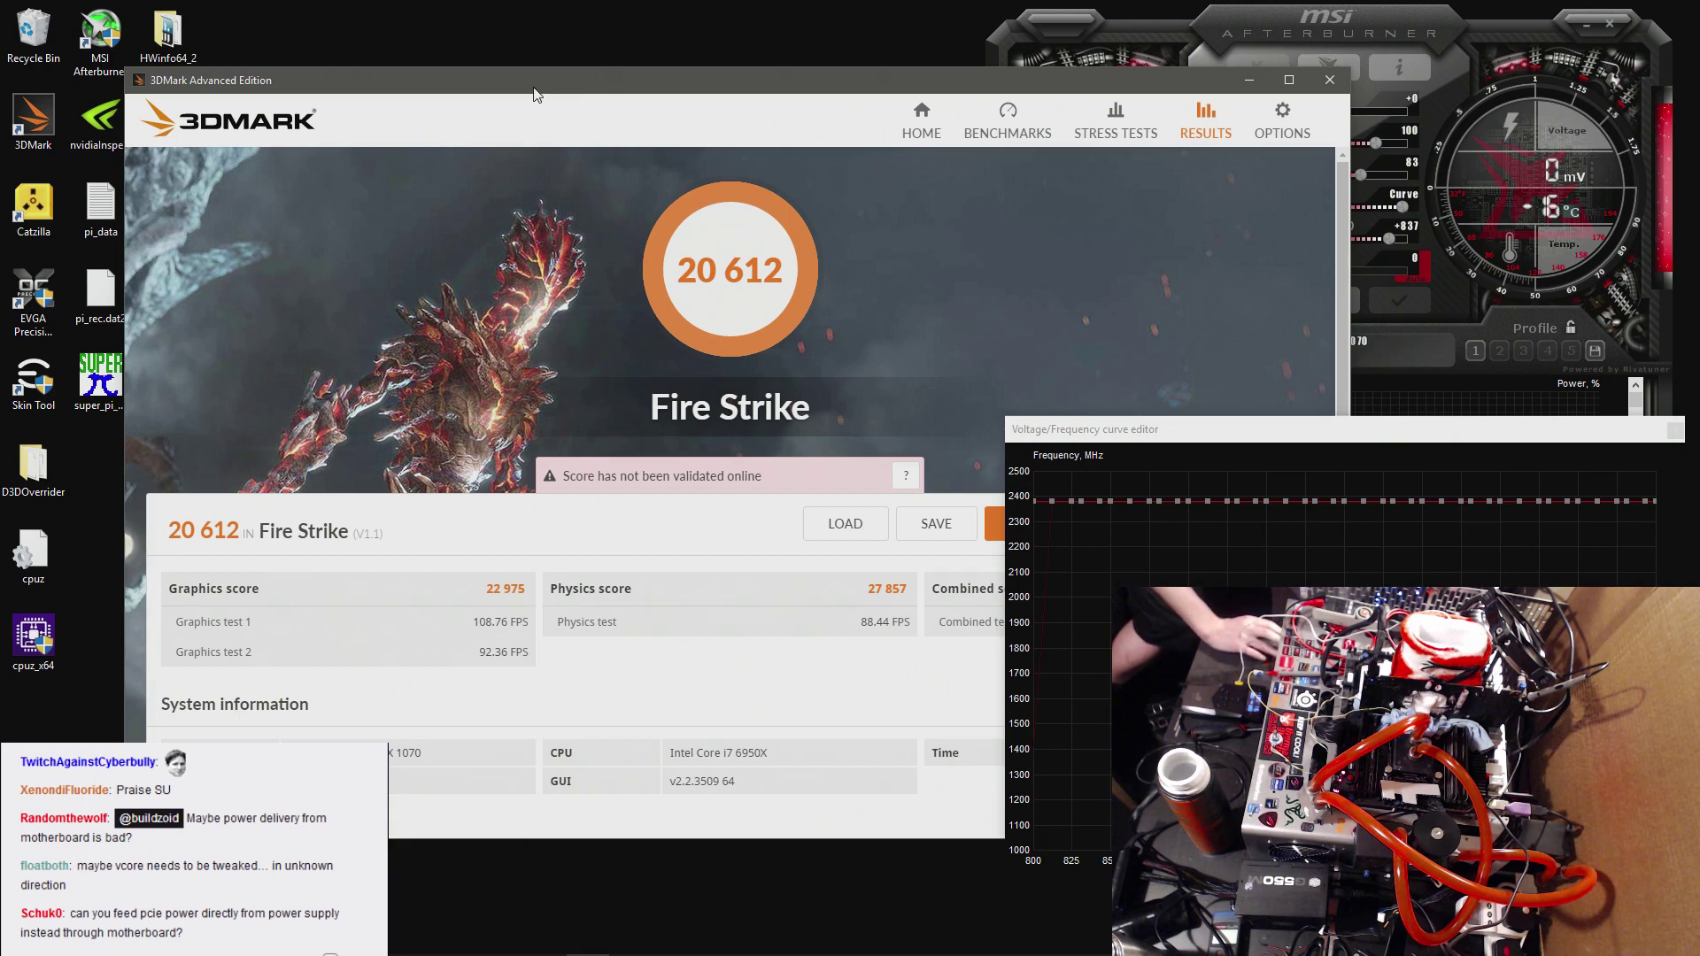
{"action": "left_click_drag", "start_coordinate": [501, 139], "coordinate": [516, 55]}
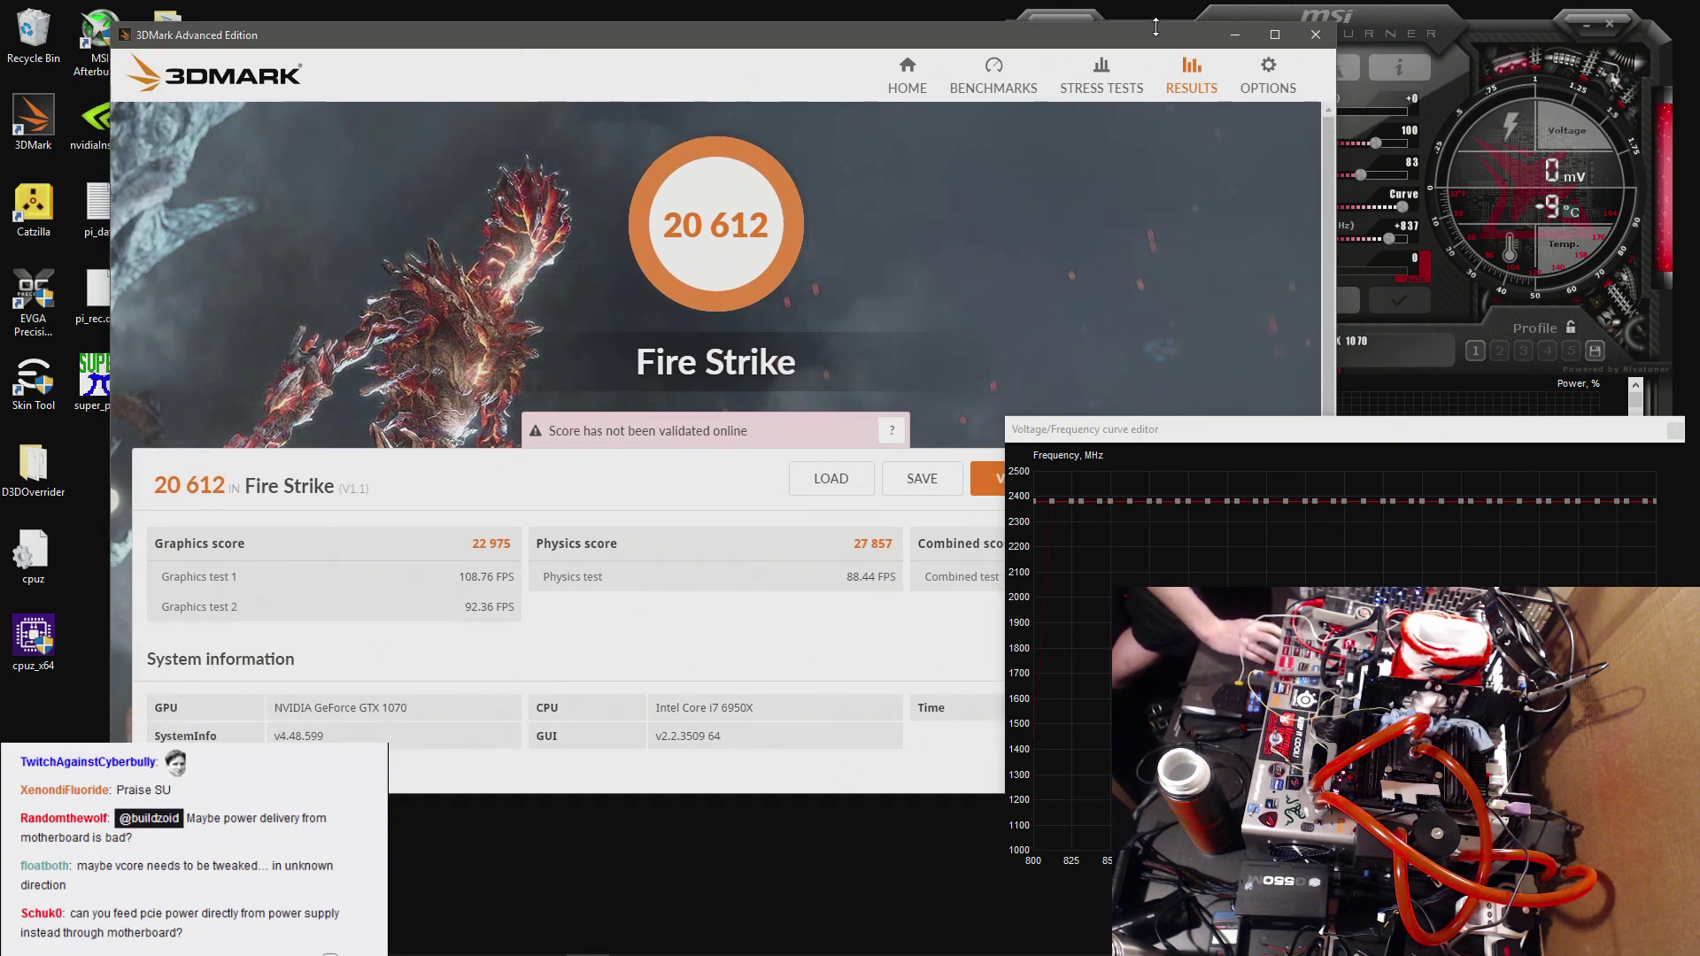
{"action": "left_click", "coordinate": [1225, 14]}
{"action": "left_click", "coordinate": [875, 27]}
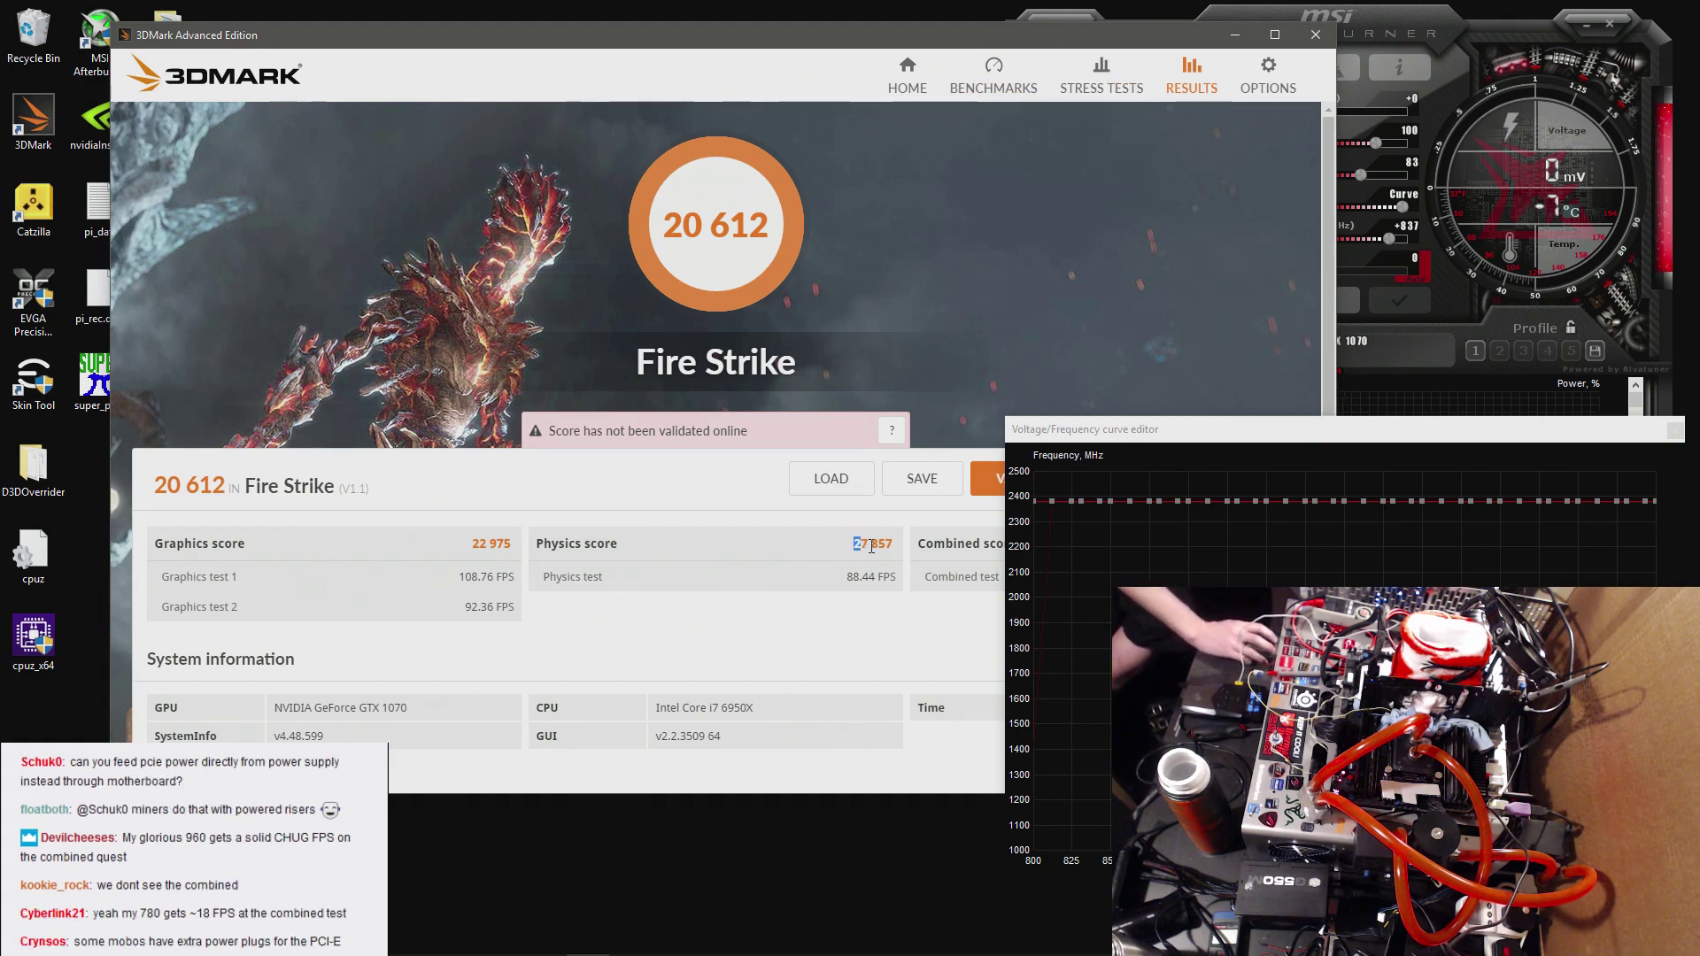
{"action": "left_click_drag", "start_coordinate": [881, 544], "coordinate": [868, 546]}
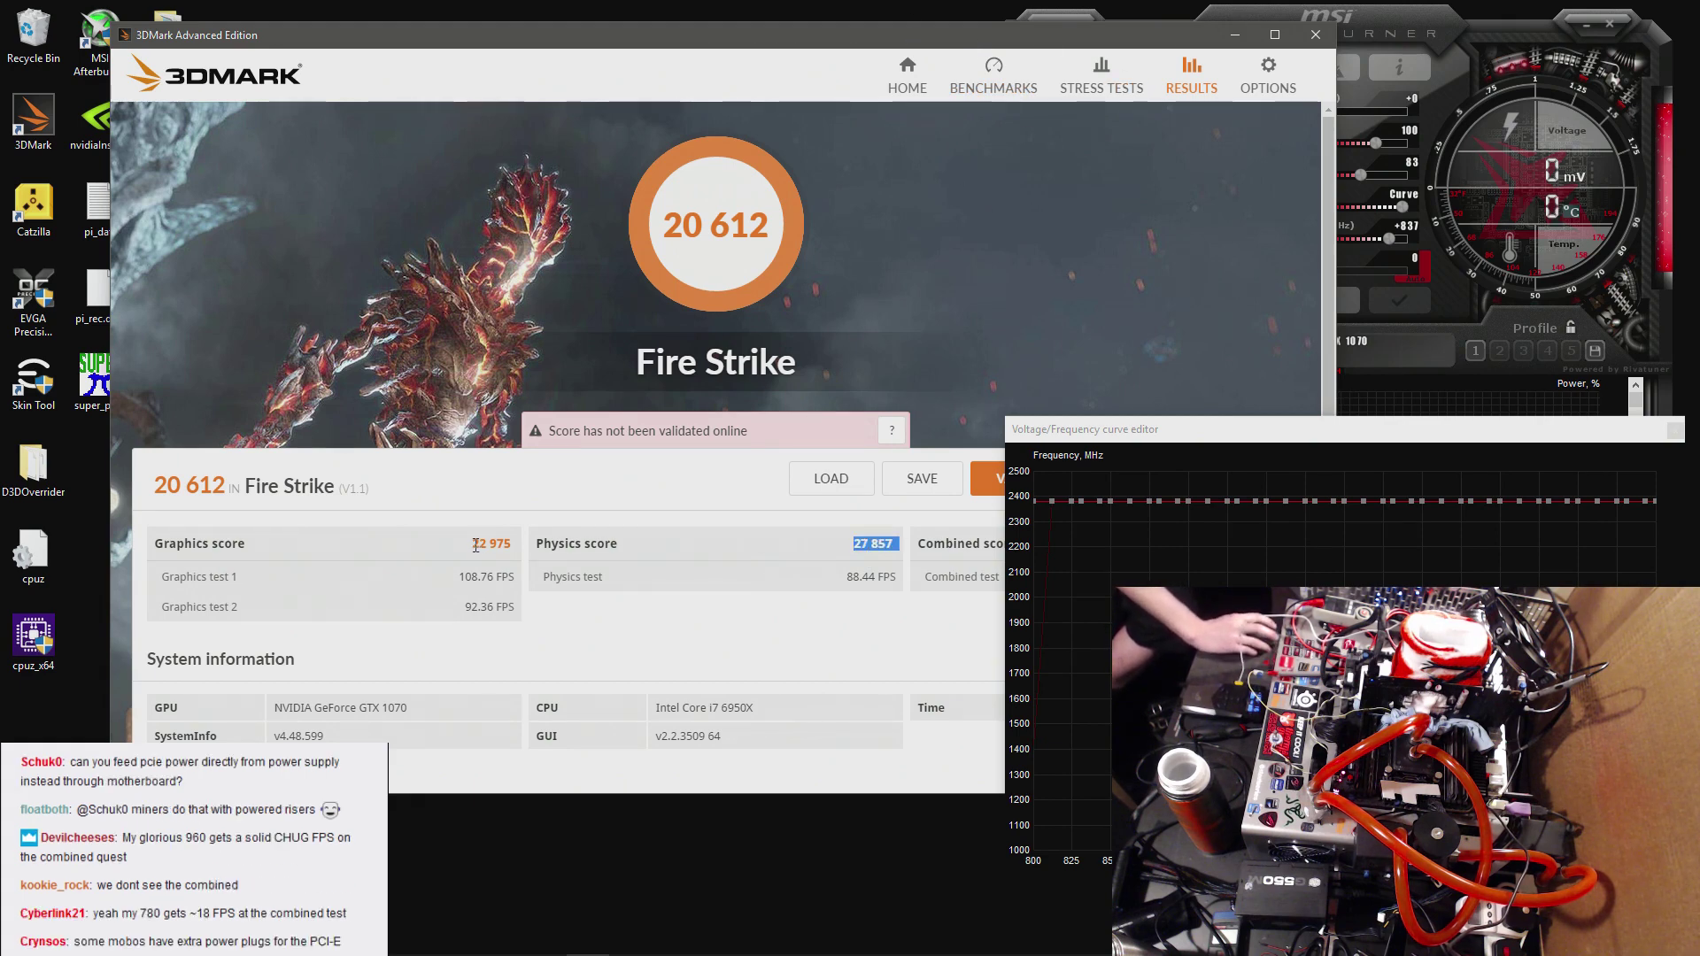
{"action": "left_click", "coordinate": [867, 547]}
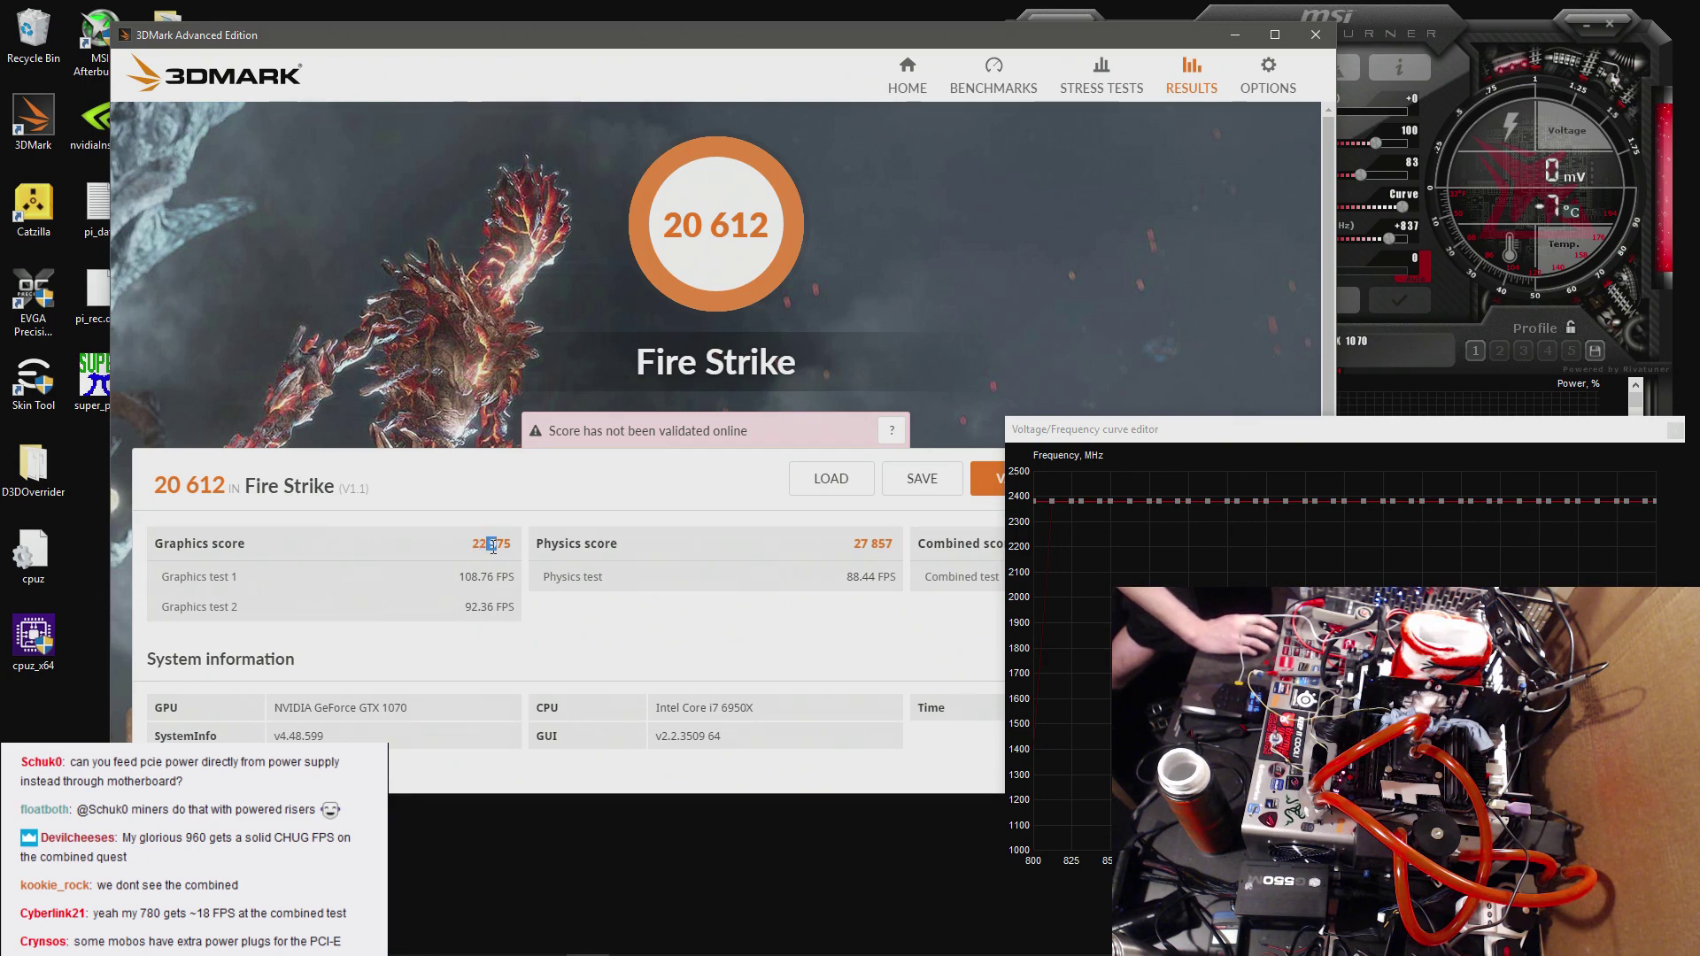
{"action": "triple_click", "coordinate": [490, 546]}
{"action": "triple_click", "coordinate": [872, 545]}
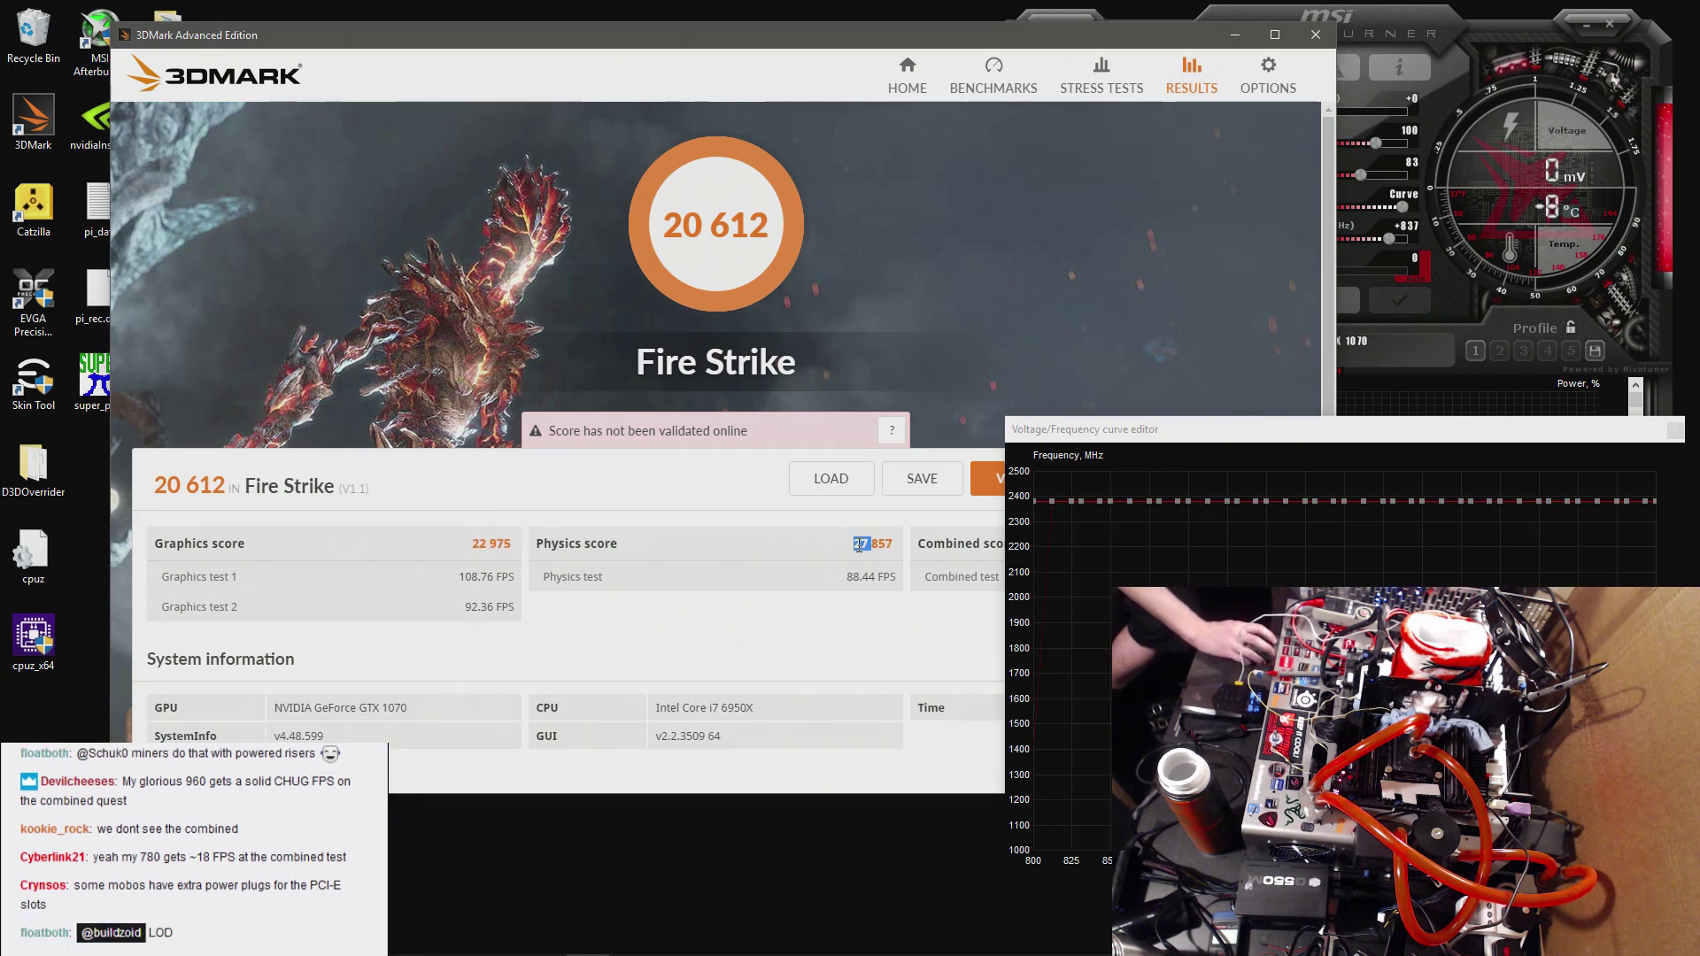
{"action": "left_click_drag", "start_coordinate": [471, 546], "coordinate": [489, 548]}
{"action": "left_click", "coordinate": [490, 548]}
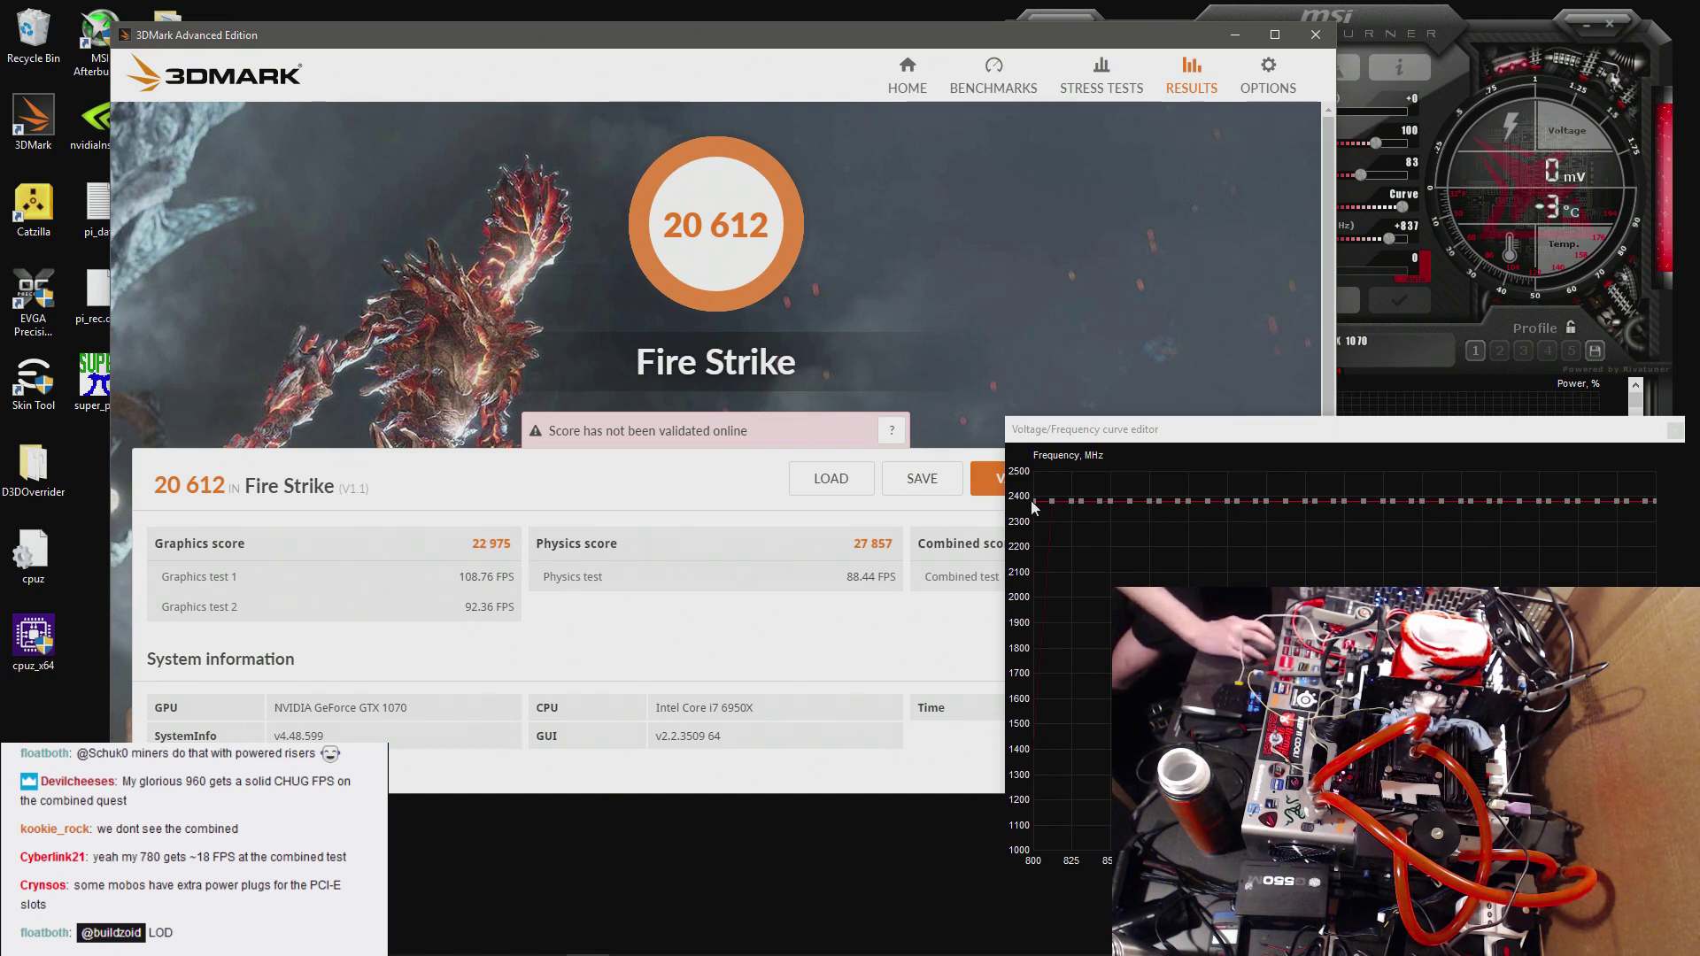
- Raise the 800 mV point of the voltage/frequency curve to 2398 MHz and move the curve editor clear of the Fire Strike result
{"action": "left_click", "coordinate": [1036, 502]}
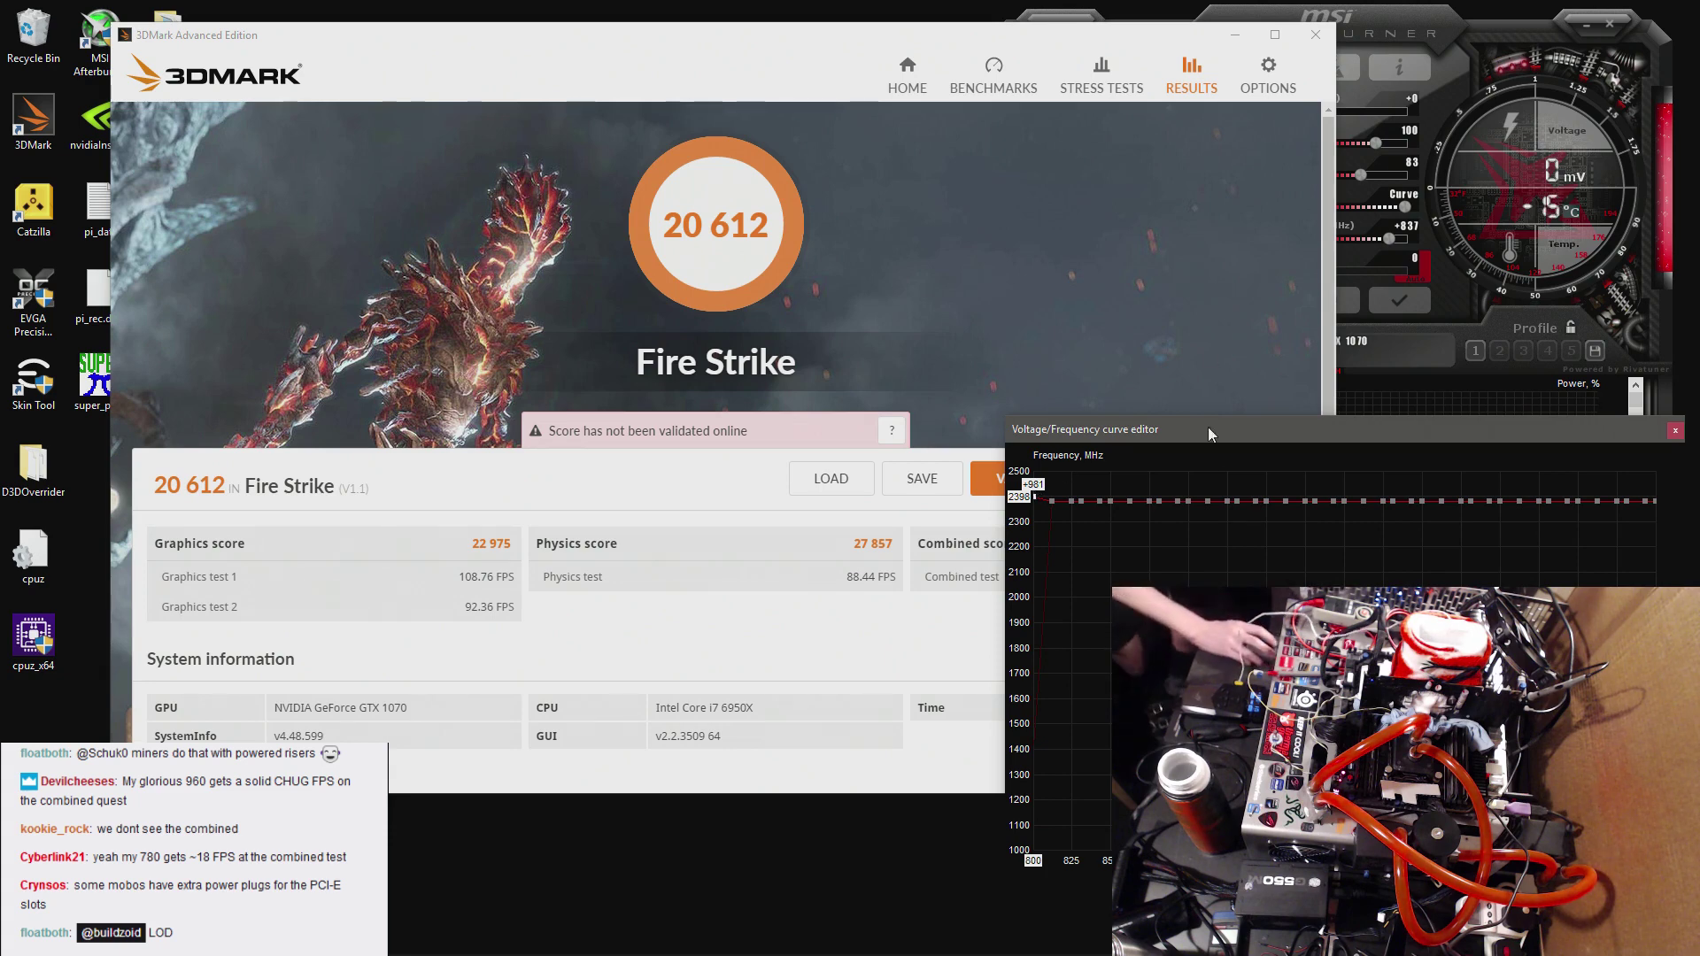
{"action": "left_click_drag", "start_coordinate": [1207, 427], "coordinate": [1223, 880]}
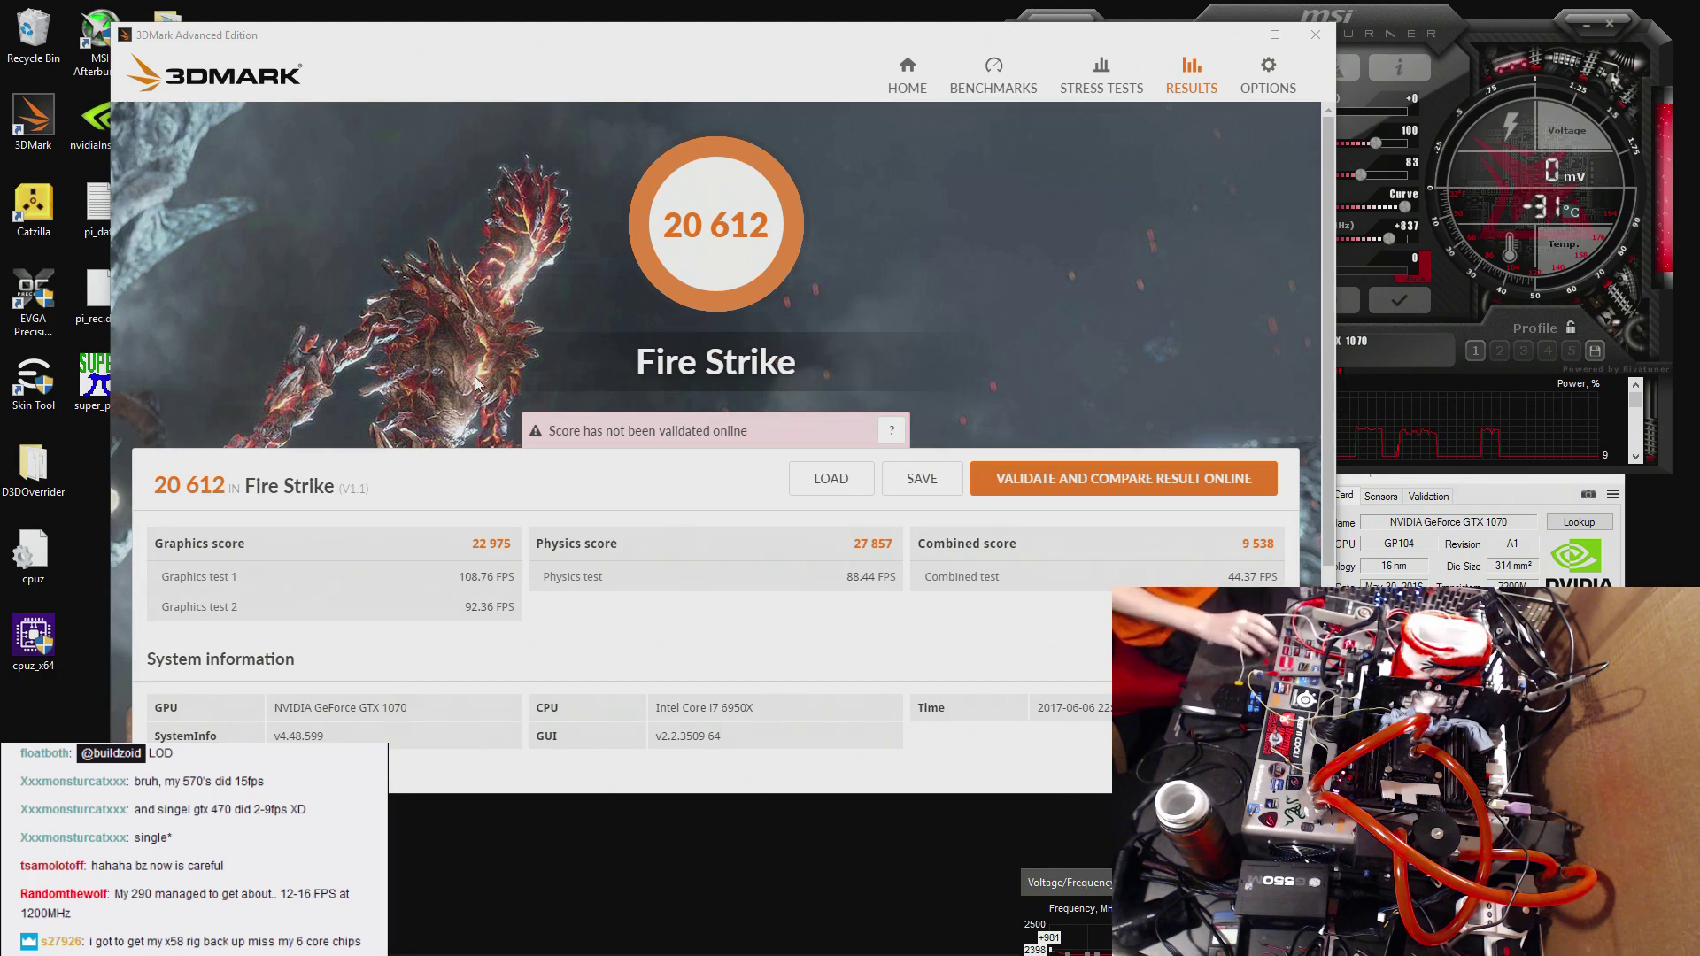
- Launch CPU-Z and reposition the 3DMark and GPU-Z windows so the Fire Strike result and hardware details show together
{"action": "left_click_drag", "start_coordinate": [416, 59], "coordinate": [457, 46]}
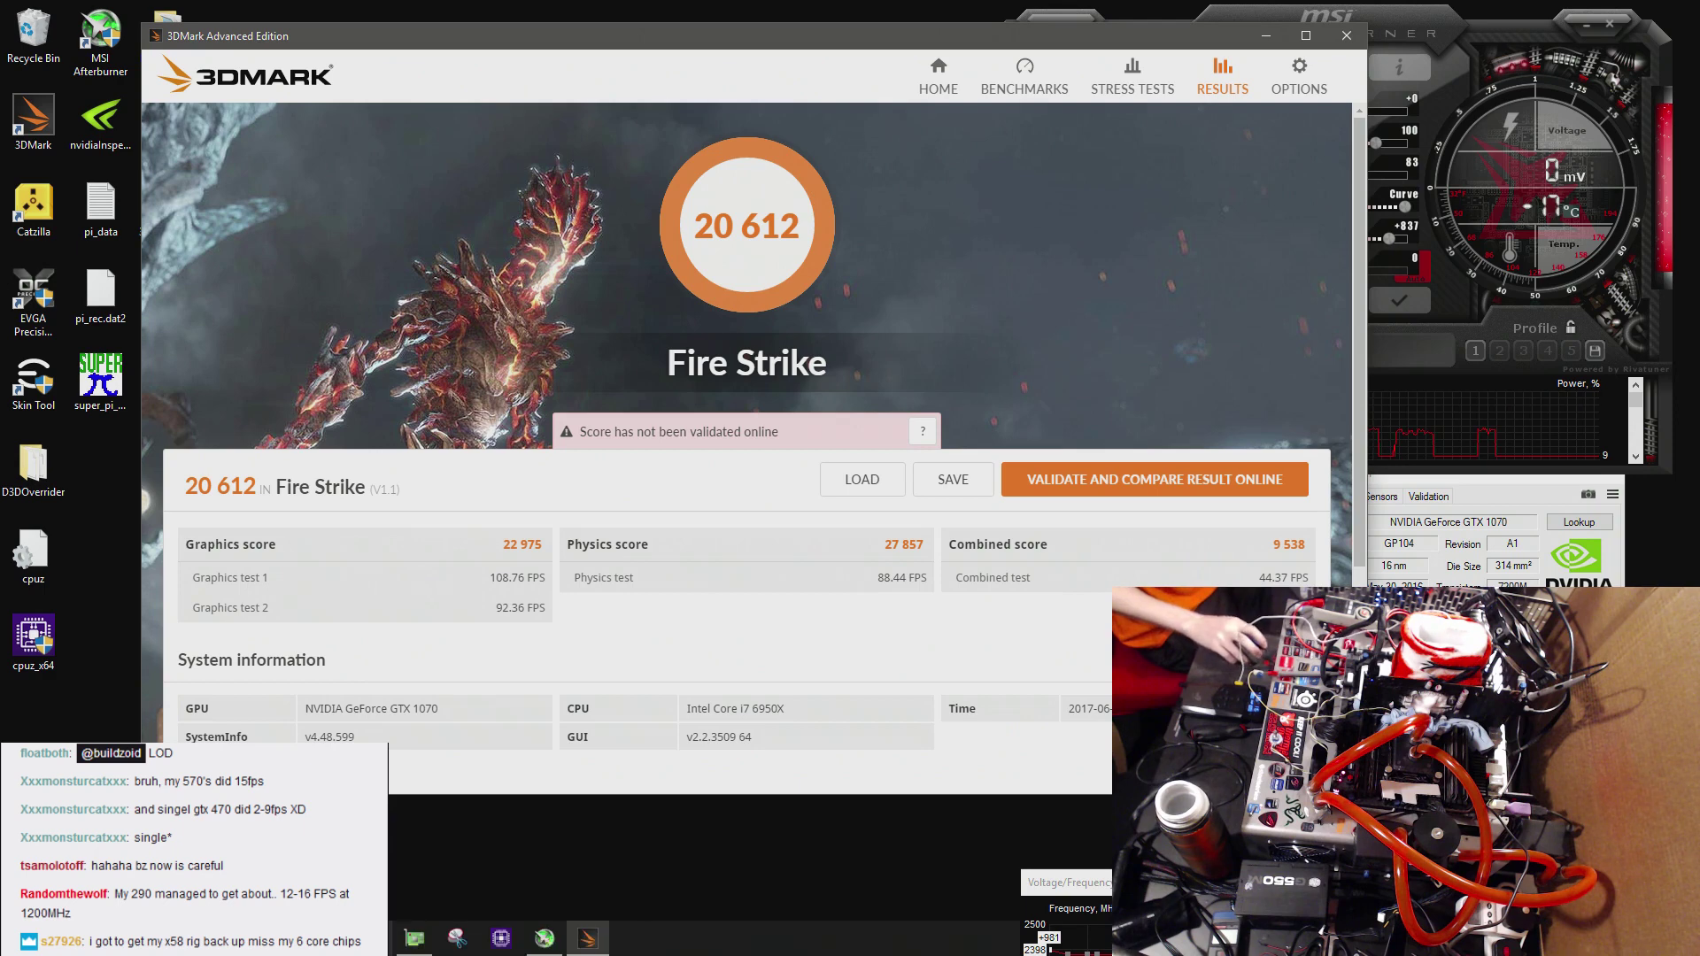
{"action": "left_click", "coordinate": [500, 942]}
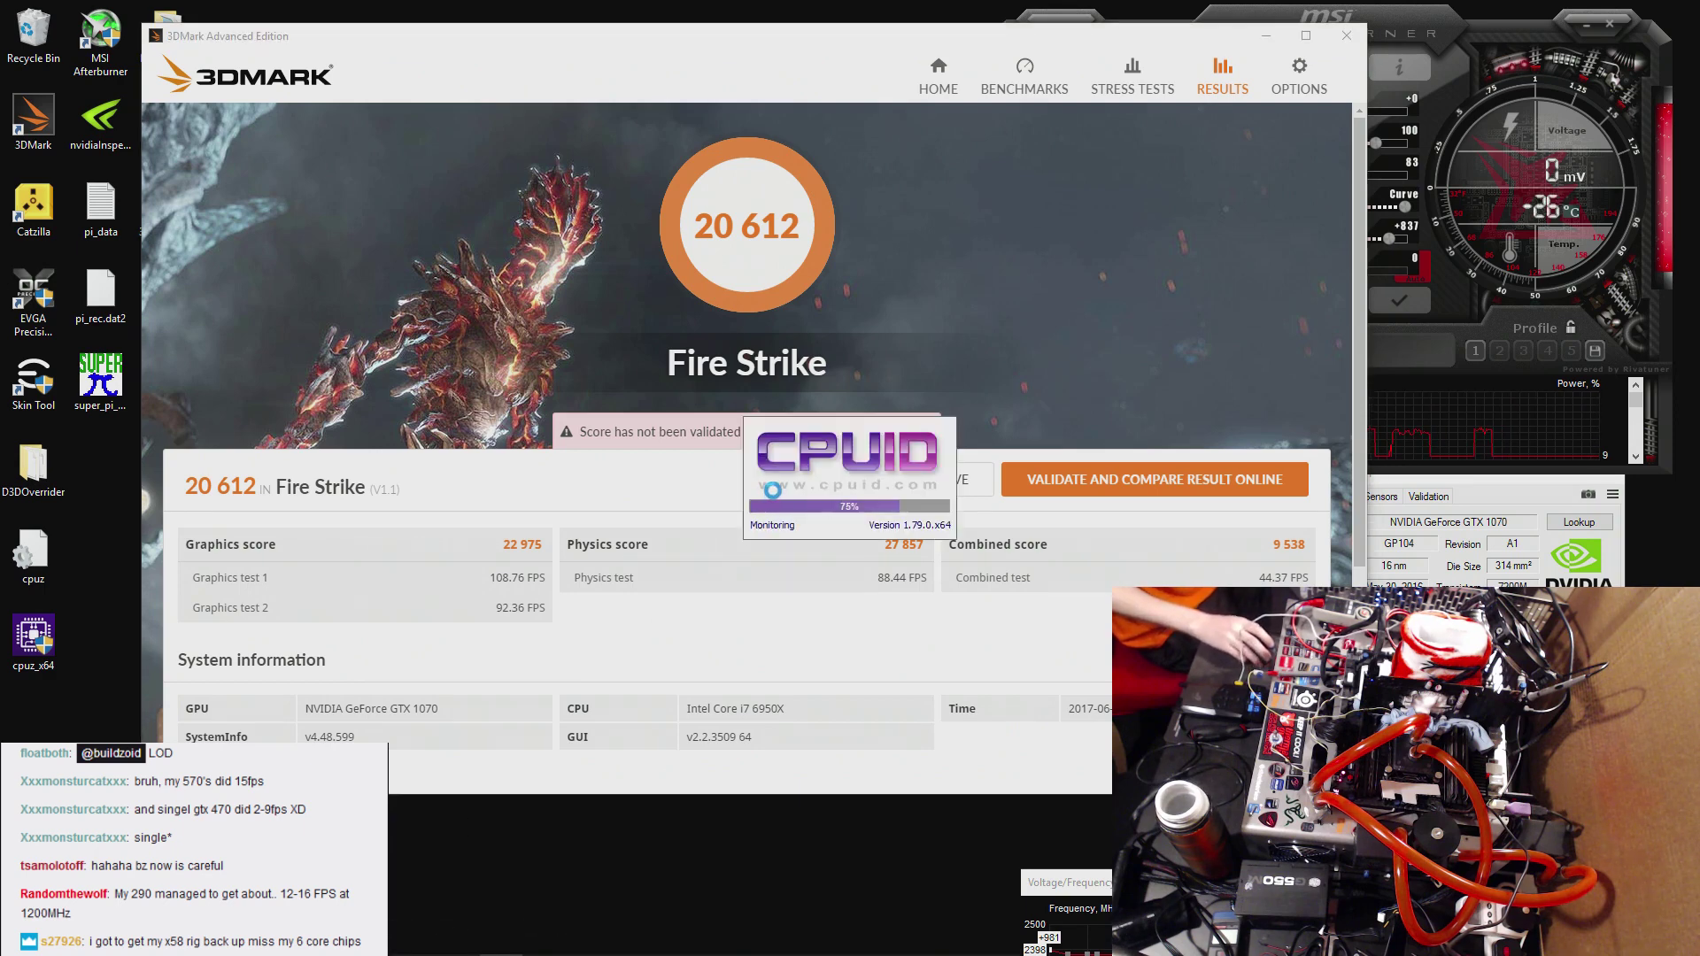
{"action": "left_click", "coordinate": [1486, 474]}
{"action": "left_click_drag", "start_coordinate": [1486, 481], "coordinate": [1502, 410]}
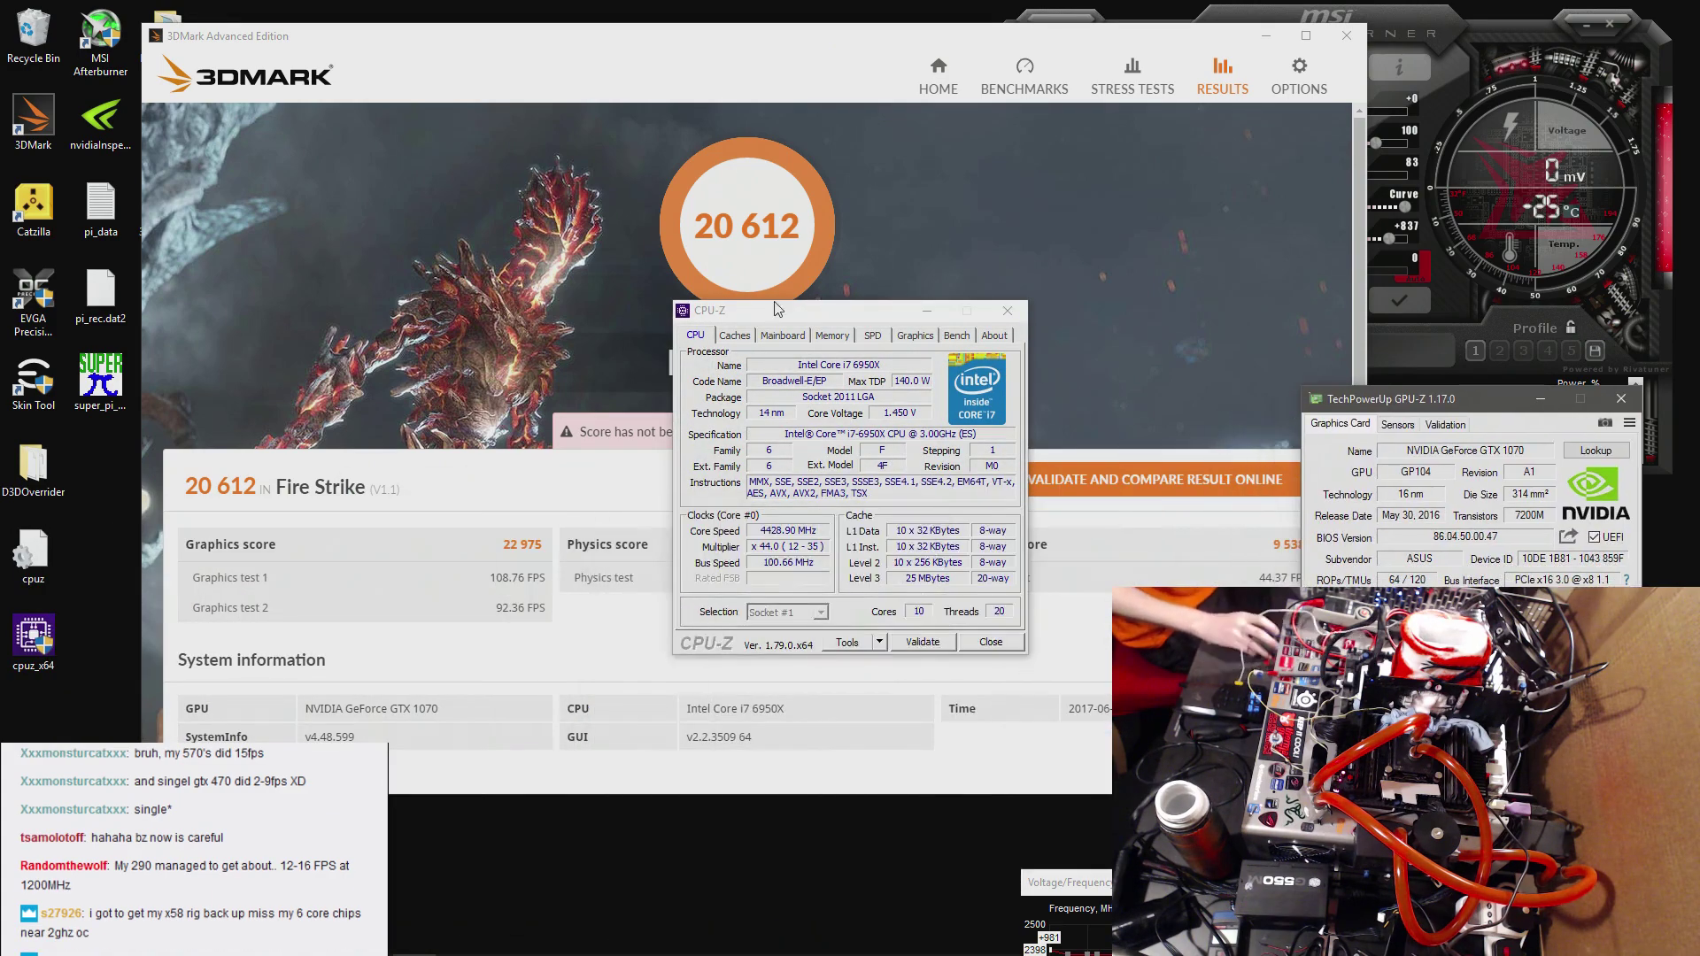
- Move CPU-Z clear of the Fire Strike result, narrow the 3DMark window, and launch a second CPU-Z instance
{"action": "left_click_drag", "start_coordinate": [791, 312], "coordinate": [1410, 32]}
{"action": "left_click", "coordinate": [1237, 84]}
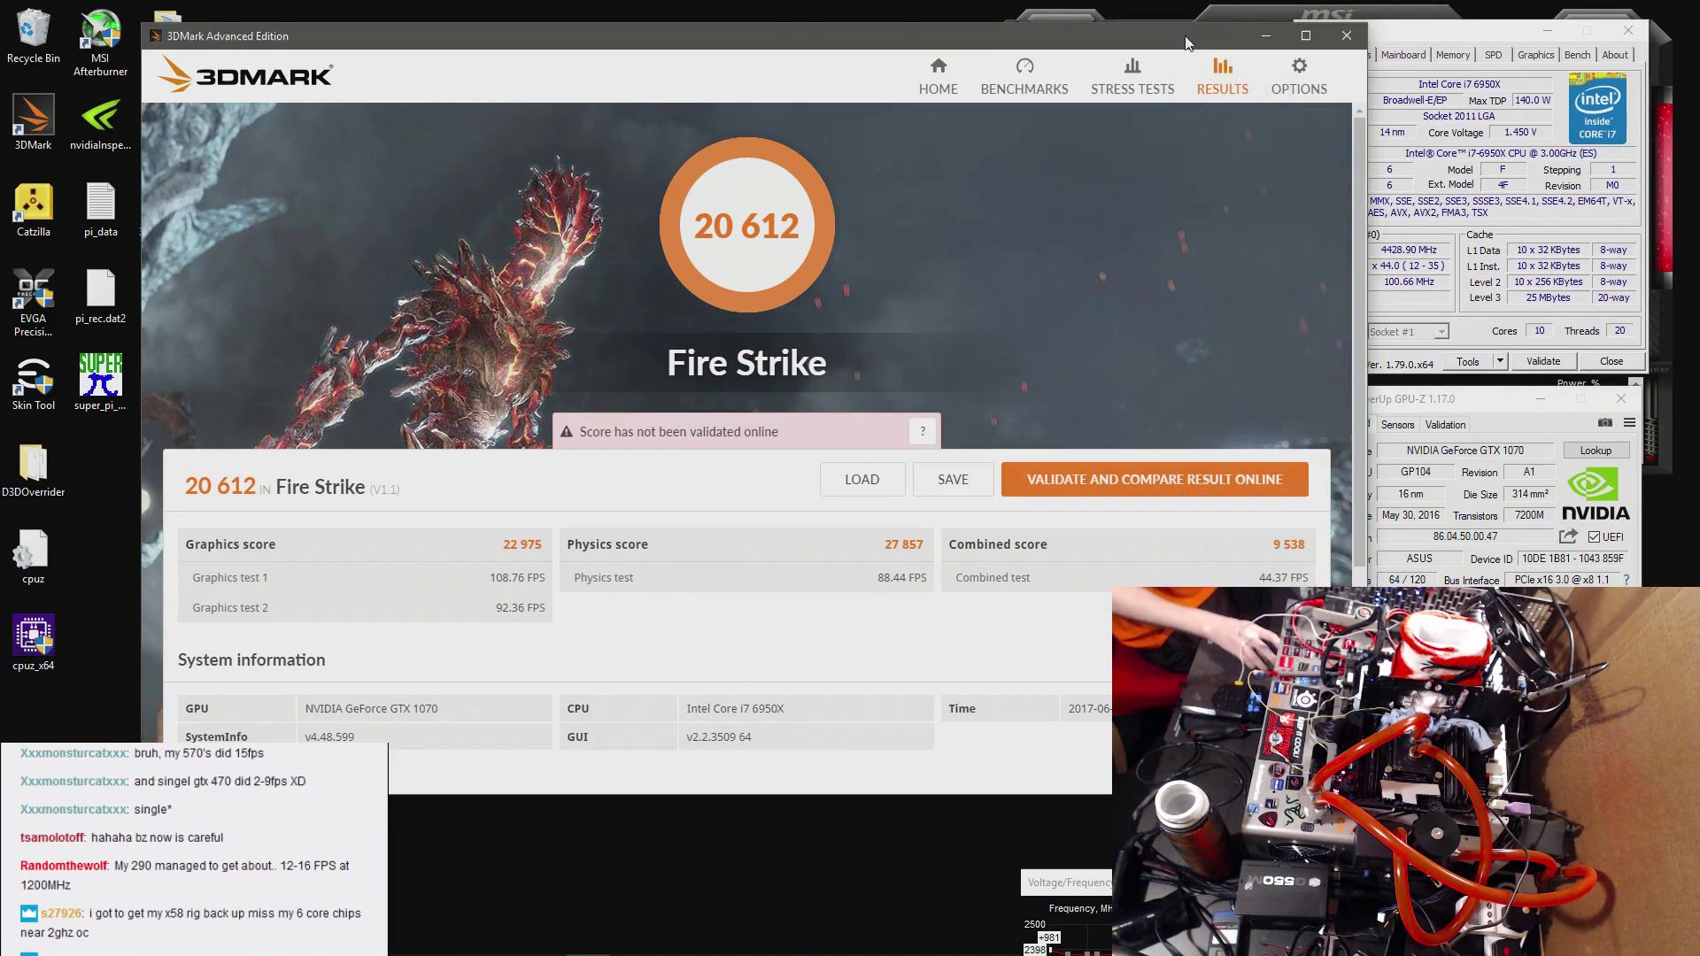
{"action": "left_click_drag", "start_coordinate": [1368, 155], "coordinate": [881, 155]}
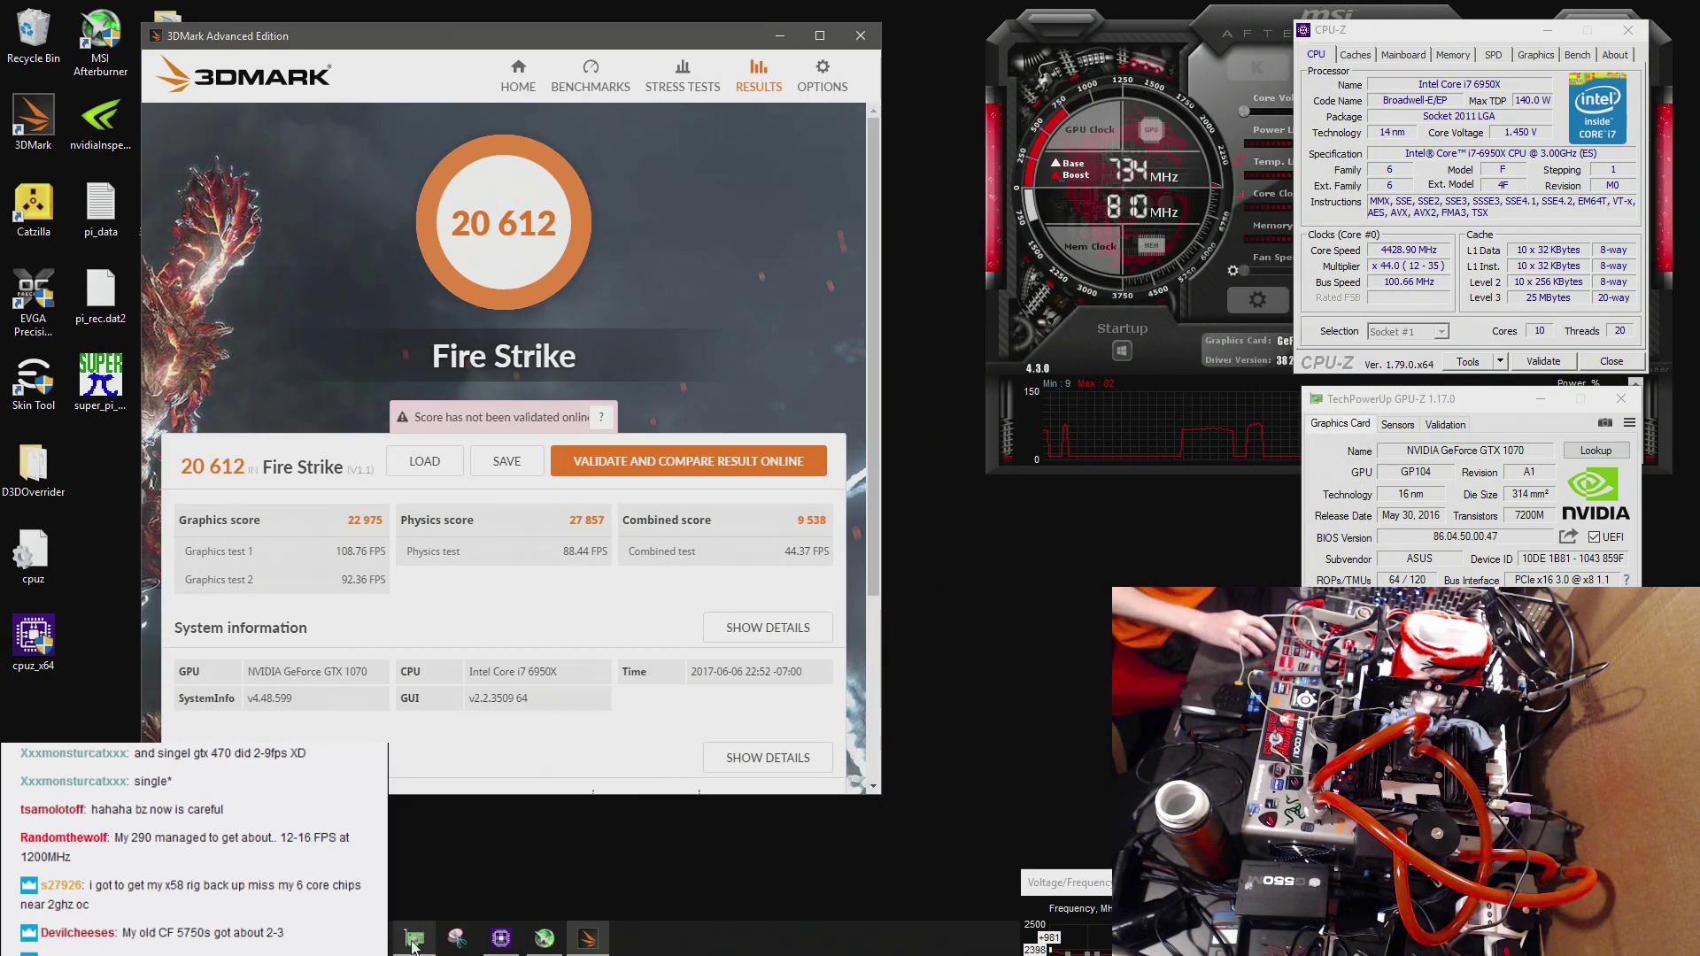
{"action": "right_click", "coordinate": [500, 938]}
{"action": "left_click", "coordinate": [518, 842]}
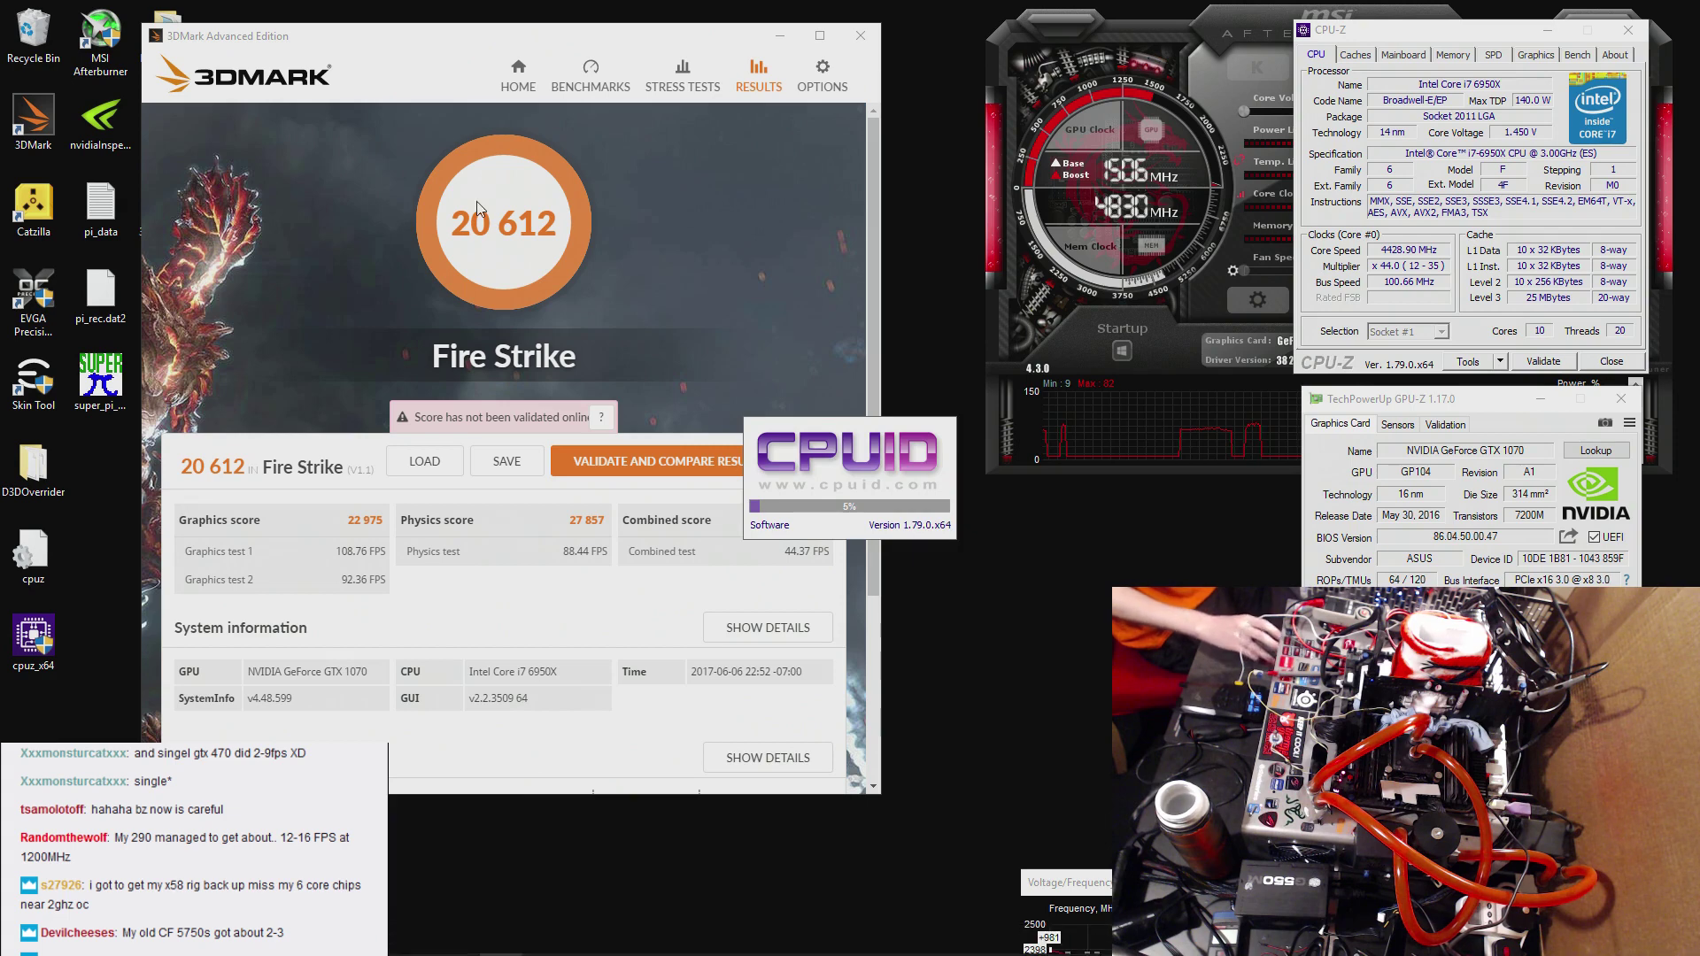
{"action": "left_click_drag", "start_coordinate": [510, 45], "coordinate": [392, 33]}
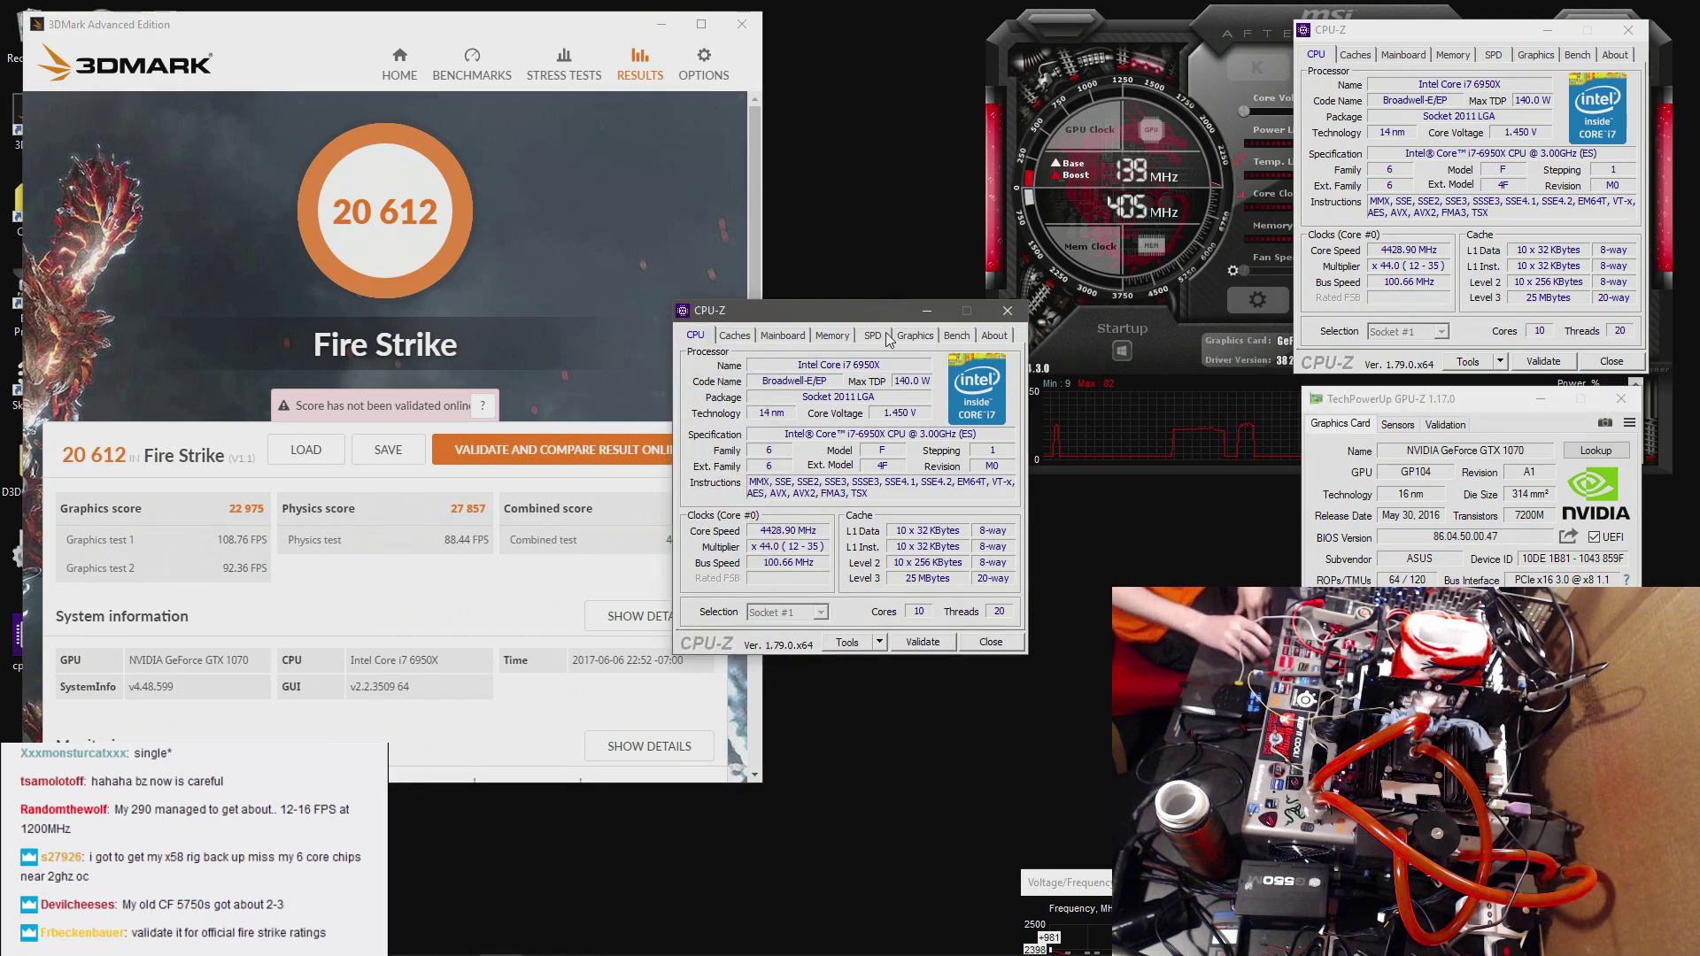
- Arrange both CPU-Z windows and GPU-Z beside the Fire Strike result, showing memory details in the second CPU-Z
{"action": "left_click_drag", "start_coordinate": [807, 317], "coordinate": [936, 46]}
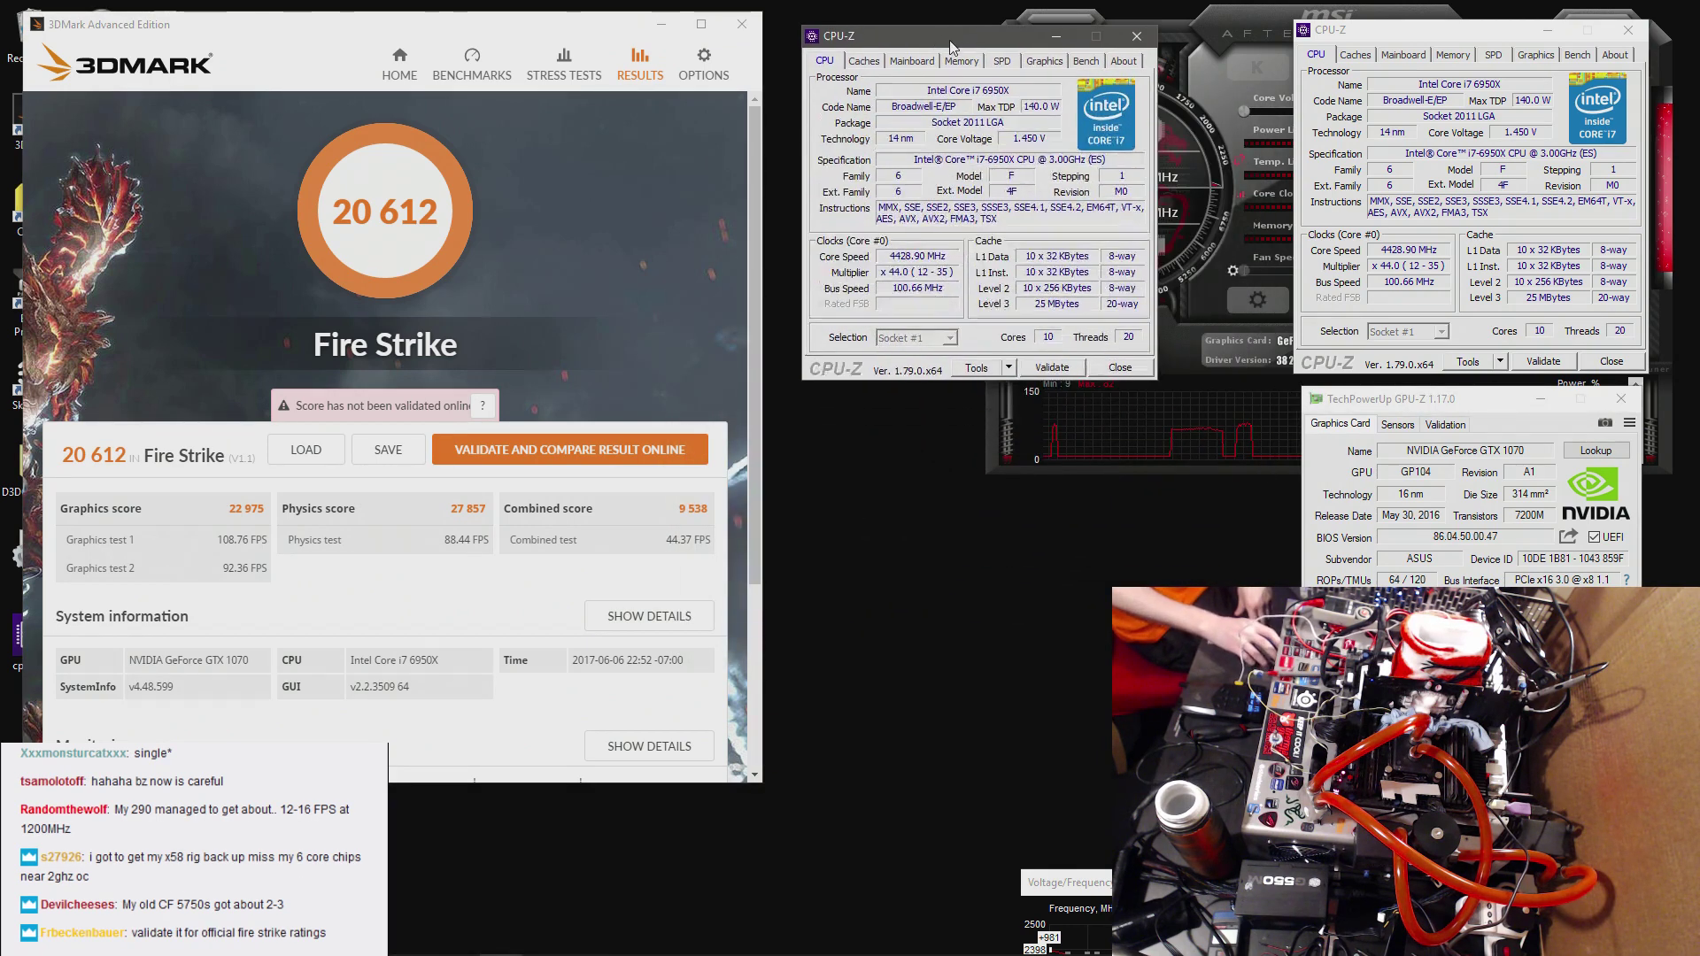
{"action": "left_click_drag", "start_coordinate": [1378, 43], "coordinate": [1277, 53]}
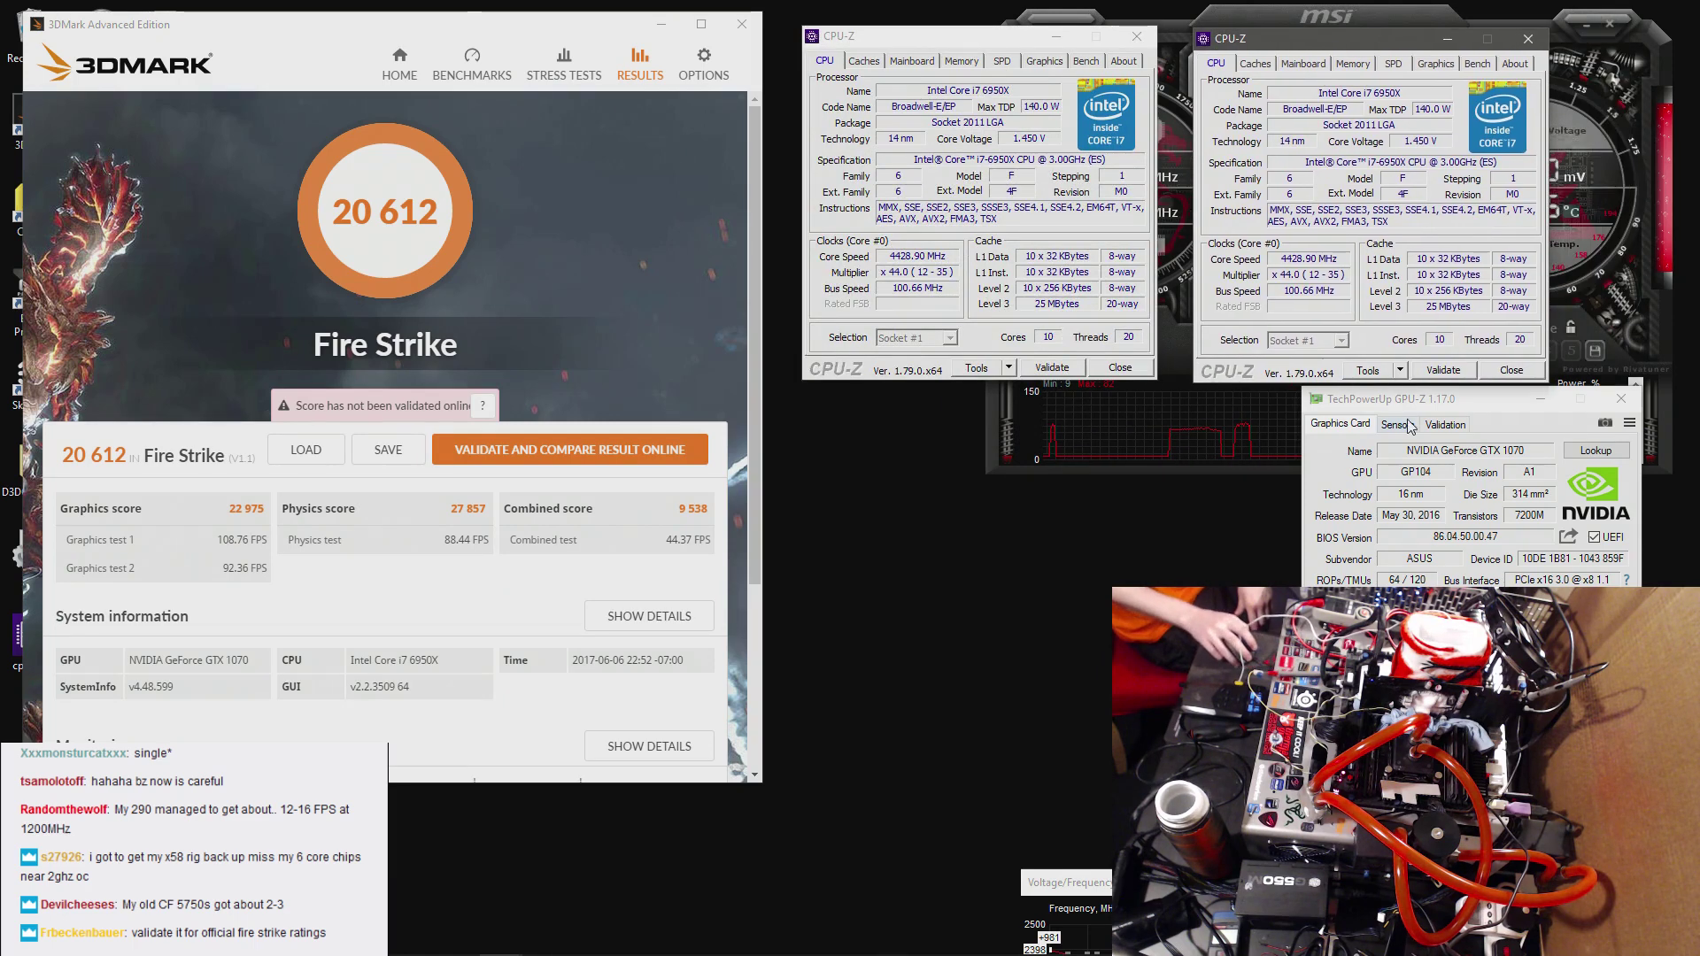
{"action": "left_click_drag", "start_coordinate": [1434, 399], "coordinate": [1155, 411]}
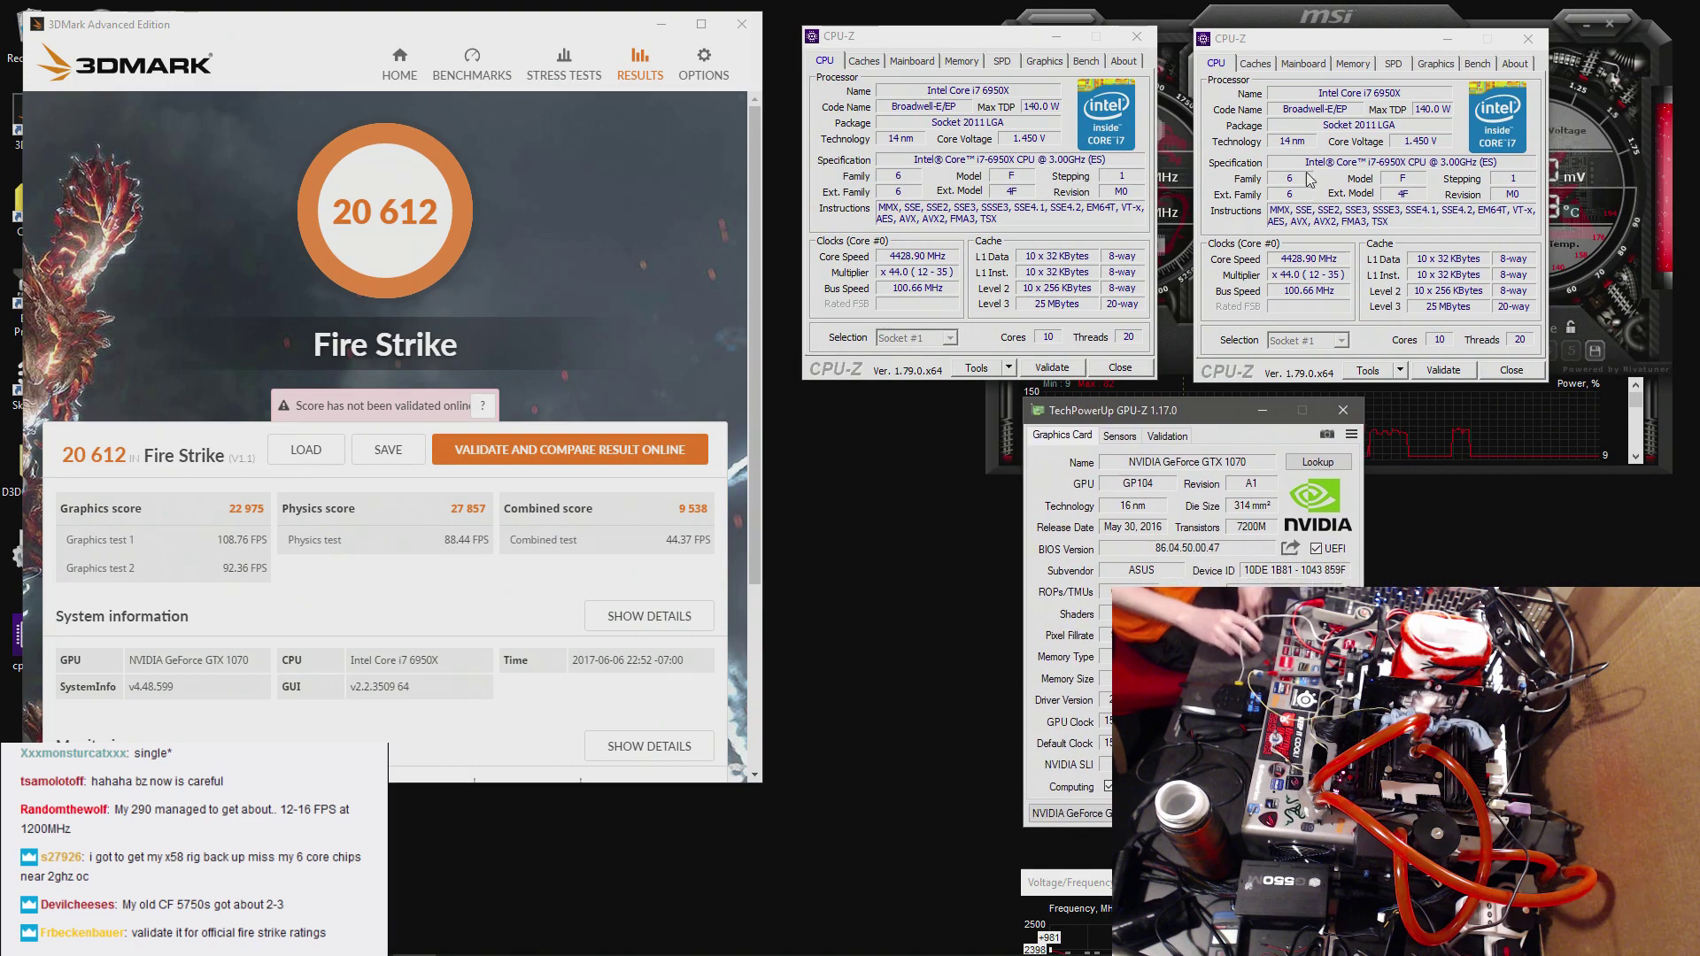
{"action": "left_click", "coordinate": [1353, 63]}
- Capture a full-screen snip with Snipping Tool and save it as the PNG 3DFS1 on USB Drive (D:)
{"action": "mouse_move", "coordinate": [646, 952]}
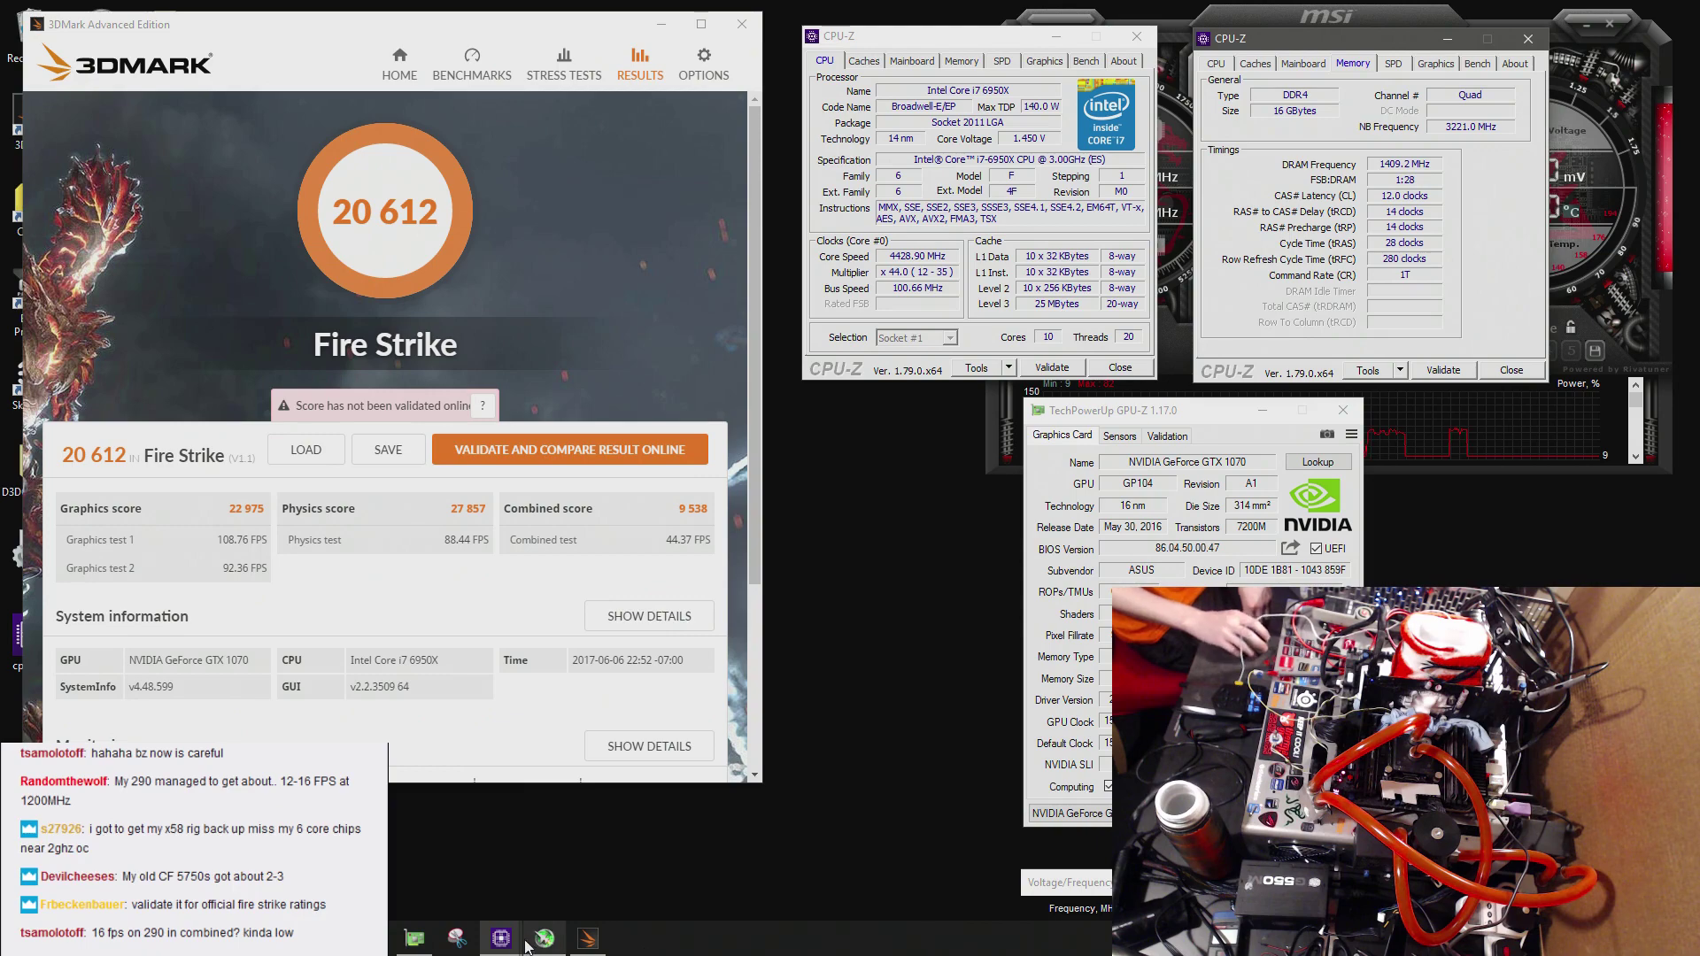
{"action": "left_click", "coordinate": [453, 947]}
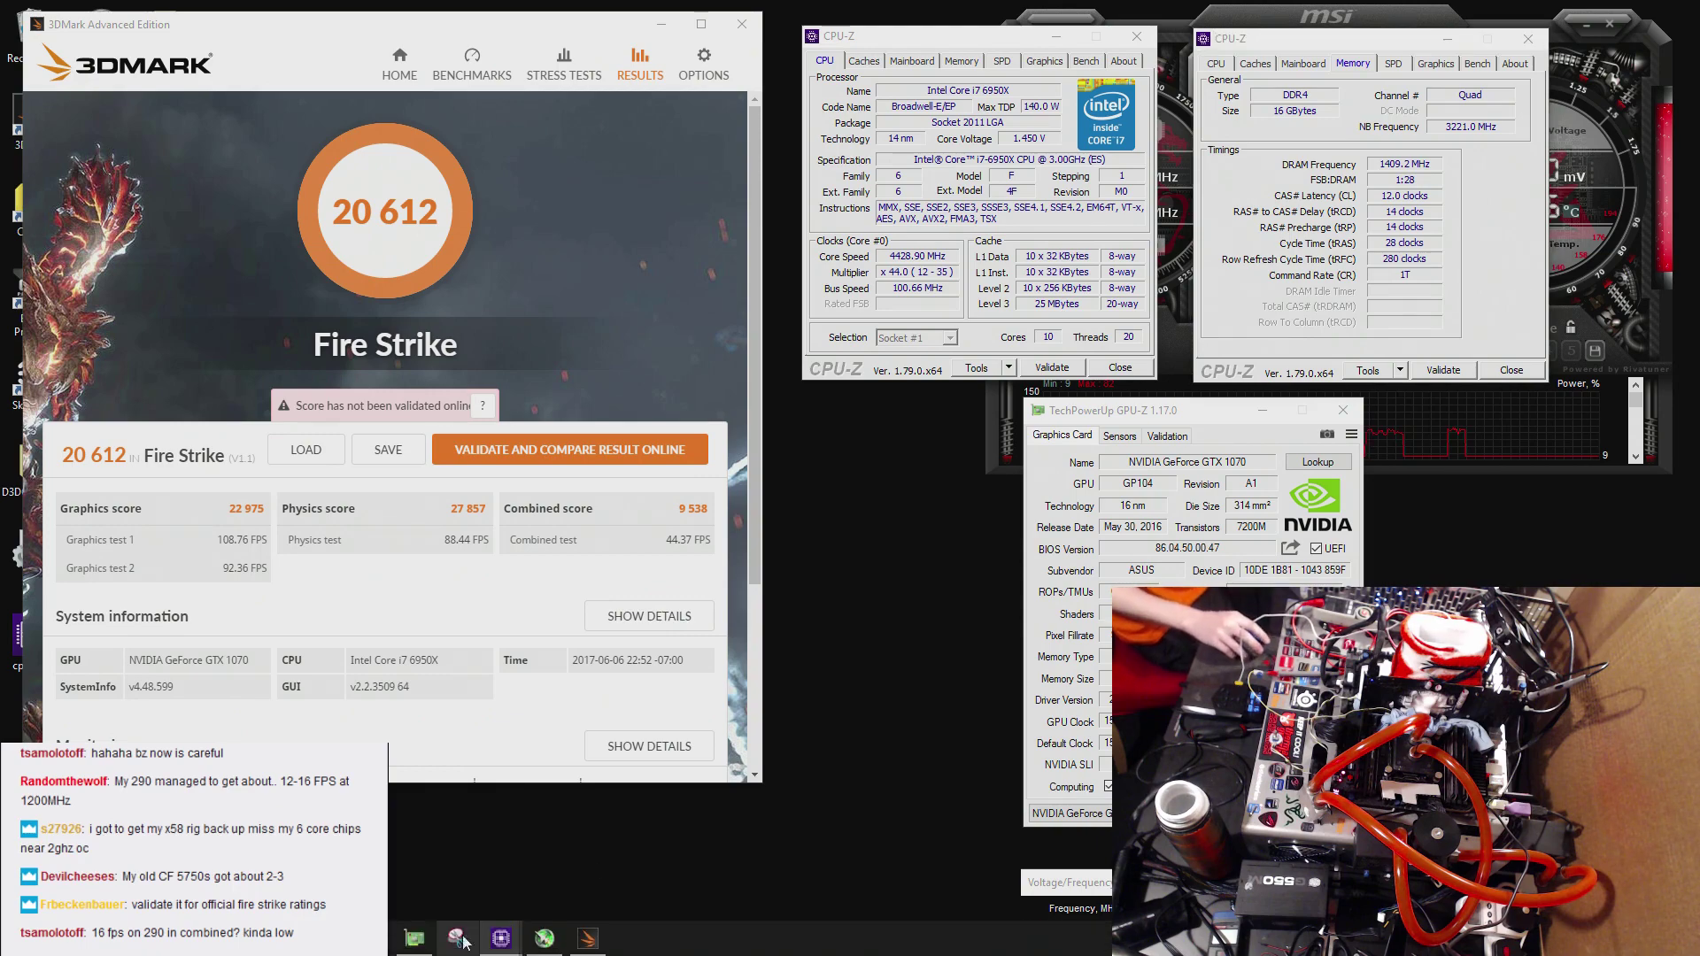
{"action": "left_click", "coordinate": [792, 213]}
{"action": "left_click", "coordinate": [792, 301]}
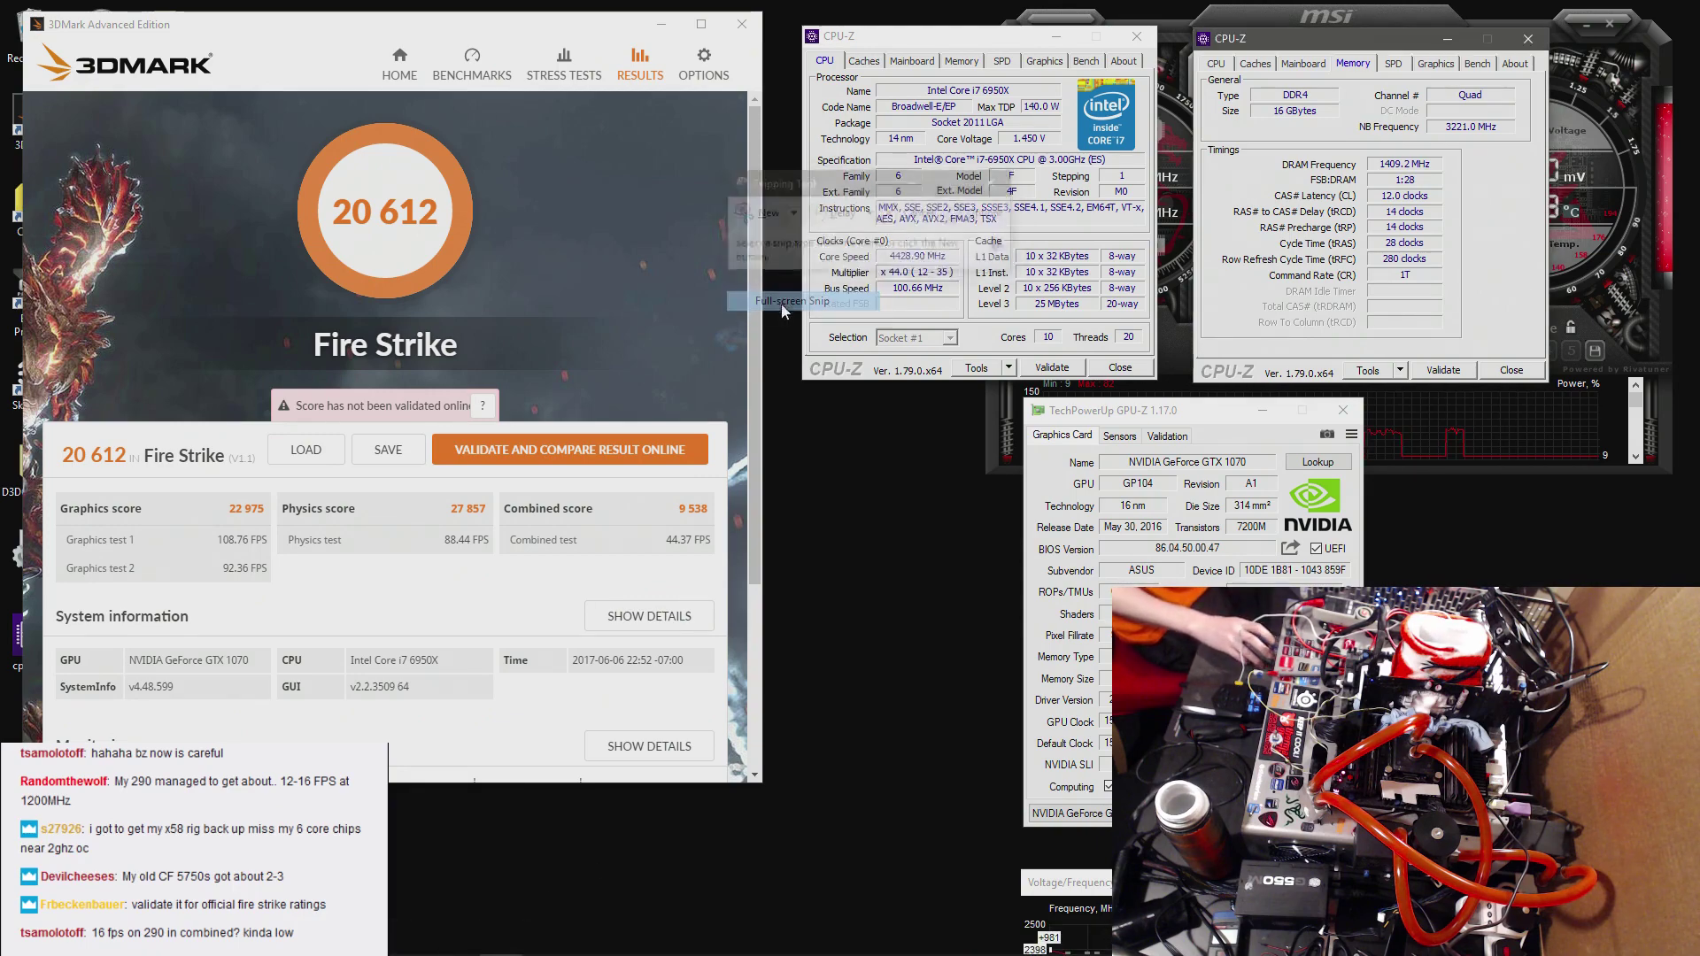
{"action": "left_click", "coordinate": [154, 63]}
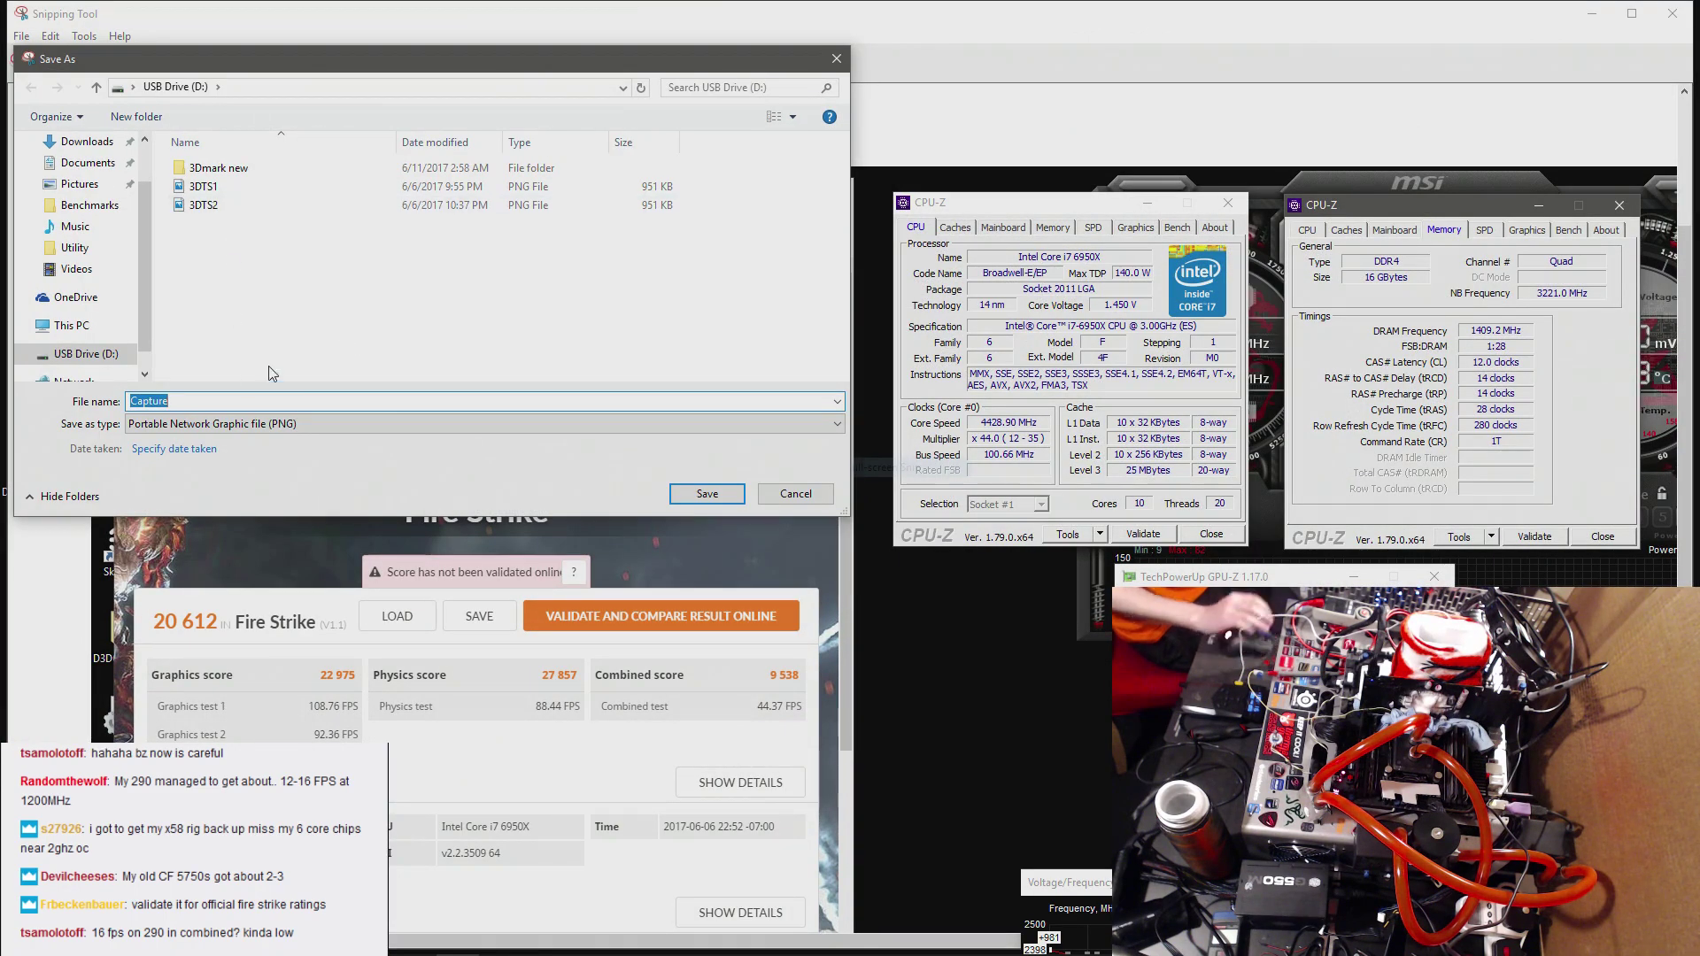
{"action": "type", "text": "3D"}
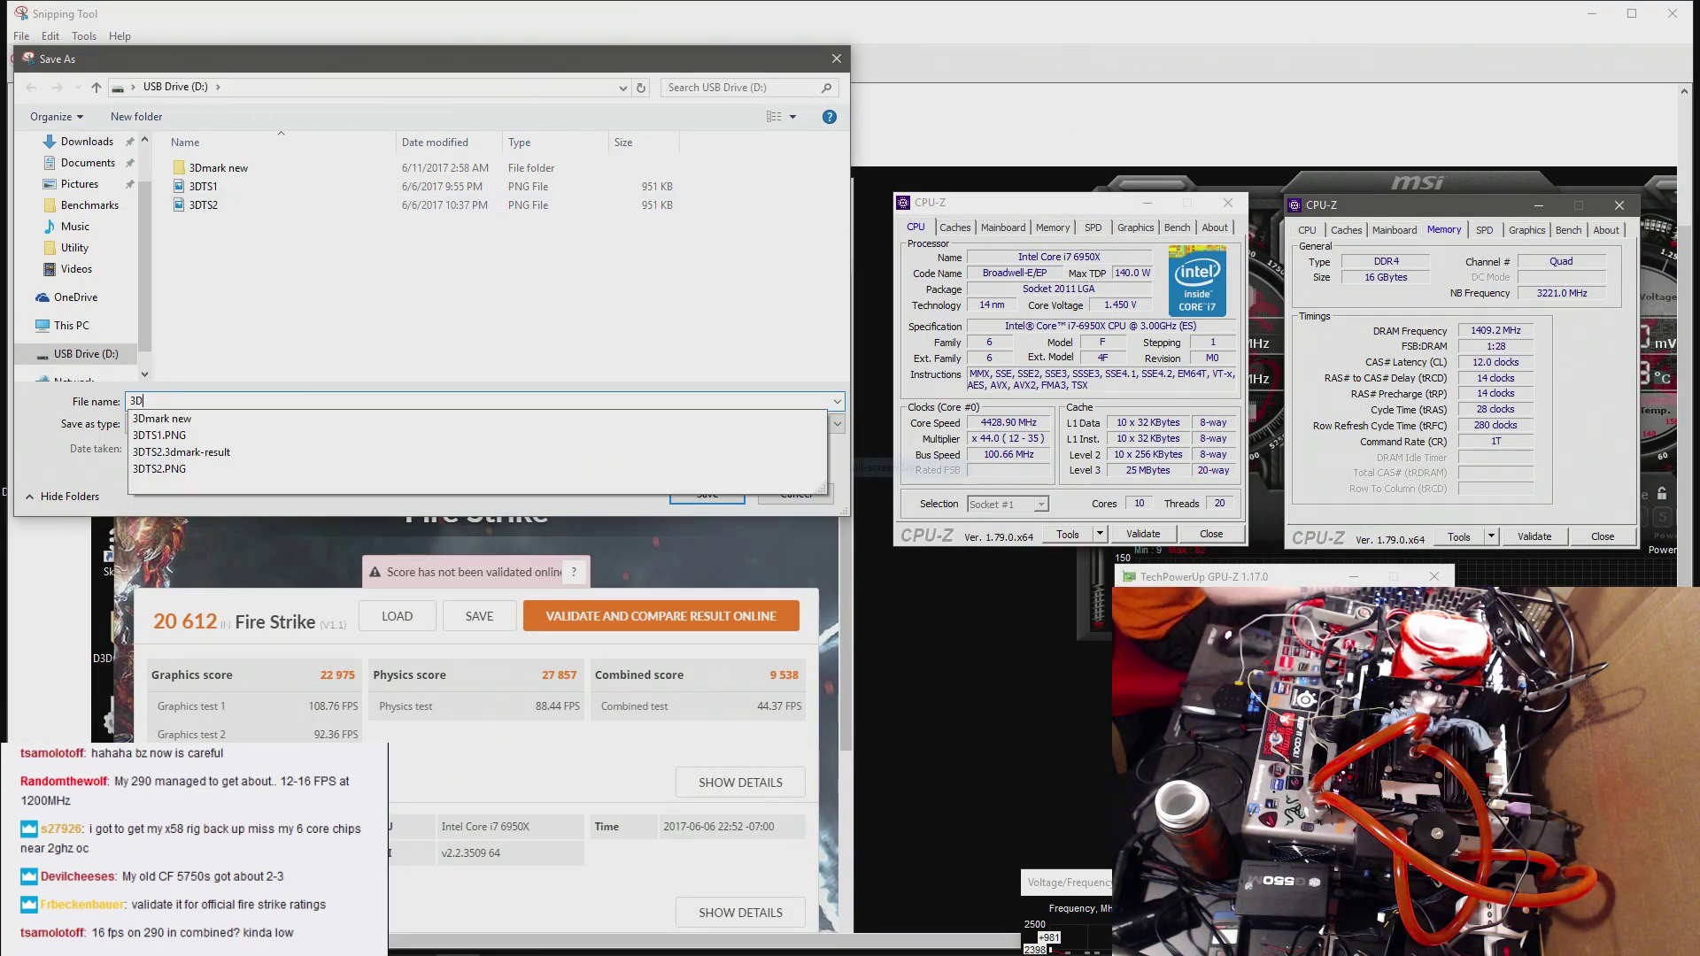
{"action": "type", "text": "FS1"}
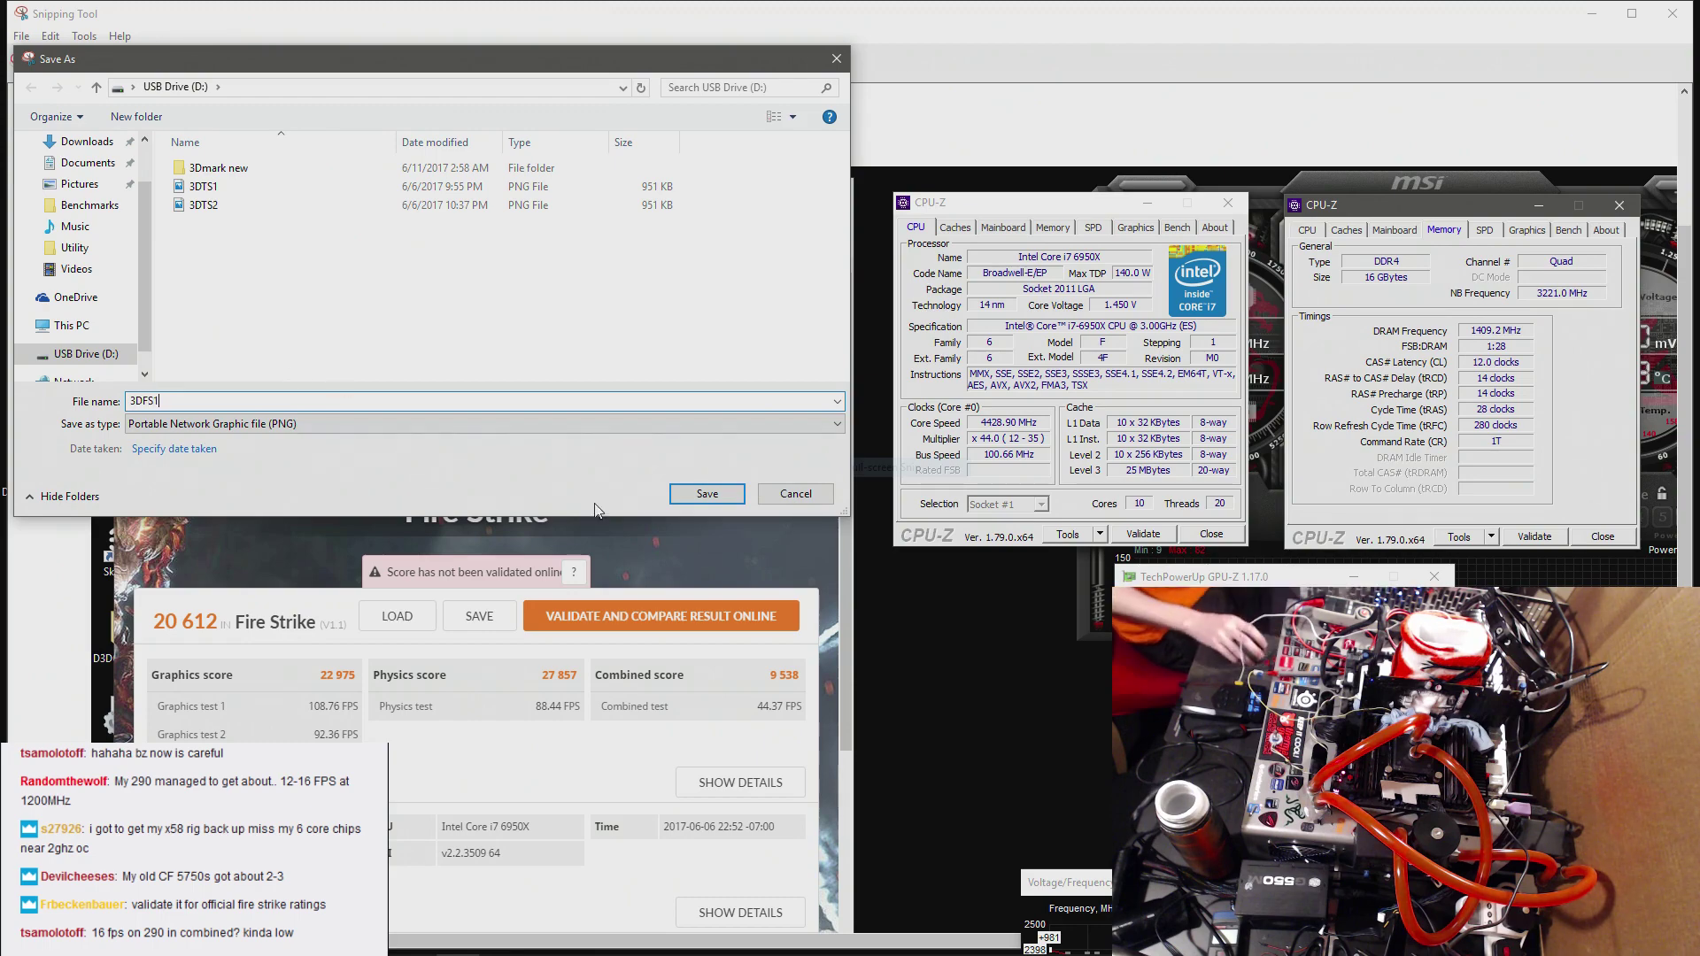
{"action": "left_click", "coordinate": [706, 493]}
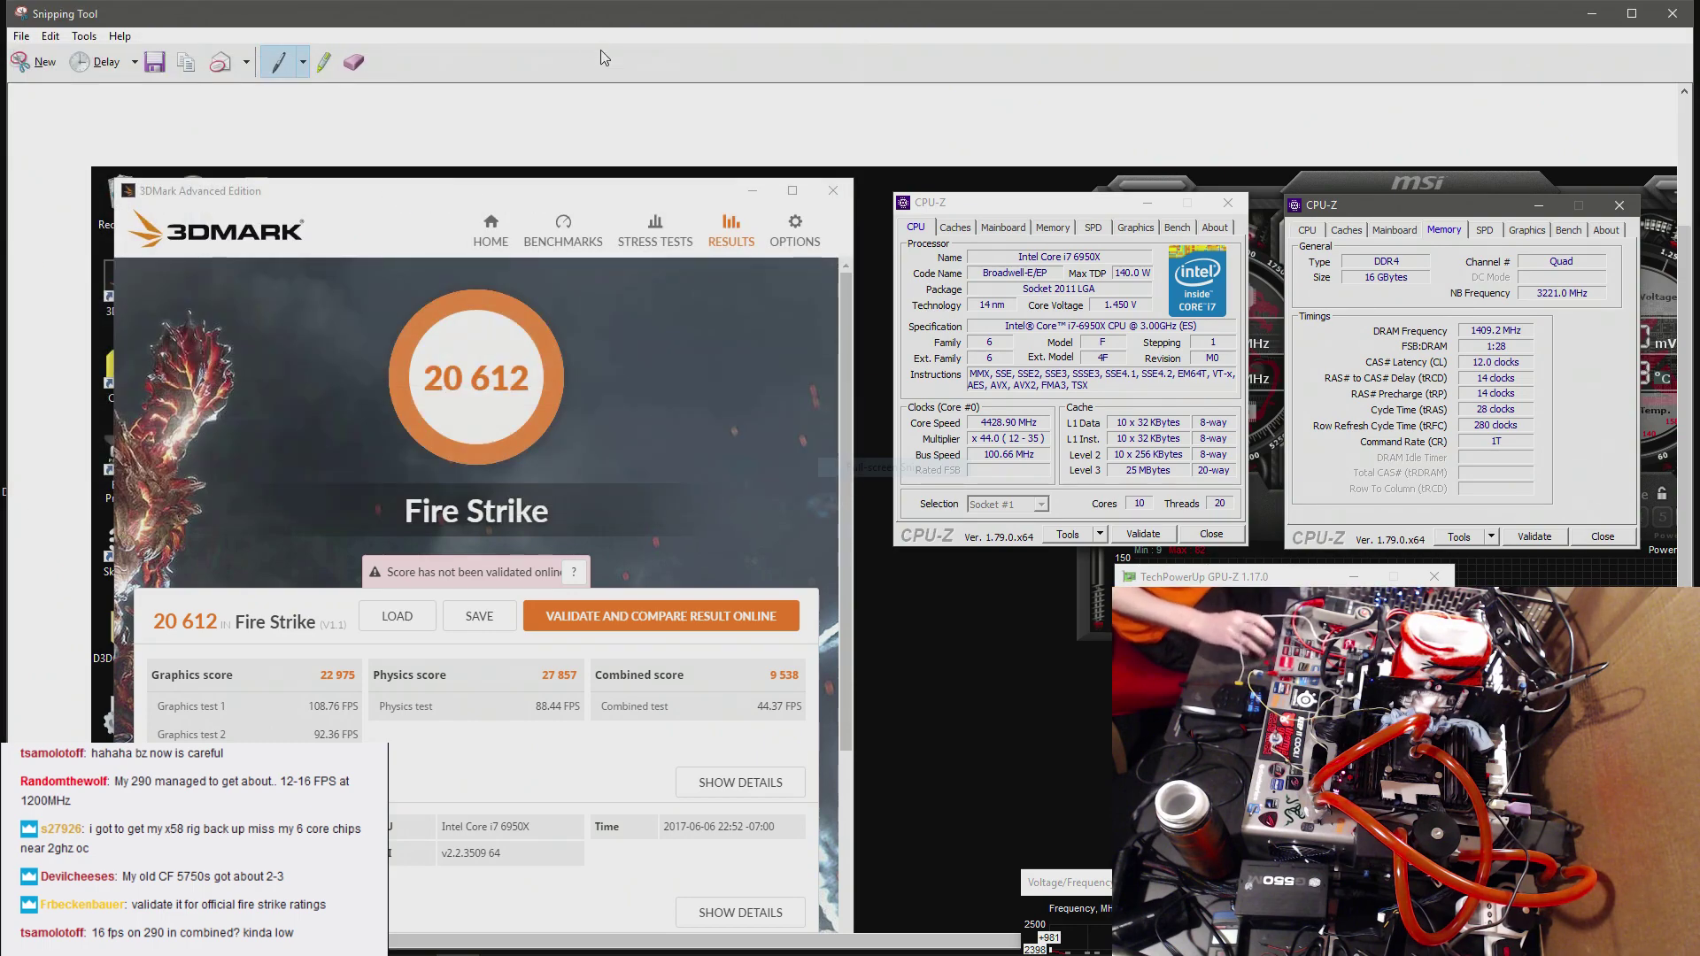
{"action": "left_click", "coordinate": [1671, 13]}
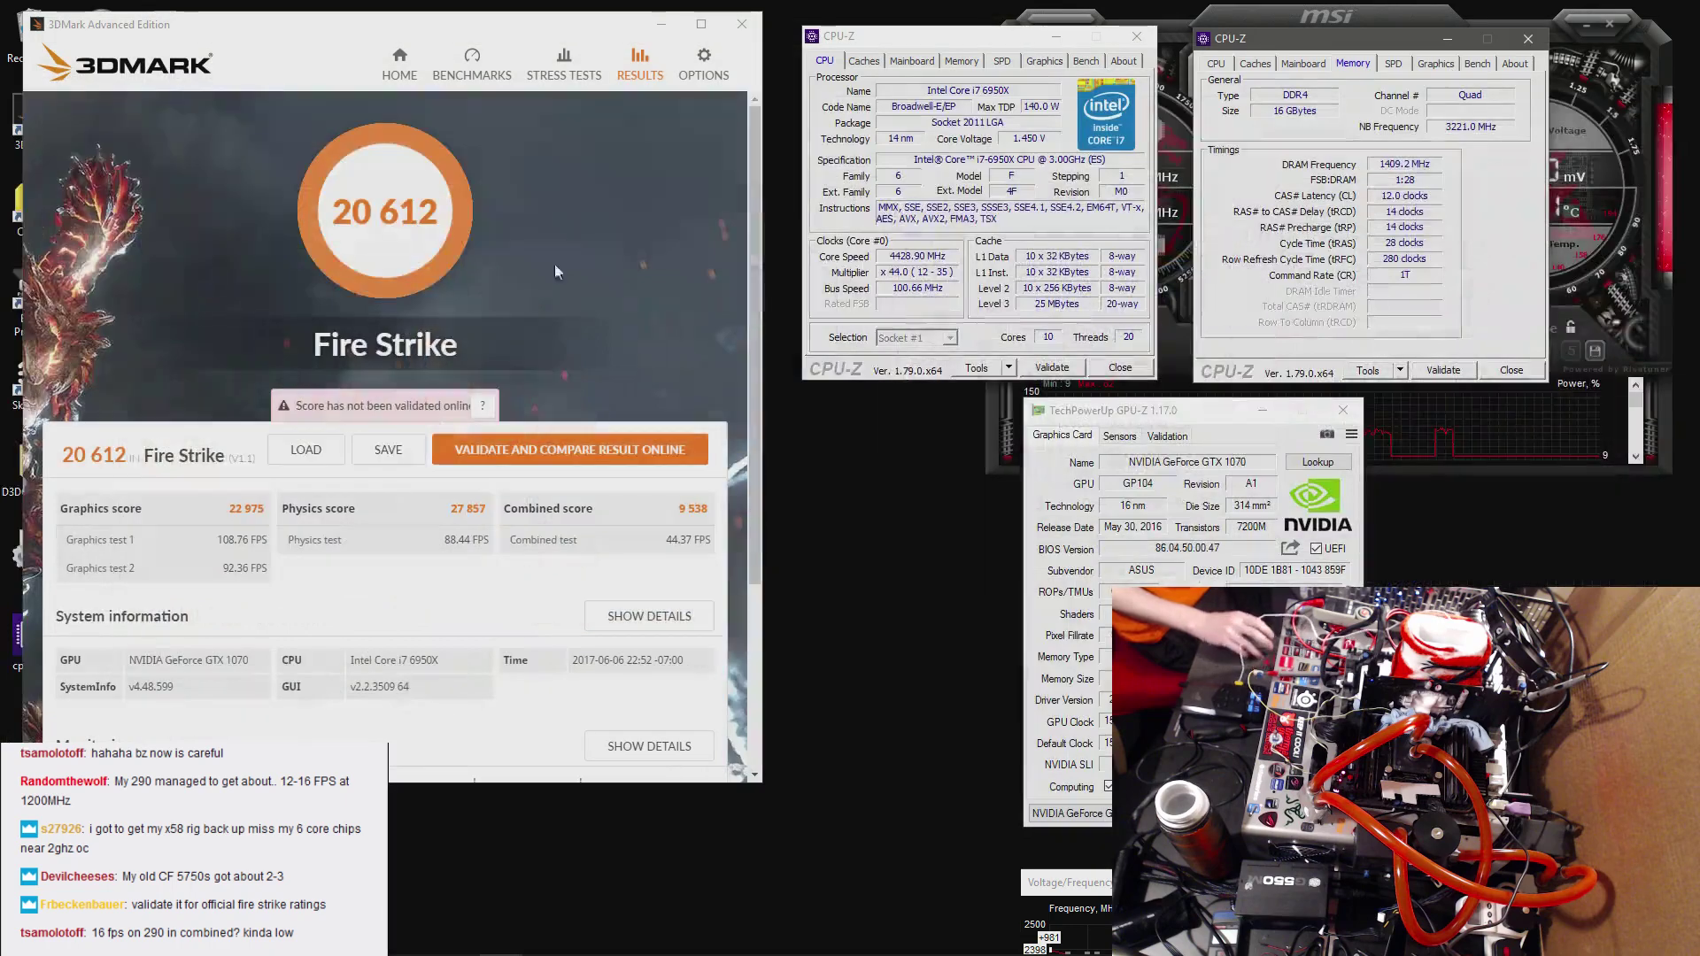
- Save the Fire Strike result in 3DMark as the result file 3DFS1 on USB Drive (D:)
{"action": "left_click", "coordinate": [387, 450]}
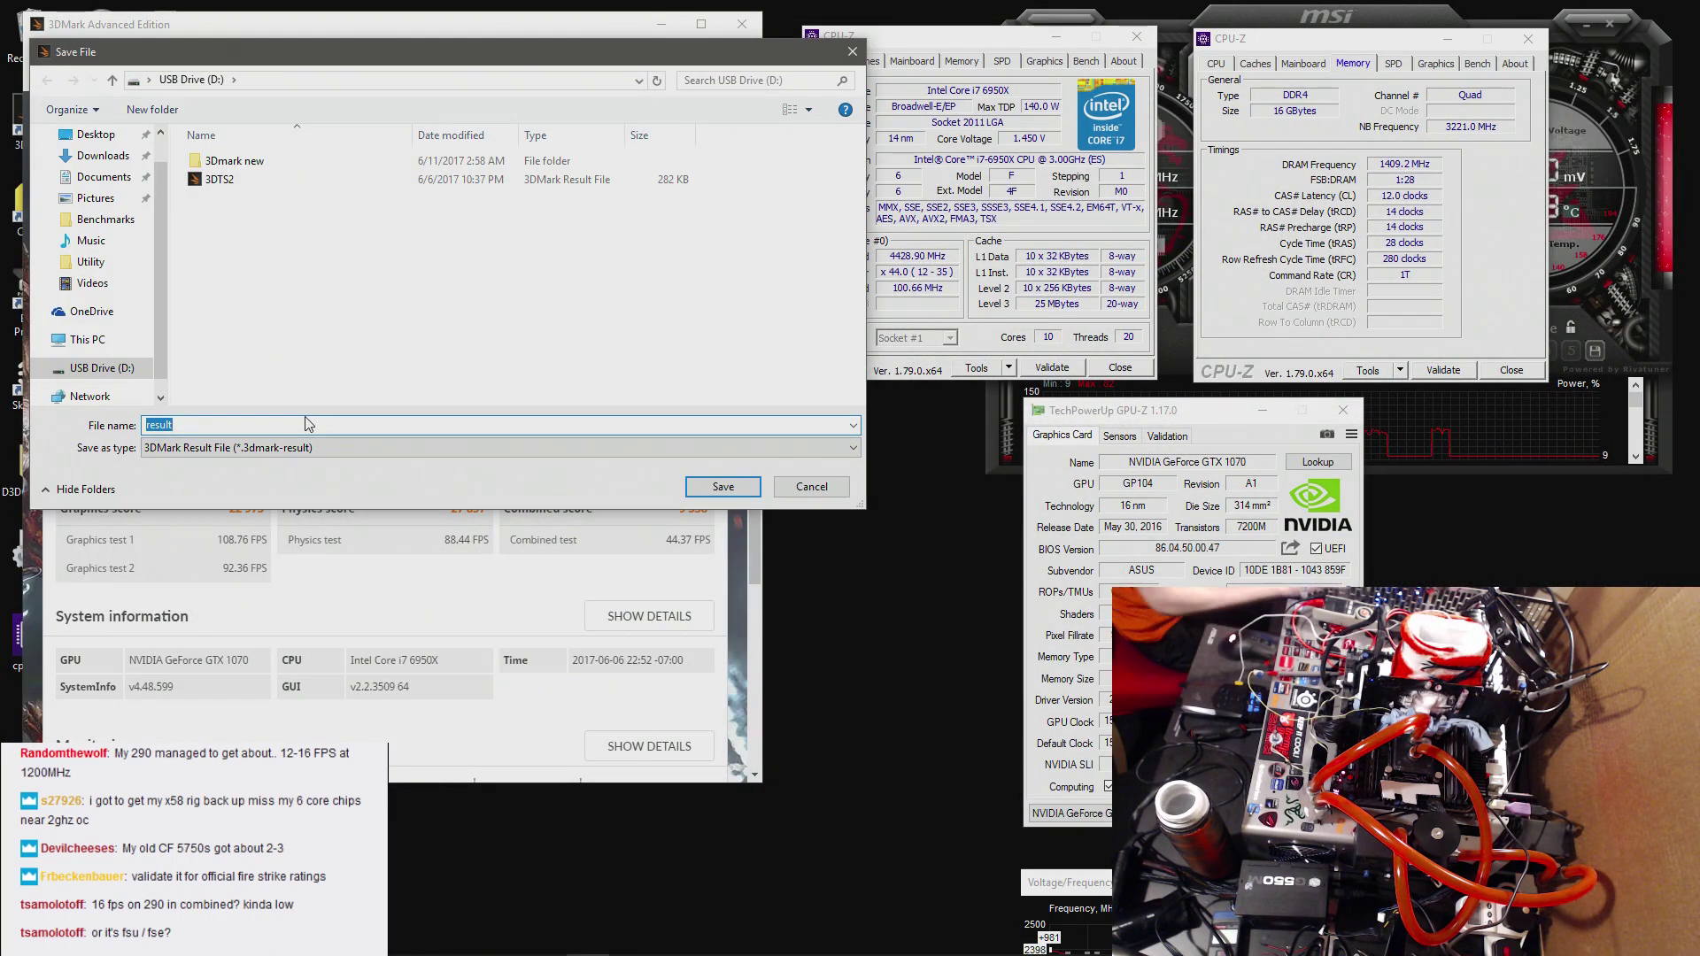
{"action": "type", "text": "3DFS1"}
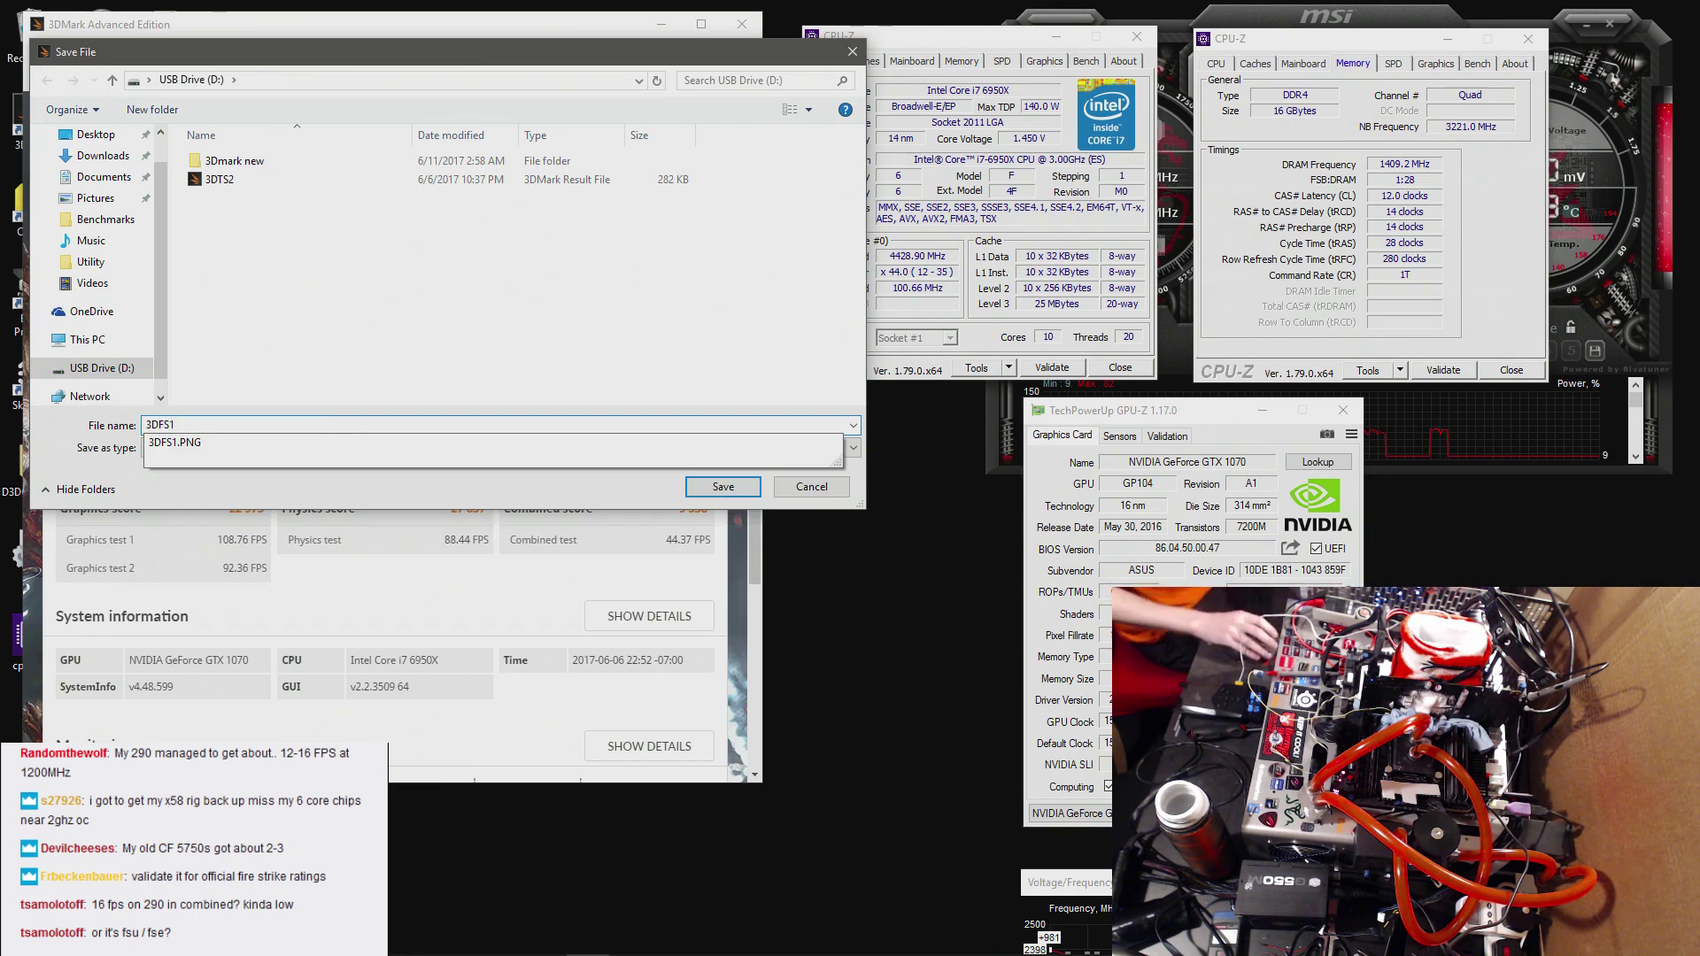
{"action": "left_click", "coordinate": [732, 484]}
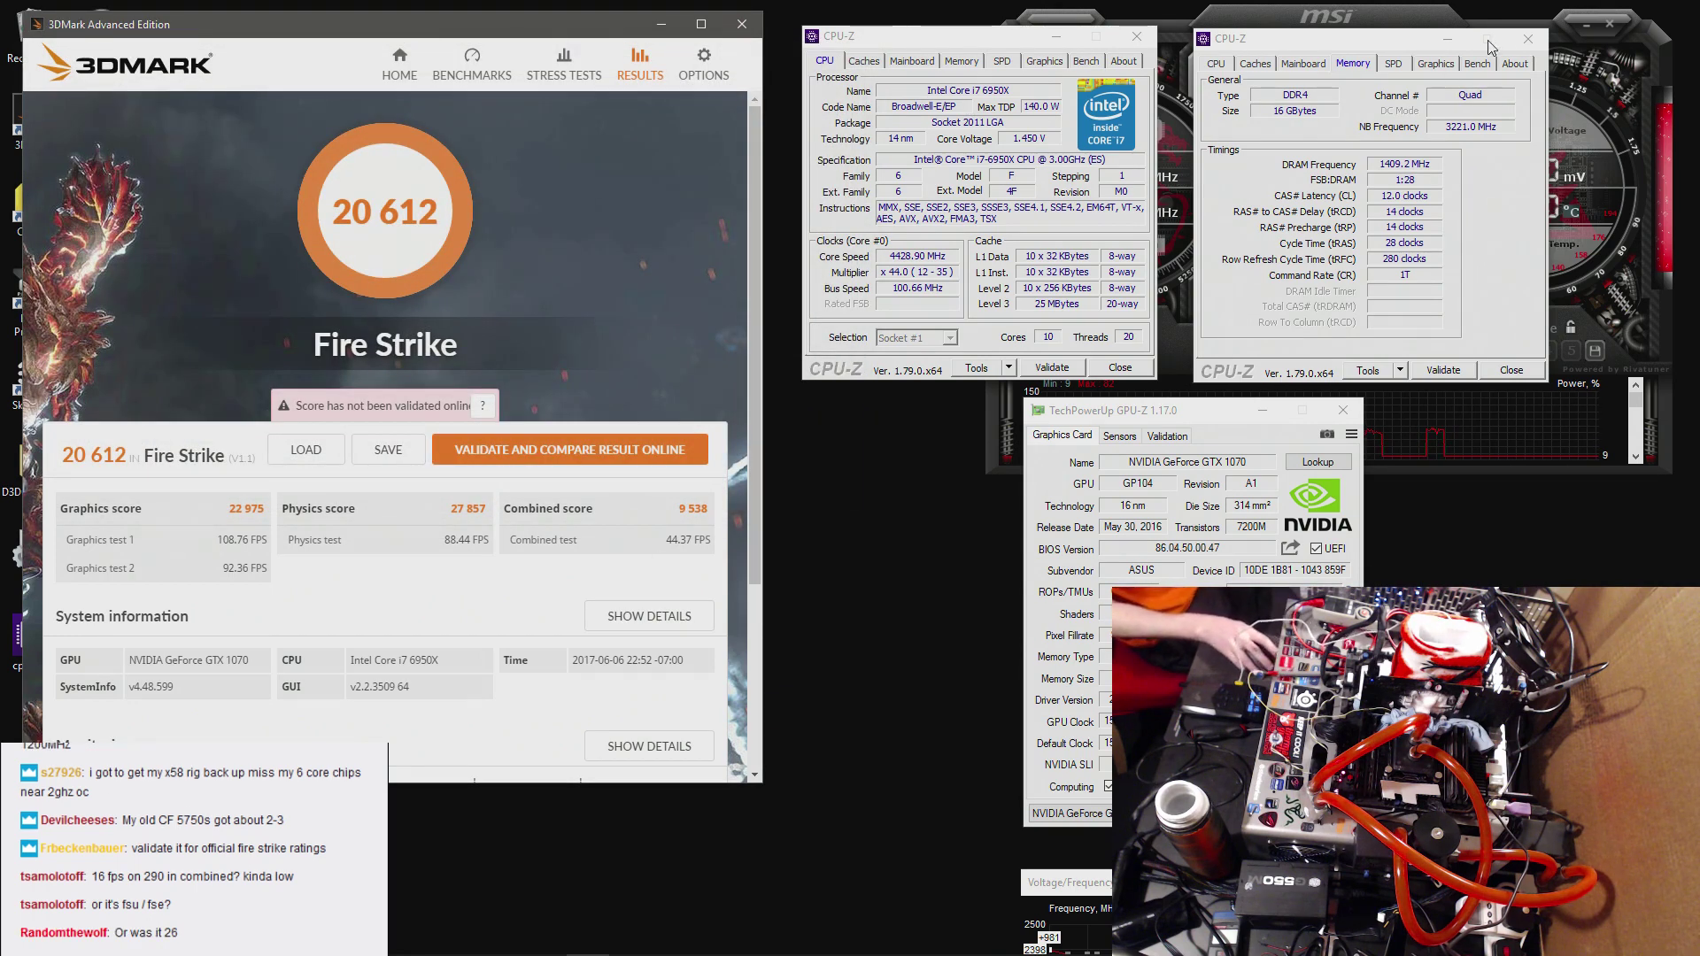
- Close both CPU-Z windows and GPU-Z, and move the voltage/frequency curve editor up beneath MSI Afterburner
{"action": "left_click", "coordinate": [1528, 39]}
{"action": "left_click", "coordinate": [1137, 36]}
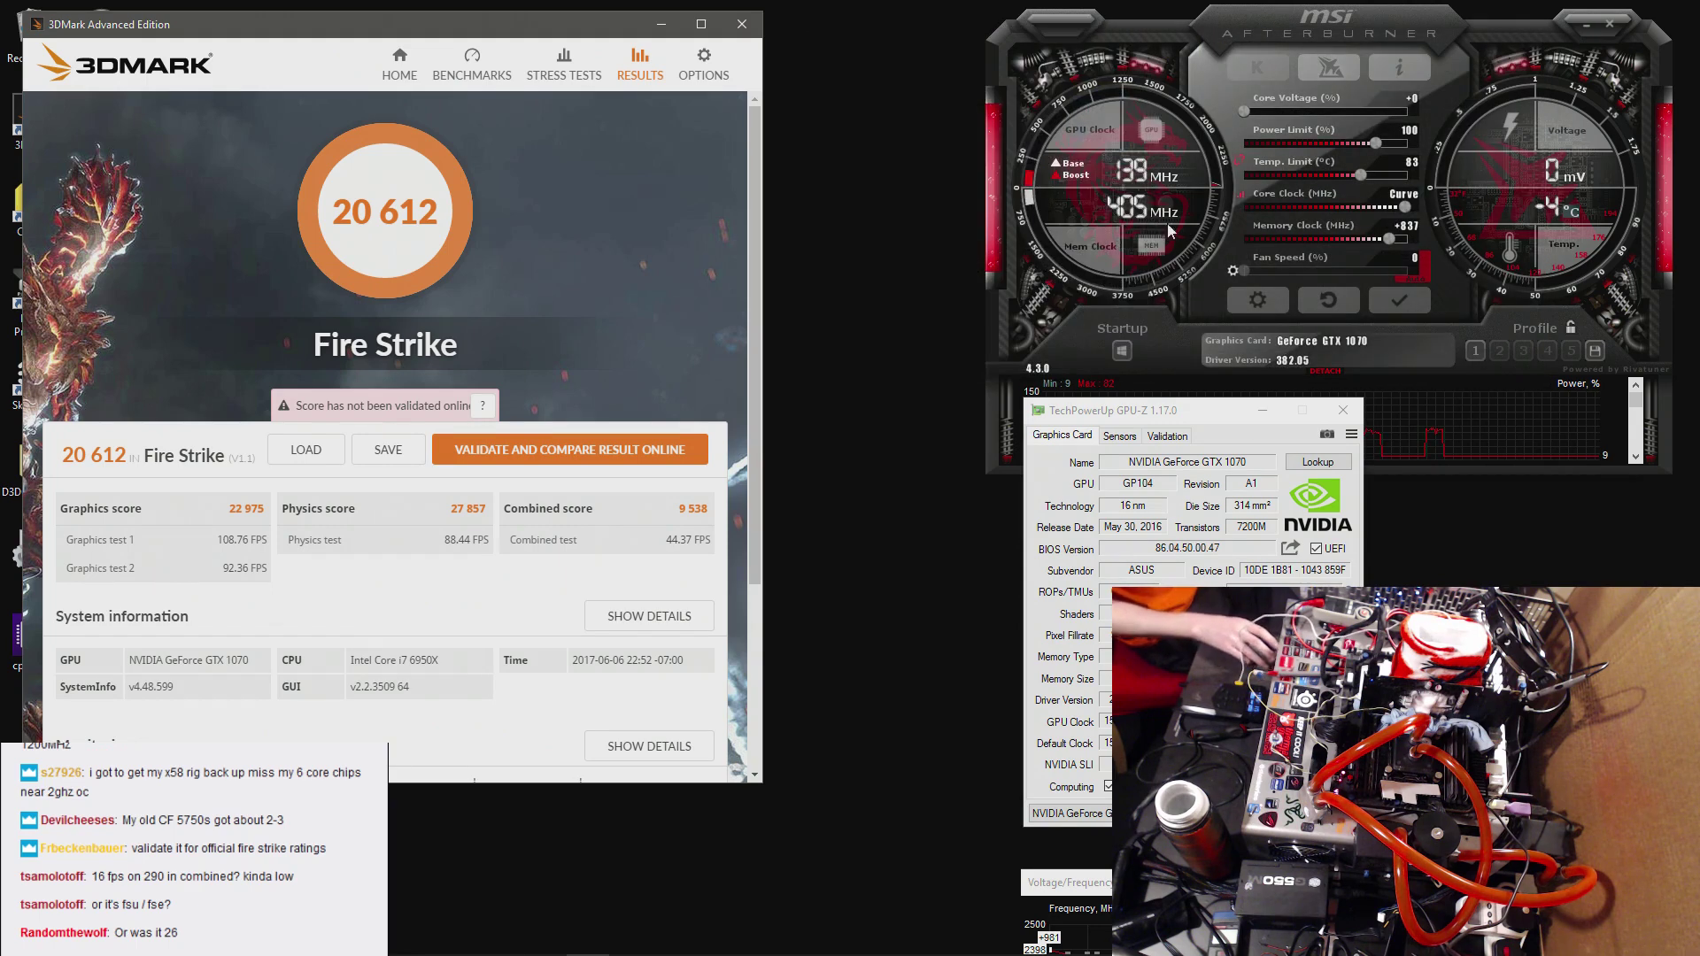
{"action": "left_click", "coordinate": [1343, 410]}
{"action": "left_click_drag", "start_coordinate": [1324, 881], "coordinate": [1265, 548]}
- Apply the edited voltage/frequency curve, and raise the memory clock offset to +902 MHz and apply it
{"action": "left_click", "coordinate": [1396, 303]}
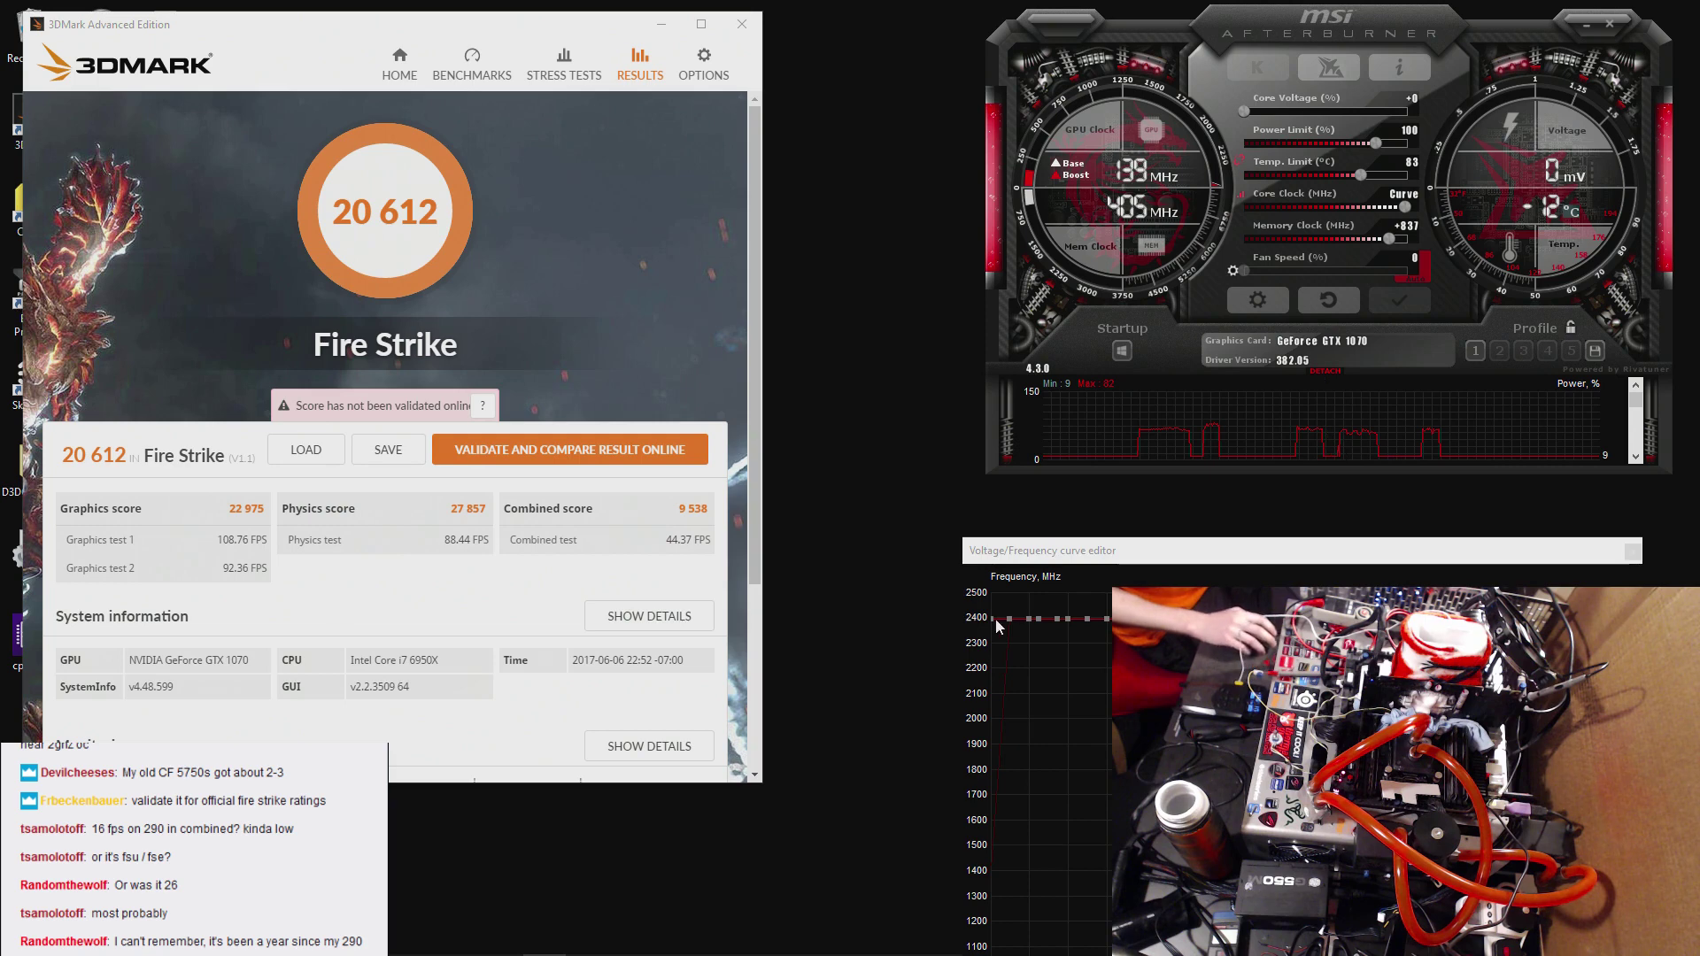
{"action": "left_click_drag", "start_coordinate": [1387, 239], "coordinate": [1395, 241]}
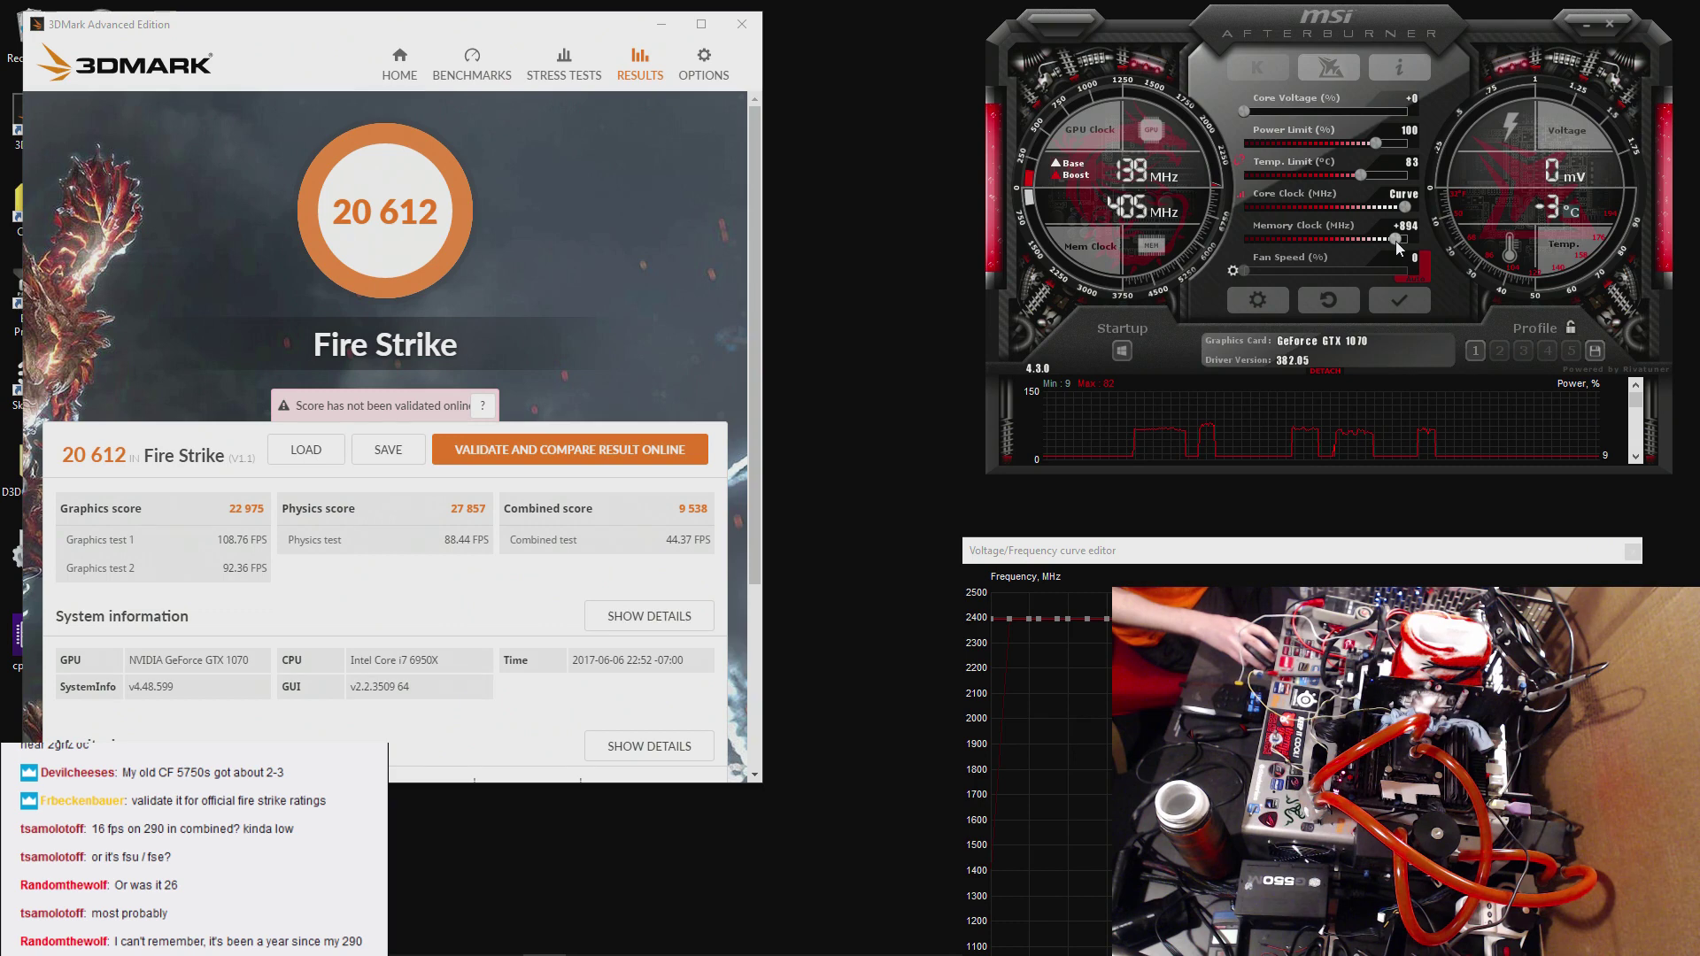
{"action": "left_click", "coordinate": [1402, 295]}
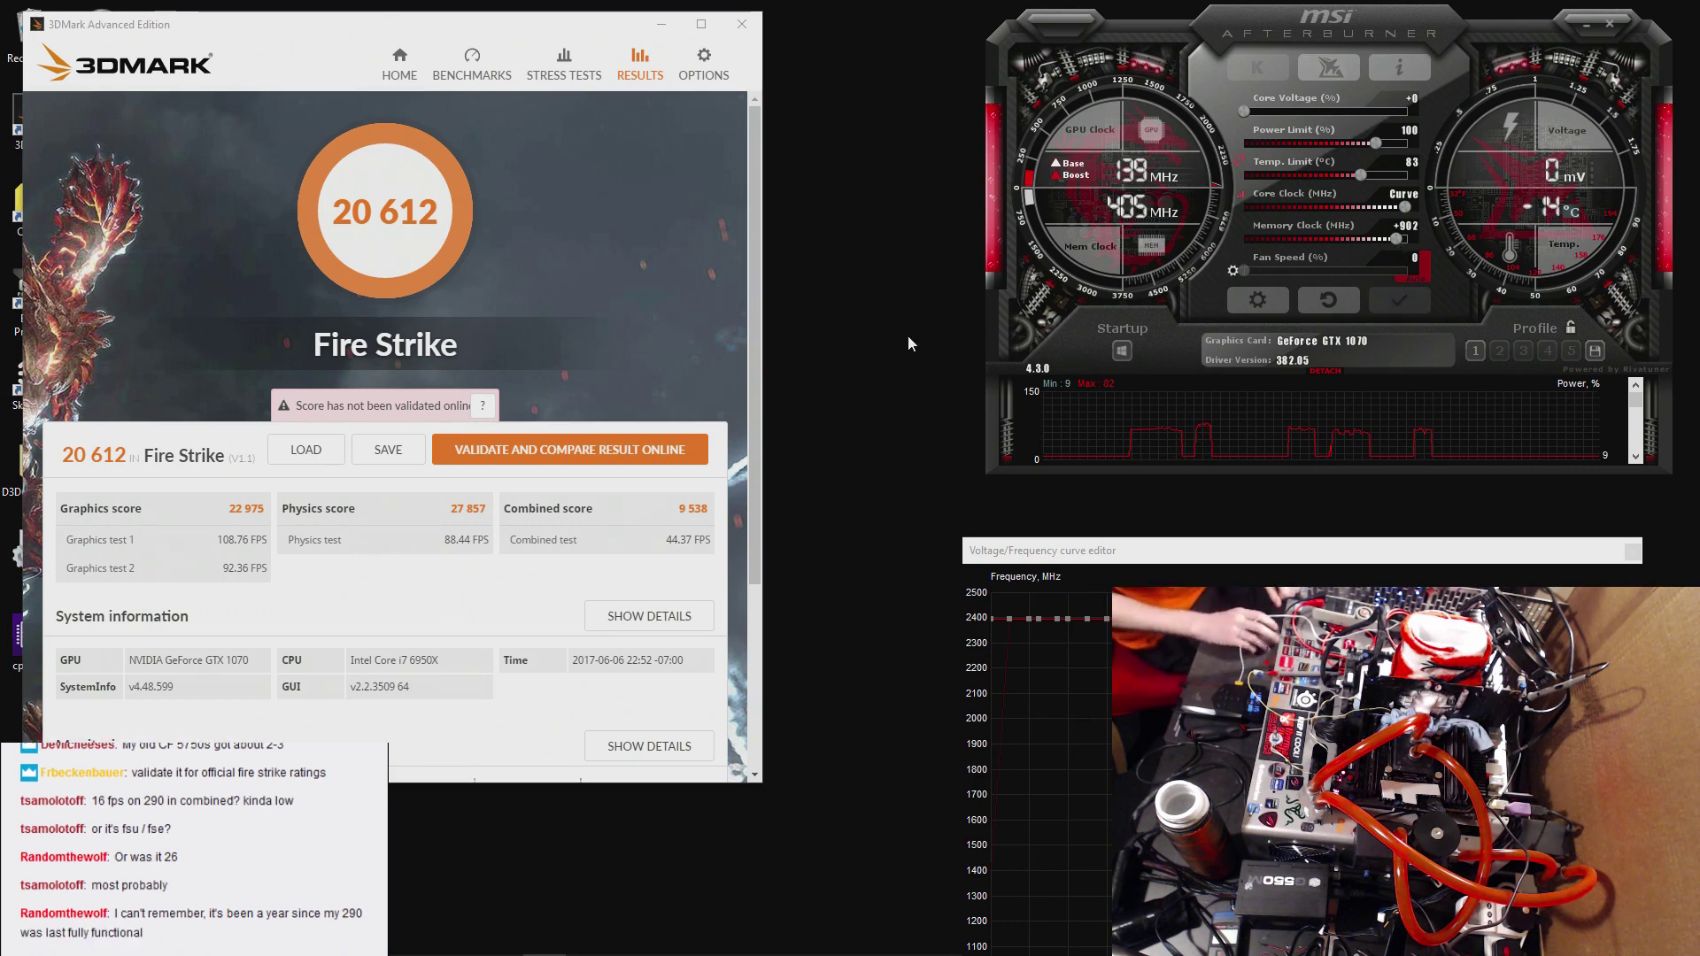
{"action": "left_click", "coordinate": [475, 64]}
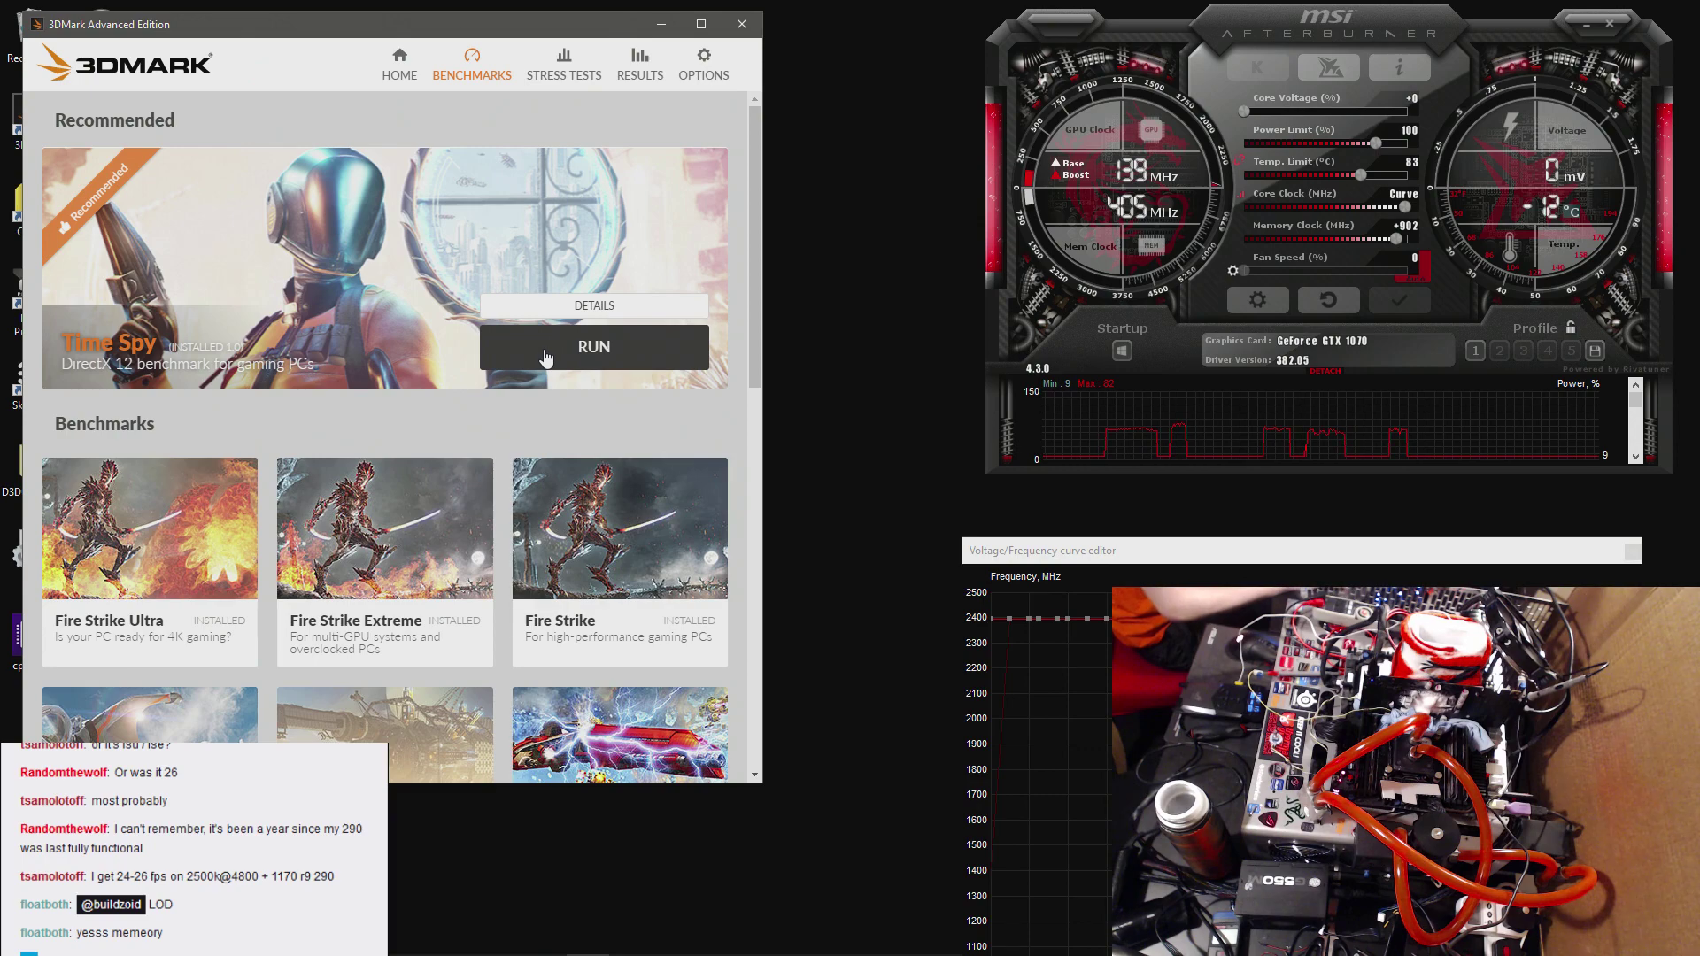
{"action": "left_click", "coordinate": [629, 80]}
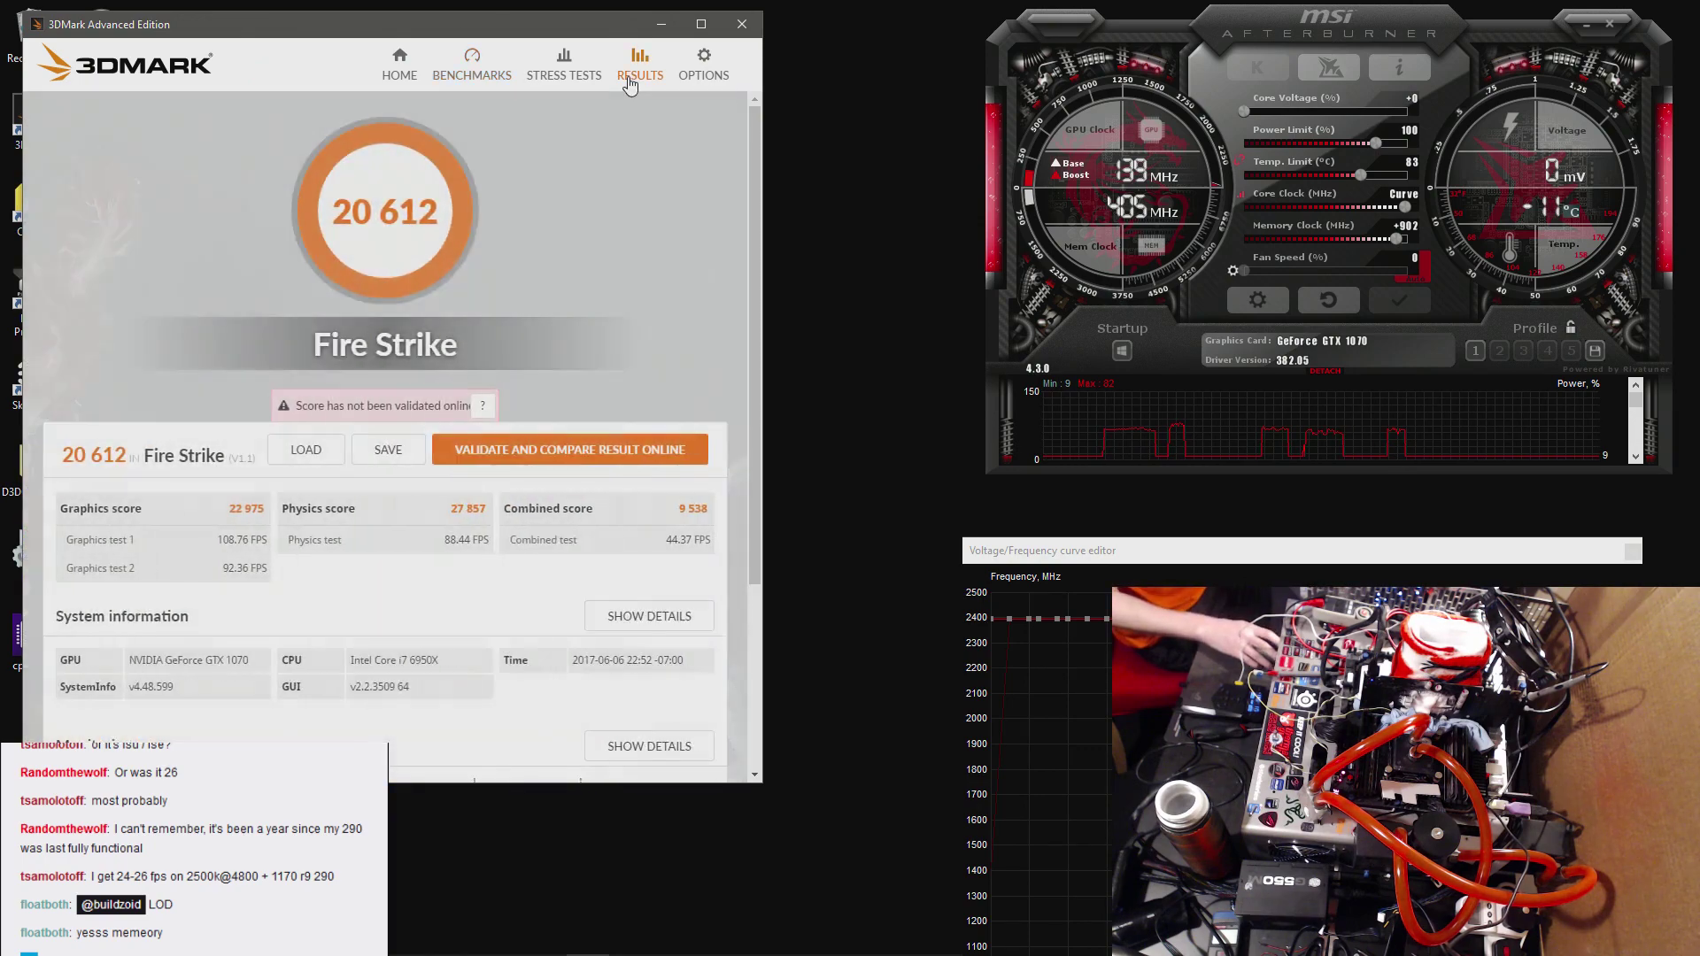
{"action": "left_click", "coordinate": [472, 67]}
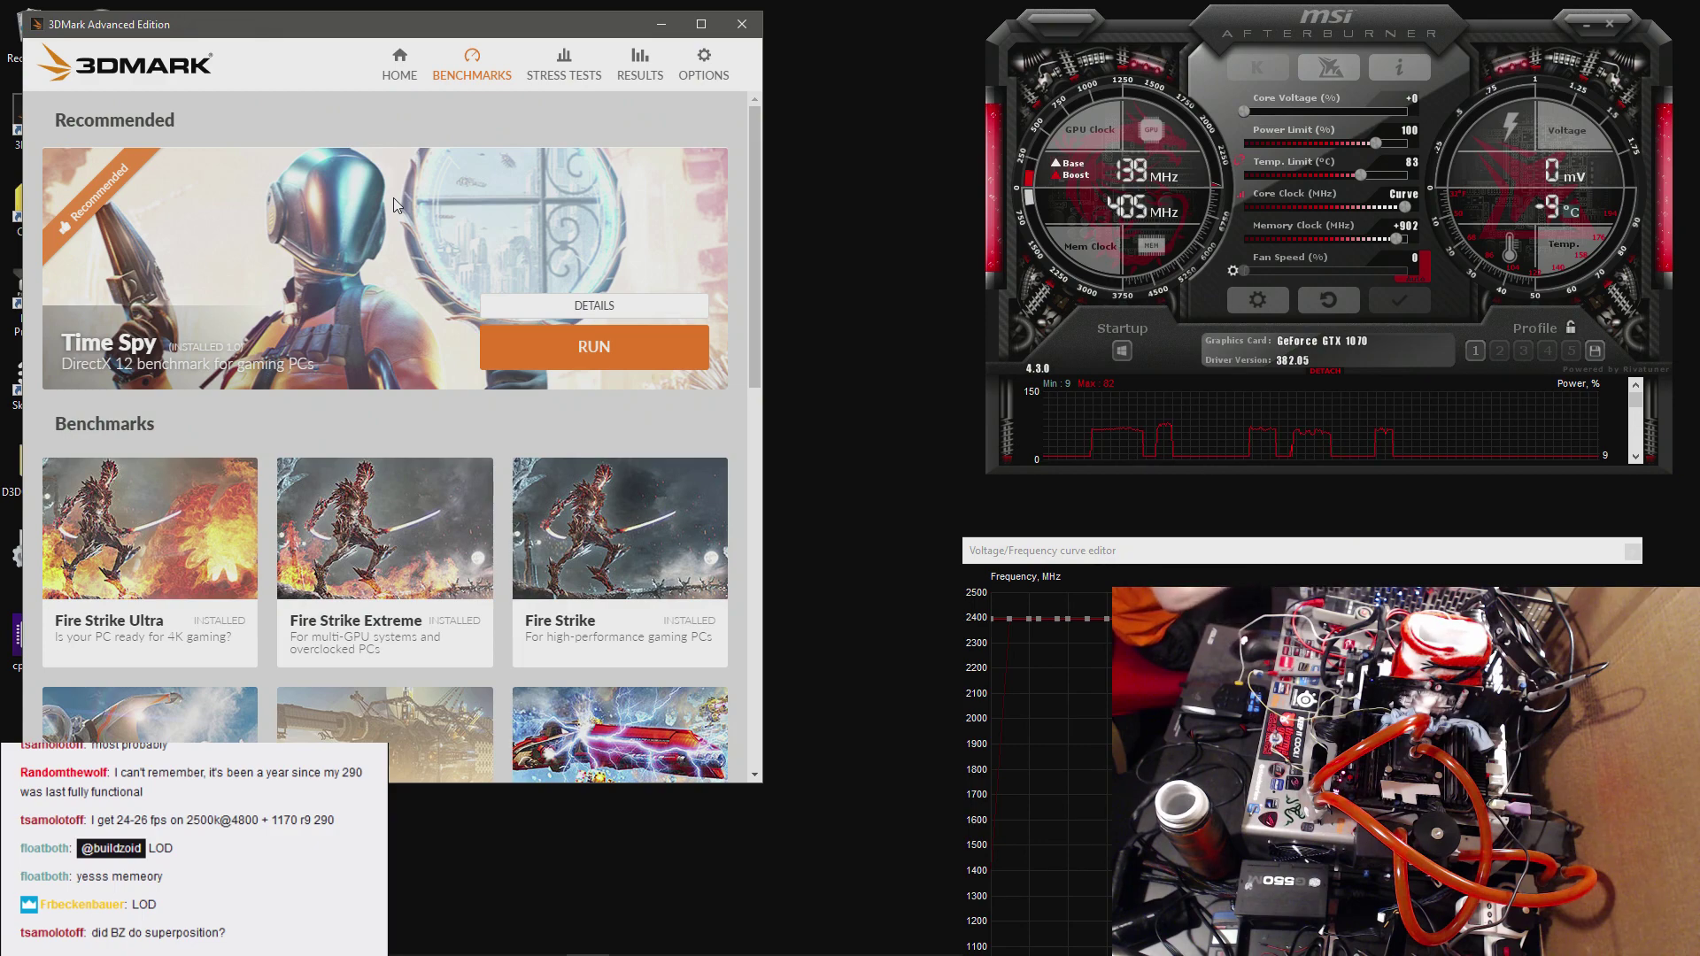
{"action": "left_click", "coordinate": [642, 57]}
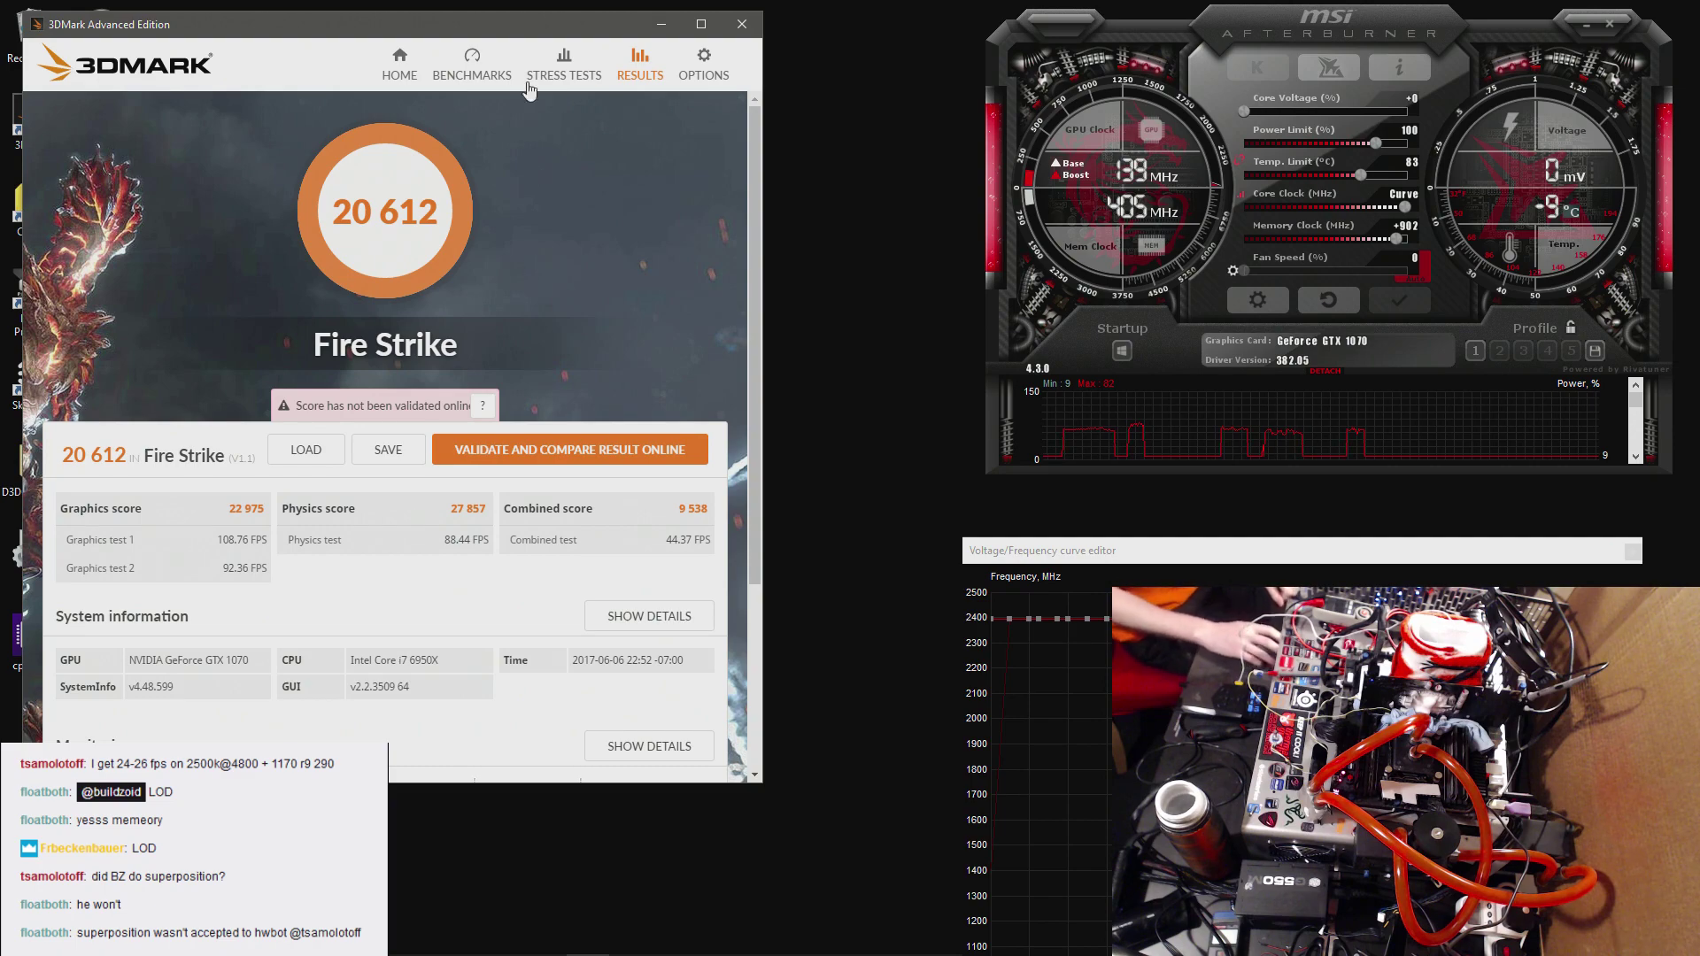
- Show the 3DMark benchmark list, and raise the lowest-voltage point of the Afterburner curve to about 2467 MHz (+1046) and apply it
{"action": "left_click", "coordinate": [471, 70]}
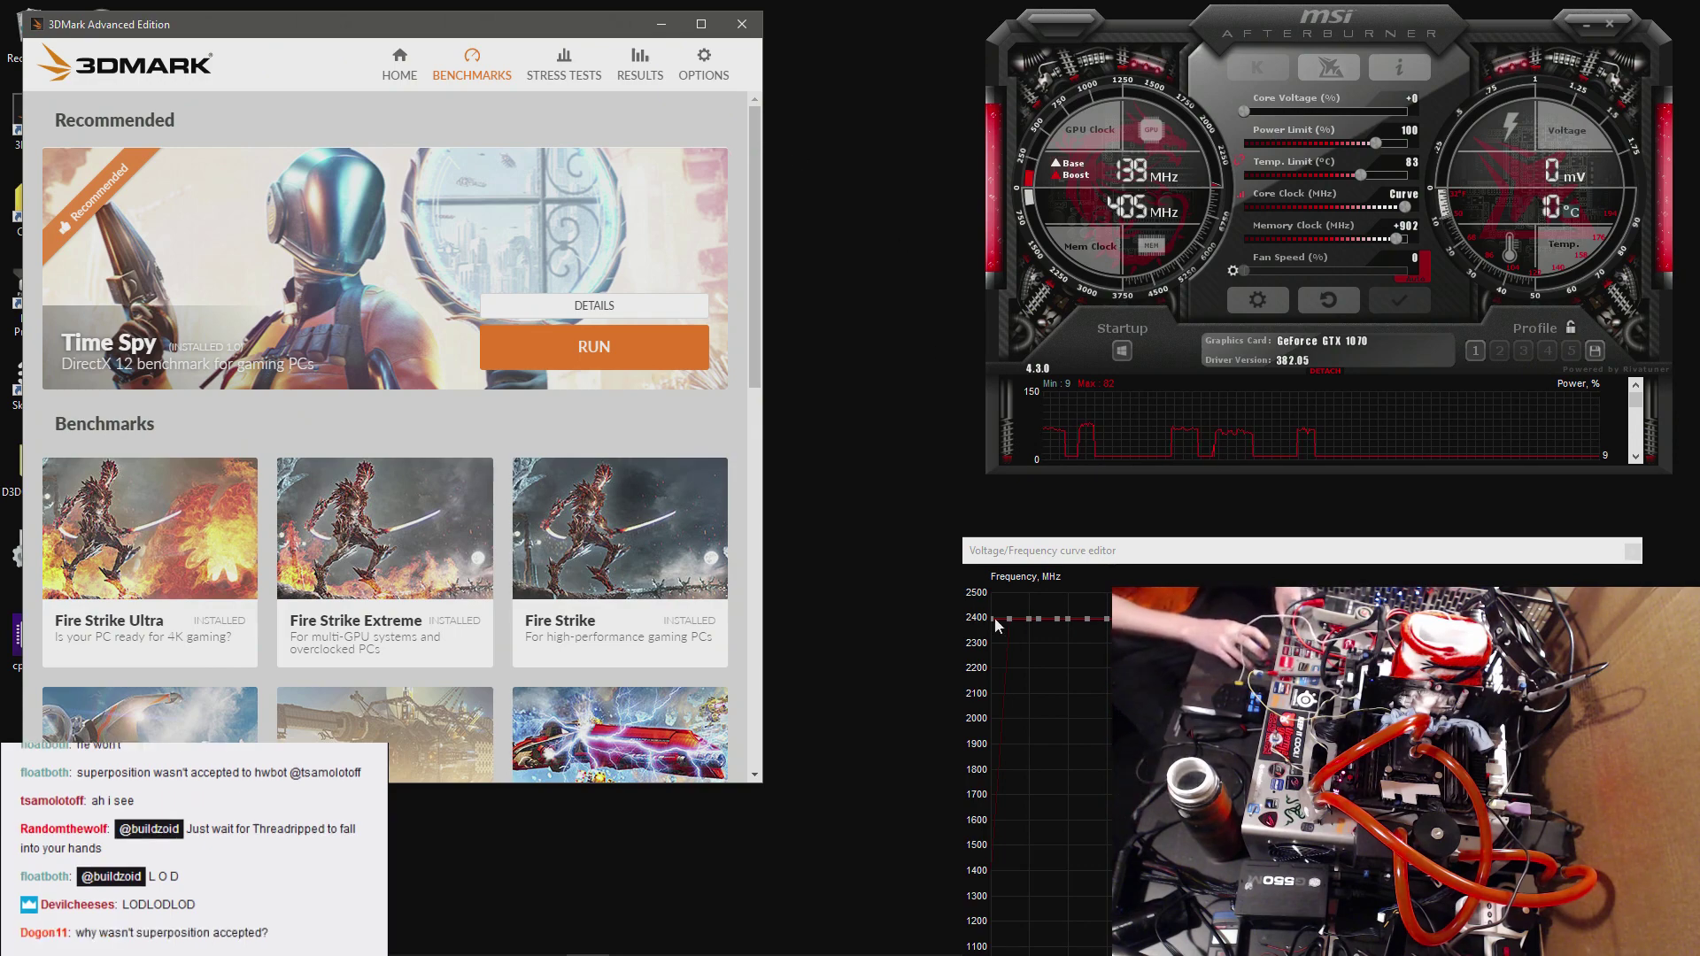
{"action": "left_click_drag", "start_coordinate": [995, 618], "coordinate": [993, 600]}
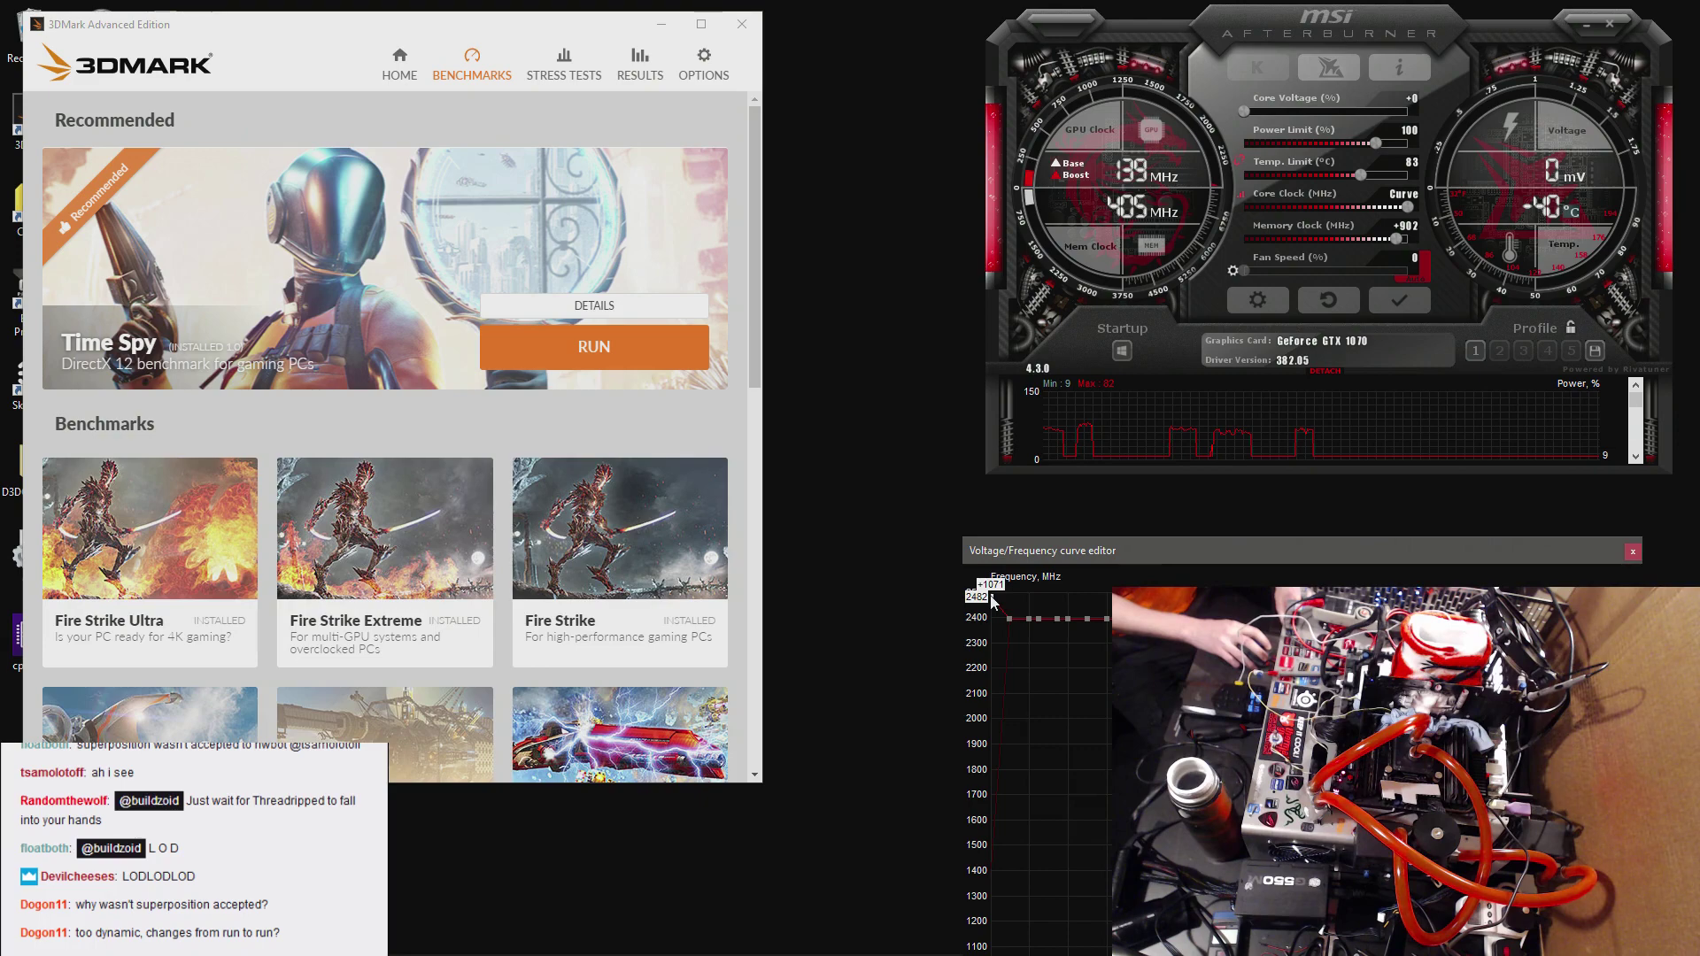
{"action": "left_click", "coordinate": [1389, 301]}
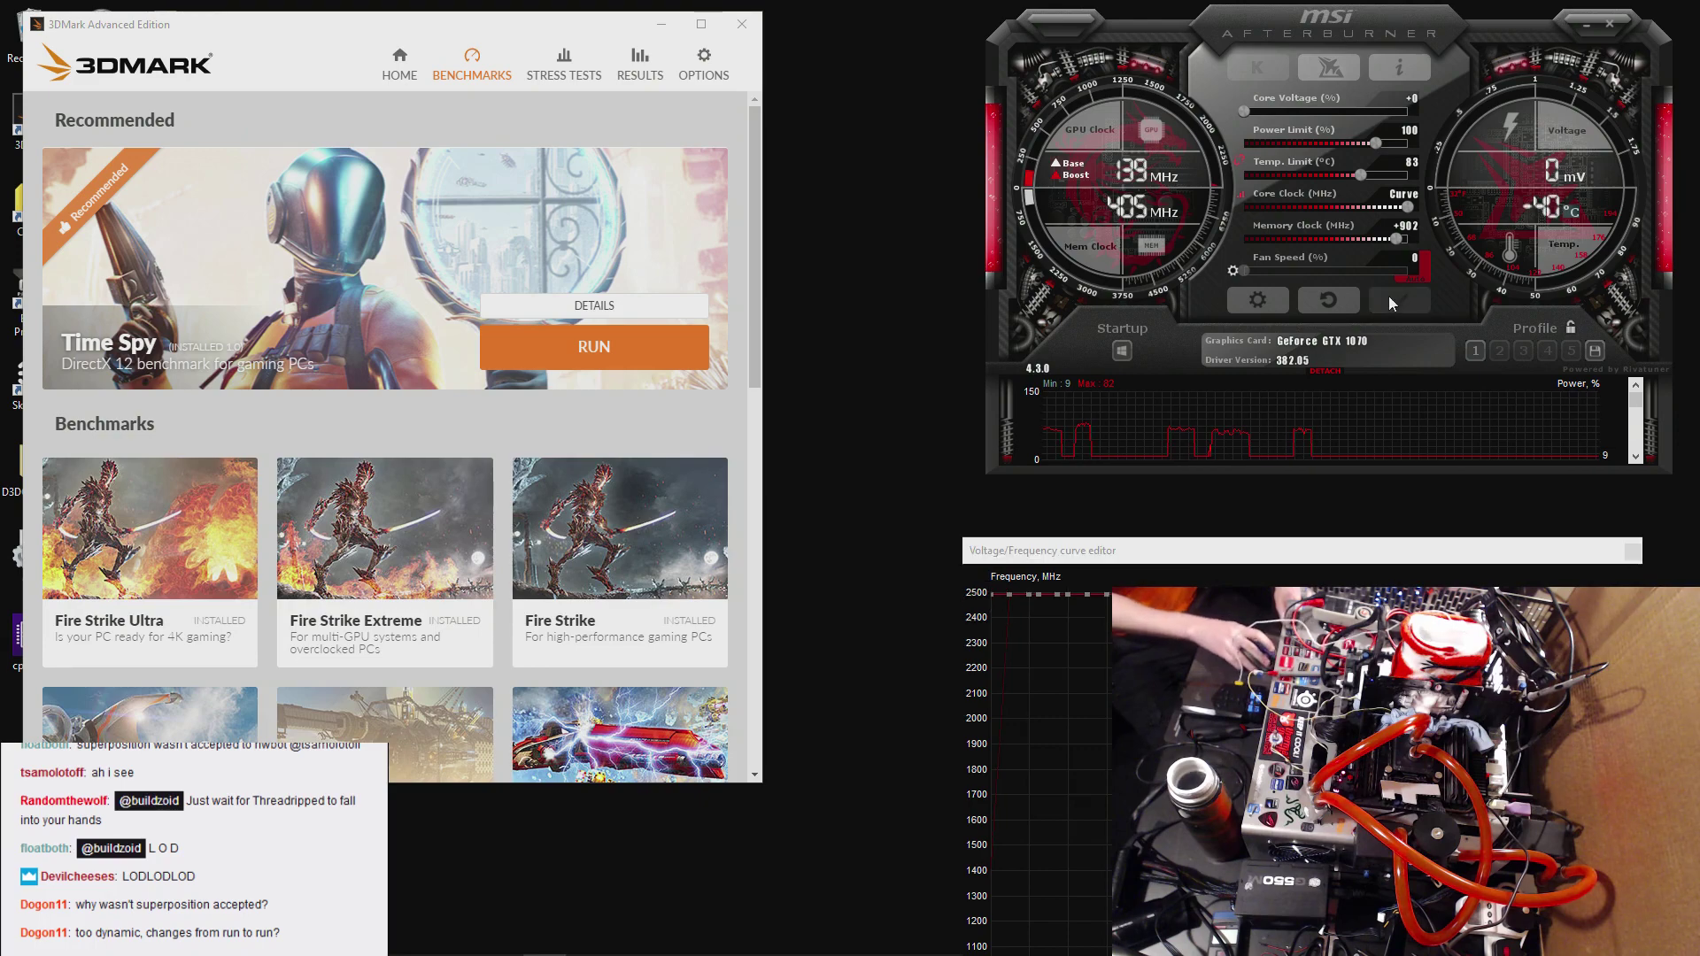
{"action": "left_click_drag", "start_coordinate": [992, 592], "coordinate": [993, 600]}
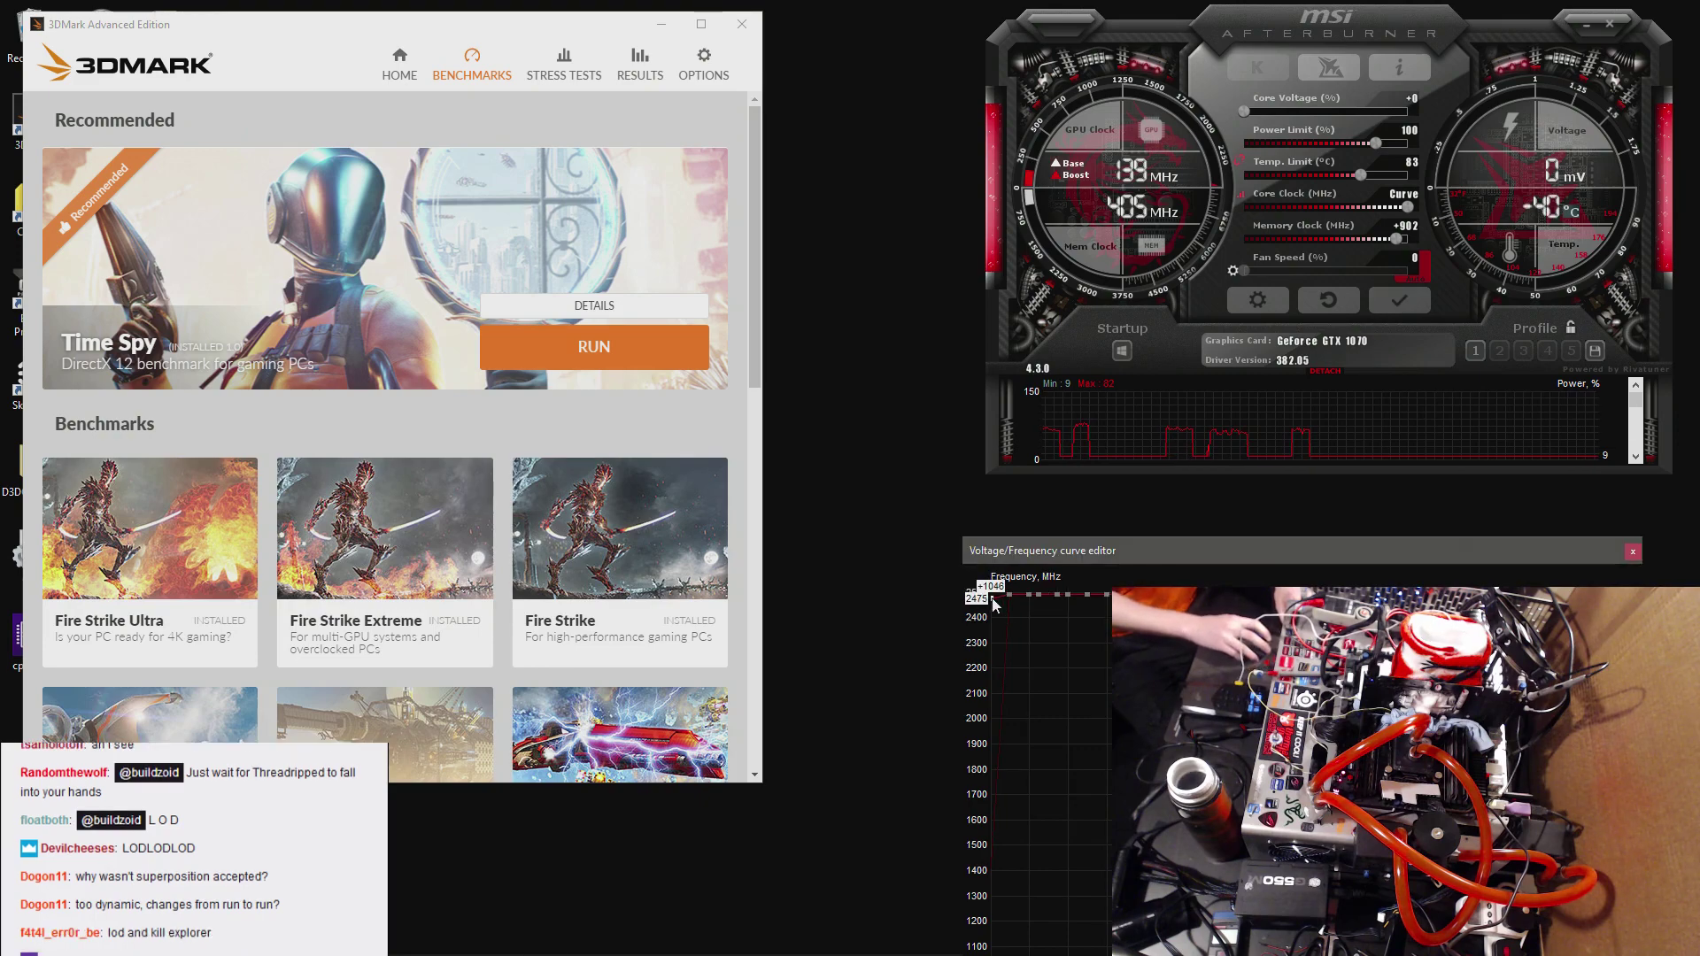
{"action": "left_click", "coordinate": [1398, 300]}
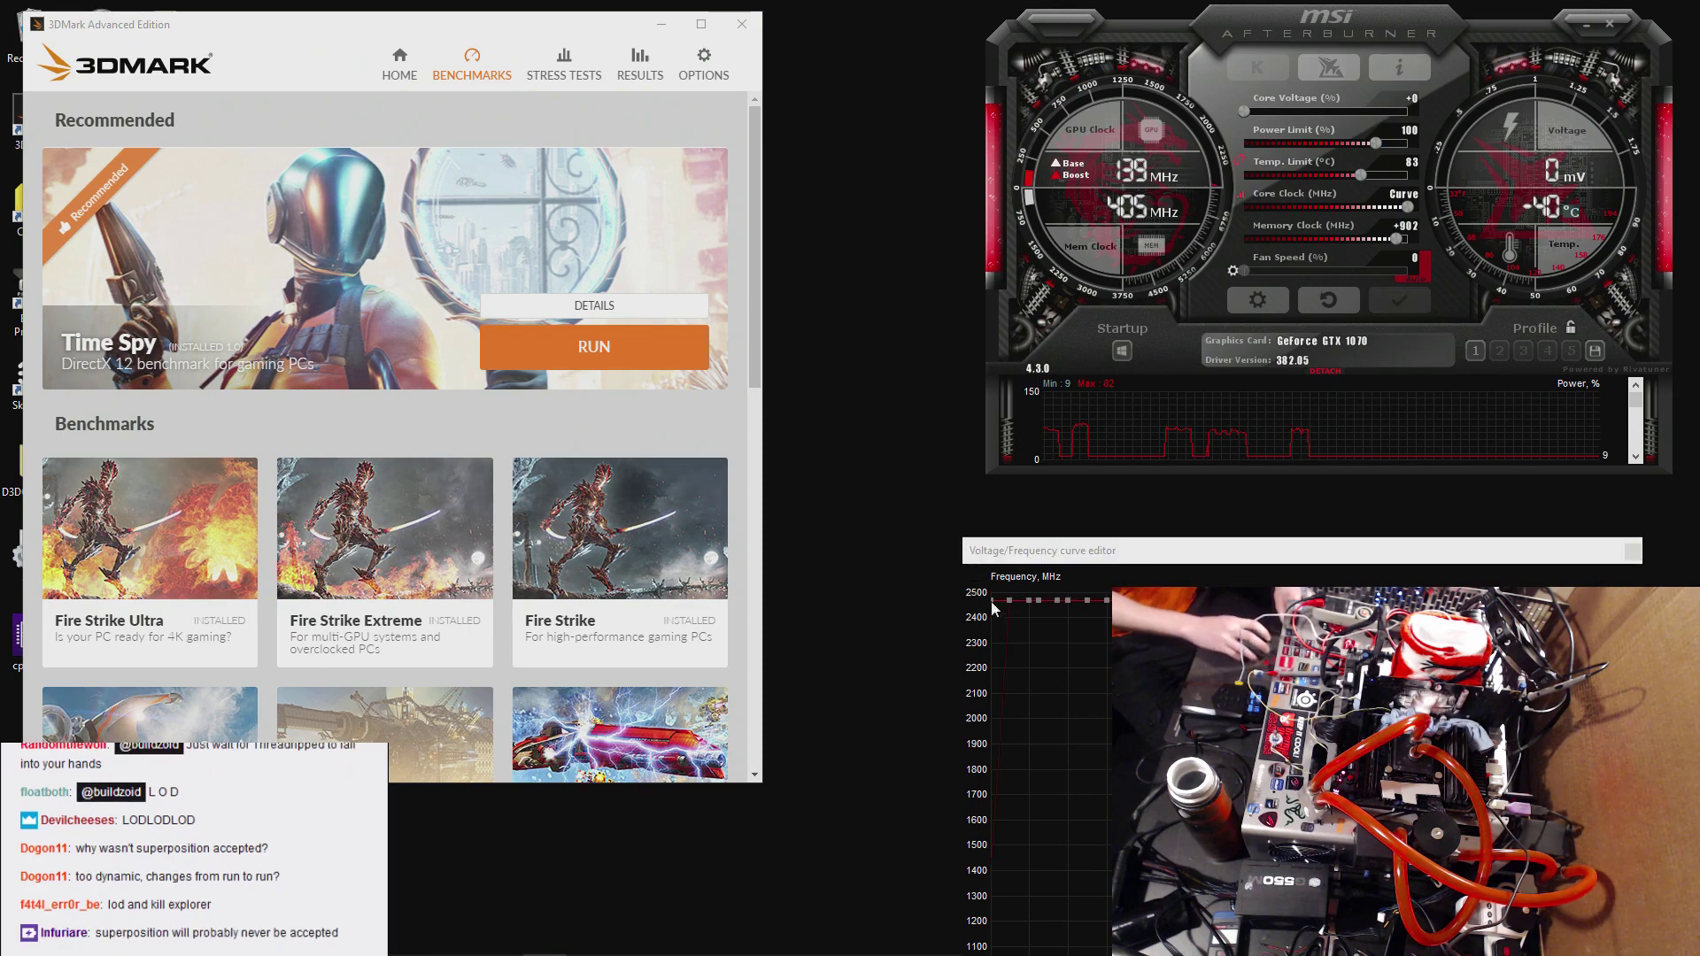
{"action": "left_click", "coordinate": [990, 602]}
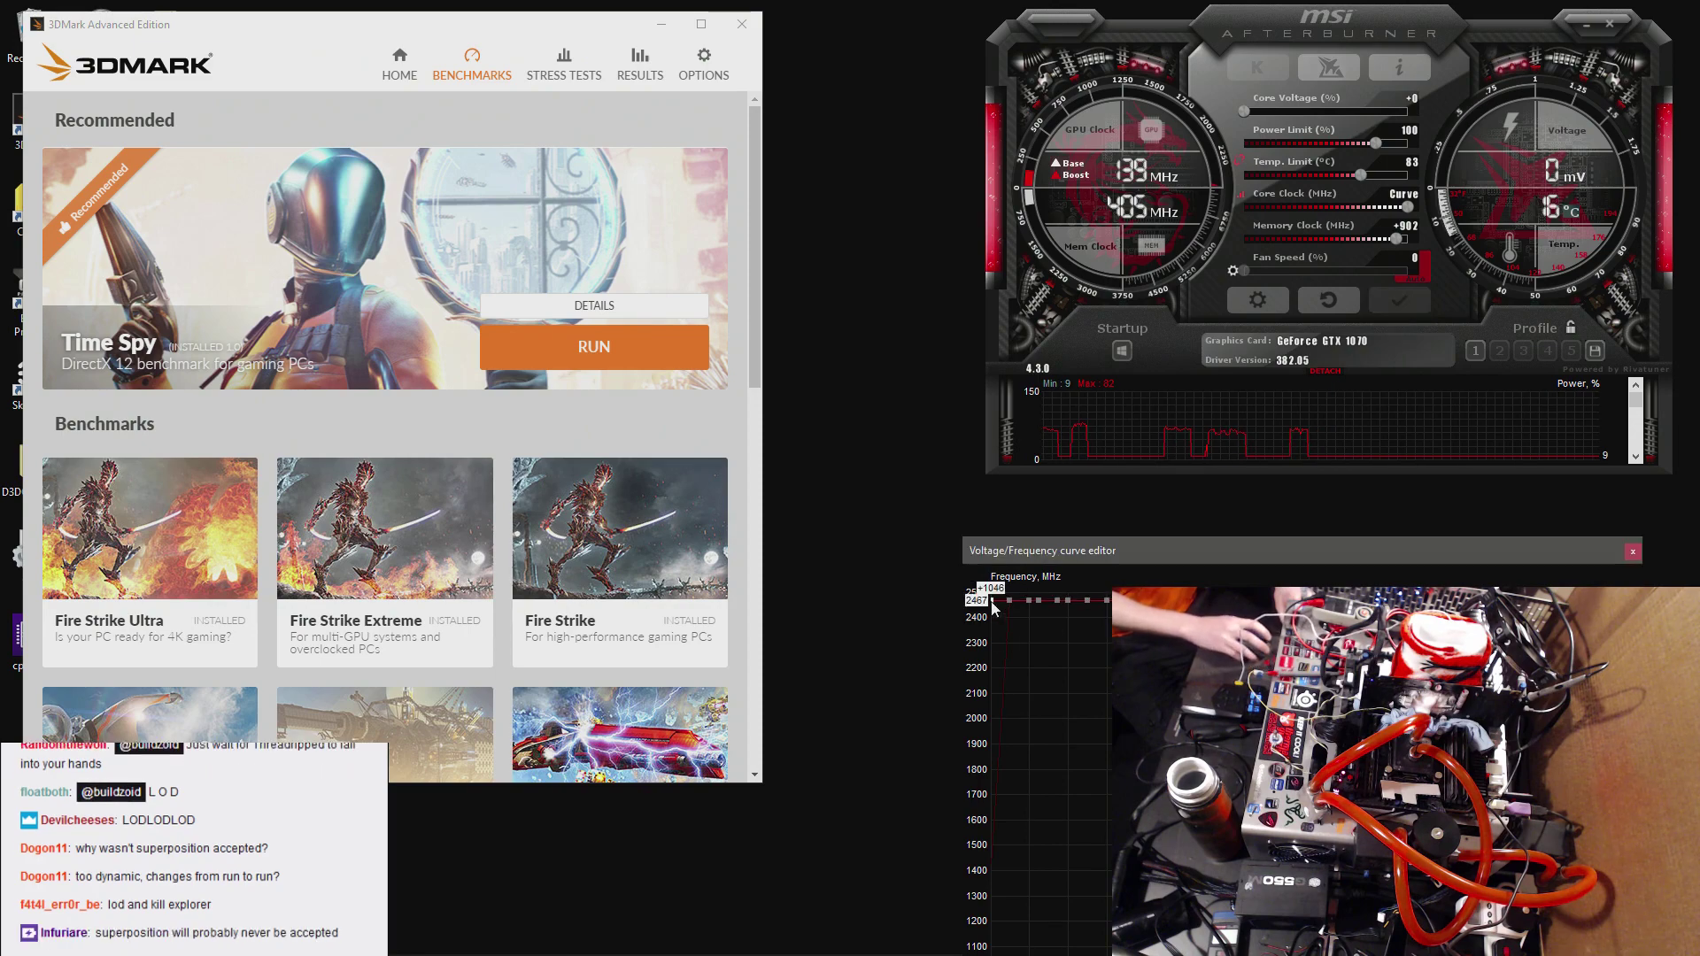
- Reposition the 3DMark window clear of the desktop icons and run the Time Spy benchmark
{"action": "left_click", "coordinate": [970, 508]}
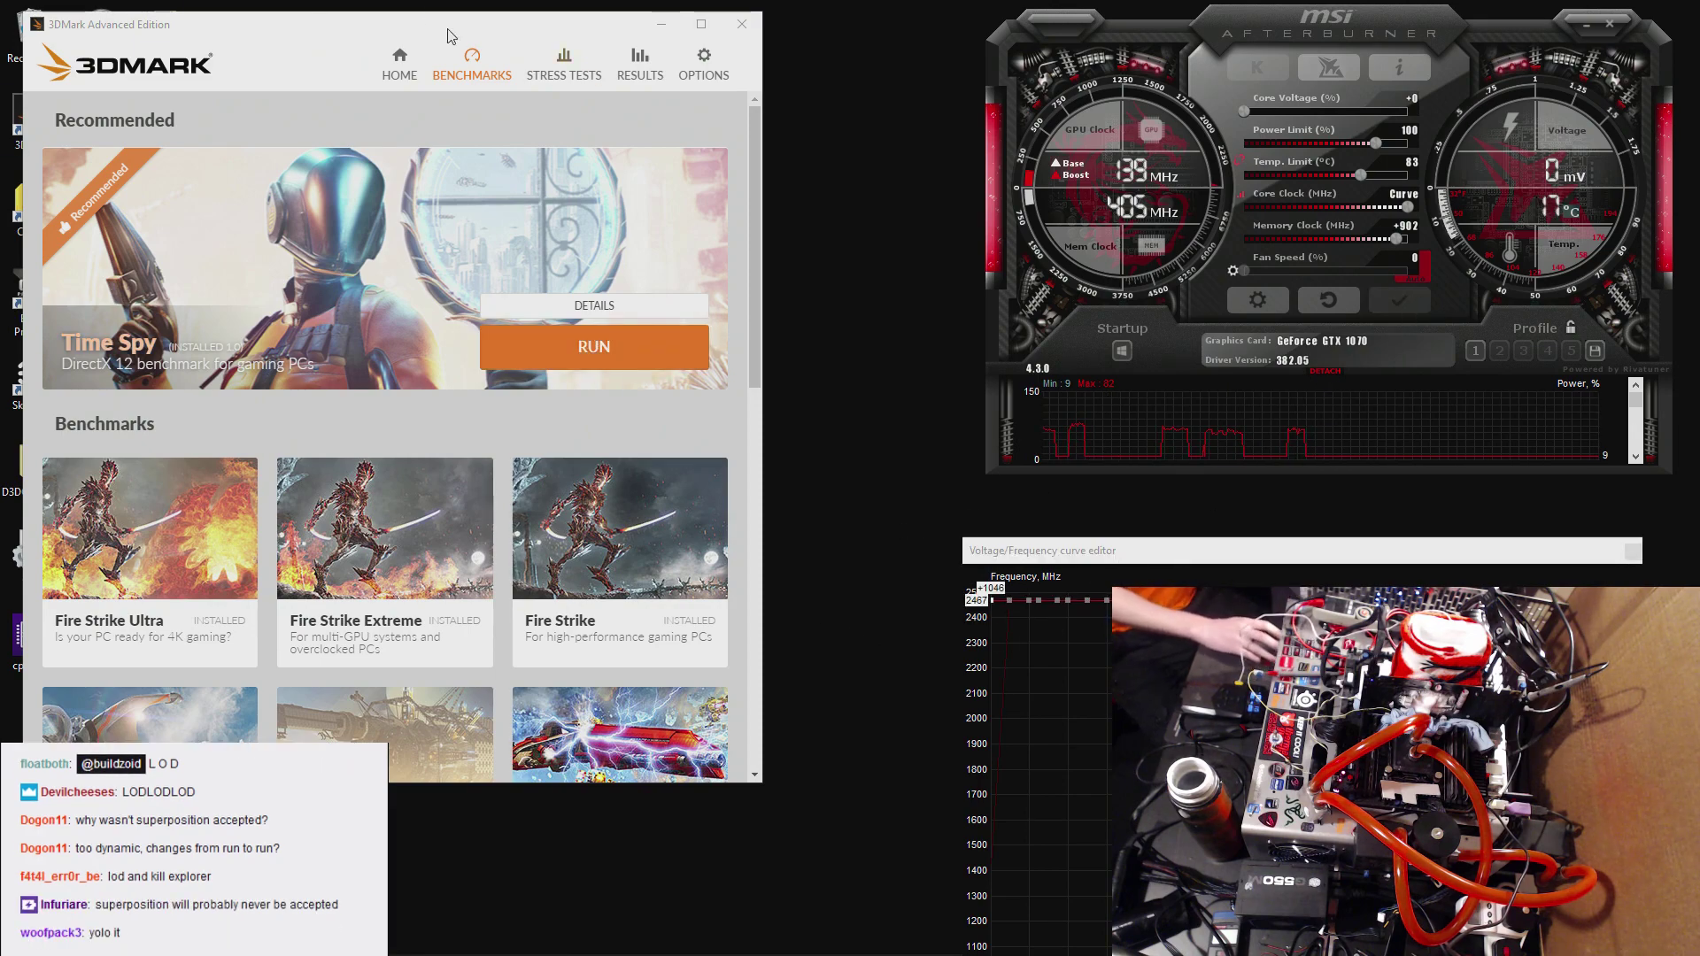
{"action": "left_click_drag", "start_coordinate": [430, 34], "coordinate": [575, 35]}
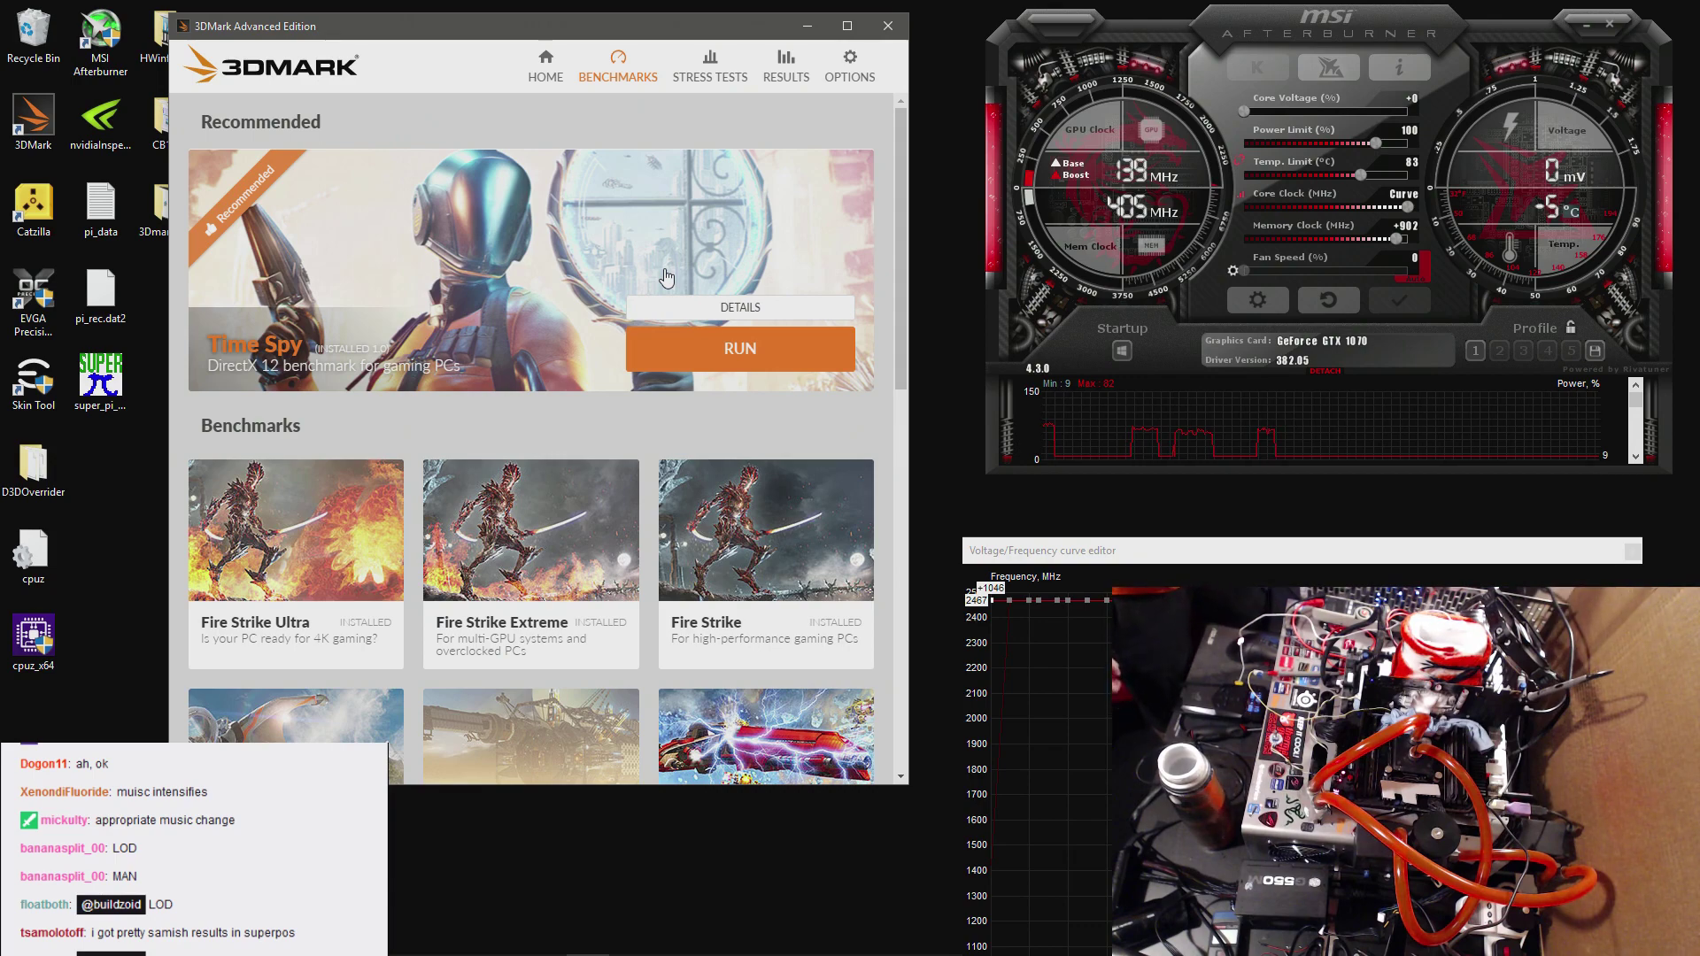
{"action": "left_click", "coordinate": [739, 349]}
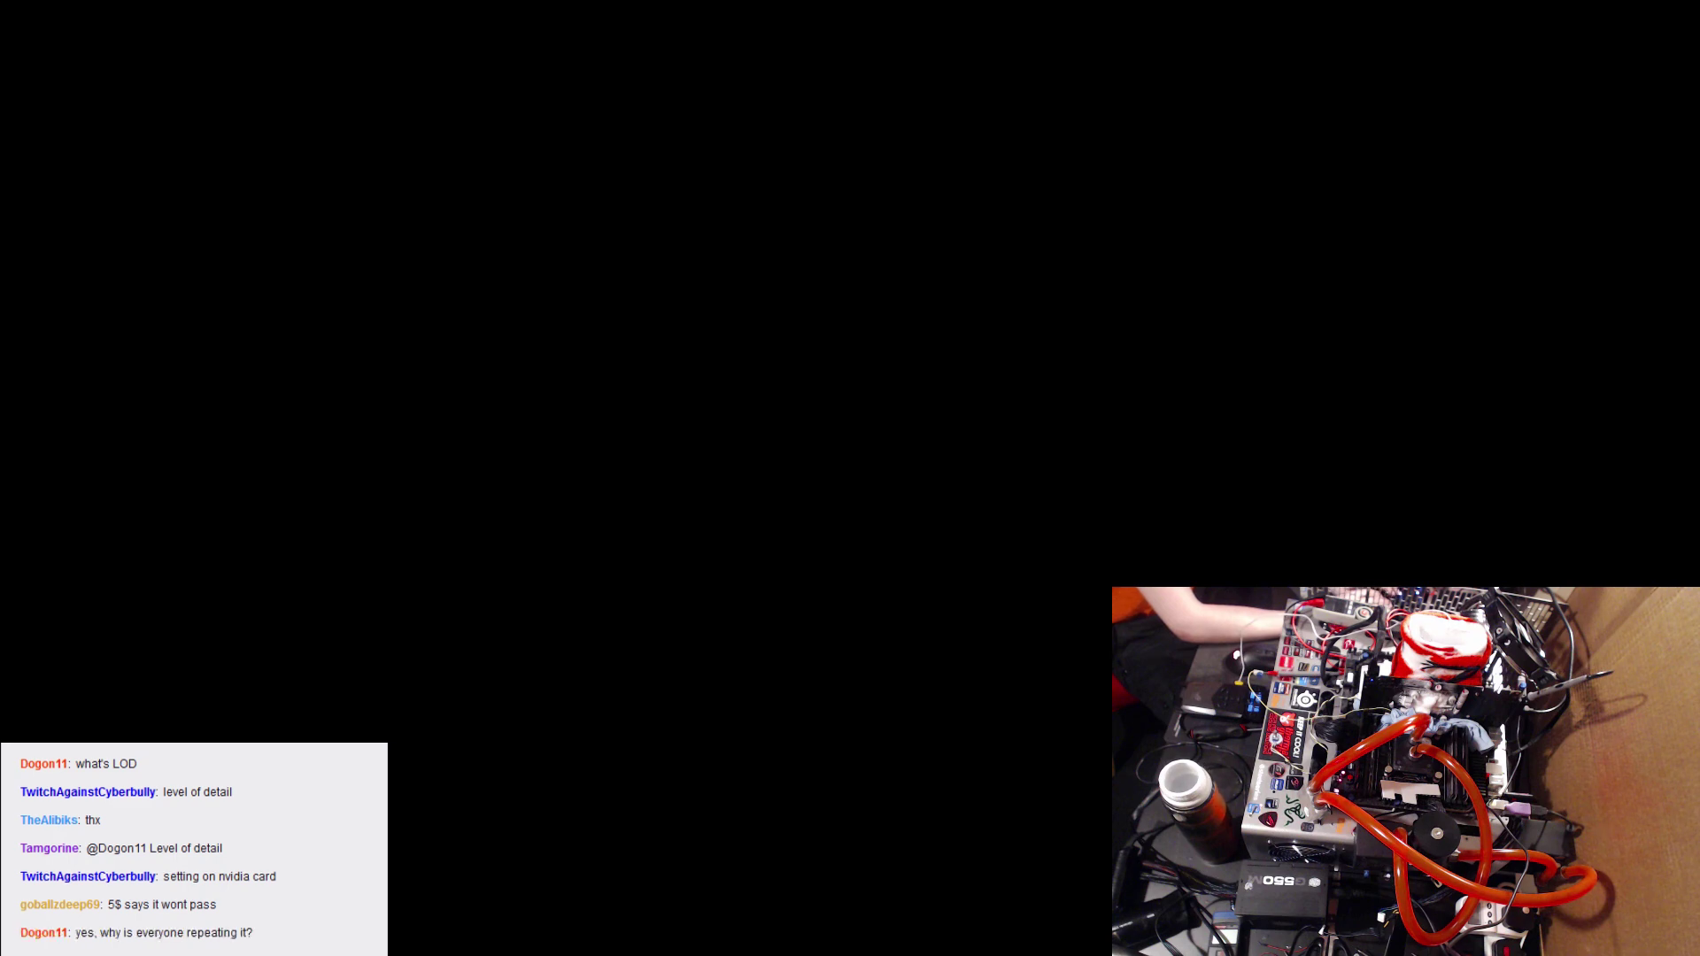
- Open the BIOS overclocking settings and choose Link as the DRAM Timing Mode
{"action": "key", "text": "Down"}
{"action": "key", "text": "Return"}
{"action": "key", "text": "Down"}
{"action": "key", "text": "Down"}
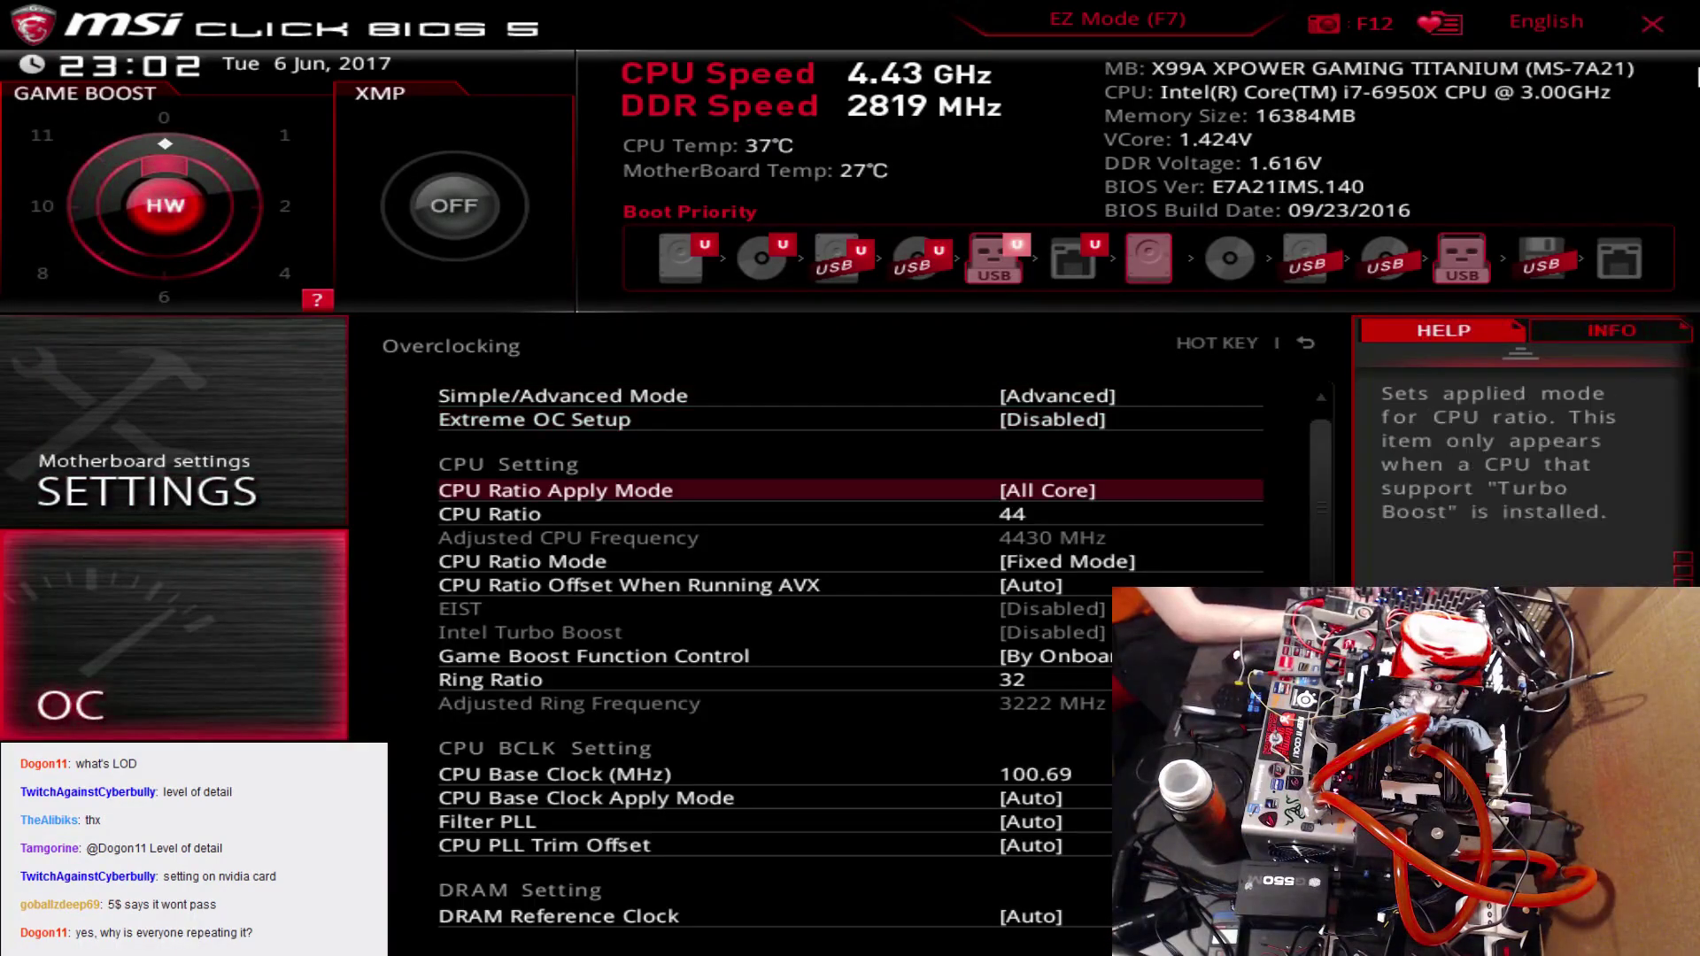
{"action": "key", "text": "Down"}
{"action": "key", "text": "Down"}
{"action": "key", "text": "Down"}
{"action": "key", "text": "Down"}
{"action": "key", "text": "Down"}
{"action": "key", "text": "Down"}
{"action": "key", "text": "Down"}
{"action": "key", "text": "Down"}
{"action": "key", "text": "Down"}
{"action": "key", "text": "Down"}
{"action": "key", "text": "Down"}
{"action": "key", "text": "Down"}
{"action": "key", "text": "Down"}
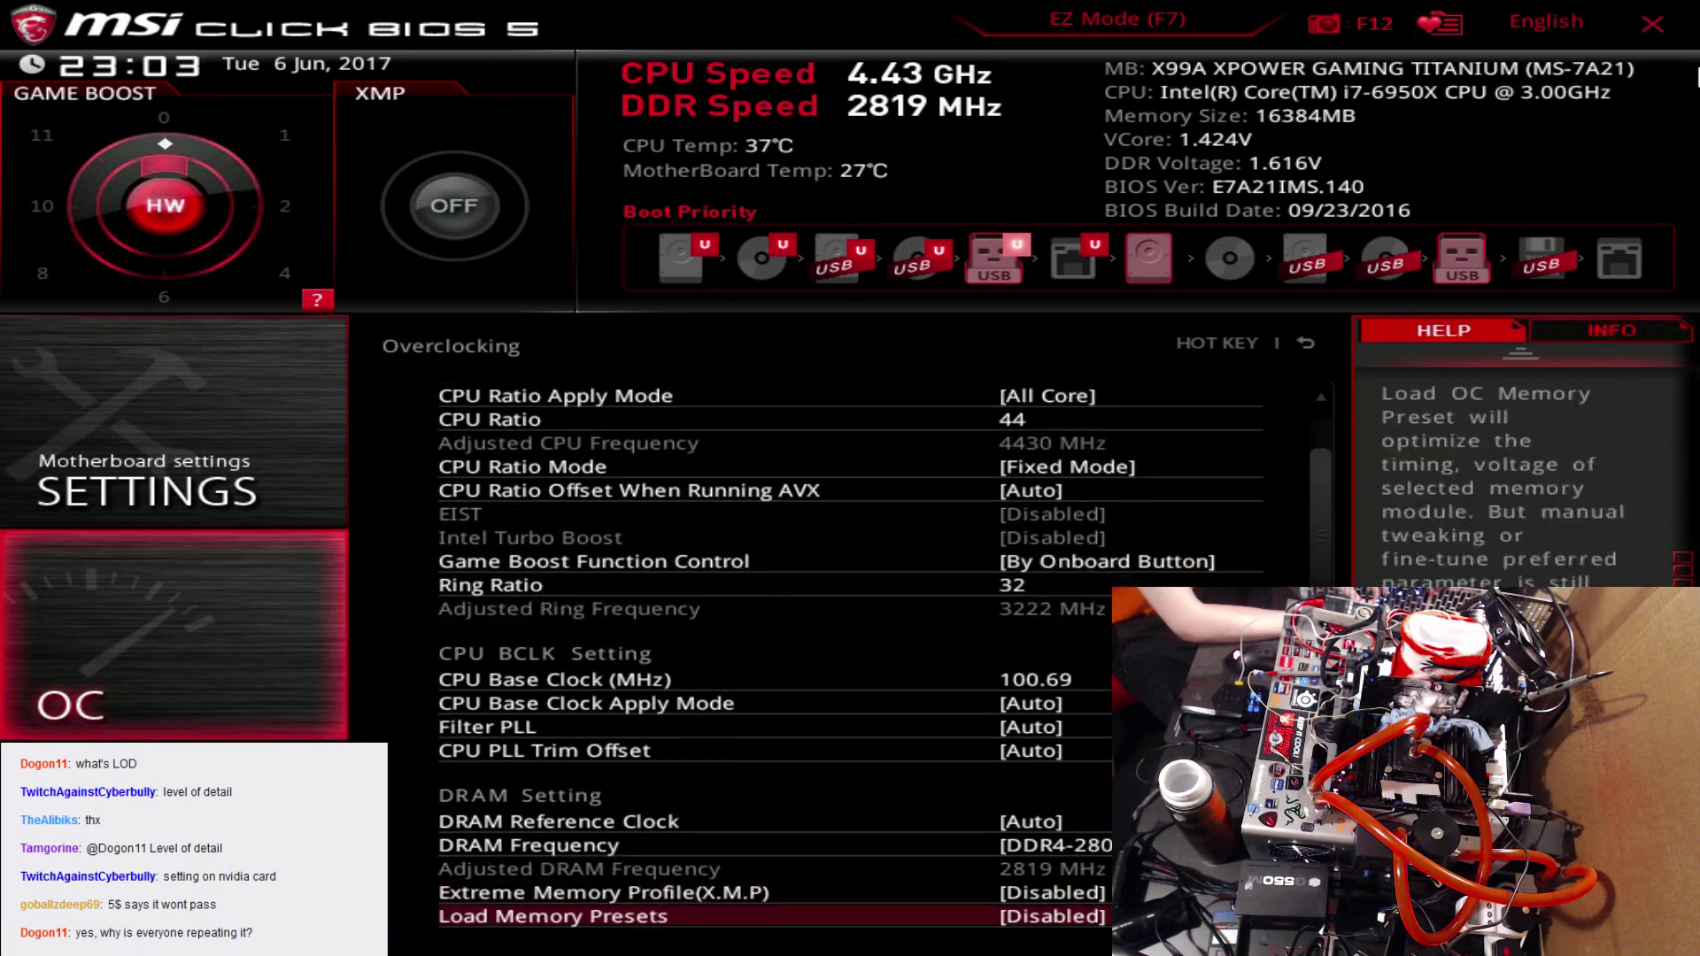
{"action": "key", "text": "Up"}
{"action": "key", "text": "Down"}
{"action": "key", "text": "Down"}
{"action": "key", "text": "Down"}
{"action": "key", "text": "Return"}
{"action": "key", "text": "Down"}
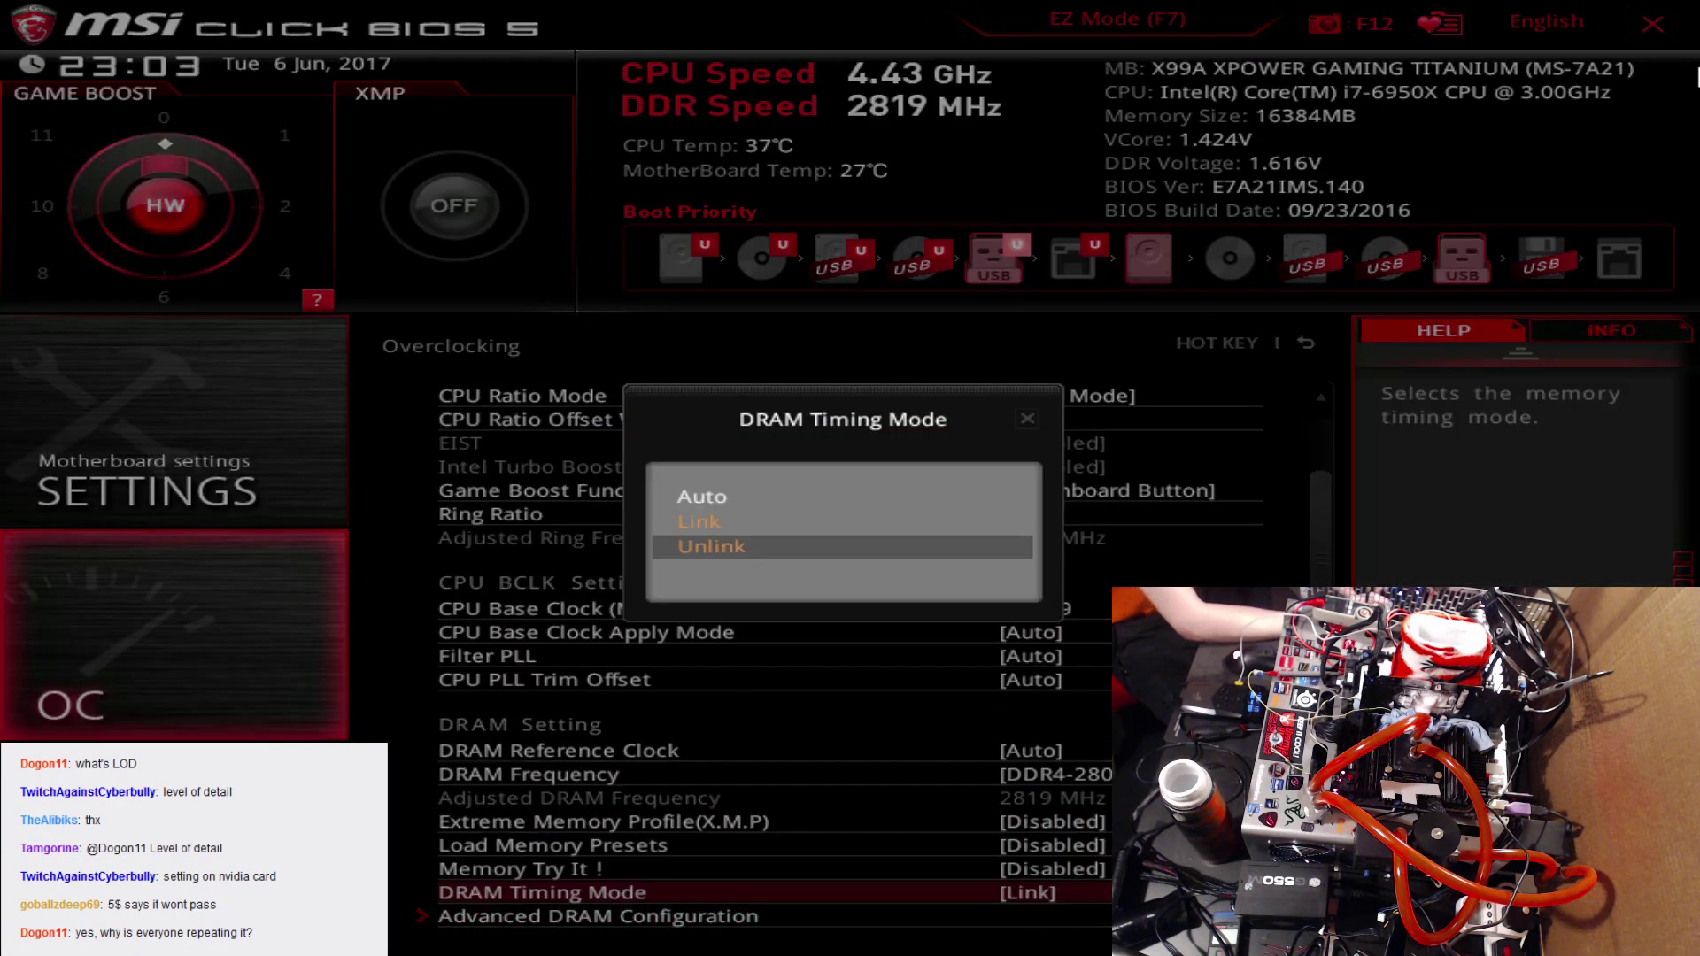
{"action": "key", "text": "Up"}
{"action": "key", "text": "Return"}
- In the advanced DRAM configuration, set tCL to 11 and tRP to 13
{"action": "key", "text": "Down"}
{"action": "key", "text": "Return"}
{"action": "key", "text": "Down"}
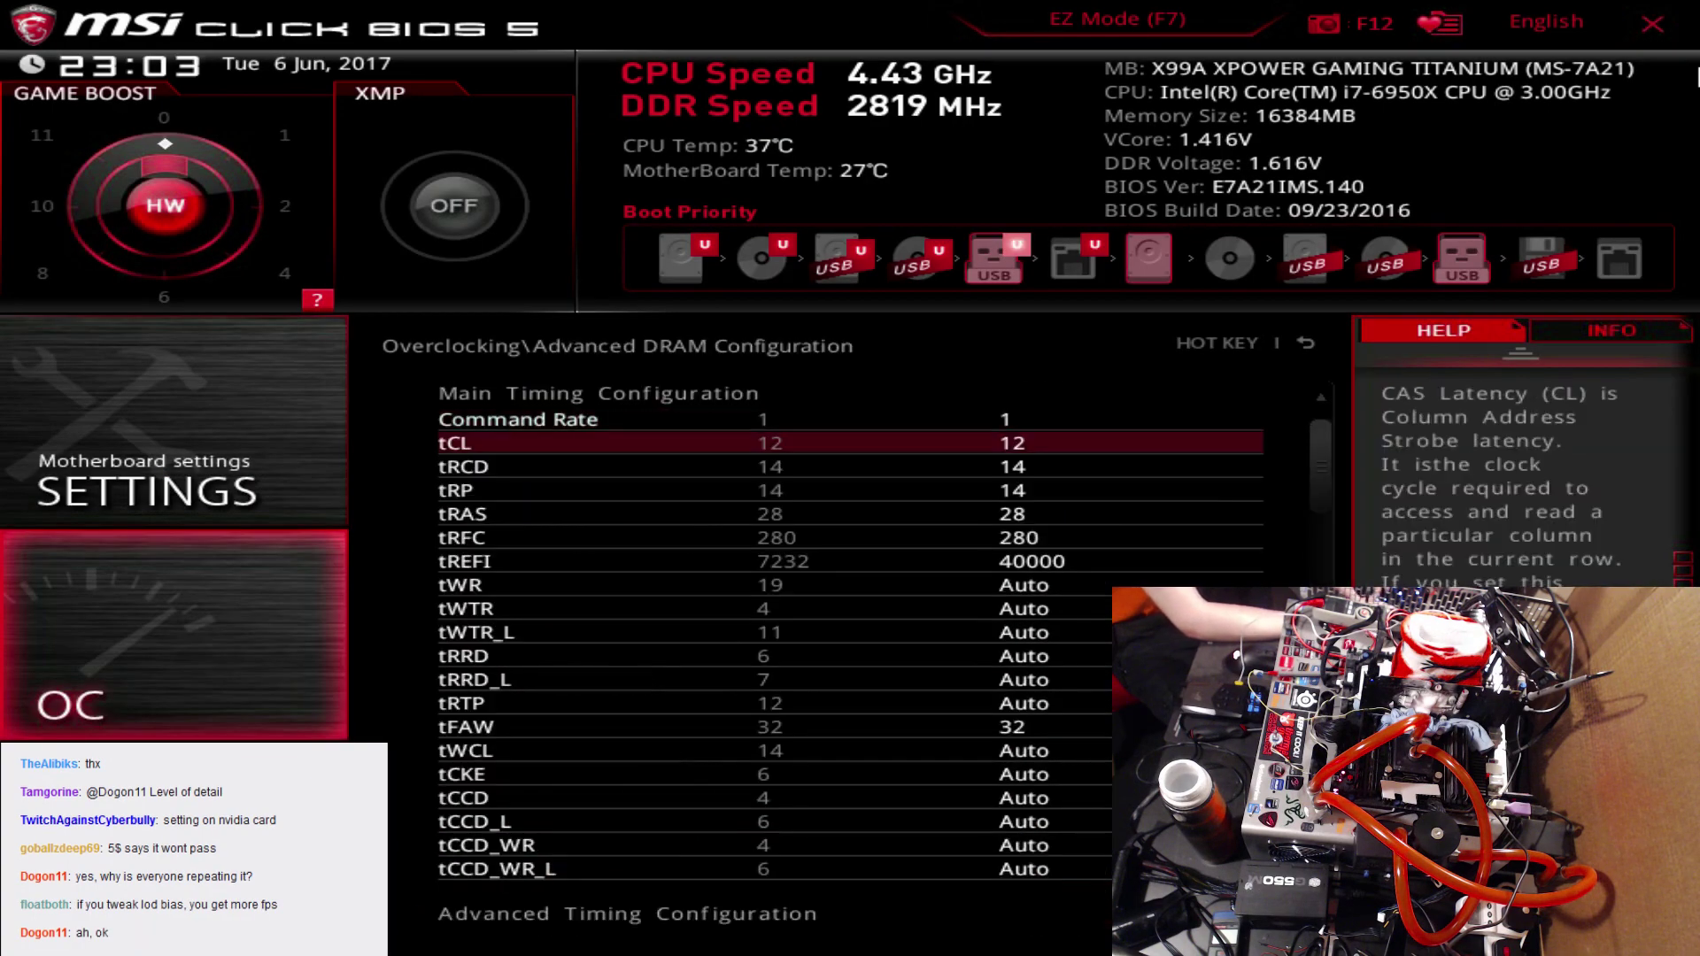
{"action": "key", "text": "minus"}
{"action": "key", "text": "Down"}
{"action": "key", "text": "Down"}
{"action": "key", "text": "minus"}
{"action": "key", "text": "Escape"}
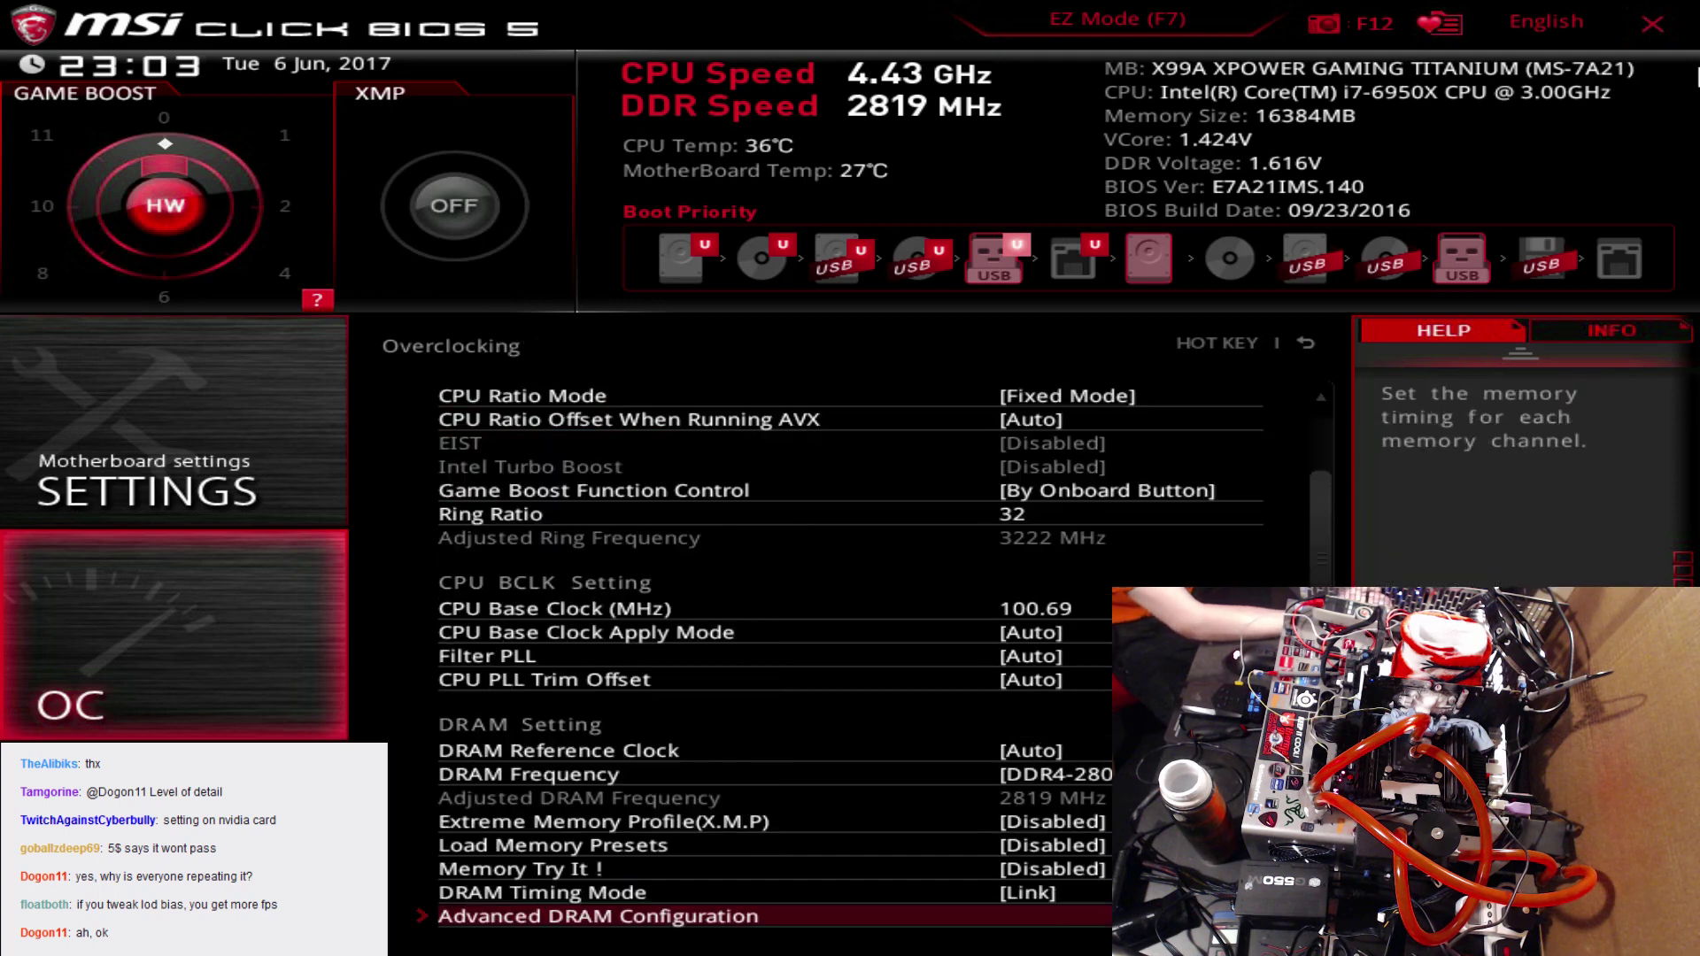
- Review the CPU voltage settings, from VCCIN and core voltage down to SA and VCCIO voltage
{"action": "key", "text": "Down"}
{"action": "key", "text": "Down"}
{"action": "key", "text": "Down"}
{"action": "key", "text": "Down"}
{"action": "key", "text": "Down"}
{"action": "key", "text": "Down"}
{"action": "key", "text": "Down"}
{"action": "key", "text": "Down"}
{"action": "key", "text": "Down"}
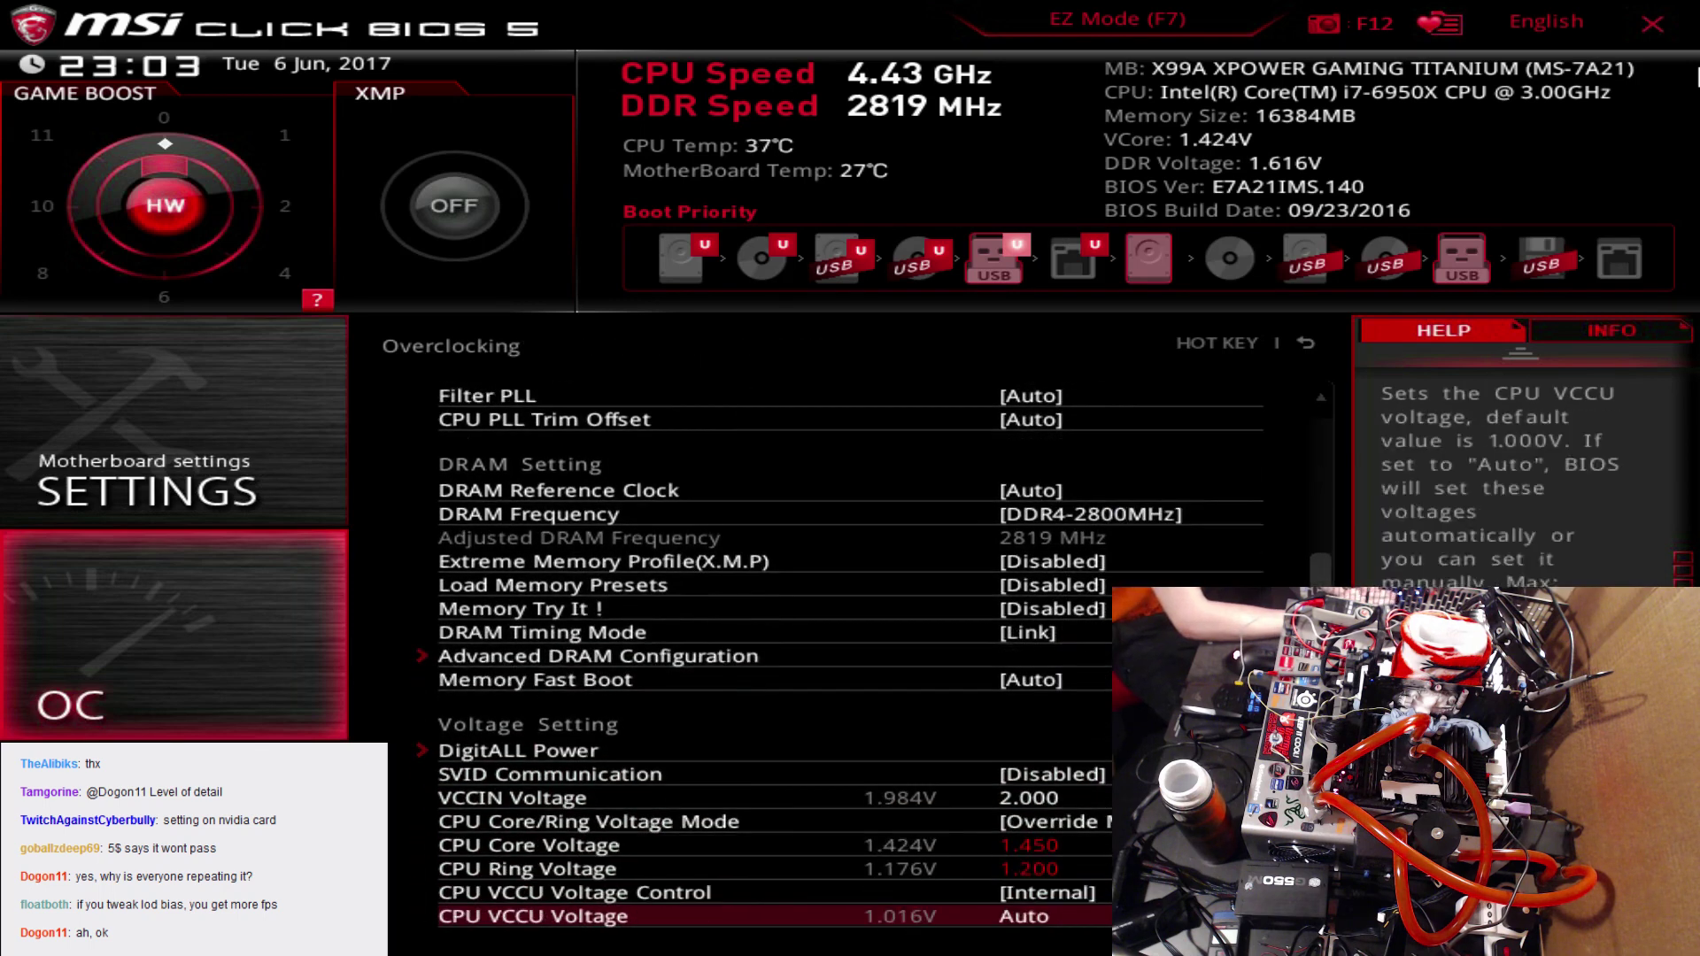
{"action": "key", "text": "Down"}
{"action": "key", "text": "Down"}
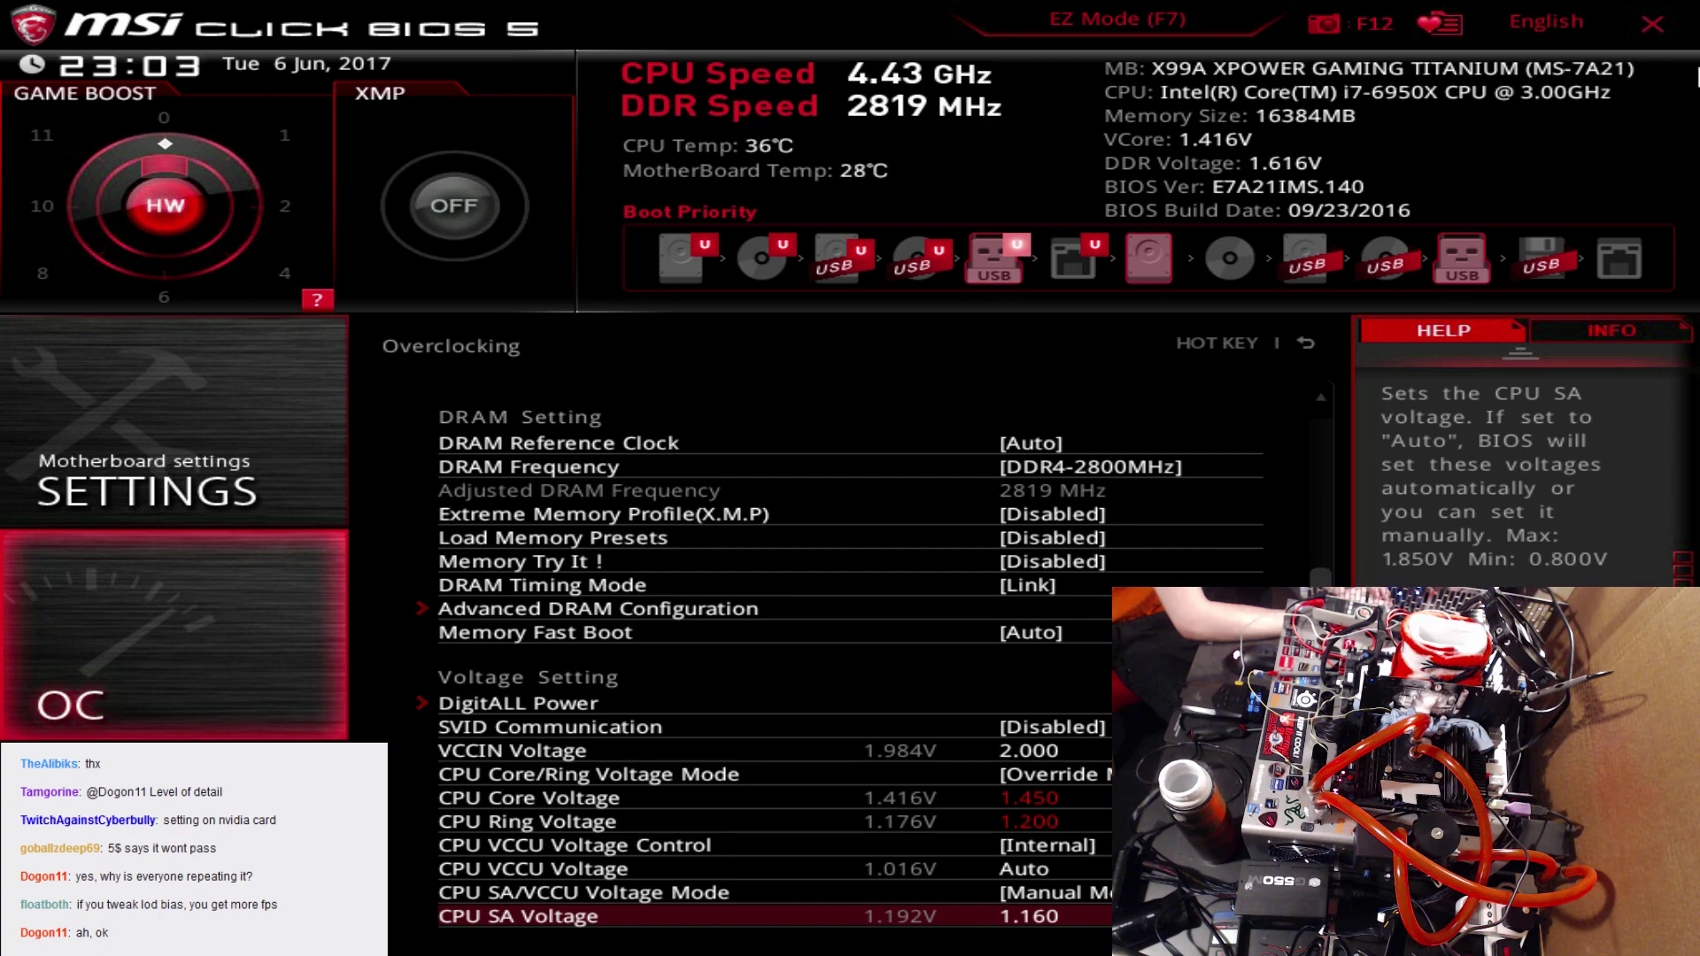
{"action": "key", "text": "Down"}
{"action": "key", "text": "Down"}
{"action": "key", "text": "Down"}
{"action": "key", "text": "Down"}
{"action": "key", "text": "Down"}
{"action": "key", "text": "Down"}
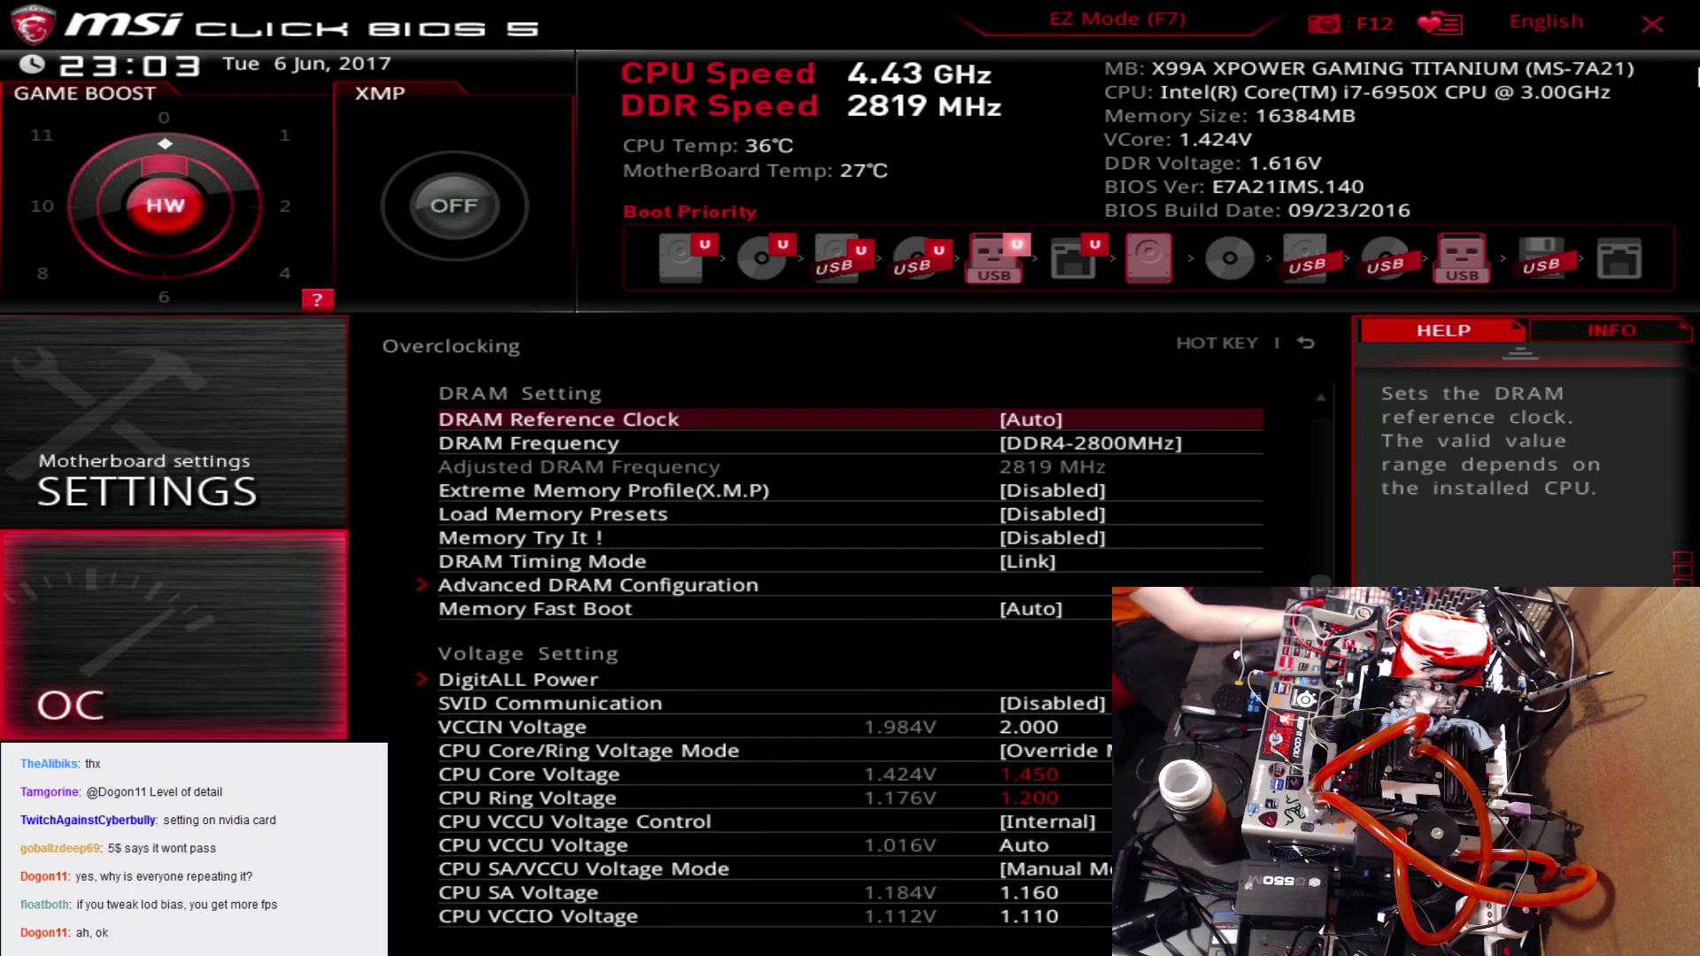
- Open the advanced PCI subsystem settings and set the PEG0 - PCI_E6 slot to Gen2
{"action": "key", "text": "Escape"}
{"action": "key", "text": "Up"}
{"action": "key", "text": "Return"}
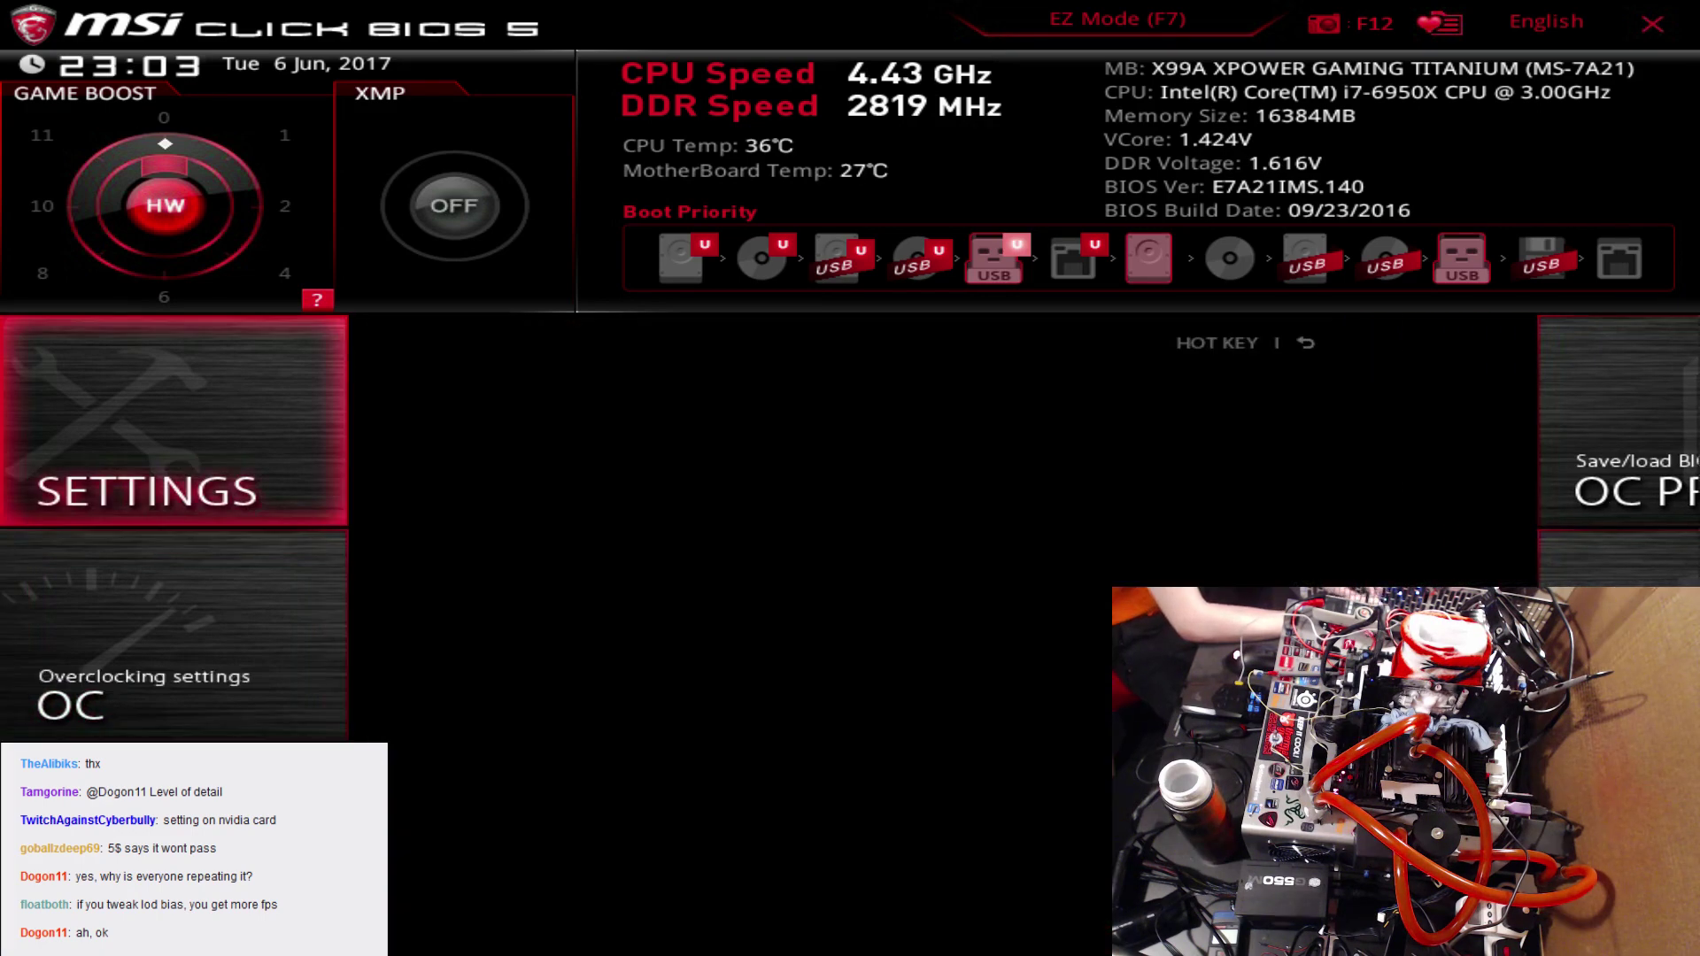
{"action": "key", "text": "Down"}
{"action": "key", "text": "Return"}
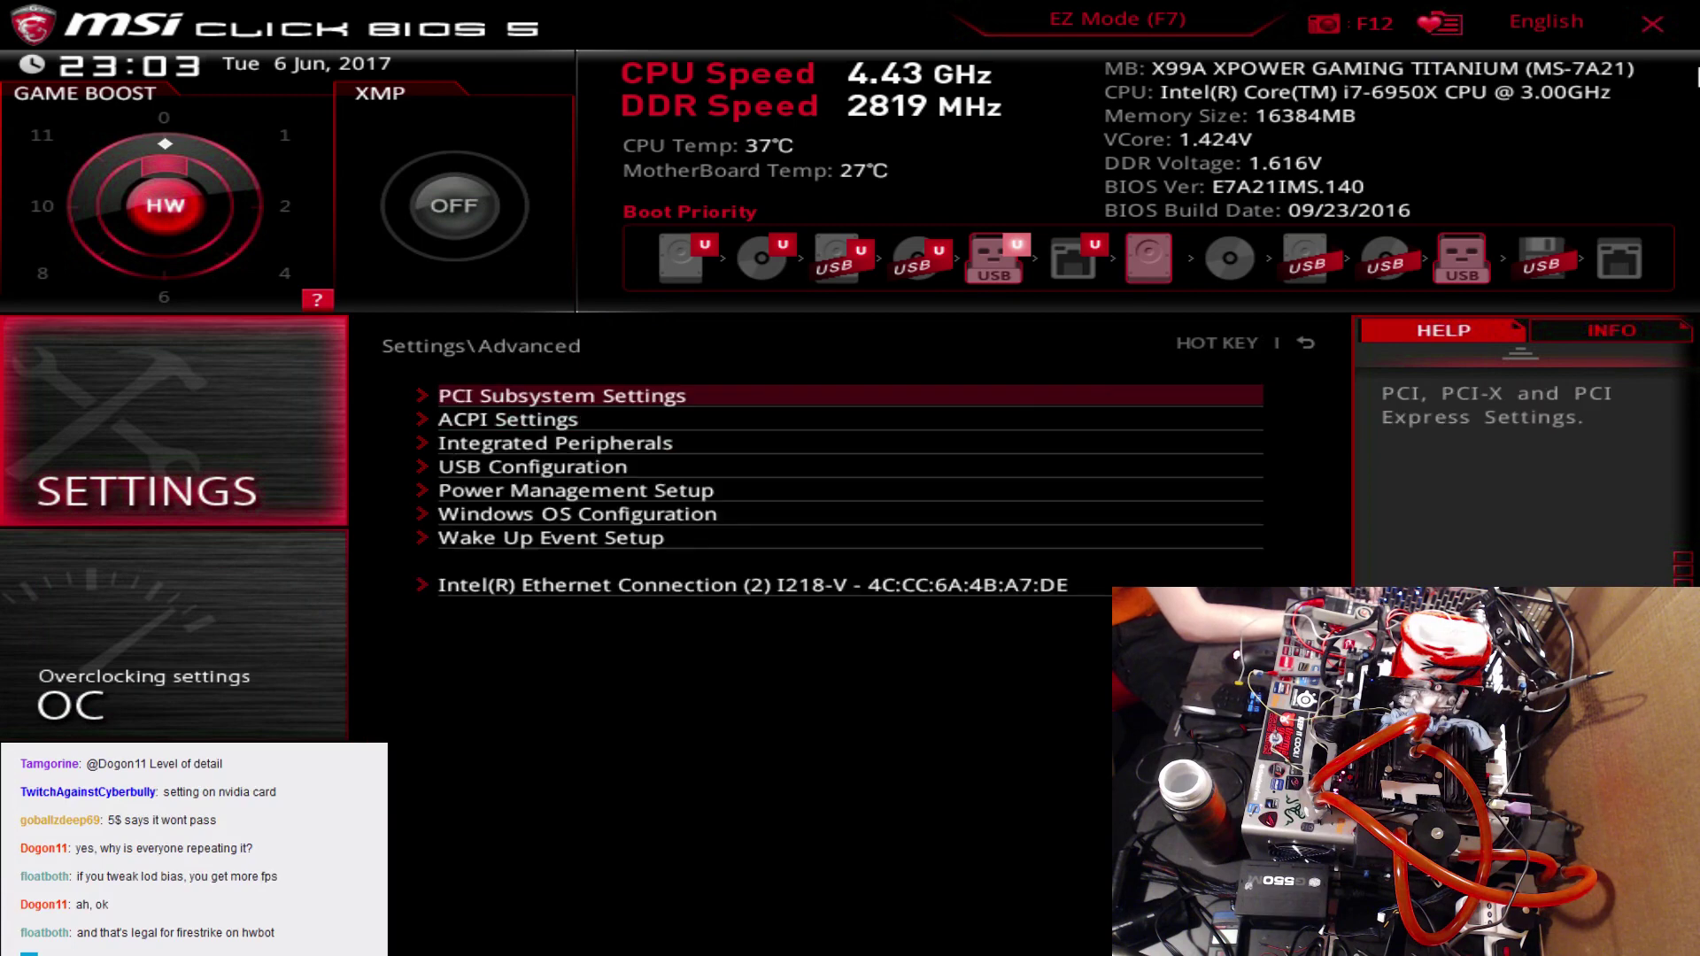
{"action": "key", "text": "Return"}
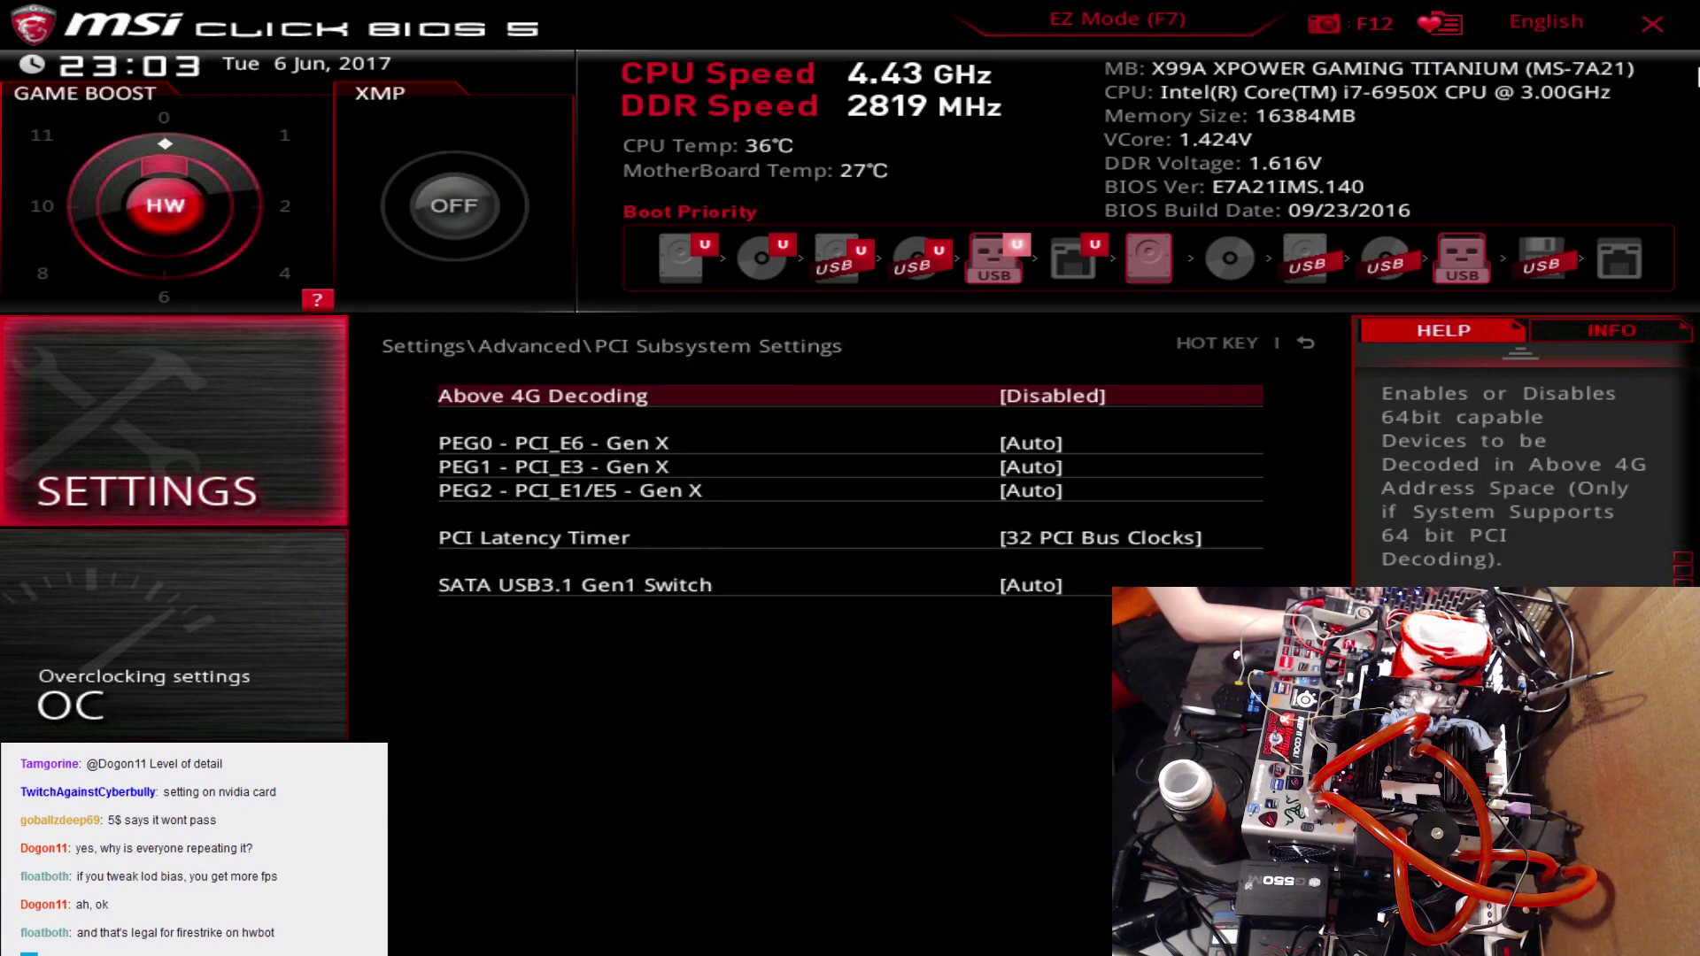
{"action": "key", "text": "Down"}
{"action": "key", "text": "Down"}
{"action": "key", "text": "Up"}
{"action": "key", "text": "Return"}
{"action": "key", "text": "Down"}
{"action": "key", "text": "Down"}
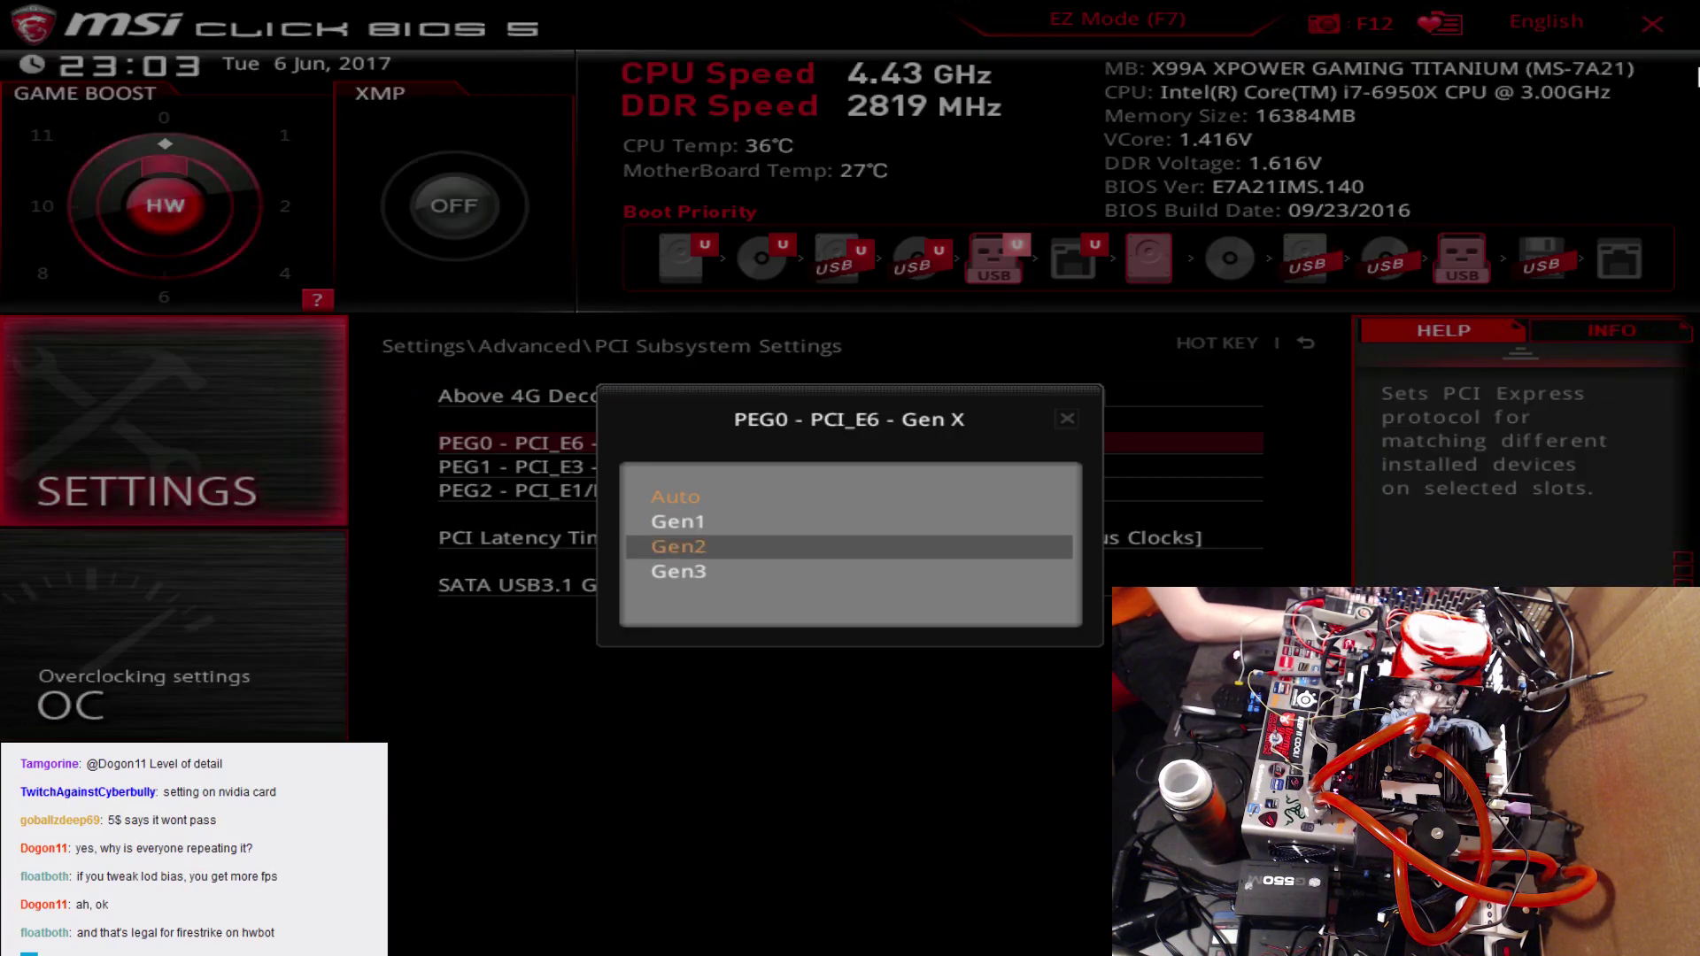
{"action": "key", "text": "Return"}
- Set the PEG1 - PCI_E3 and PEG2 - PCI_E1/E5 slots to Gen2
{"action": "key", "text": "Down"}
{"action": "key", "text": "Return"}
{"action": "key", "text": "Down"}
{"action": "key", "text": "Down"}
{"action": "key", "text": "Return"}
{"action": "key", "text": "Down"}
{"action": "key", "text": "Return"}
{"action": "key", "text": "Down"}
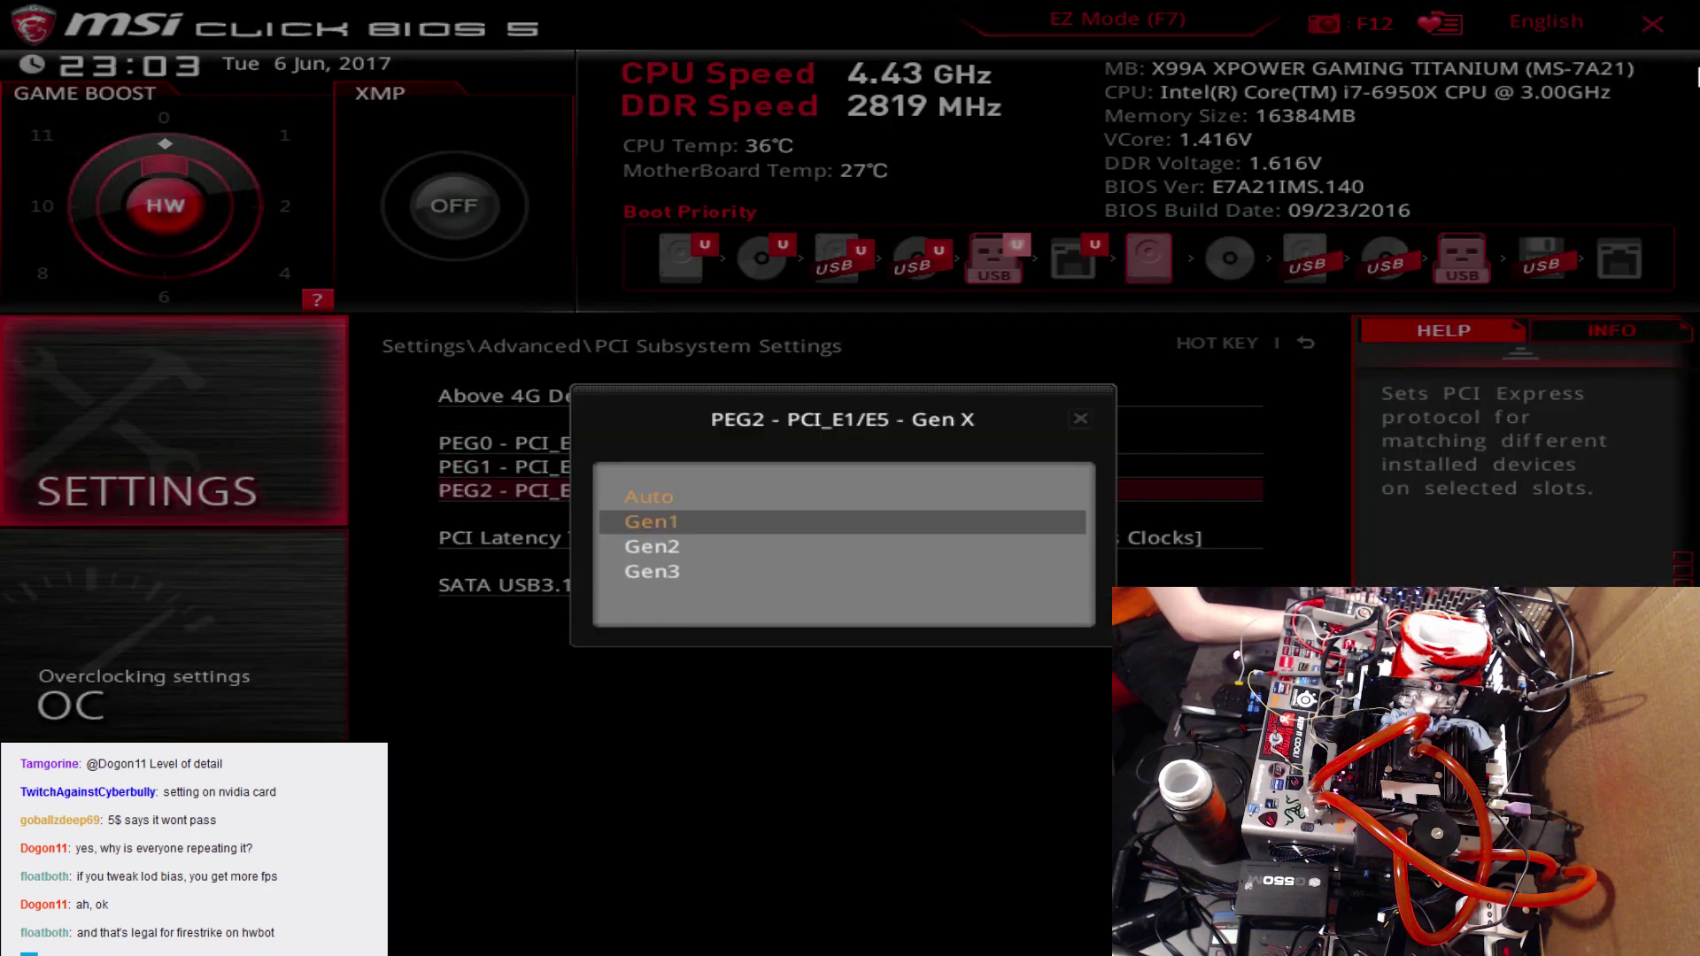
{"action": "key", "text": "Down"}
{"action": "key", "text": "Return"}
{"action": "key", "text": "Down"}
{"action": "key", "text": "Up"}
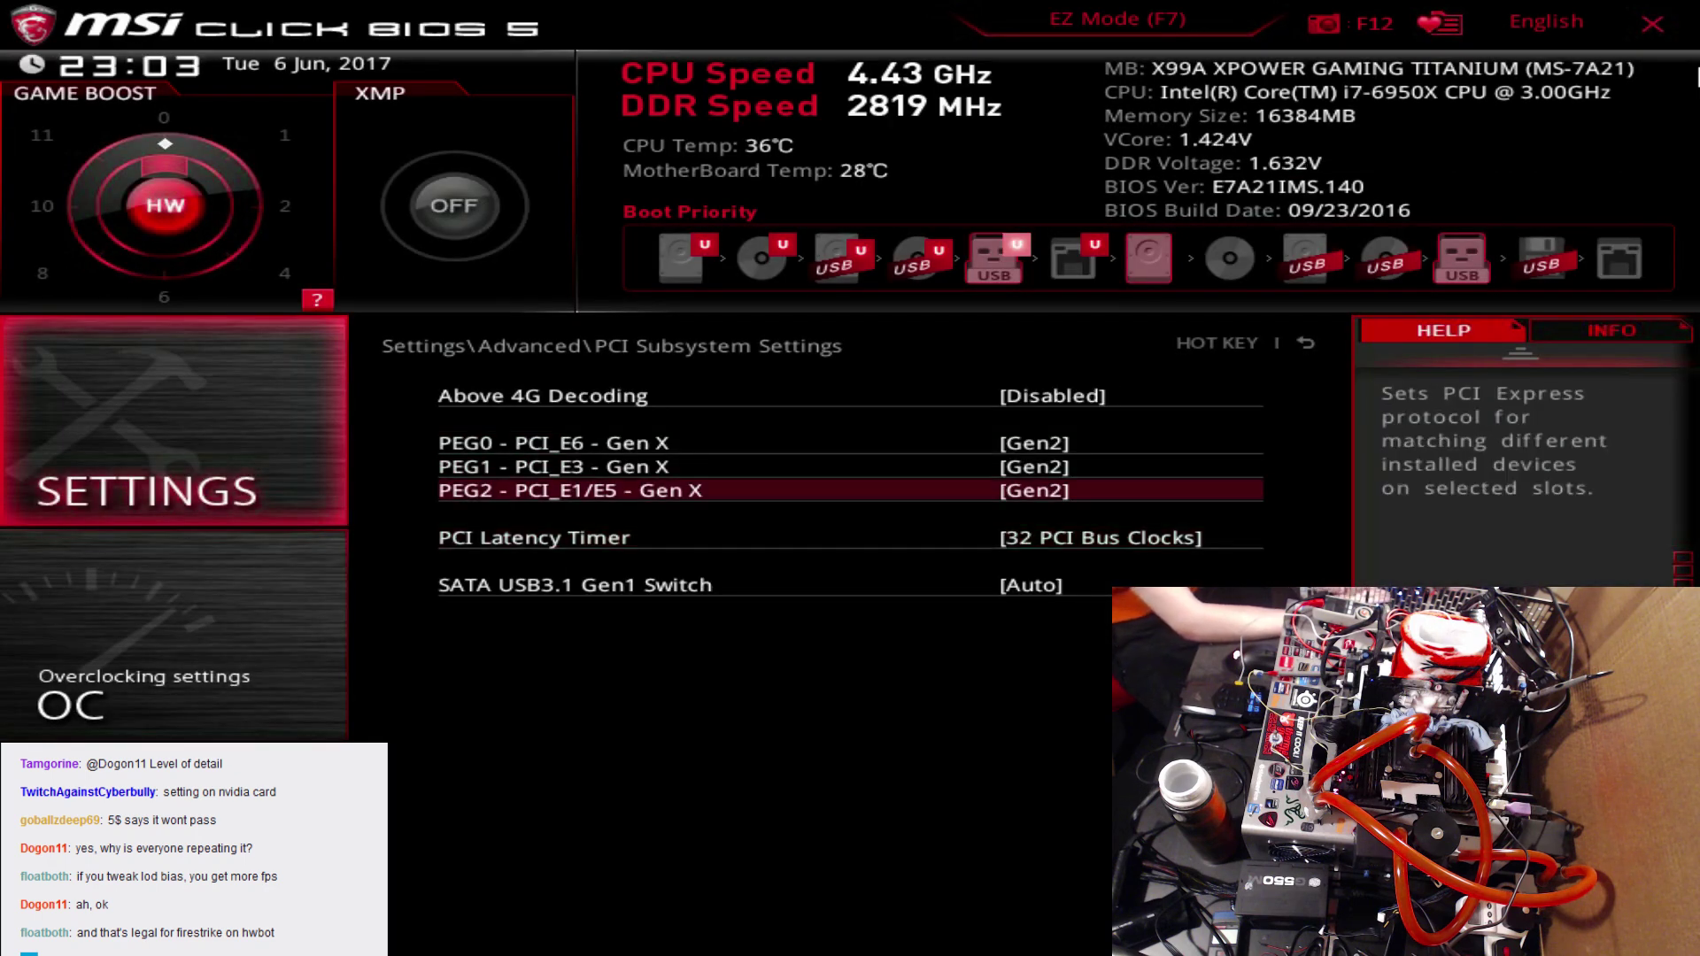
- Save the BIOS changes and restart the machine
{"action": "key", "text": "Up"}
{"action": "key", "text": "Up"}
{"action": "key", "text": "Up"}
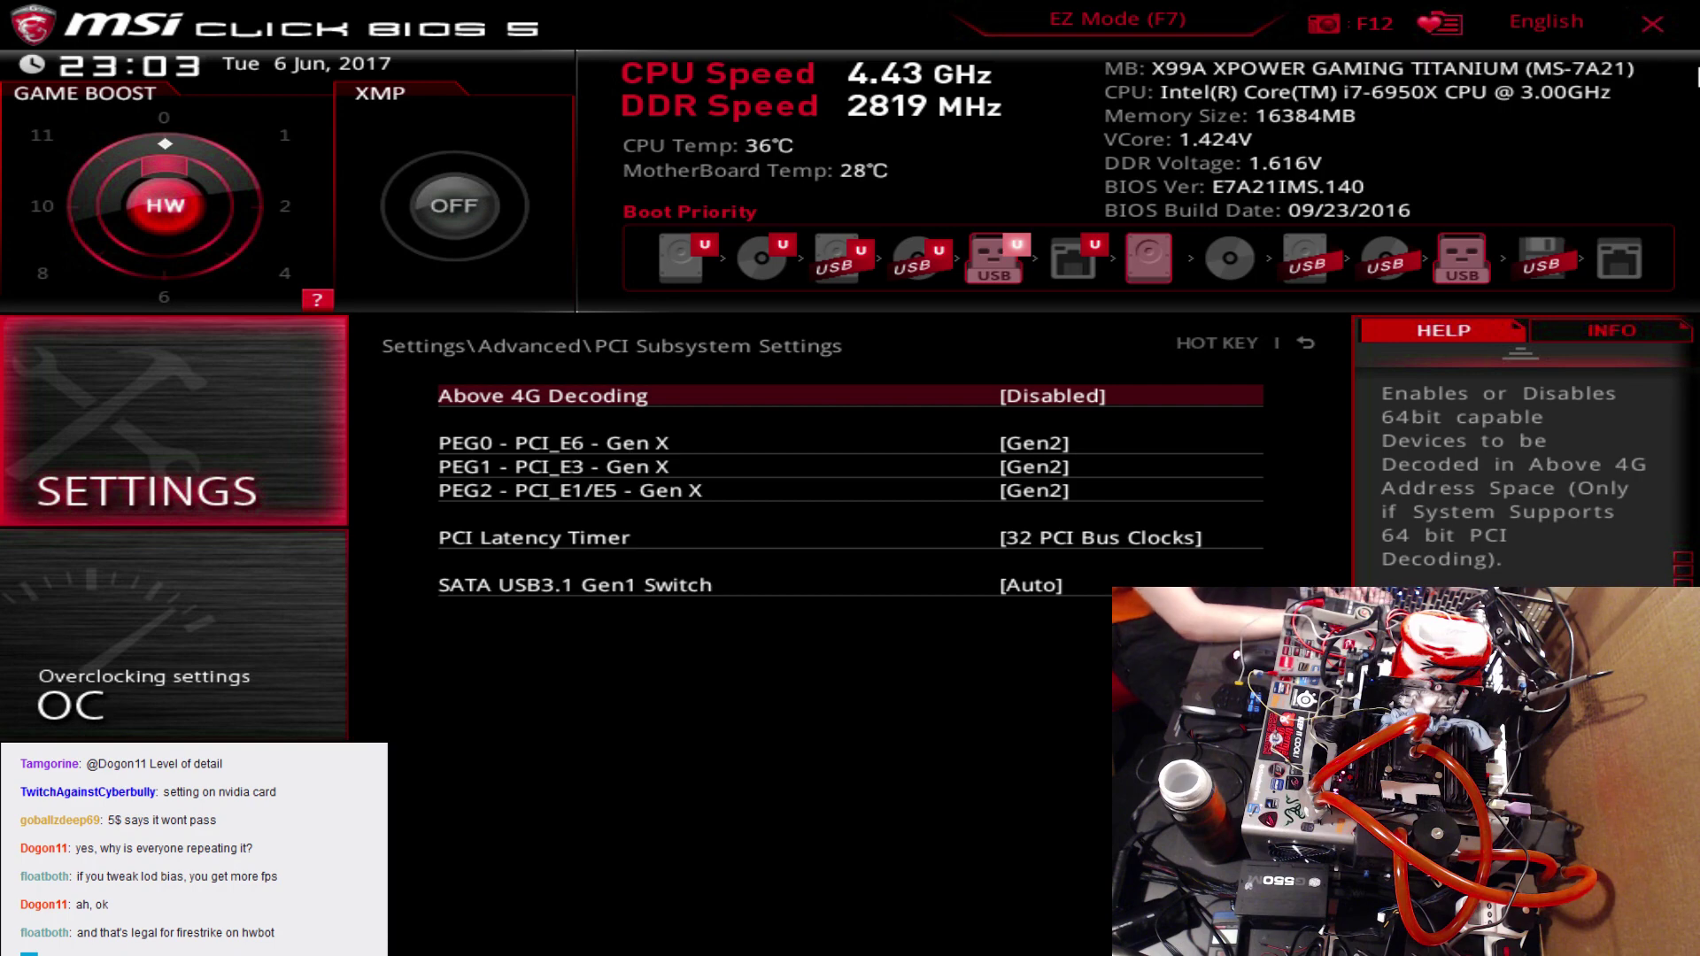
{"action": "key", "text": "F10"}
{"action": "key", "text": "Escape"}
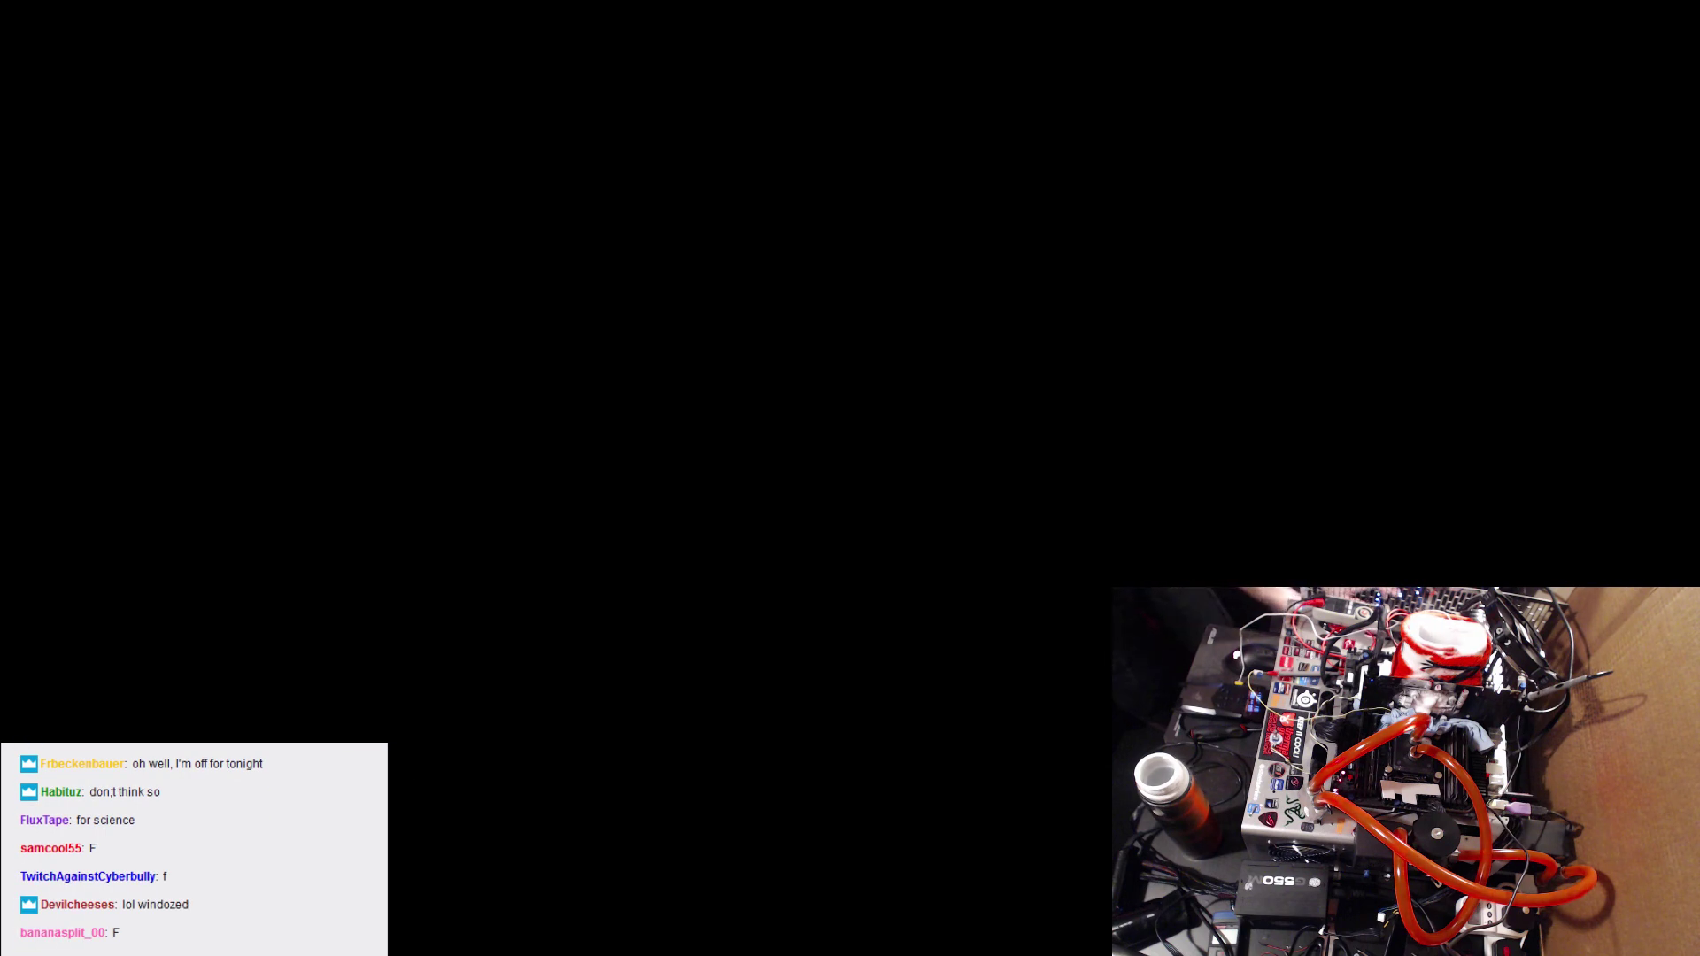
- Open the BIOS overclocking settings again and set the CPU Ring Ratio to 35
{"action": "key", "text": "Down"}
{"action": "key", "text": "Return"}
{"action": "key", "text": "Down"}
{"action": "key", "text": "Down"}
{"action": "key", "text": "Down"}
{"action": "key", "text": "Down"}
{"action": "key", "text": "Down"}
{"action": "key", "text": "Down"}
{"action": "key", "text": "Down"}
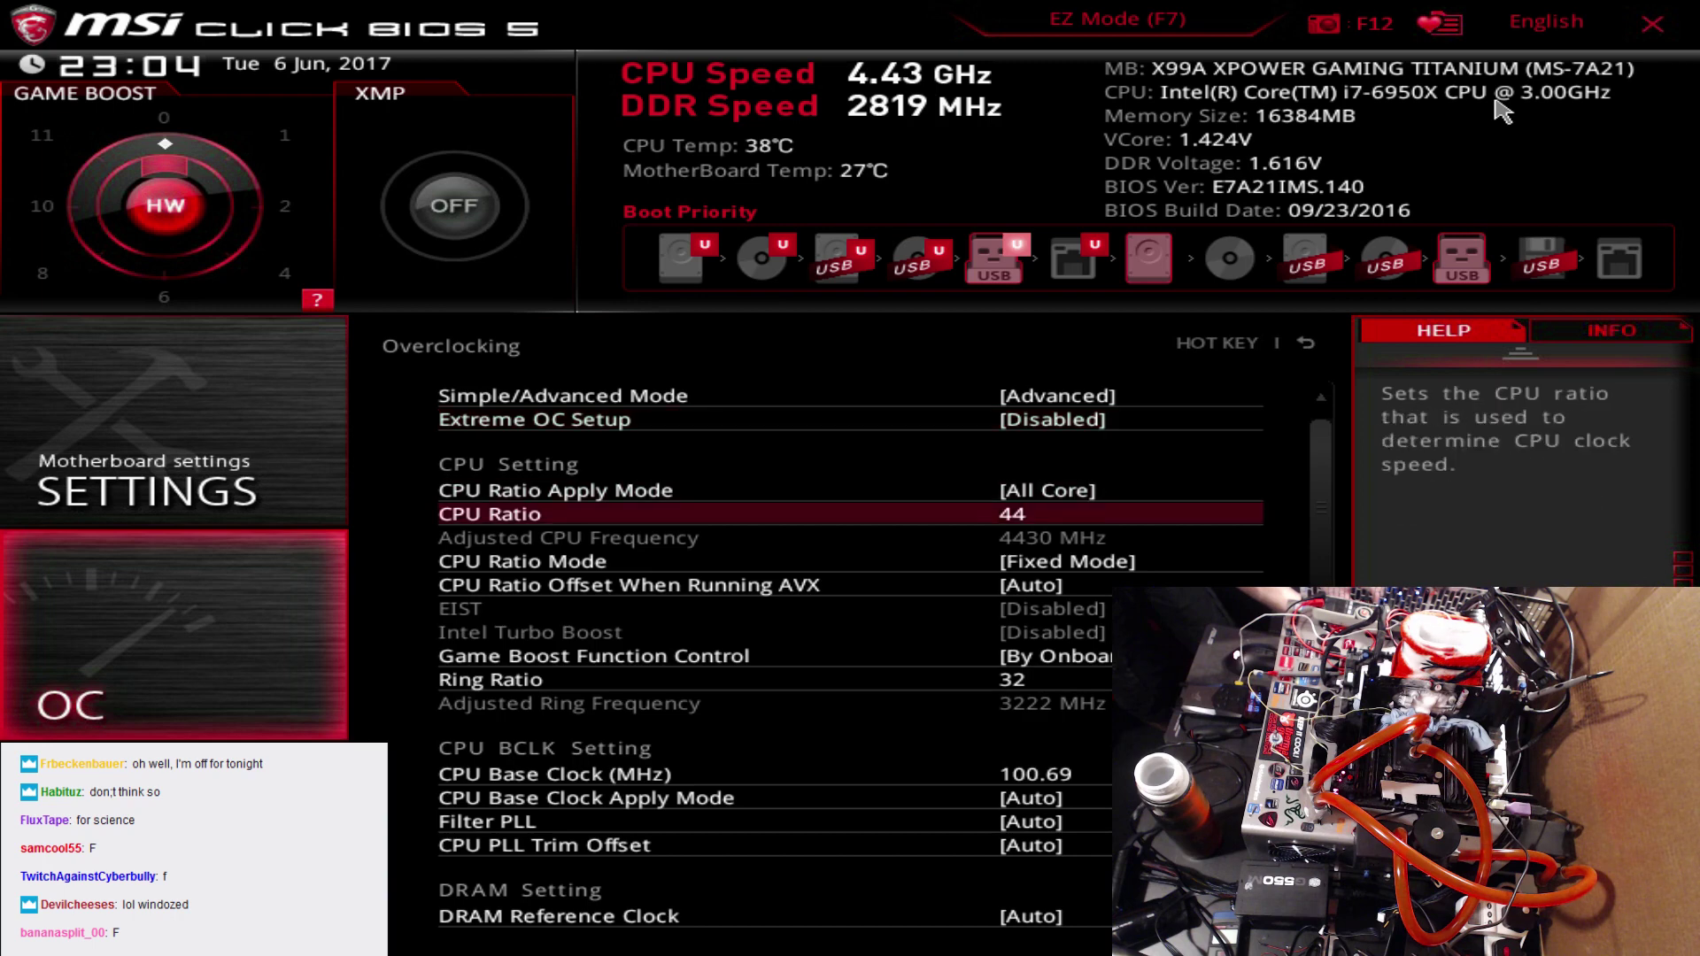
{"action": "key", "text": "Down"}
{"action": "key", "text": "Down"}
{"action": "key", "text": "Down"}
{"action": "key", "text": "Down"}
{"action": "key", "text": "Down"}
{"action": "key", "text": "Down"}
{"action": "key", "text": "Down"}
{"action": "key", "text": "Down"}
{"action": "key", "text": "Down"}
{"action": "key", "text": "Down"}
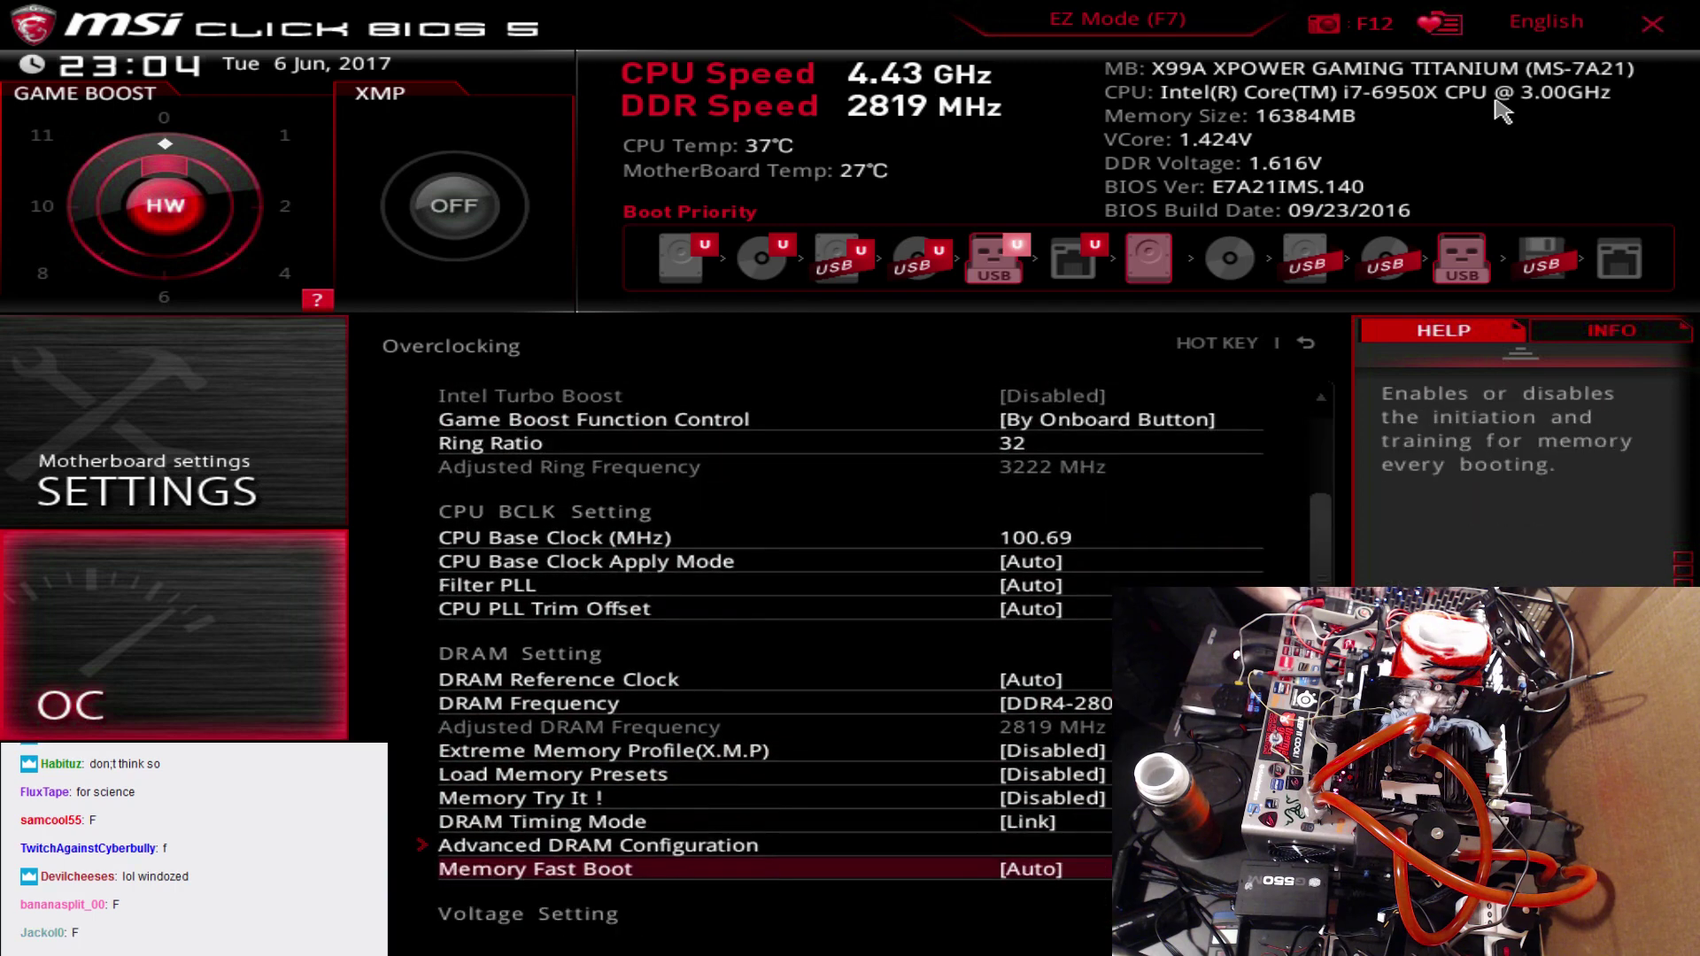
{"action": "key", "text": "Up"}
{"action": "key", "text": "Up"}
{"action": "key", "text": "Up"}
{"action": "key", "text": "Up"}
{"action": "key", "text": "Up"}
{"action": "key", "text": "Up"}
{"action": "key", "text": "Up"}
{"action": "key", "text": "Up"}
{"action": "key", "text": "Up"}
{"action": "key", "text": "Up"}
{"action": "key", "text": "Up"}
{"action": "key", "text": "Up"}
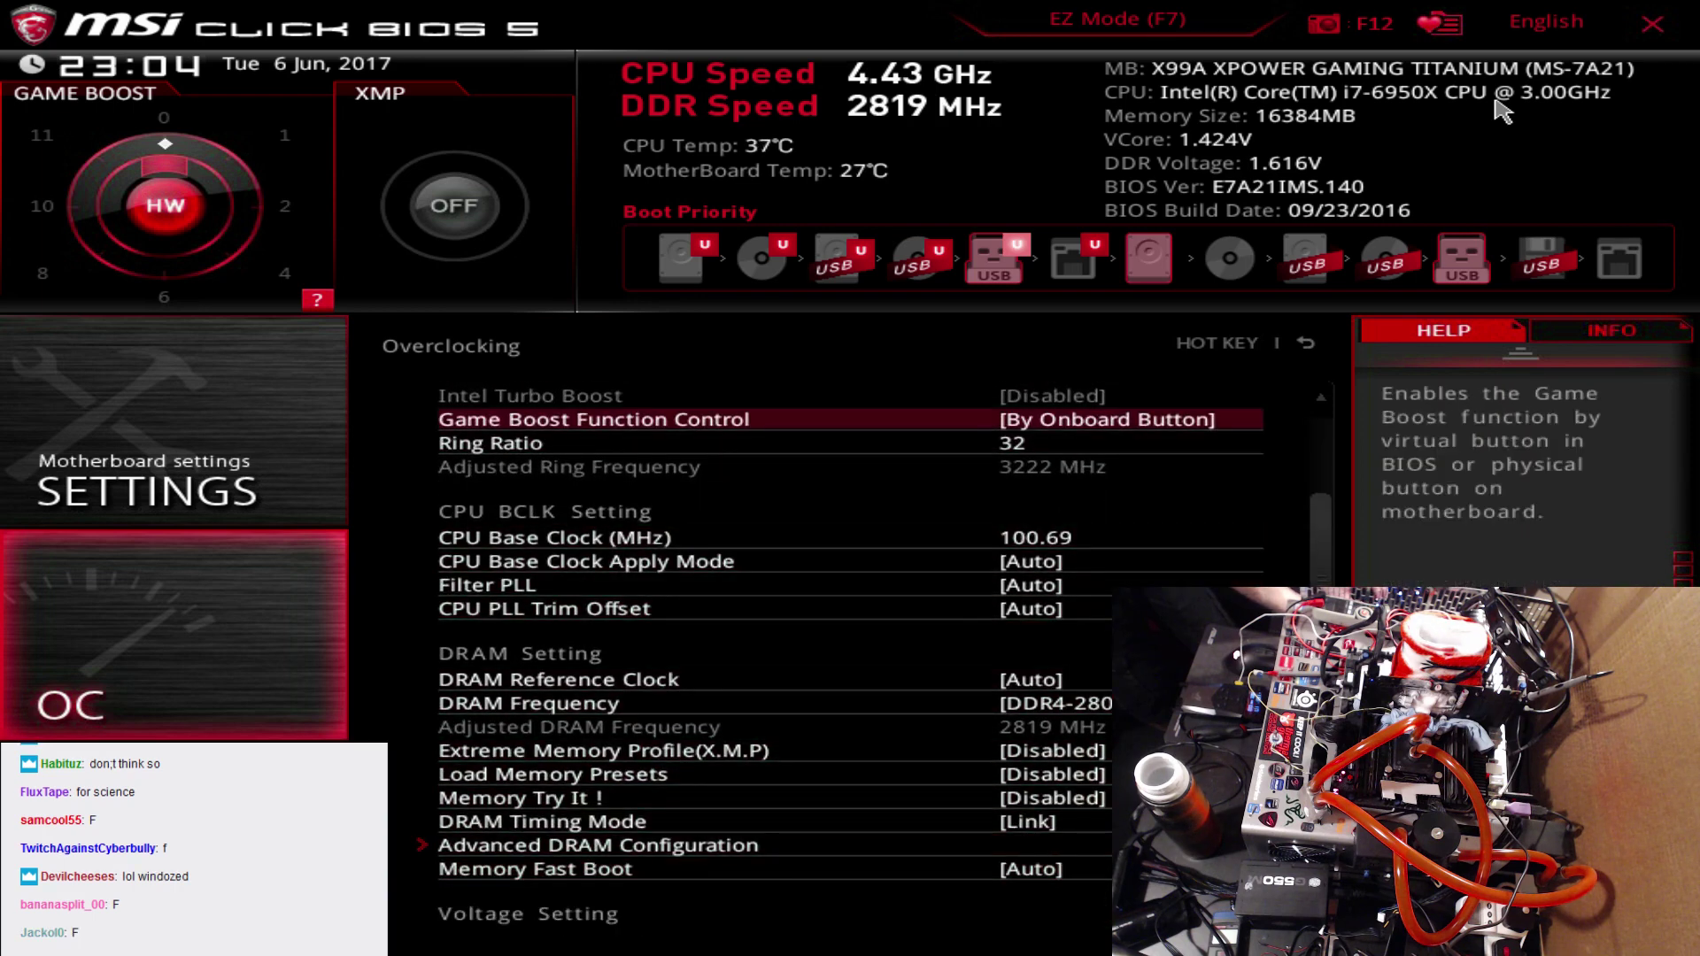
{"action": "key", "text": "Down"}
{"action": "key", "text": "plus"}
{"action": "key", "text": "plus"}
- Set the CPU Ring Voltage to 1.250 V in the voltage settings
{"action": "key", "text": "Down"}
{"action": "key", "text": "Down"}
{"action": "key", "text": "Down"}
{"action": "key", "text": "Down"}
{"action": "key", "text": "Down"}
{"action": "key", "text": "Down"}
{"action": "key", "text": "Down"}
{"action": "key", "text": "Down"}
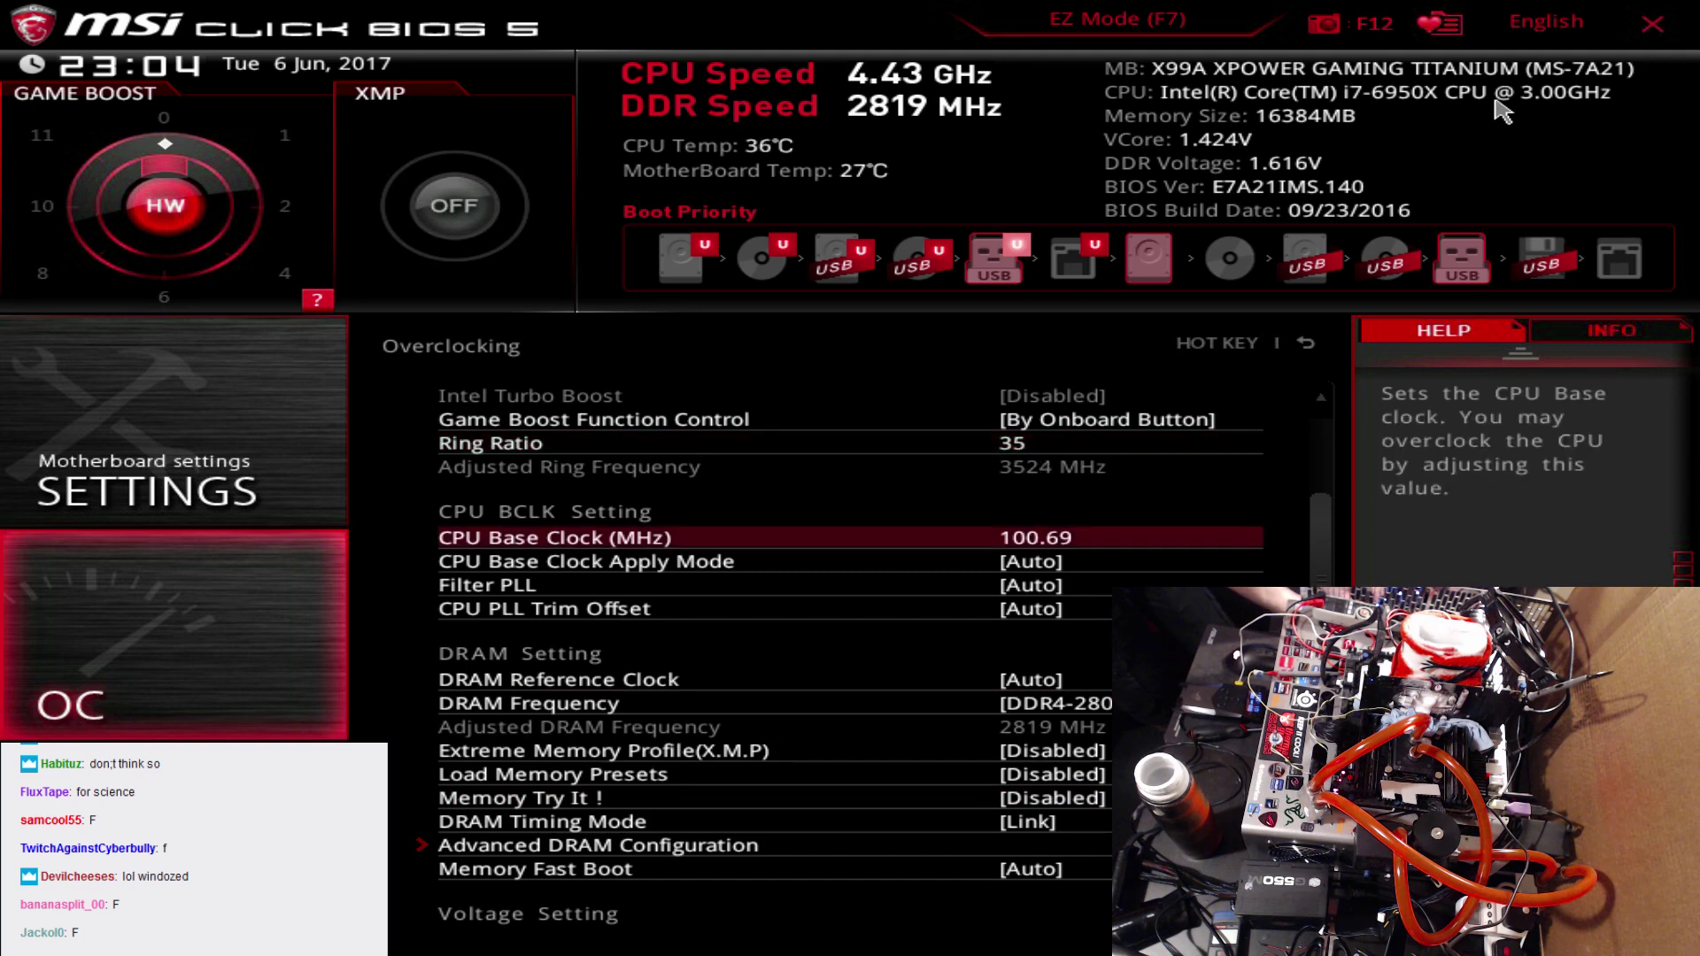
{"action": "key", "text": "Down"}
{"action": "key", "text": "Down"}
{"action": "key", "text": "Down"}
{"action": "key", "text": "Down"}
{"action": "key", "text": "Down"}
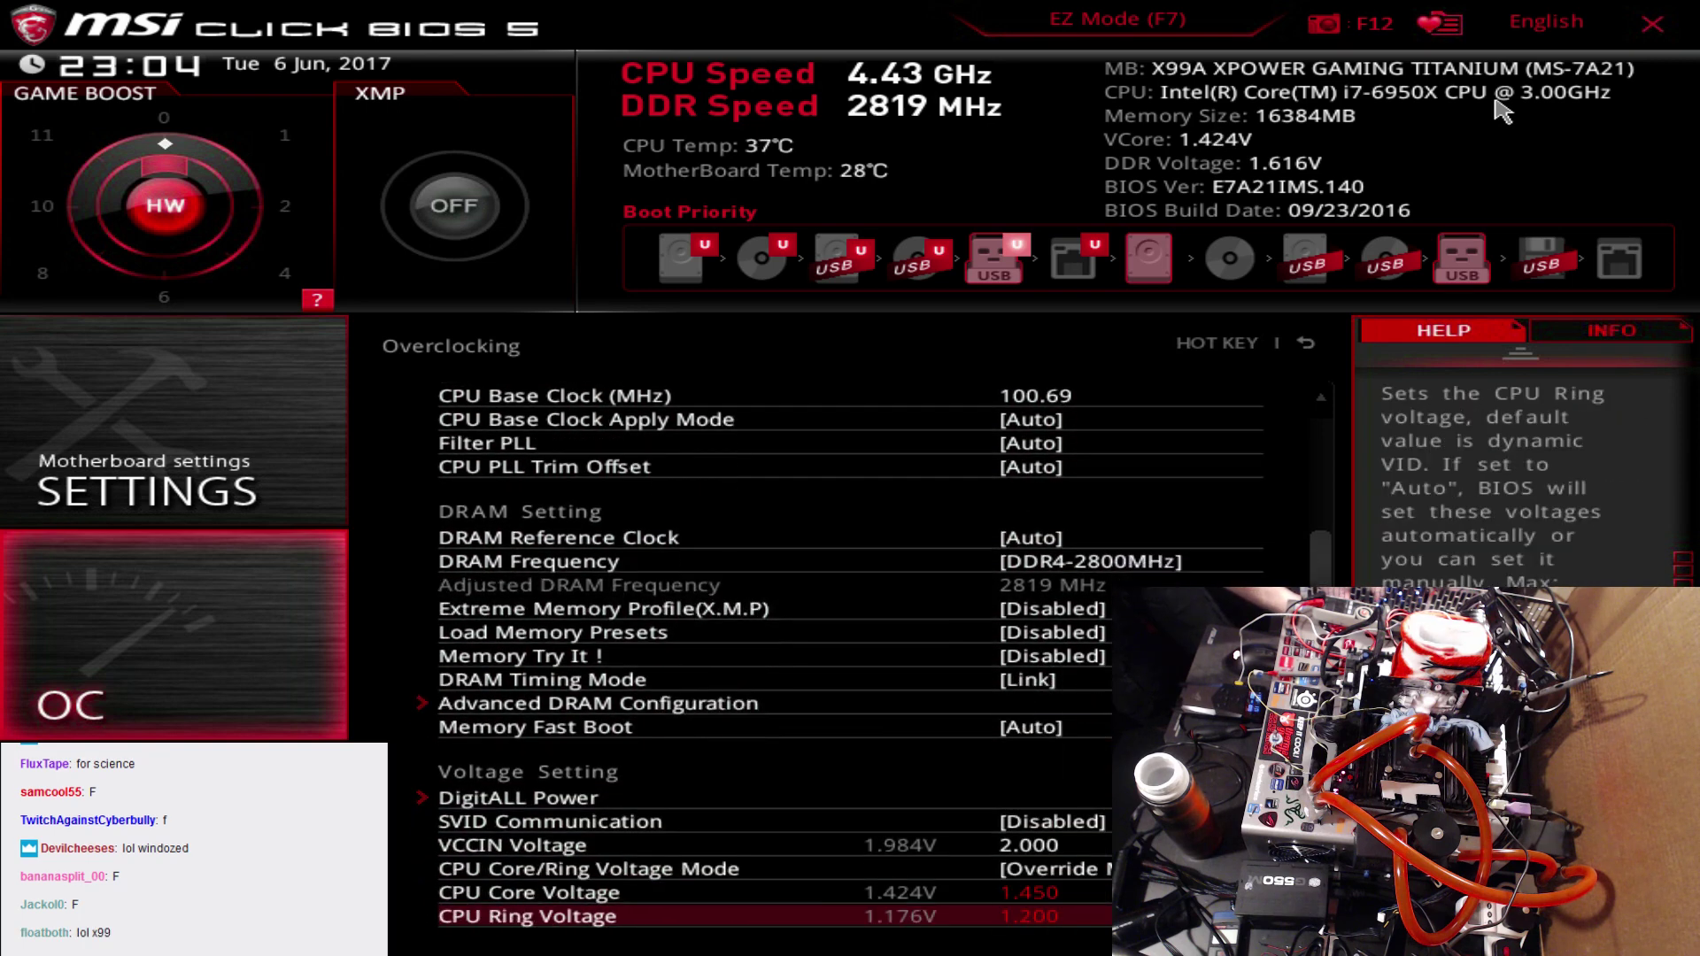
{"action": "type", "text": "5"}
{"action": "key", "text": "Return"}
- Raise the tCL memory timing by one in the advanced DRAM configuration and return to the overclocking settings
{"action": "key", "text": "Up"}
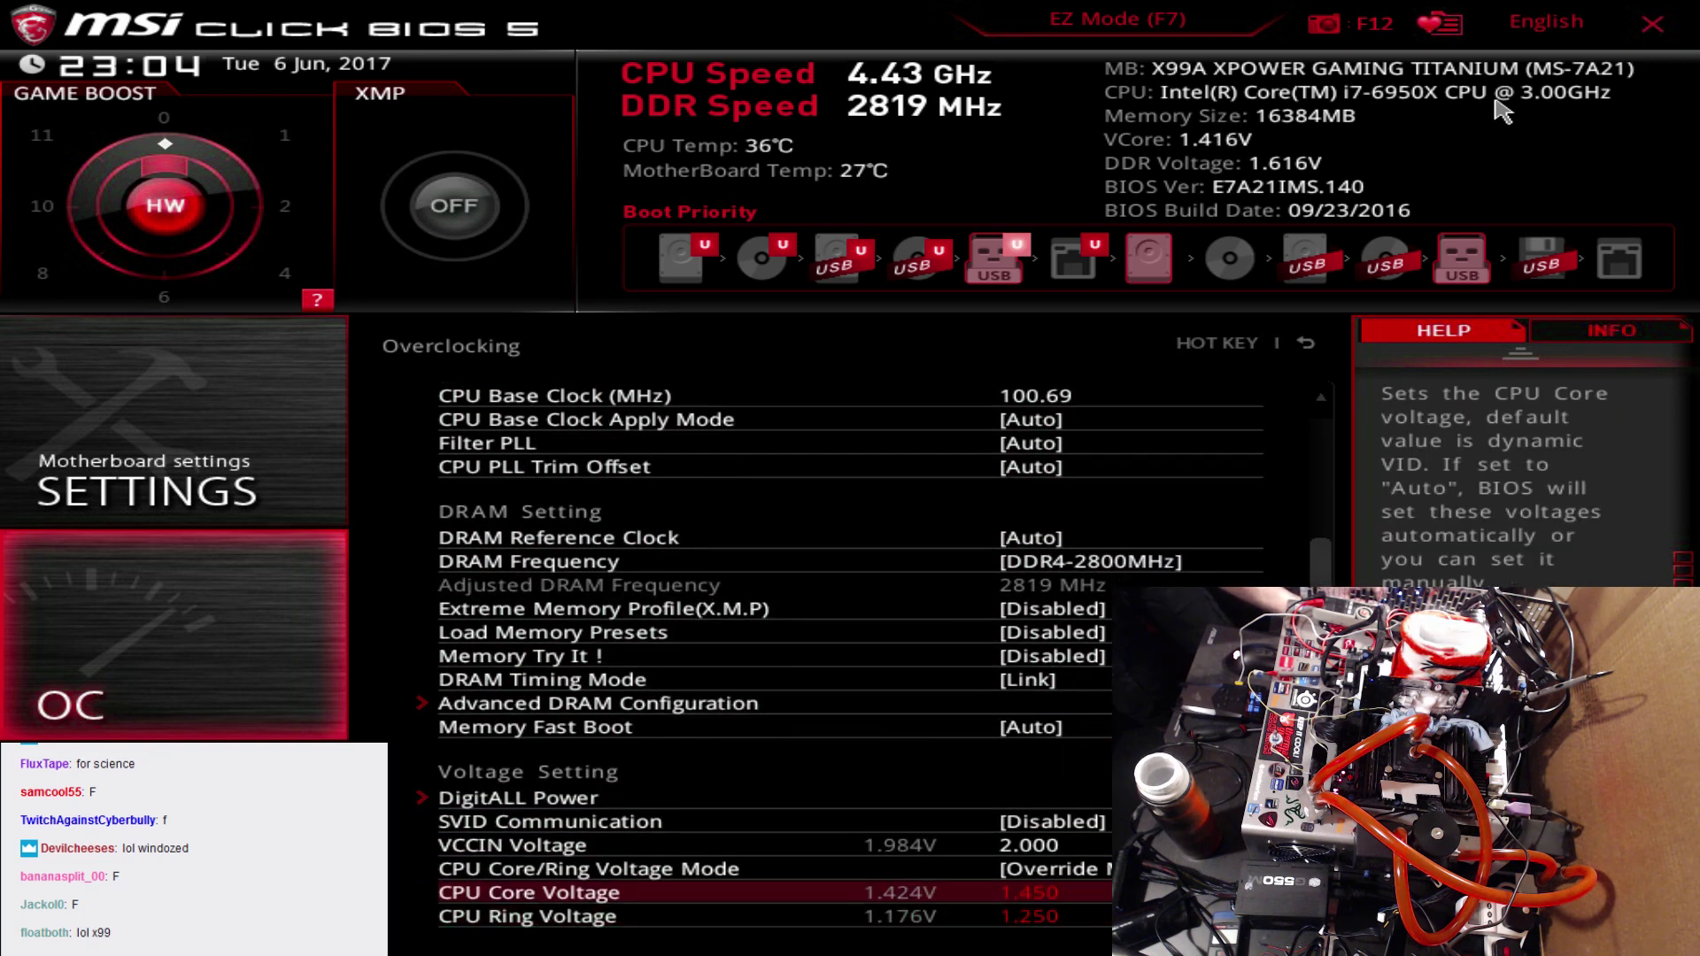
{"action": "key", "text": "Up"}
{"action": "key", "text": "Up"}
{"action": "key", "text": "Up"}
{"action": "key", "text": "Up"}
{"action": "key", "text": "Up"}
{"action": "key", "text": "Up"}
{"action": "key", "text": "Return"}
{"action": "key", "text": "Down"}
{"action": "key", "text": "Down"}
{"action": "key", "text": "Down"}
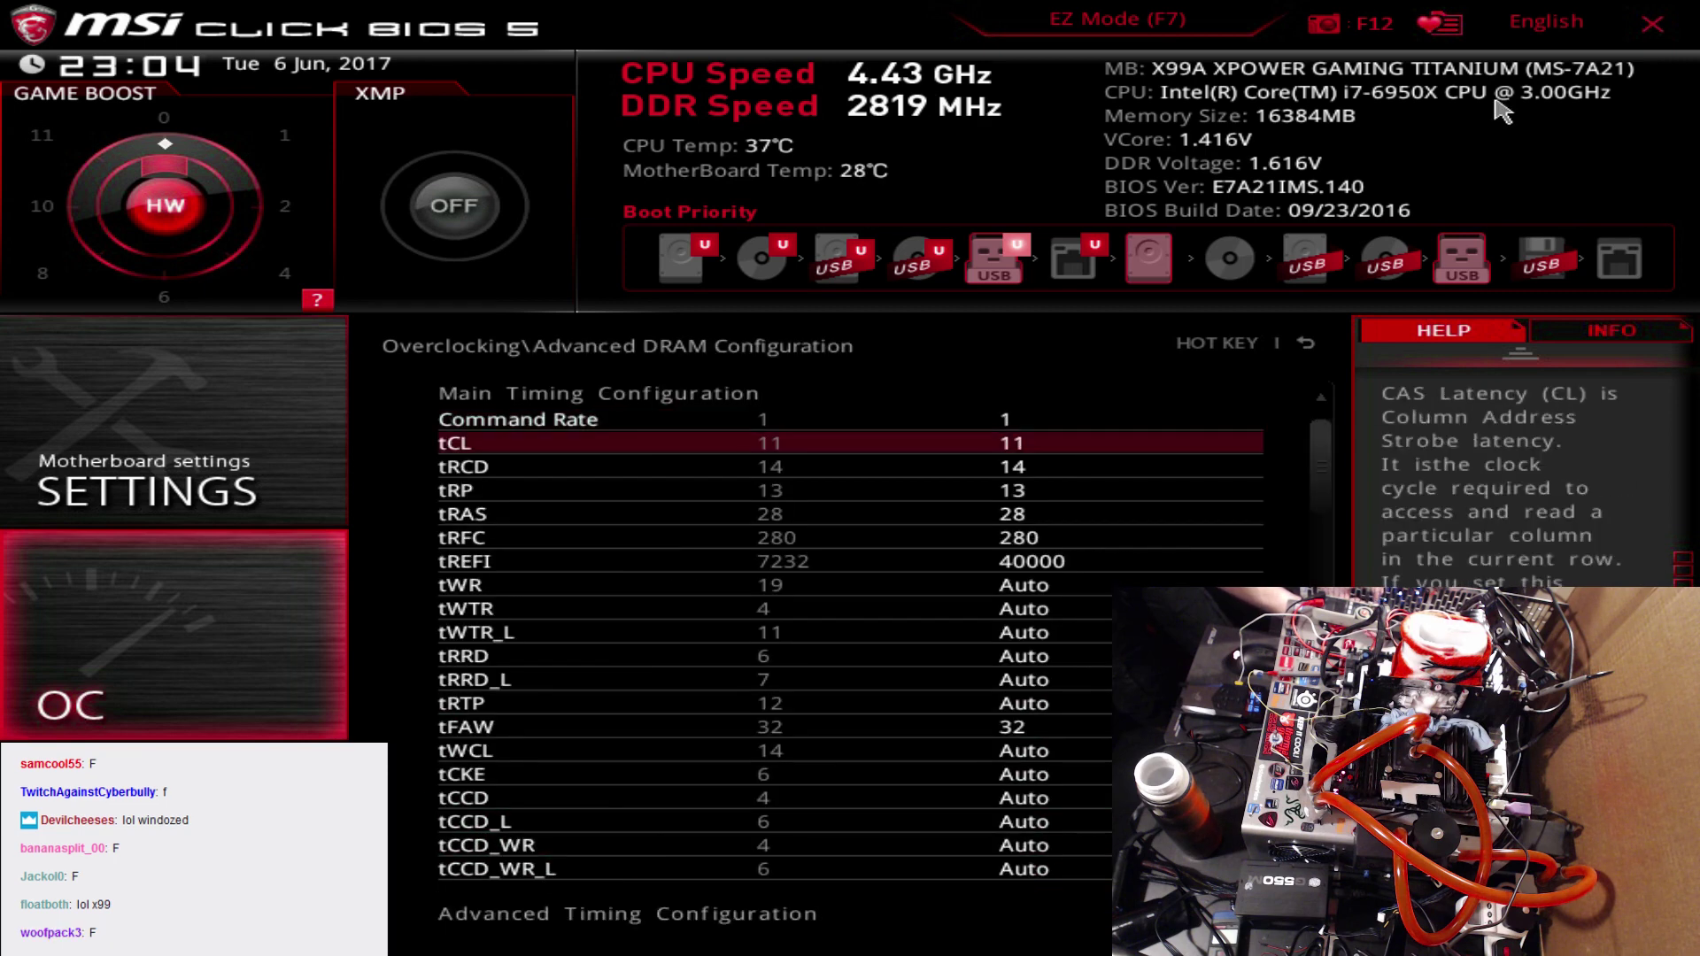
{"action": "key", "text": "minus"}
{"action": "key", "text": "Up"}
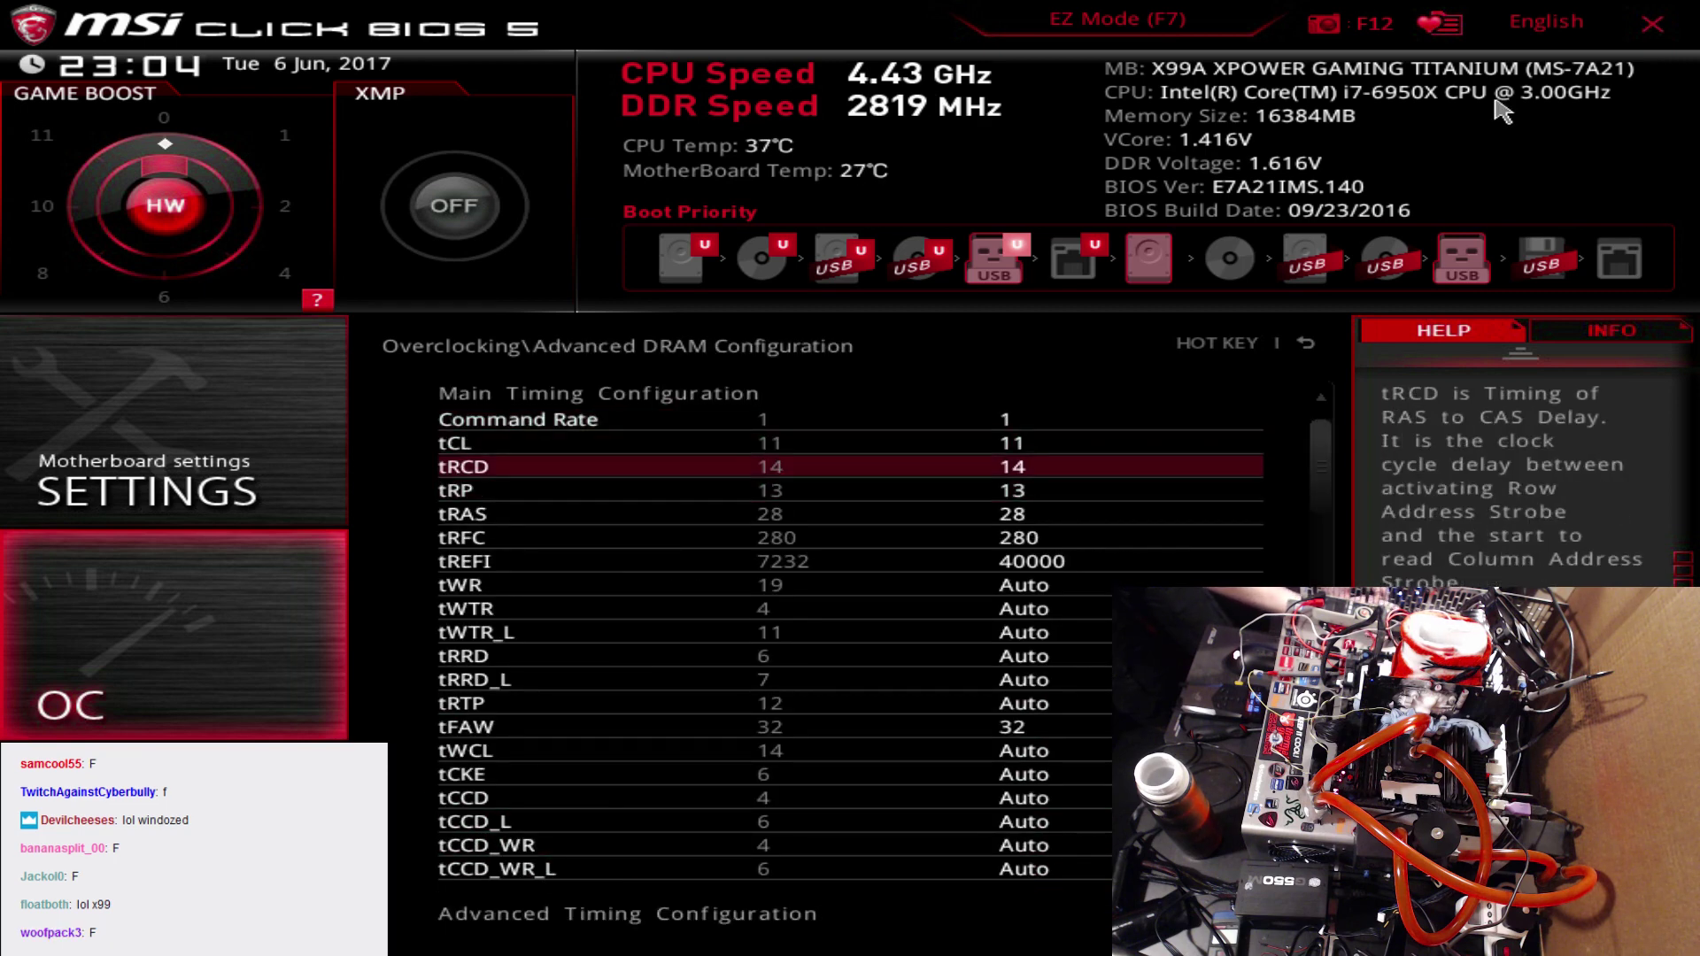
{"action": "key", "text": "Up"}
{"action": "key", "text": "plus"}
{"action": "key", "text": "Escape"}
{"action": "key", "text": "Down"}
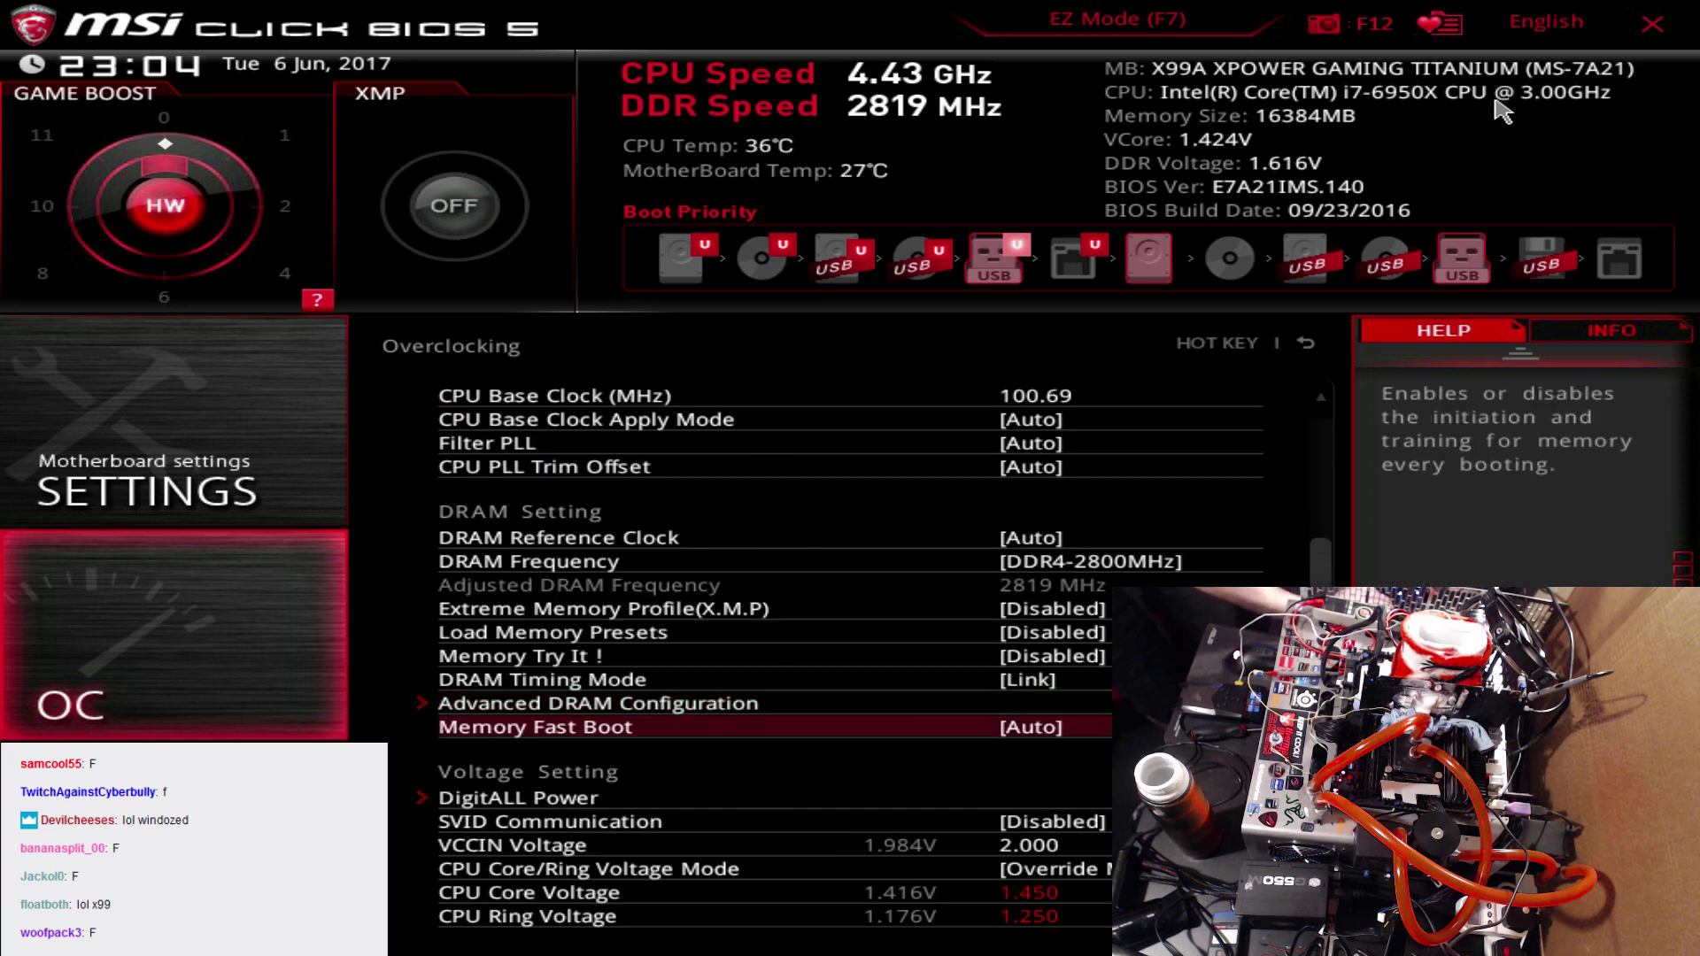
- Set the DRAM CH_A/B and CH_C/D voltages to 1.650 V in the voltage settings
{"action": "key", "text": "Down"}
{"action": "key", "text": "Down"}
{"action": "key", "text": "Down"}
{"action": "key", "text": "Down"}
{"action": "key", "text": "Down"}
{"action": "key", "text": "Down"}
{"action": "key", "text": "Down"}
{"action": "key", "text": "Down"}
{"action": "key", "text": "Down"}
{"action": "key", "text": "Down"}
{"action": "key", "text": "Down"}
{"action": "key", "text": "Down"}
{"action": "key", "text": "Down"}
{"action": "key", "text": "Down"}
{"action": "key", "text": "Down"}
{"action": "key", "text": "Down"}
{"action": "key", "text": "Down"}
{"action": "key", "text": "Down"}
{"action": "key", "text": "Down"}
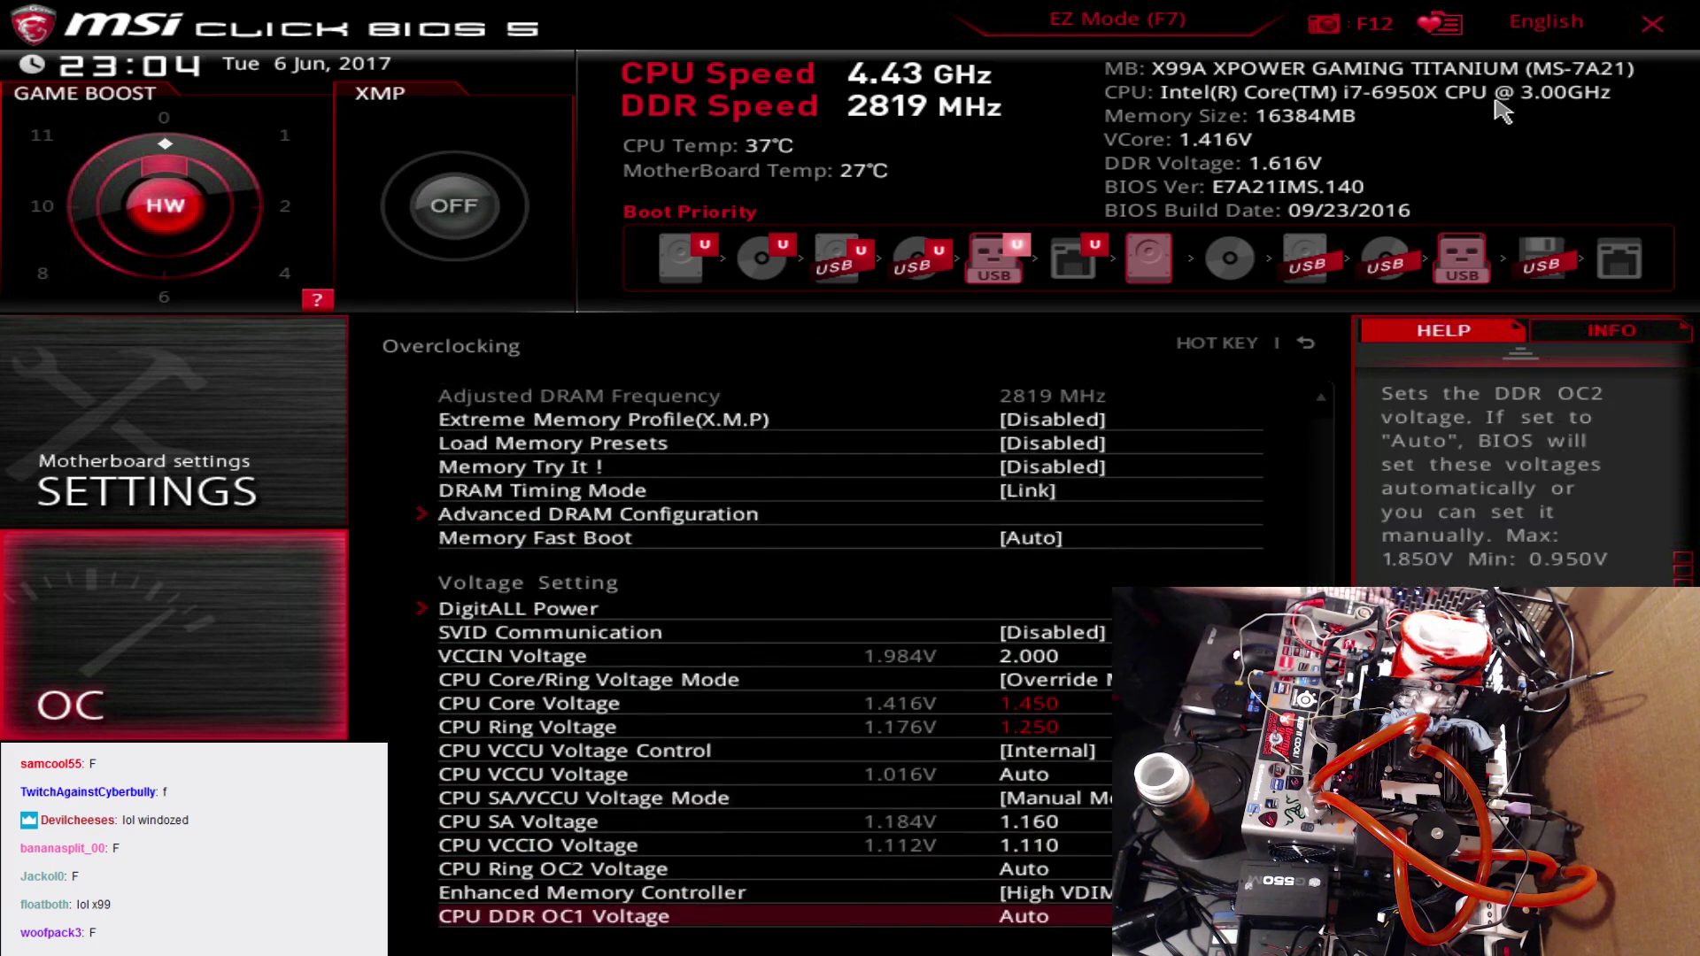
{"action": "key", "text": "Down"}
{"action": "key", "text": "Down"}
{"action": "key", "text": "Up"}
{"action": "key", "text": "Up"}
{"action": "key", "text": "Up"}
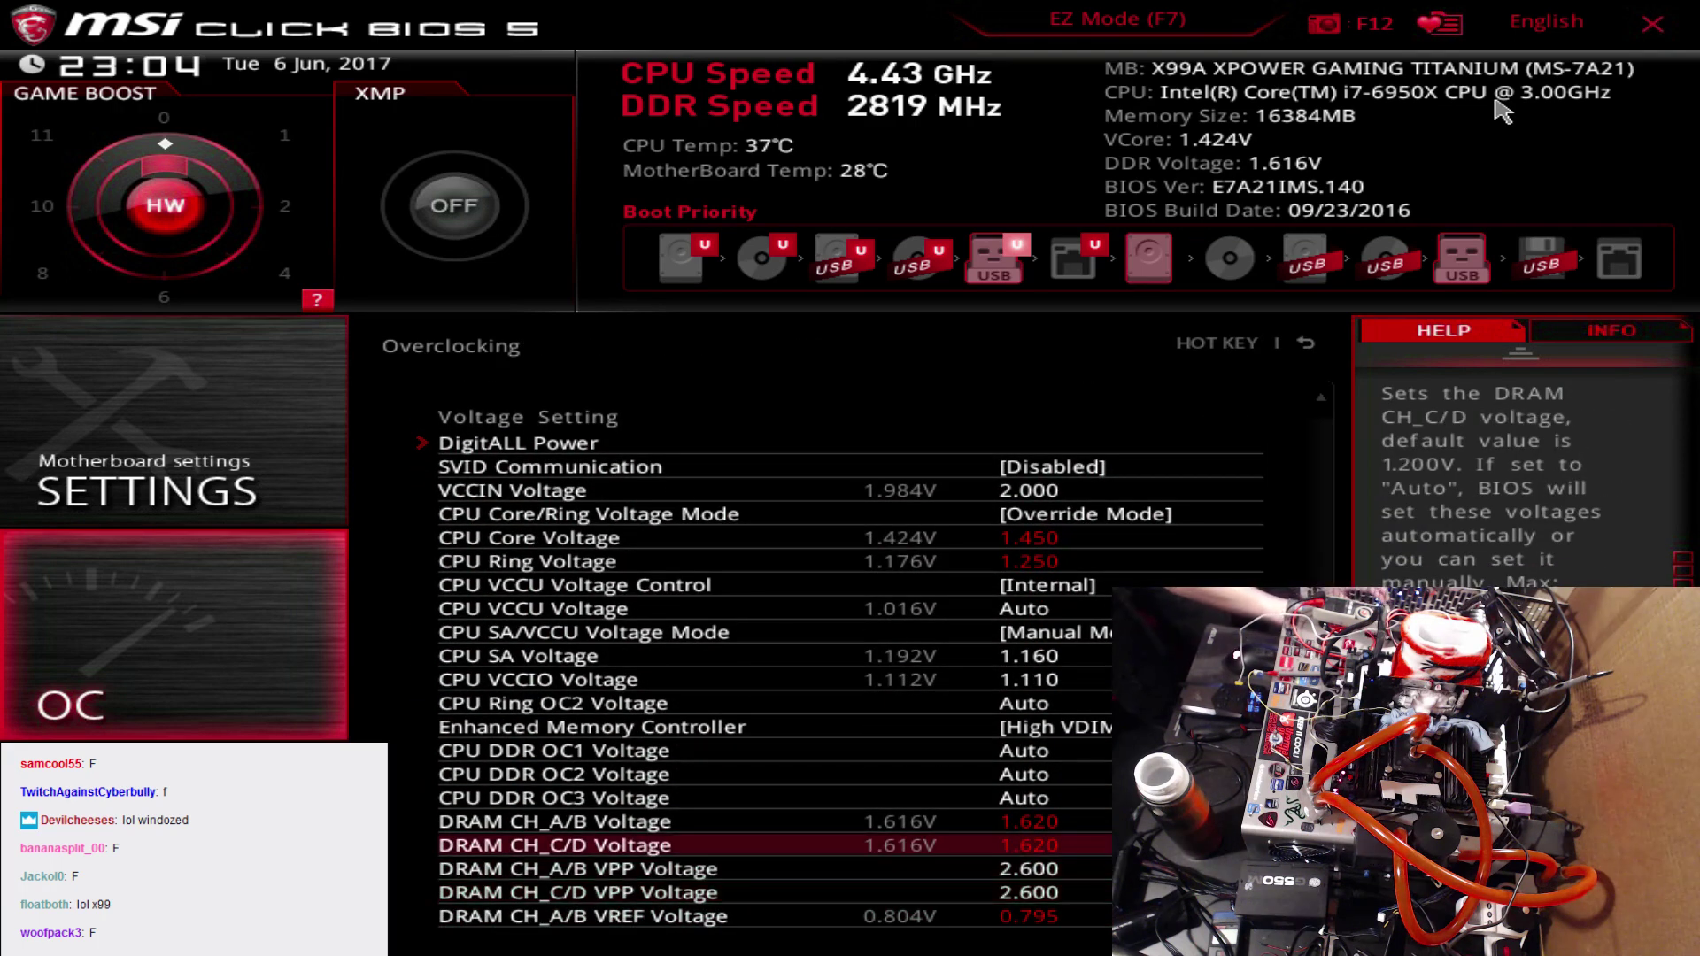
{"action": "key", "text": "Up"}
{"action": "key", "text": "plus"}
{"action": "key", "text": "plus"}
{"action": "key", "text": "plus"}
{"action": "key", "text": "plus"}
{"action": "key", "text": "plus"}
{"action": "key", "text": "plus"}
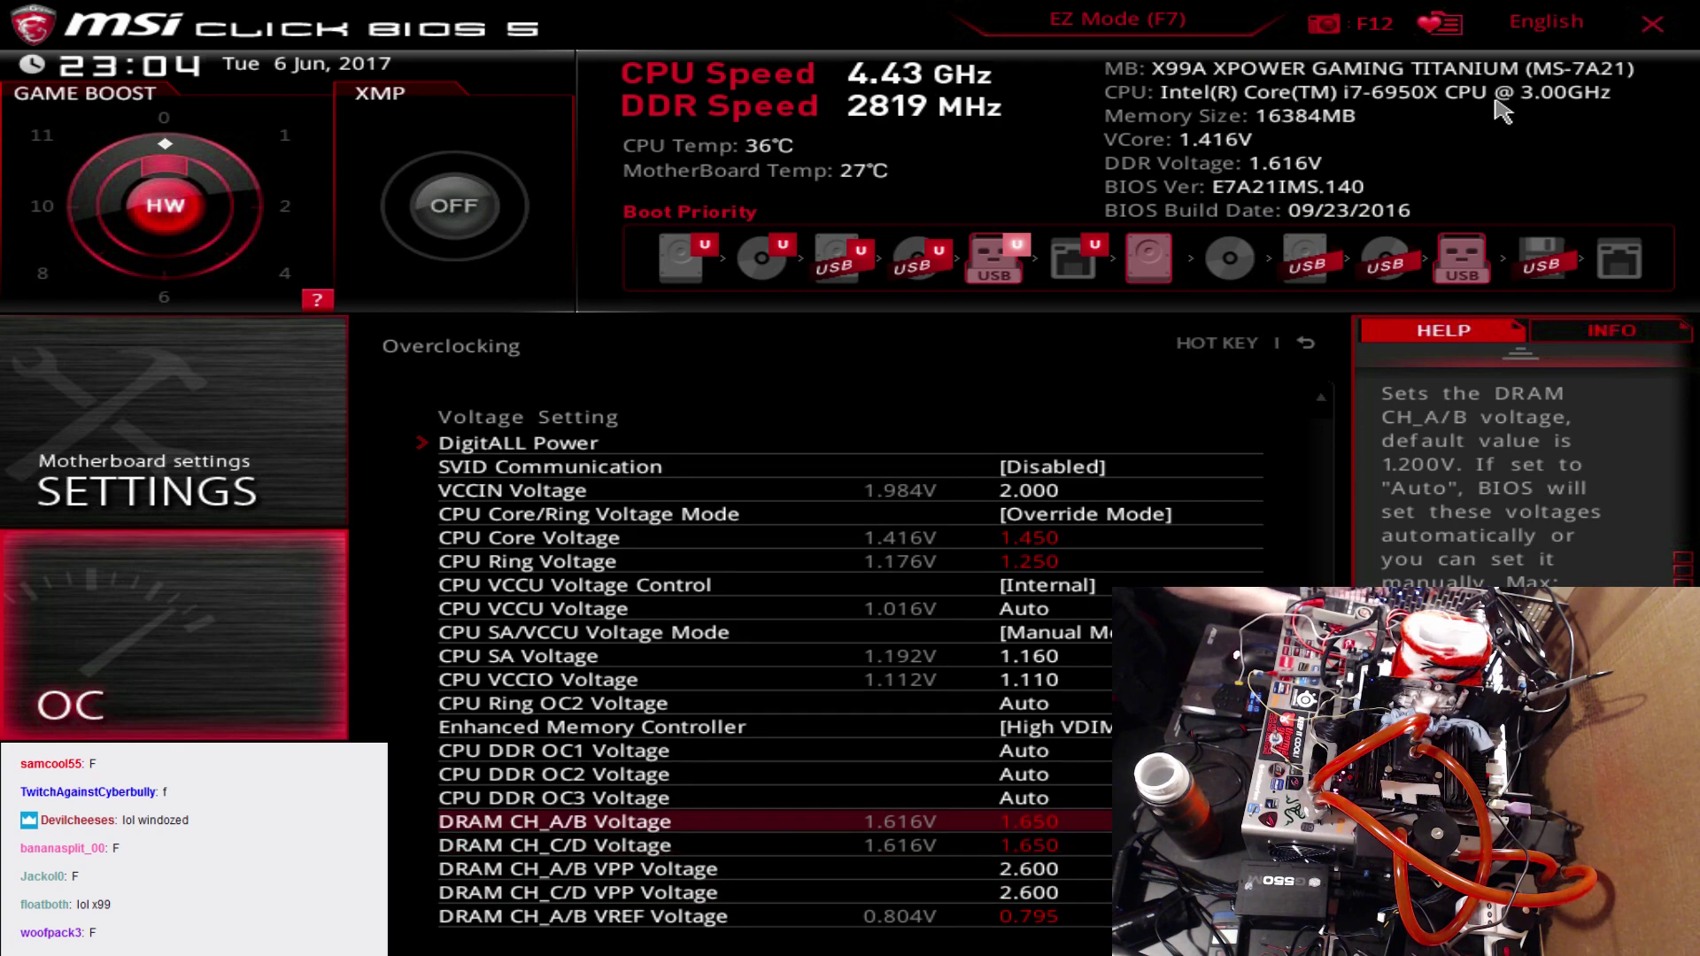
- Set the DRAM CH_A/B and CH_C/D VREF voltages to 0.815 V, and save the BIOS configuration with a restart
{"action": "key", "text": "Down"}
{"action": "key", "text": "Down"}
{"action": "key", "text": "Down"}
{"action": "key", "text": "Down"}
{"action": "key", "text": "plus"}
{"action": "key", "text": "plus"}
{"action": "key", "text": "plus"}
{"action": "key", "text": "Down"}
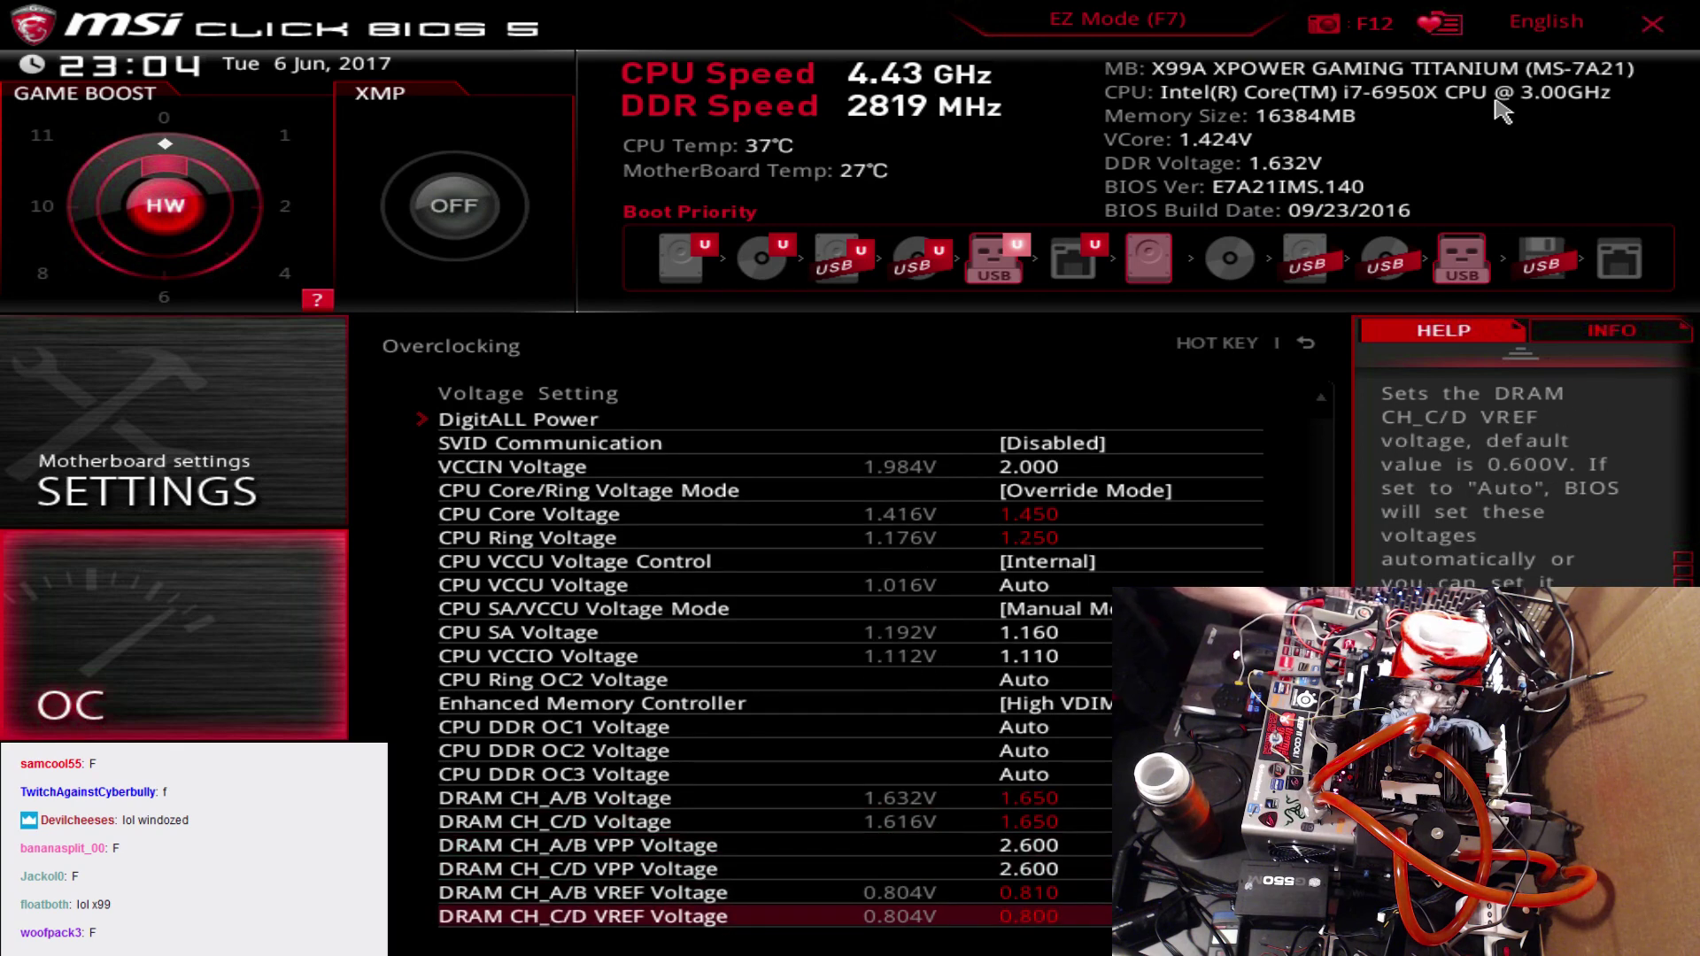
{"action": "key", "text": "plus"}
{"action": "key", "text": "plus"}
{"action": "key", "text": "plus"}
{"action": "key", "text": "Up"}
{"action": "key", "text": "plus"}
{"action": "key", "text": "F10"}
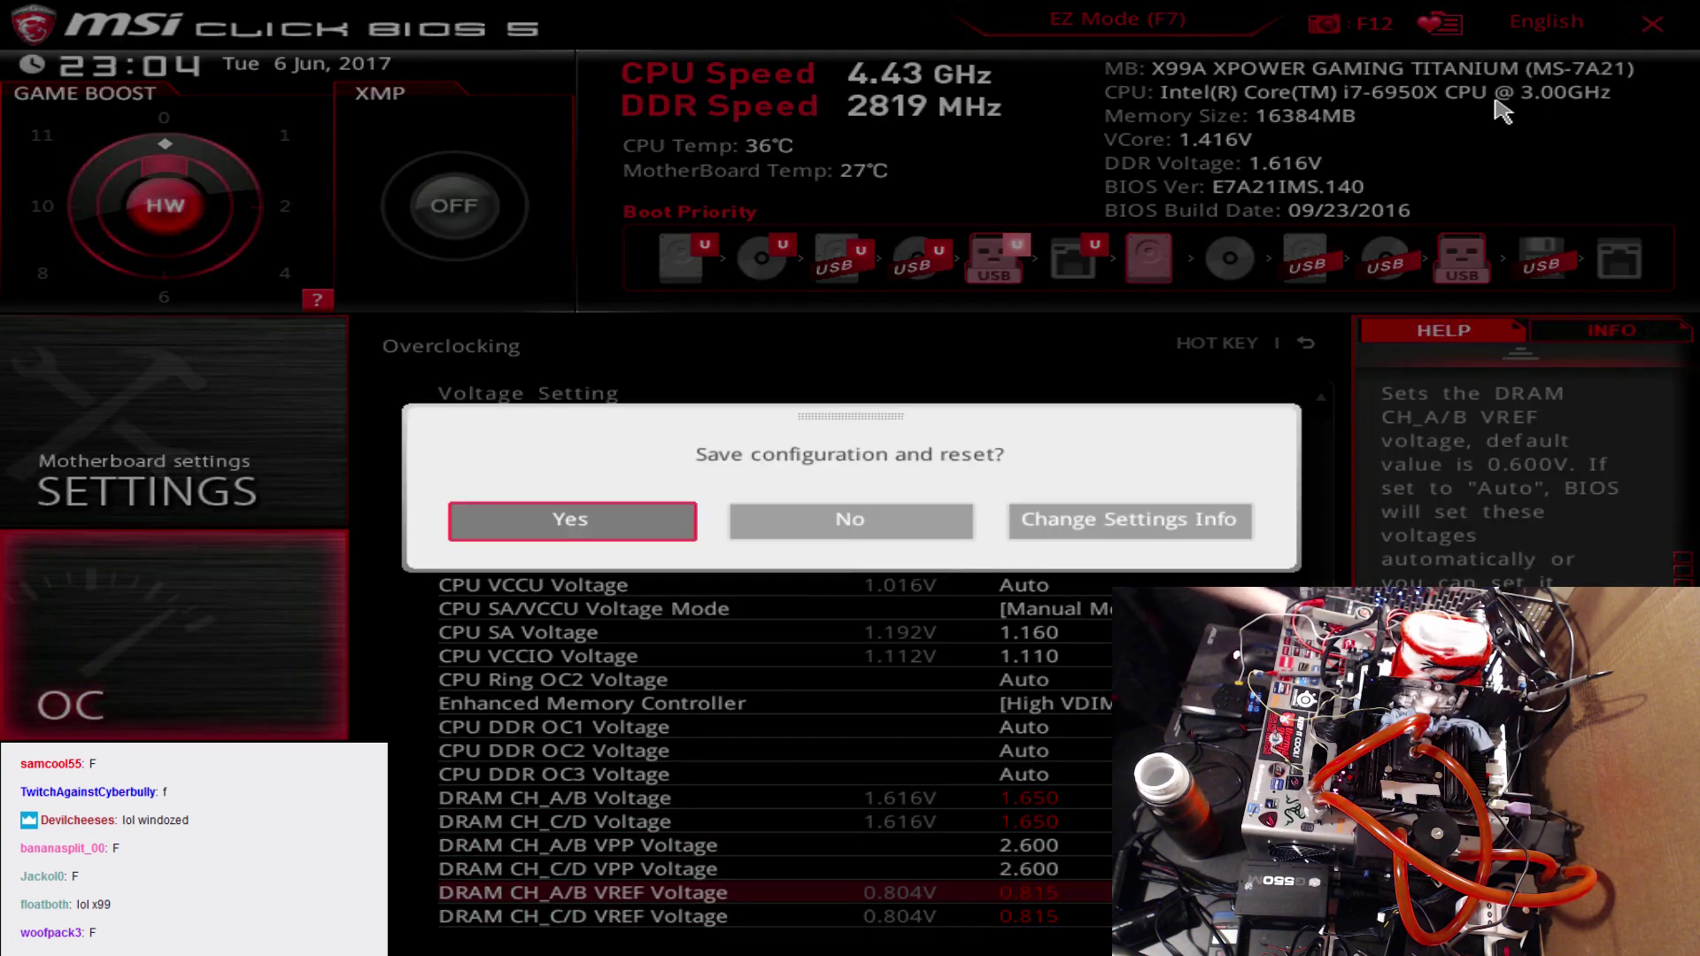
{"action": "key", "text": "Escape"}
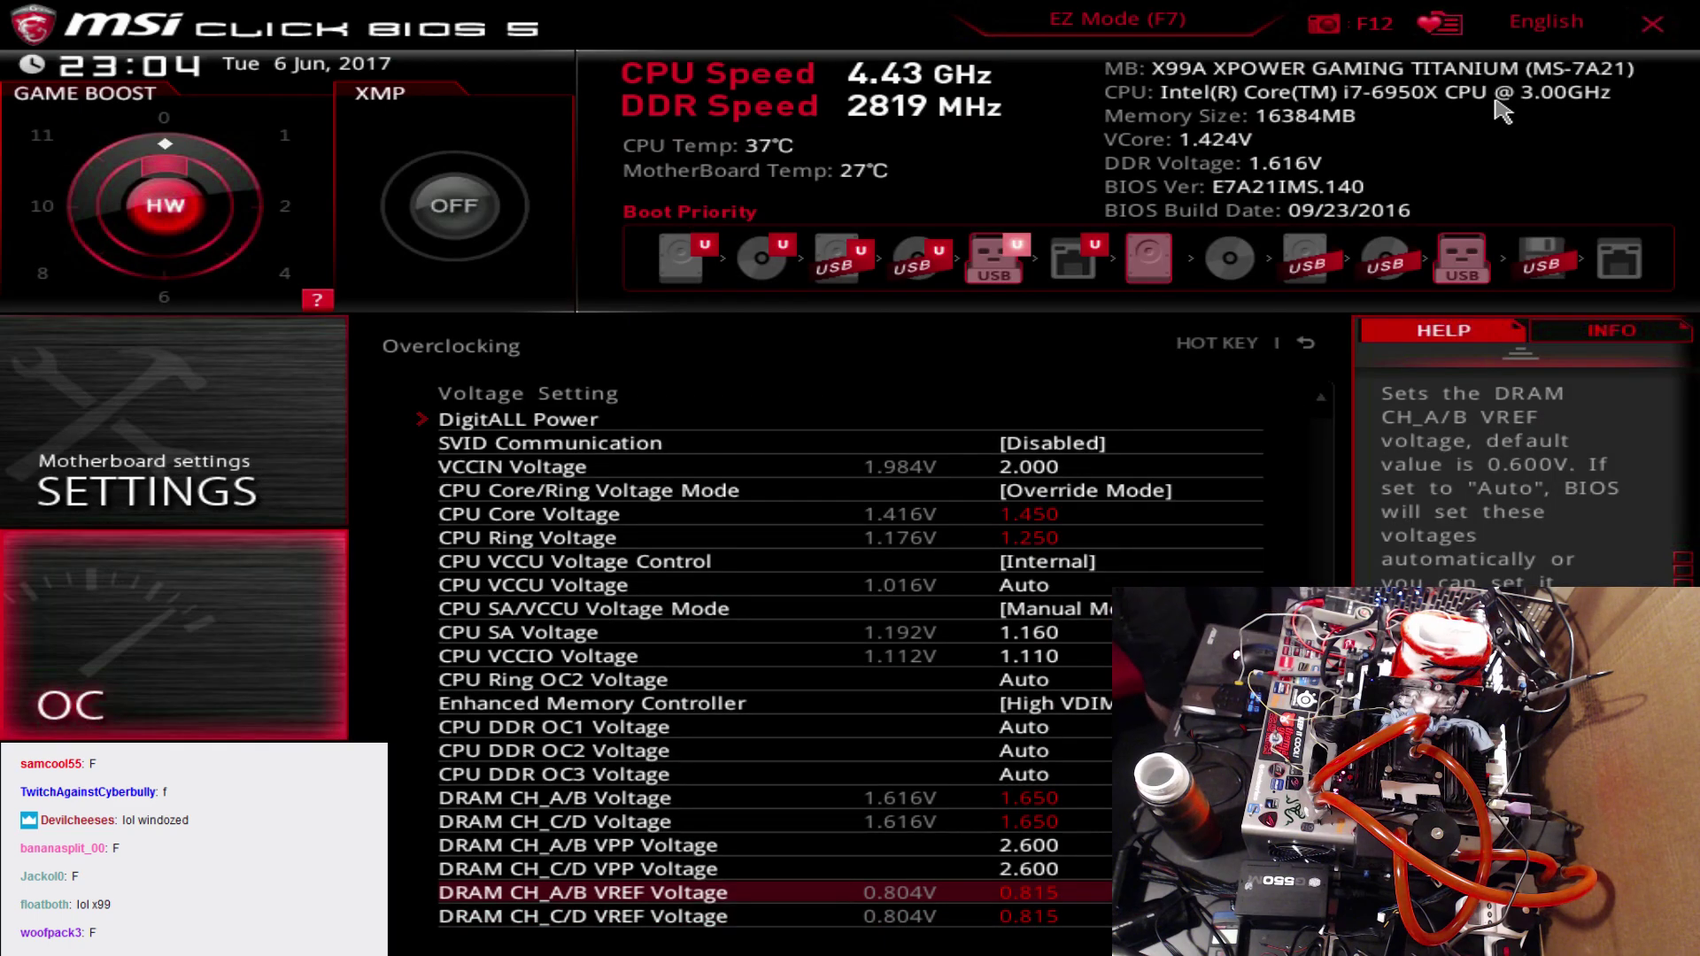
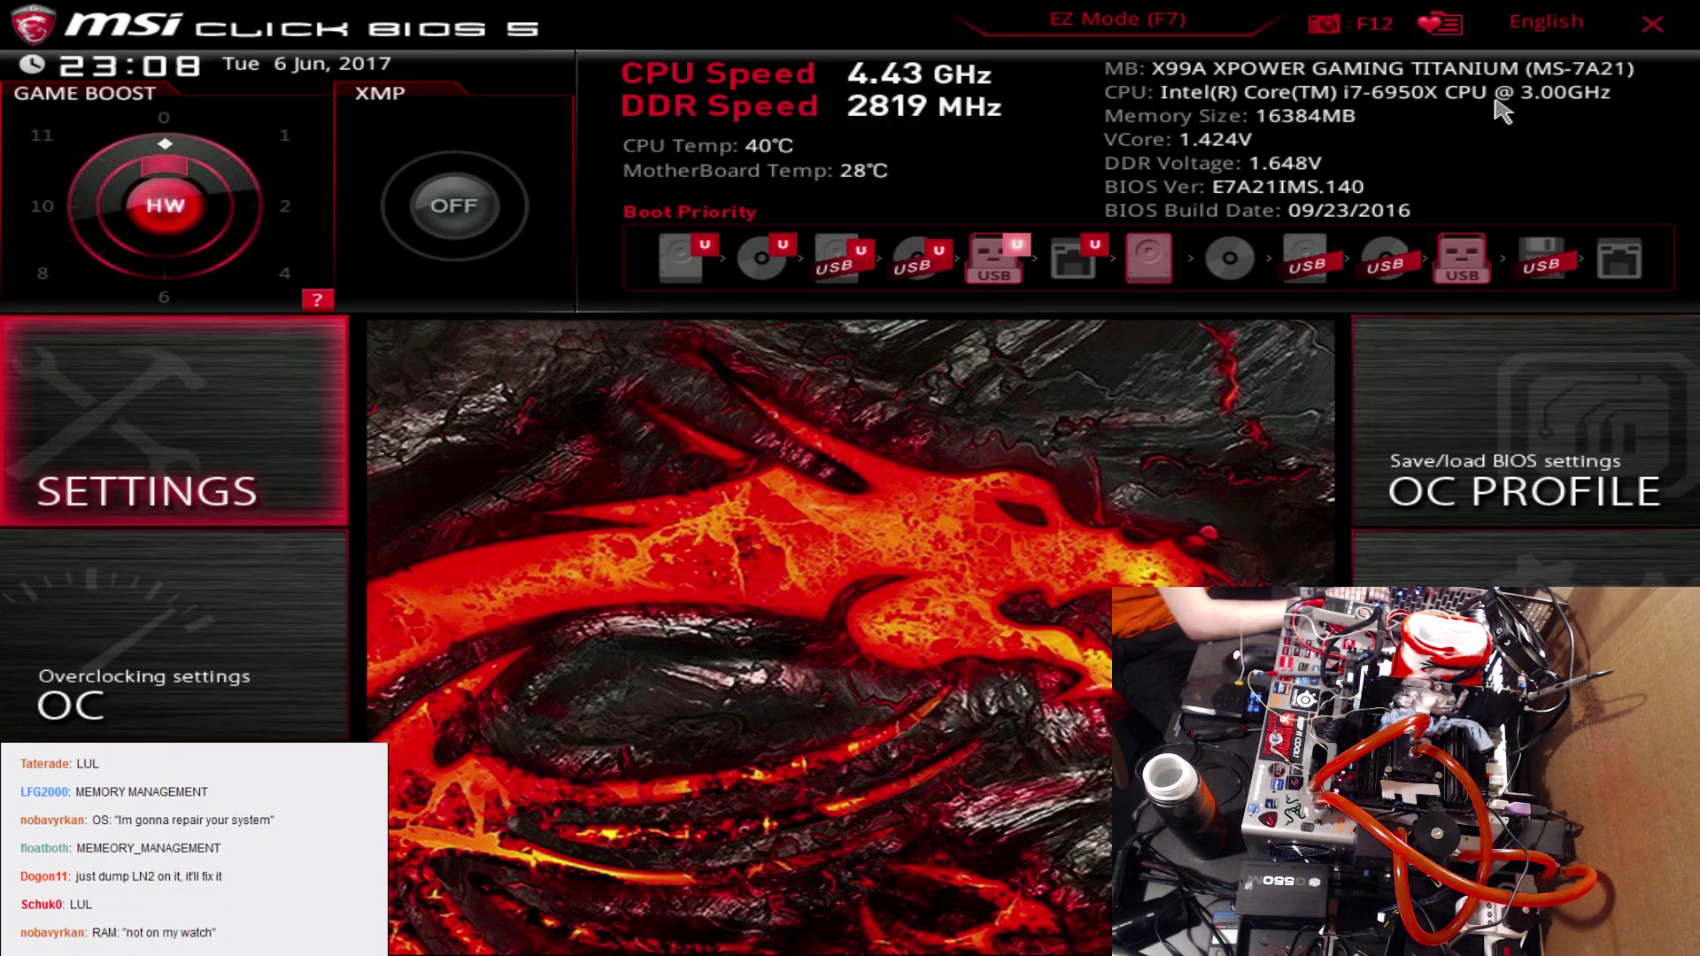
- Set the tCL memory timing to 12 in the advanced DRAM configuration and return to the overclocking settings
{"action": "key", "text": "Down"}
{"action": "key", "text": "Return"}
{"action": "key", "text": "Down"}
{"action": "key", "text": "Down"}
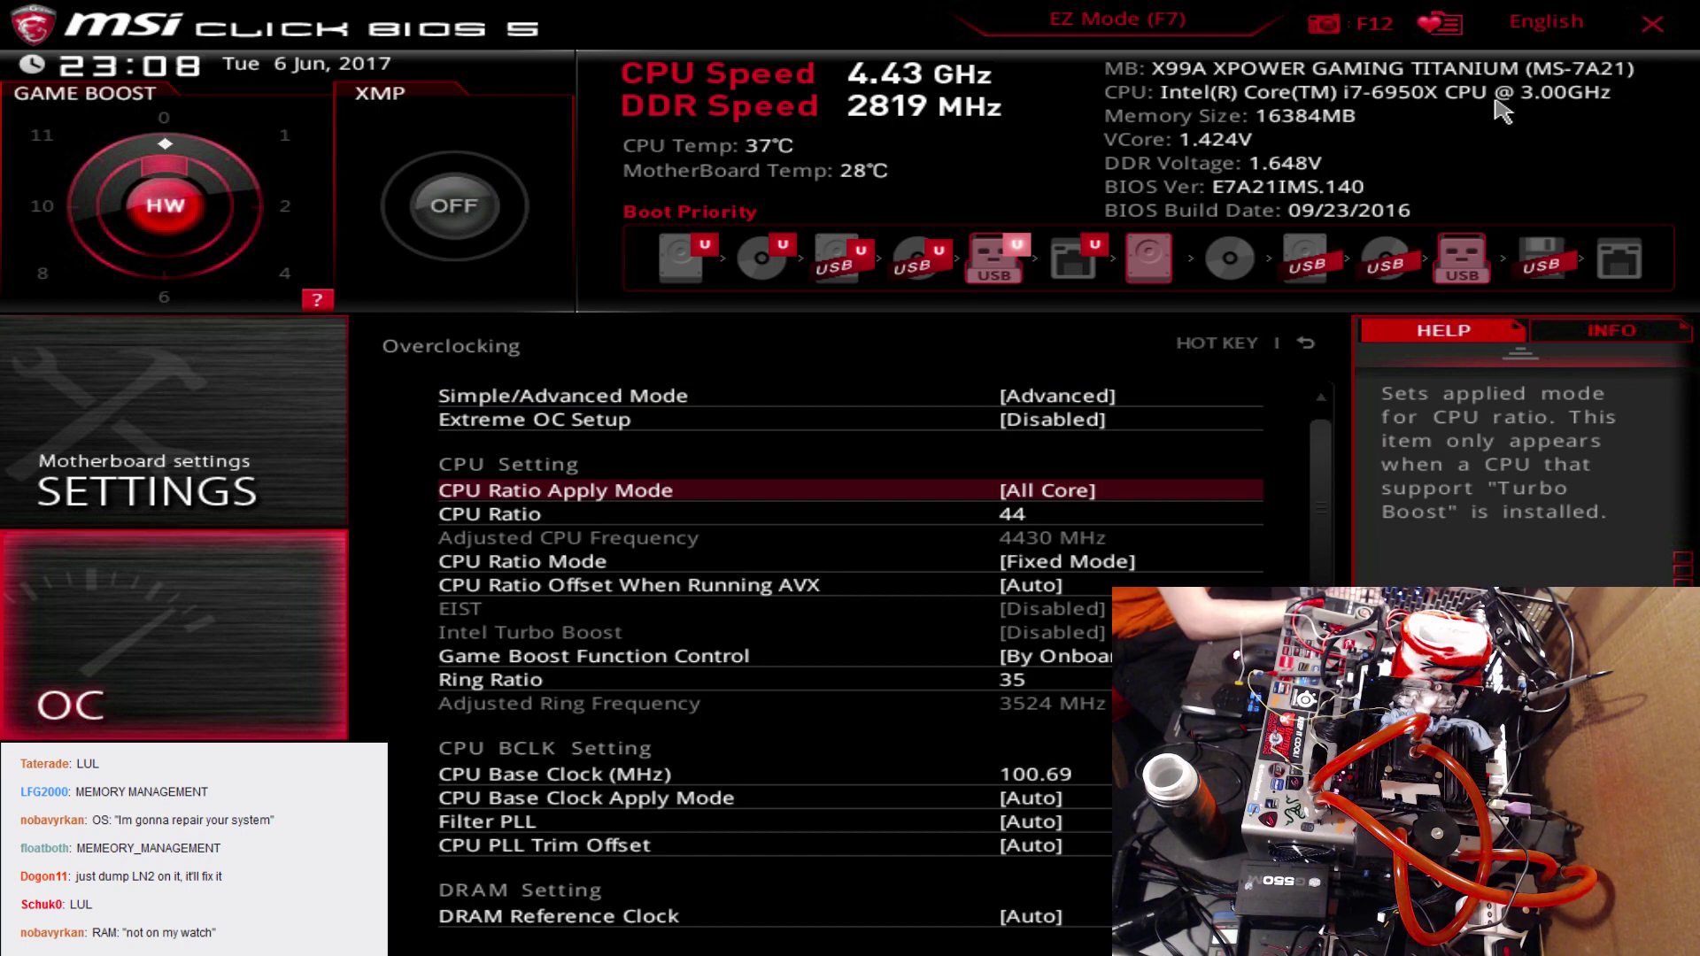
{"action": "key", "text": "Down"}
{"action": "key", "text": "Down"}
{"action": "key", "text": "Down"}
{"action": "key", "text": "Down"}
{"action": "key", "text": "Down"}
{"action": "key", "text": "Down"}
{"action": "key", "text": "Down"}
{"action": "key", "text": "Down"}
{"action": "key", "text": "Down"}
{"action": "key", "text": "Down"}
{"action": "key", "text": "Down"}
{"action": "key", "text": "Down"}
{"action": "key", "text": "Down"}
{"action": "key", "text": "Down"}
{"action": "key", "text": "Down"}
{"action": "key", "text": "Down"}
{"action": "key", "text": "Down"}
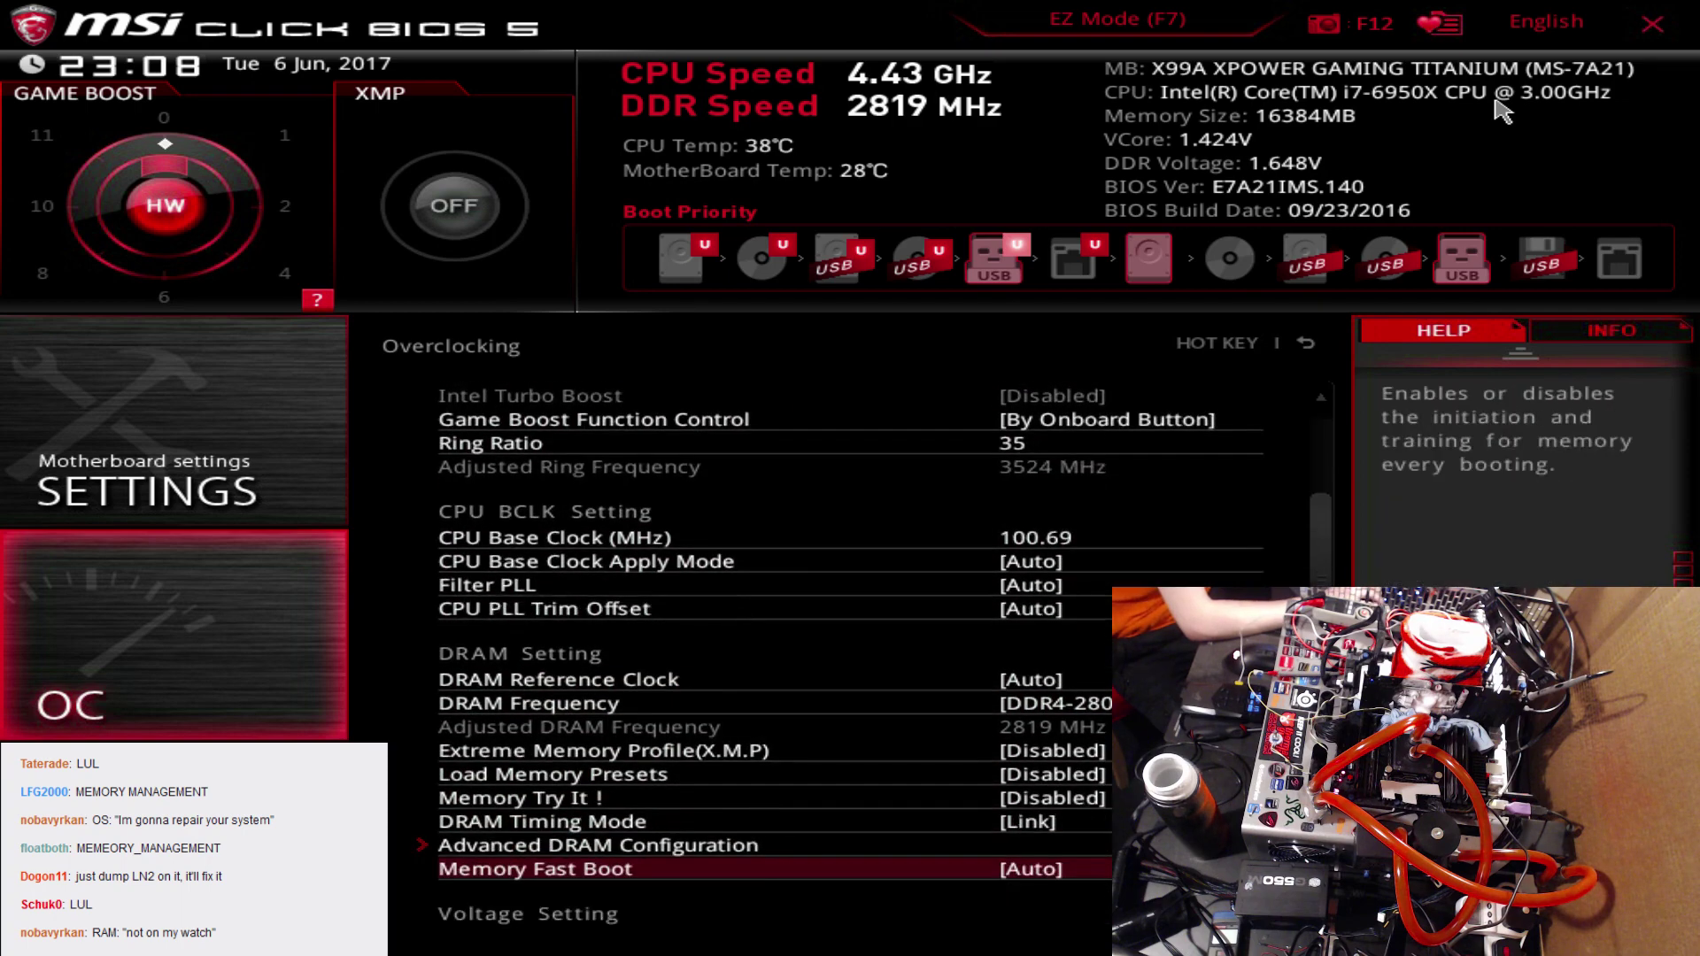
{"action": "key", "text": "Up"}
{"action": "key", "text": "Return"}
{"action": "key", "text": "Down"}
{"action": "key", "text": "plus"}
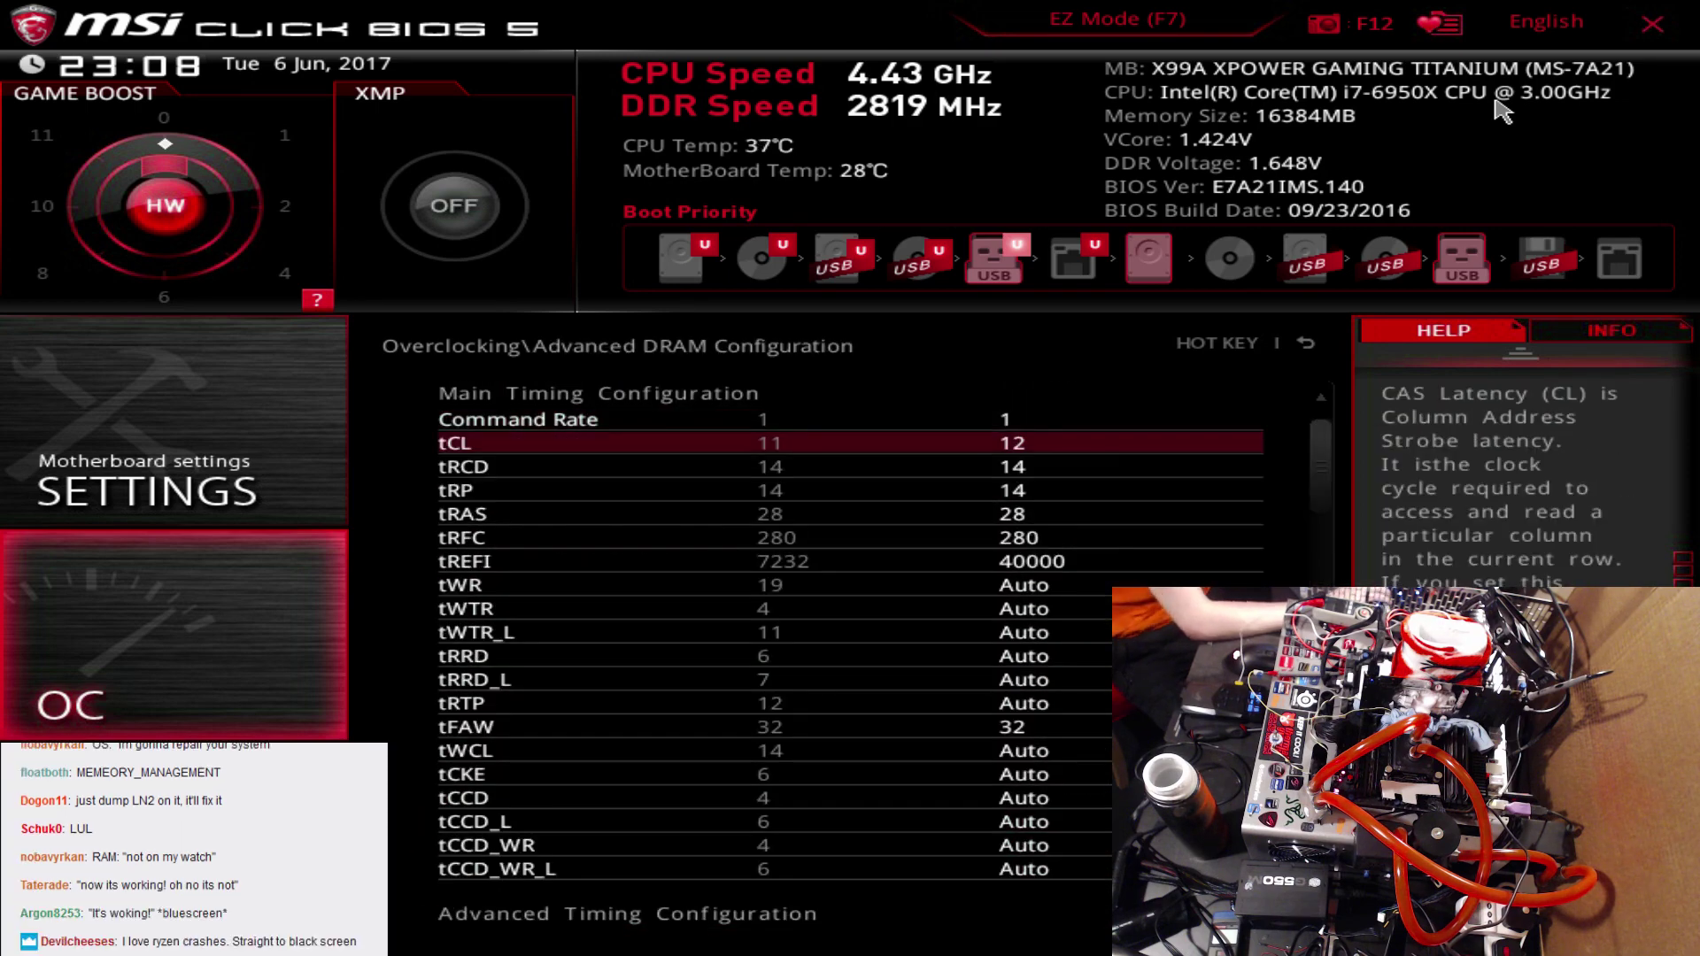
{"action": "key", "text": "Escape"}
{"action": "key", "text": "Escape"}
{"action": "key", "text": "Return"}
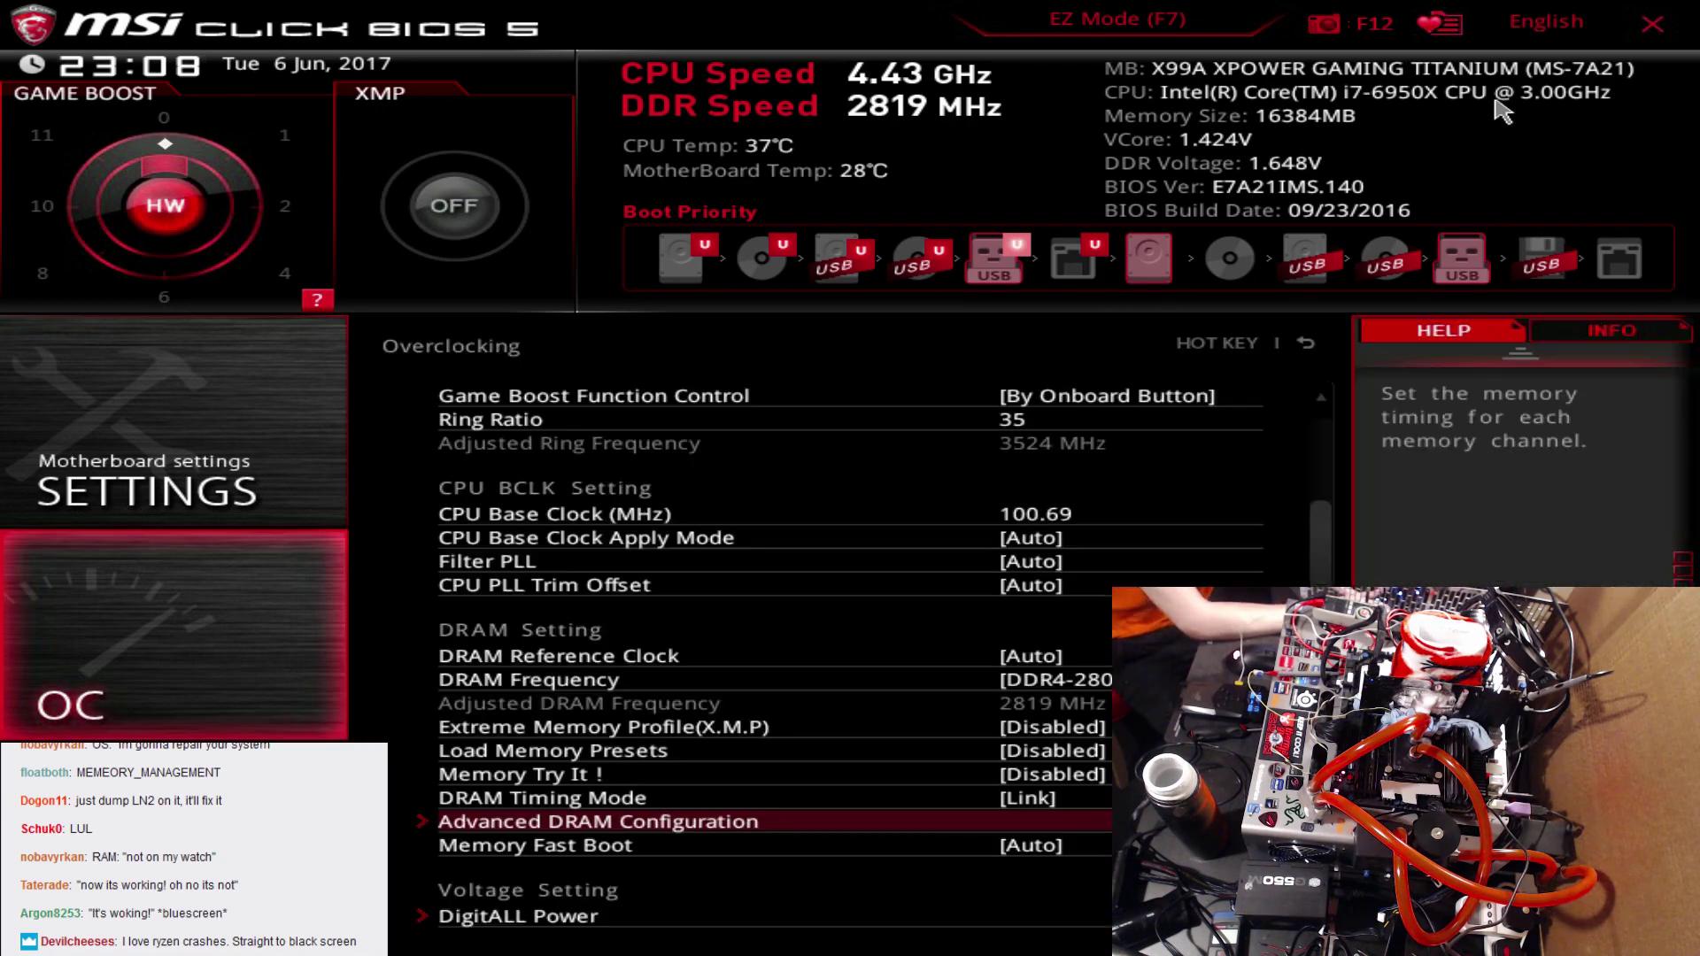
- Set the DRAM CH_A/B and CH_C/D voltages to 1.620 V
{"action": "key", "text": "Down"}
{"action": "key", "text": "Down"}
{"action": "key", "text": "Down"}
{"action": "key", "text": "Down"}
{"action": "key", "text": "Down"}
{"action": "key", "text": "Down"}
{"action": "key", "text": "Down"}
{"action": "key", "text": "Down"}
{"action": "key", "text": "Down"}
{"action": "key", "text": "Down"}
{"action": "key", "text": "Down"}
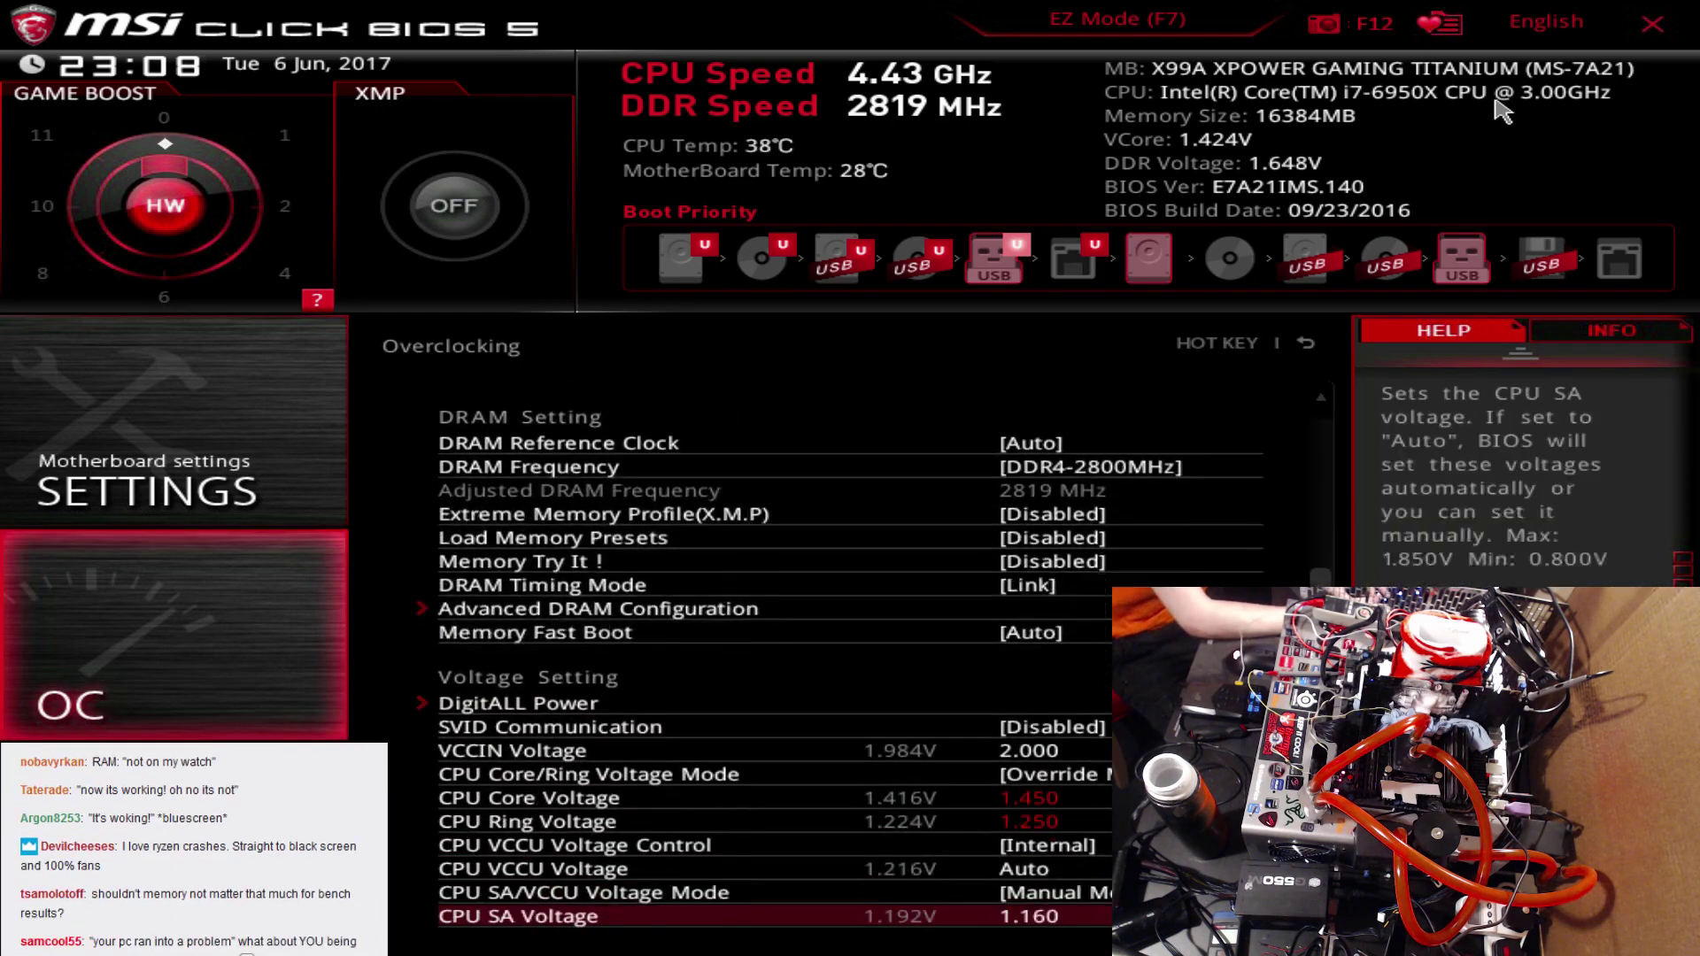
{"action": "key", "text": "Down"}
{"action": "key", "text": "Down"}
{"action": "key", "text": "Down"}
{"action": "key", "text": "Down"}
{"action": "key", "text": "Down"}
{"action": "key", "text": "Down"}
{"action": "key", "text": "Down"}
{"action": "key", "text": "Down"}
{"action": "key", "text": "Down"}
{"action": "key", "text": "Down"}
{"action": "key", "text": "Up"}
{"action": "key", "text": "Up"}
{"action": "key", "text": "Up"}
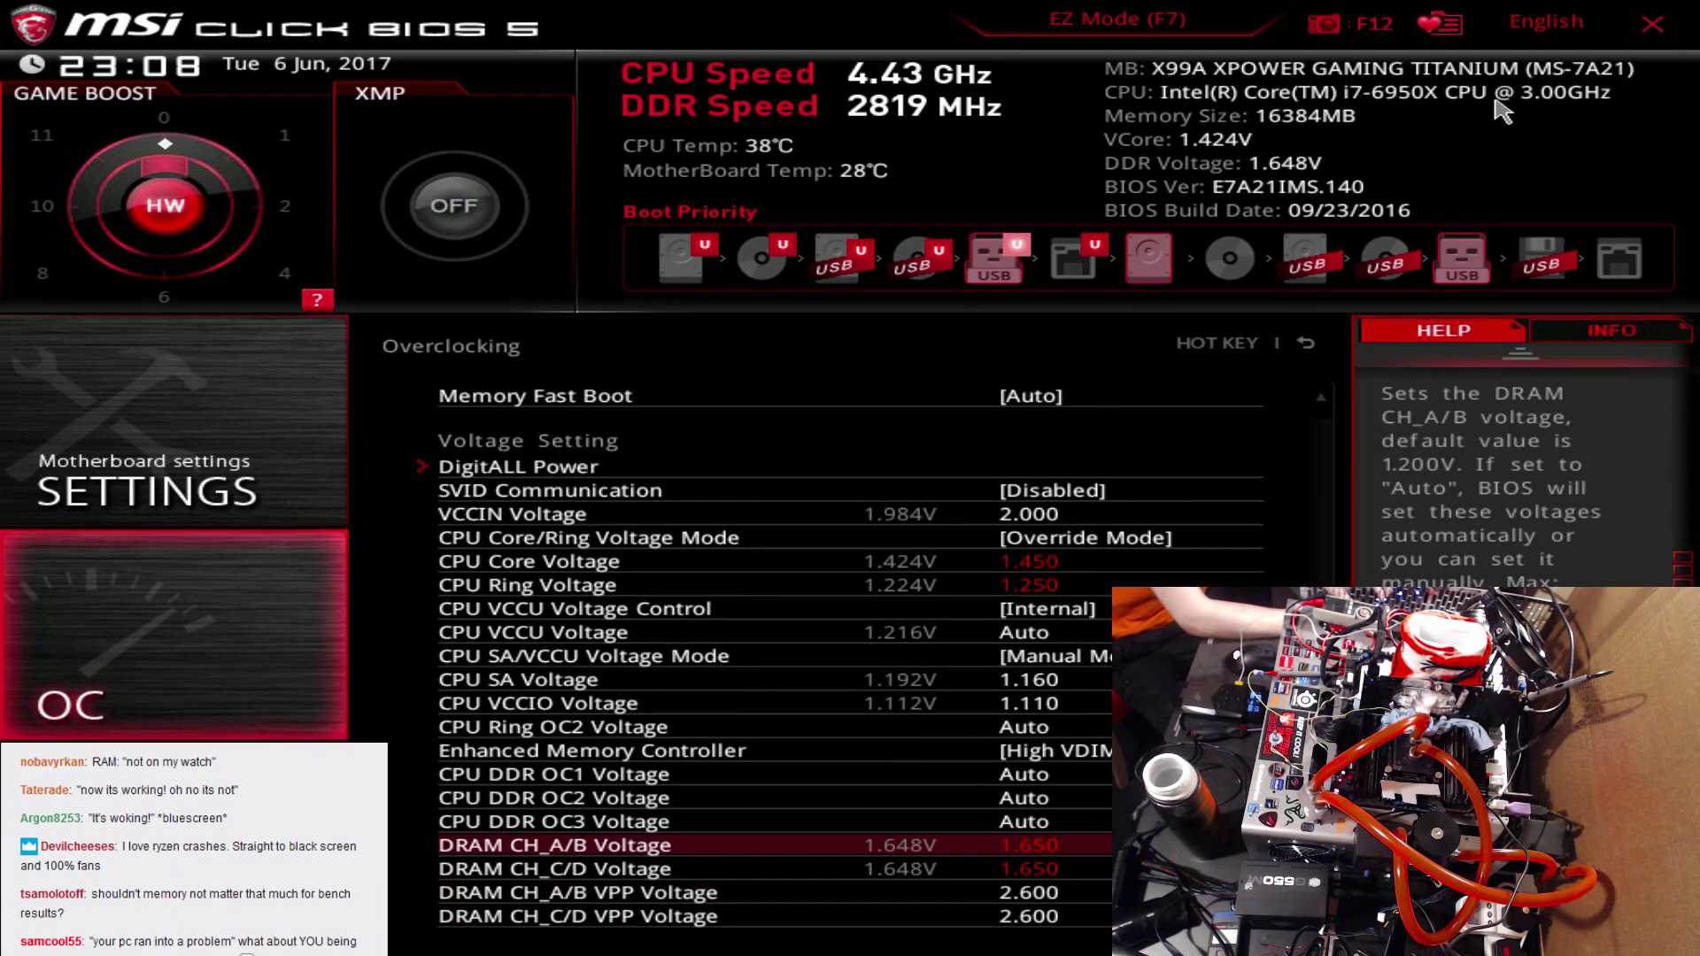
{"action": "type", "text": "1.620"}
{"action": "key", "text": "Down"}
{"action": "type", "text": "1.6"}
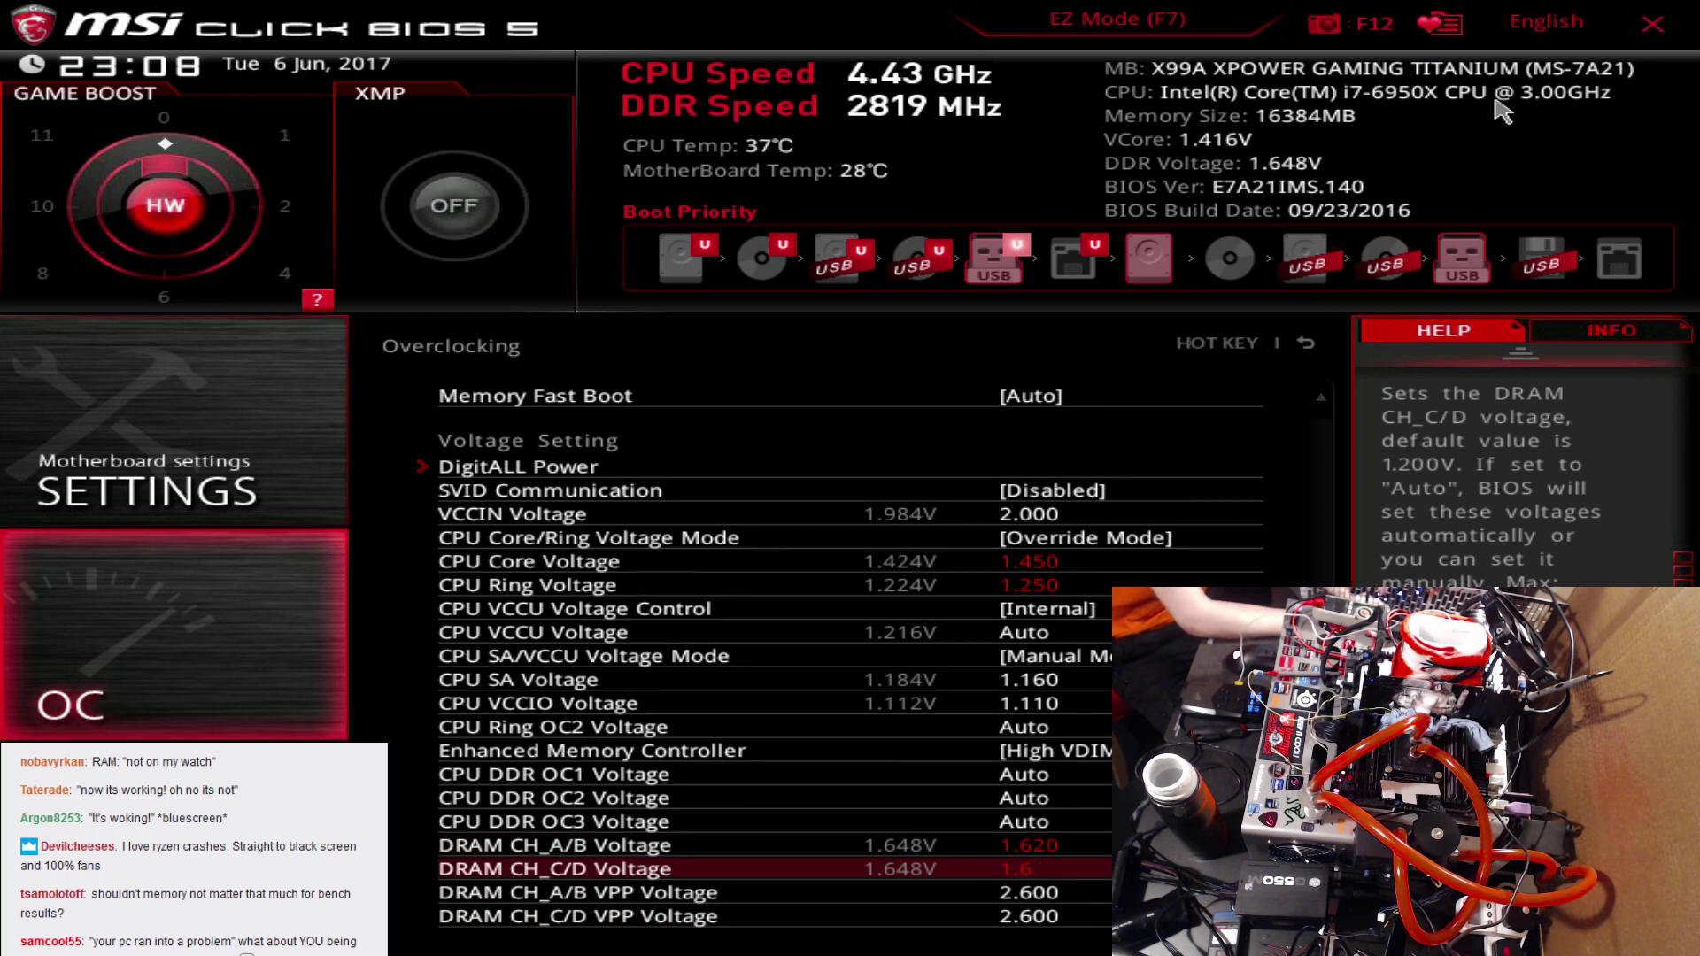
{"action": "type", "text": "20"}
- Set the DRAM CH_A/B and CH_C/D VREF voltages to 0.800 V, and save the BIOS configuration with a restart
{"action": "key", "text": "Down"}
{"action": "key", "text": "Down"}
{"action": "key", "text": "Down"}
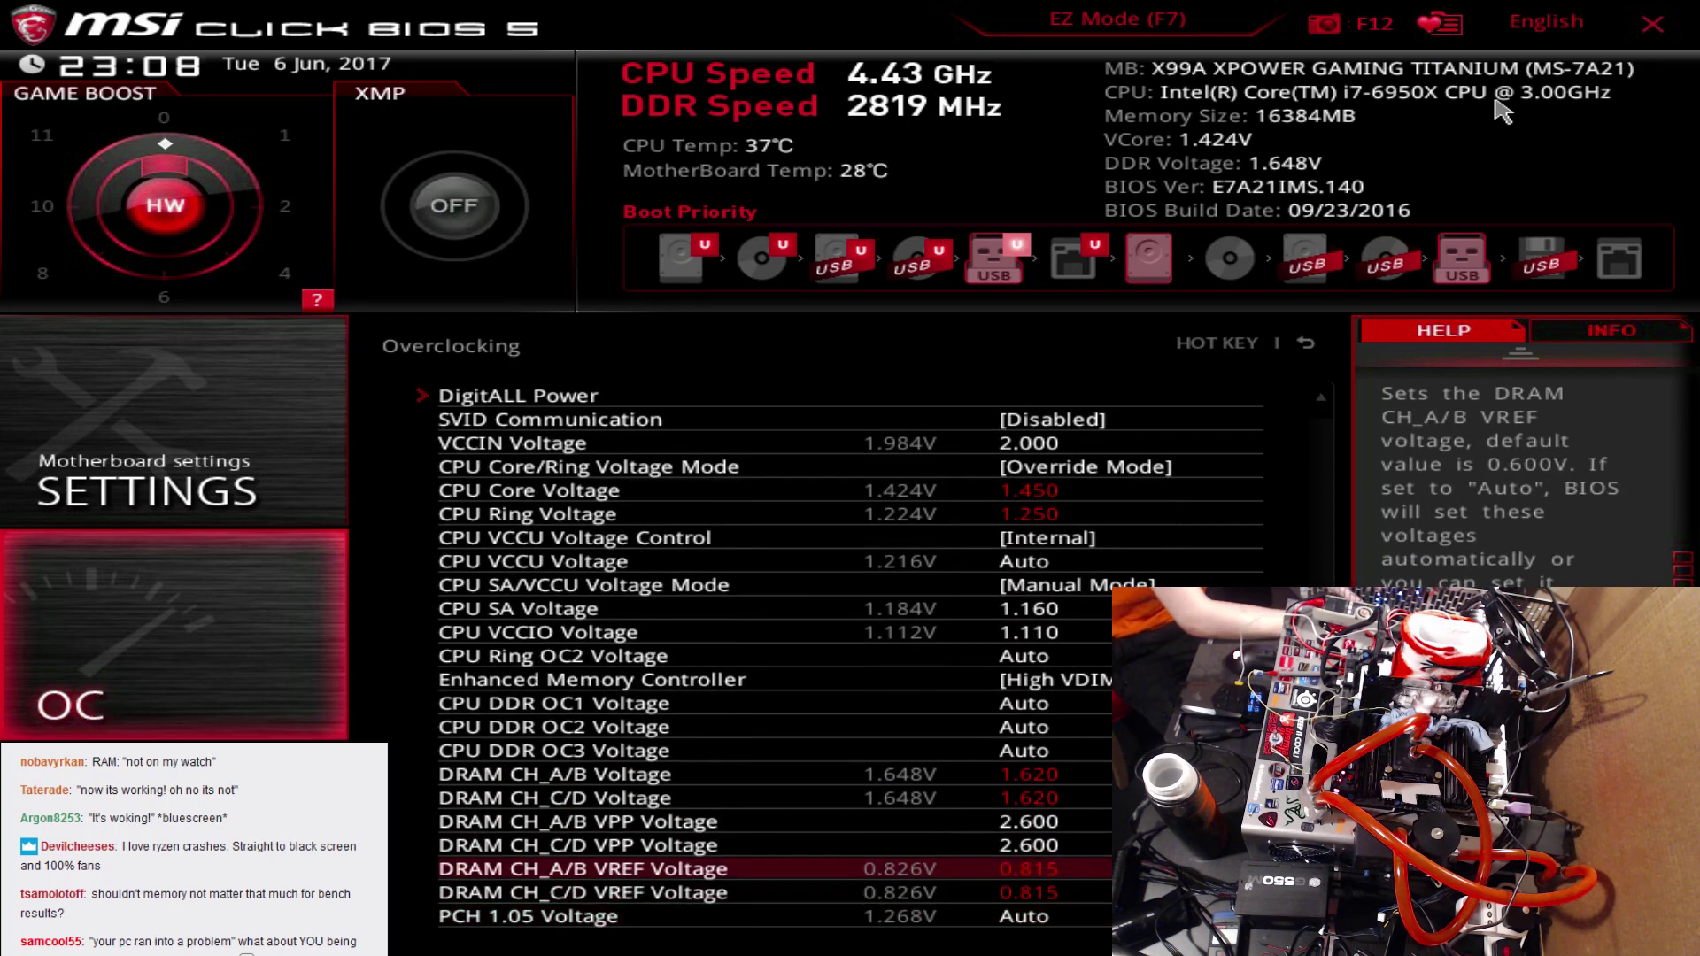
{"action": "type", "text": "0.800"}
{"action": "key", "text": "Down"}
{"action": "type", "text": "0.800"}
{"action": "key", "text": "Up"}
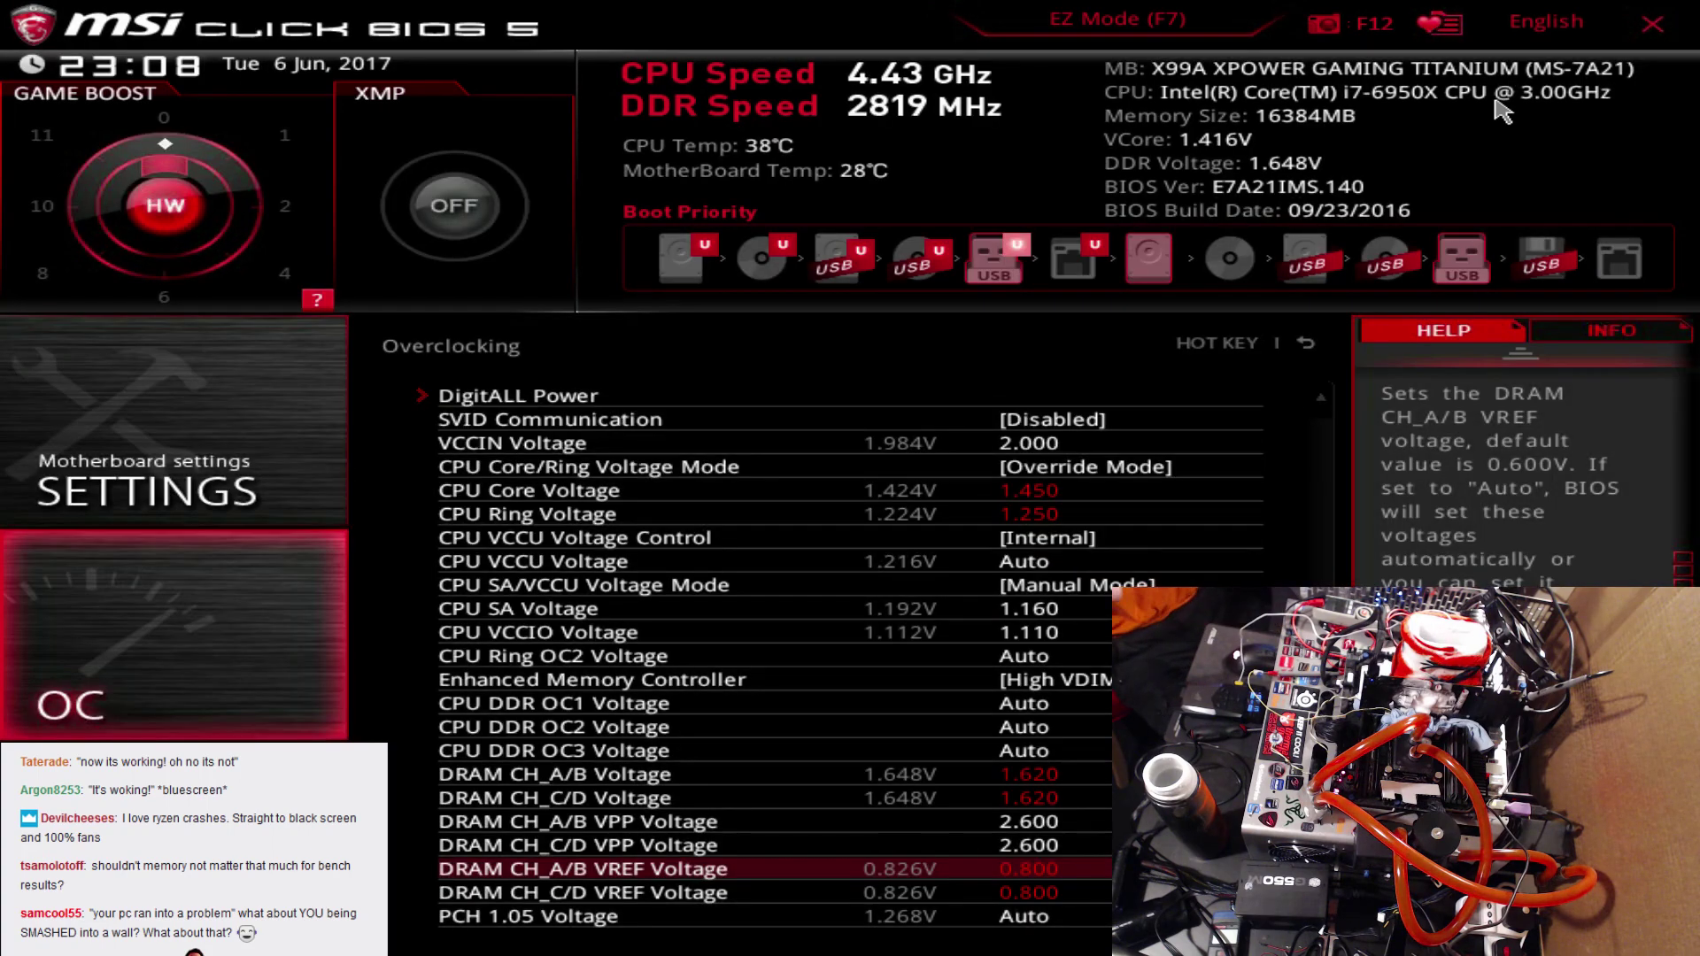
{"action": "key", "text": "F10"}
{"action": "key", "text": "Return"}
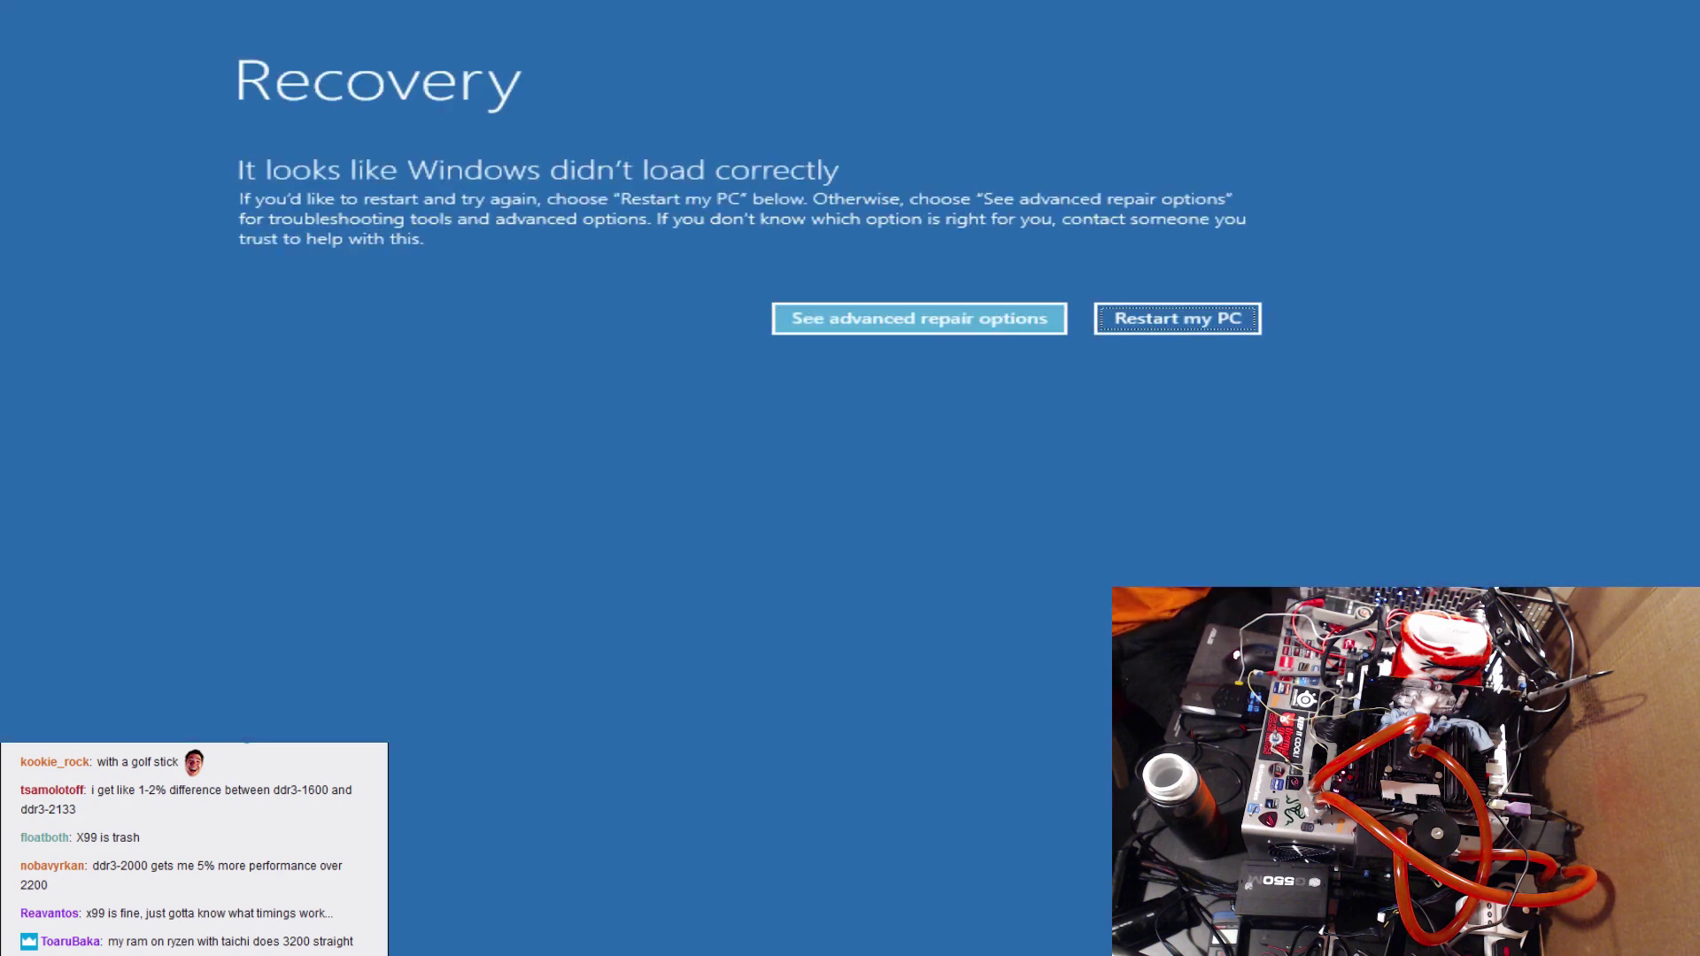
- Get past the startup recovery screen and boot Windows 10 on volume 3
{"action": "key", "text": "Tab"}
{"action": "key", "text": "Return"}
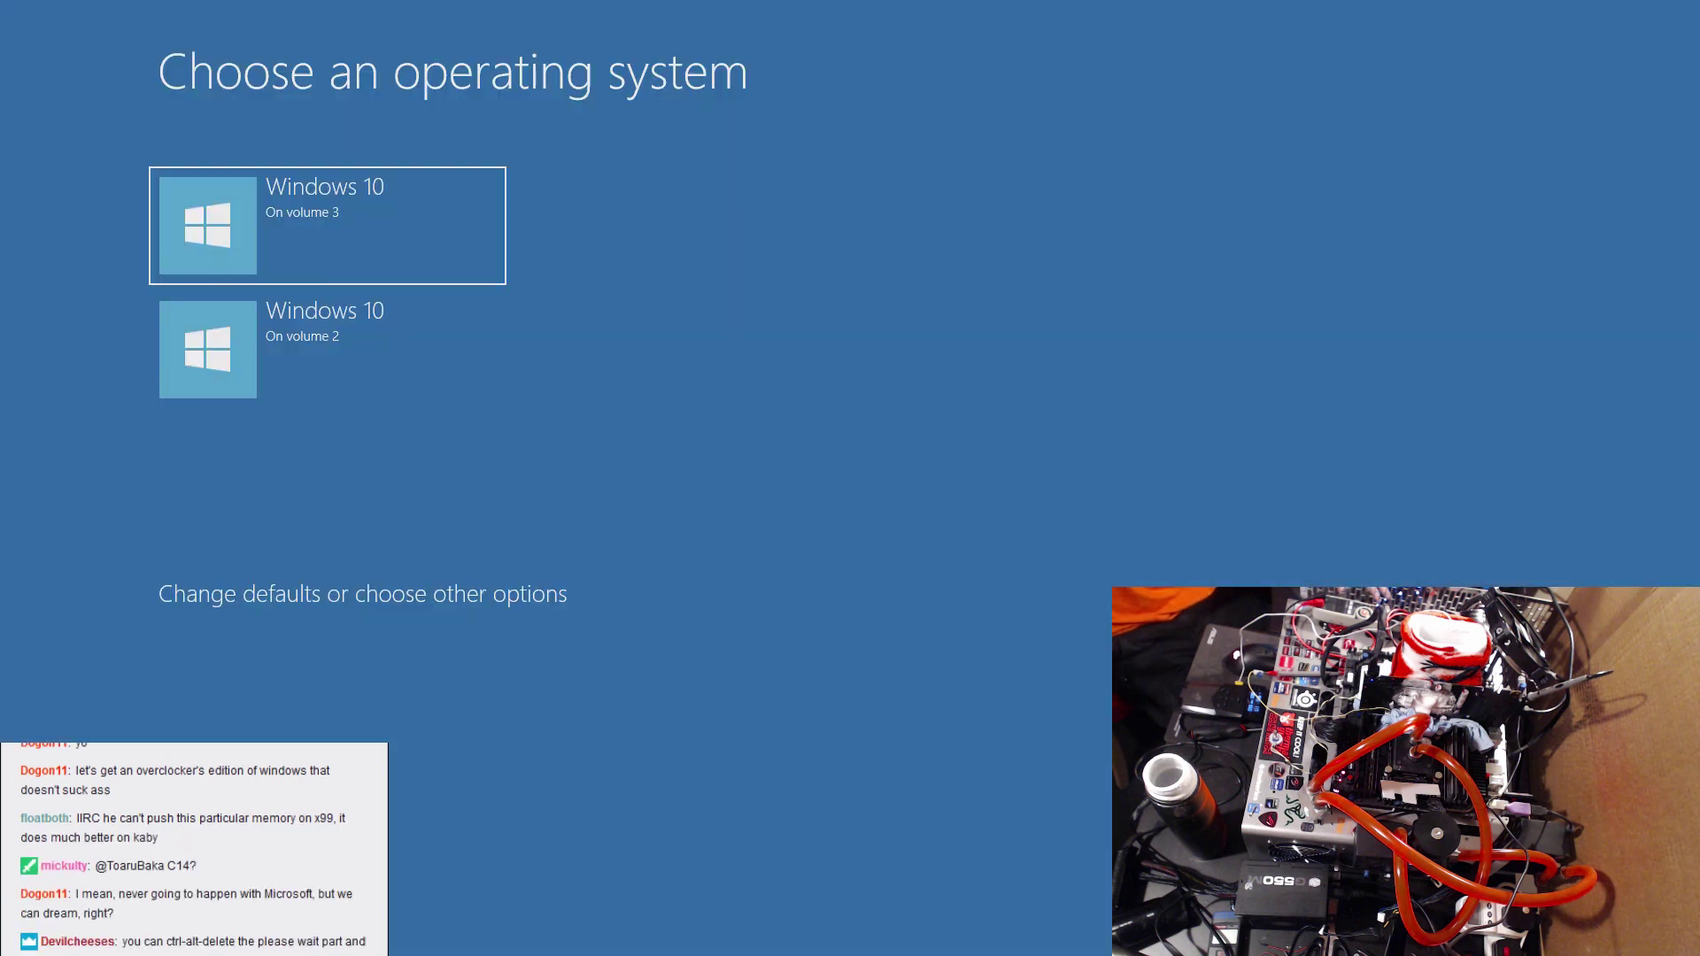
{"action": "key", "text": "Return"}
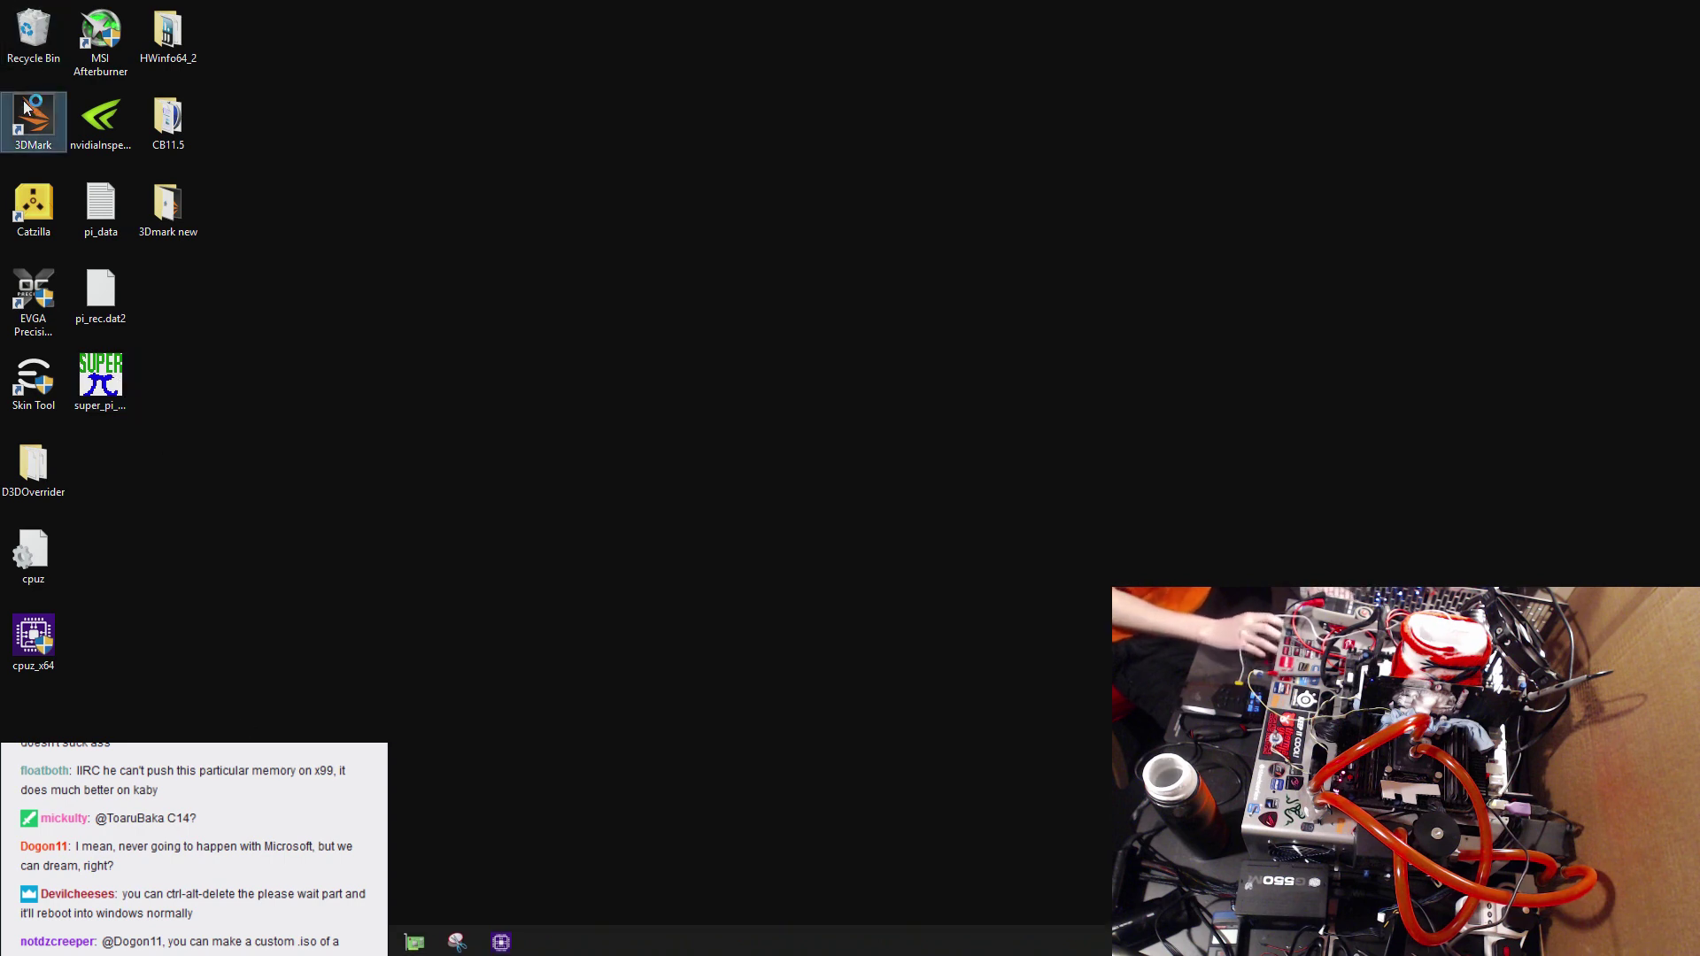
- Launch MSI Afterburner, raise the 800 mV point of the voltage/frequency curve by about 954 MHz and apply the curve
{"action": "double_click", "coordinate": [106, 30]}
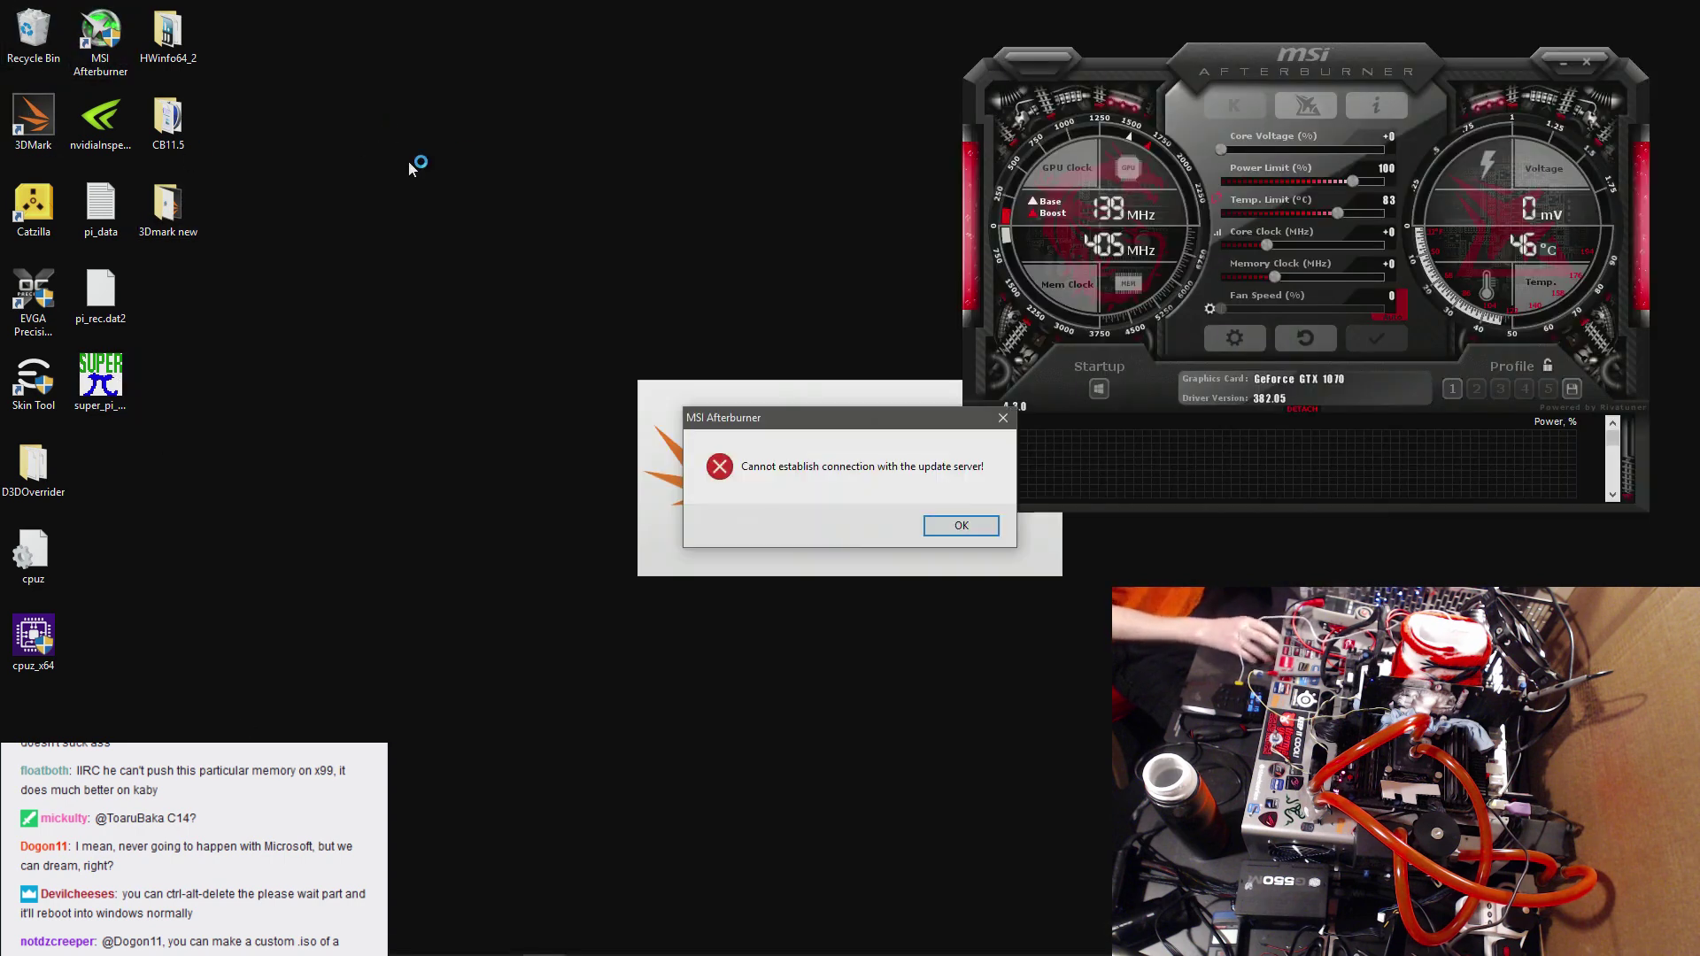
{"action": "left_click", "coordinate": [960, 525]}
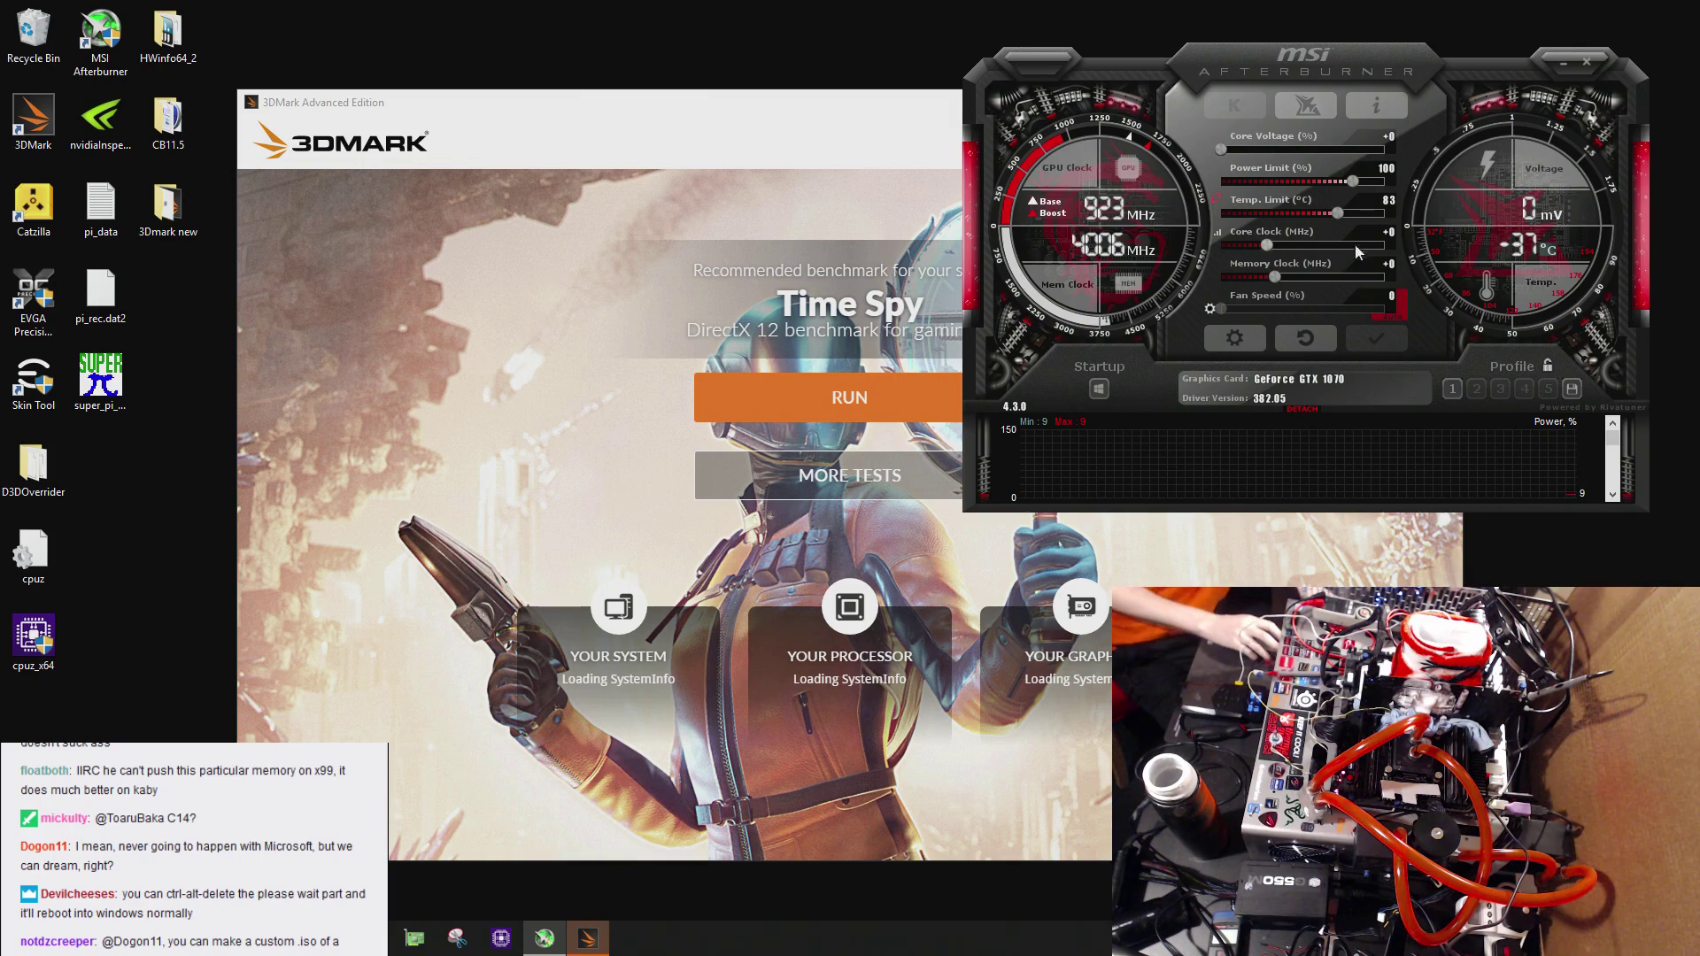
{"action": "left_click", "coordinate": [1218, 233]}
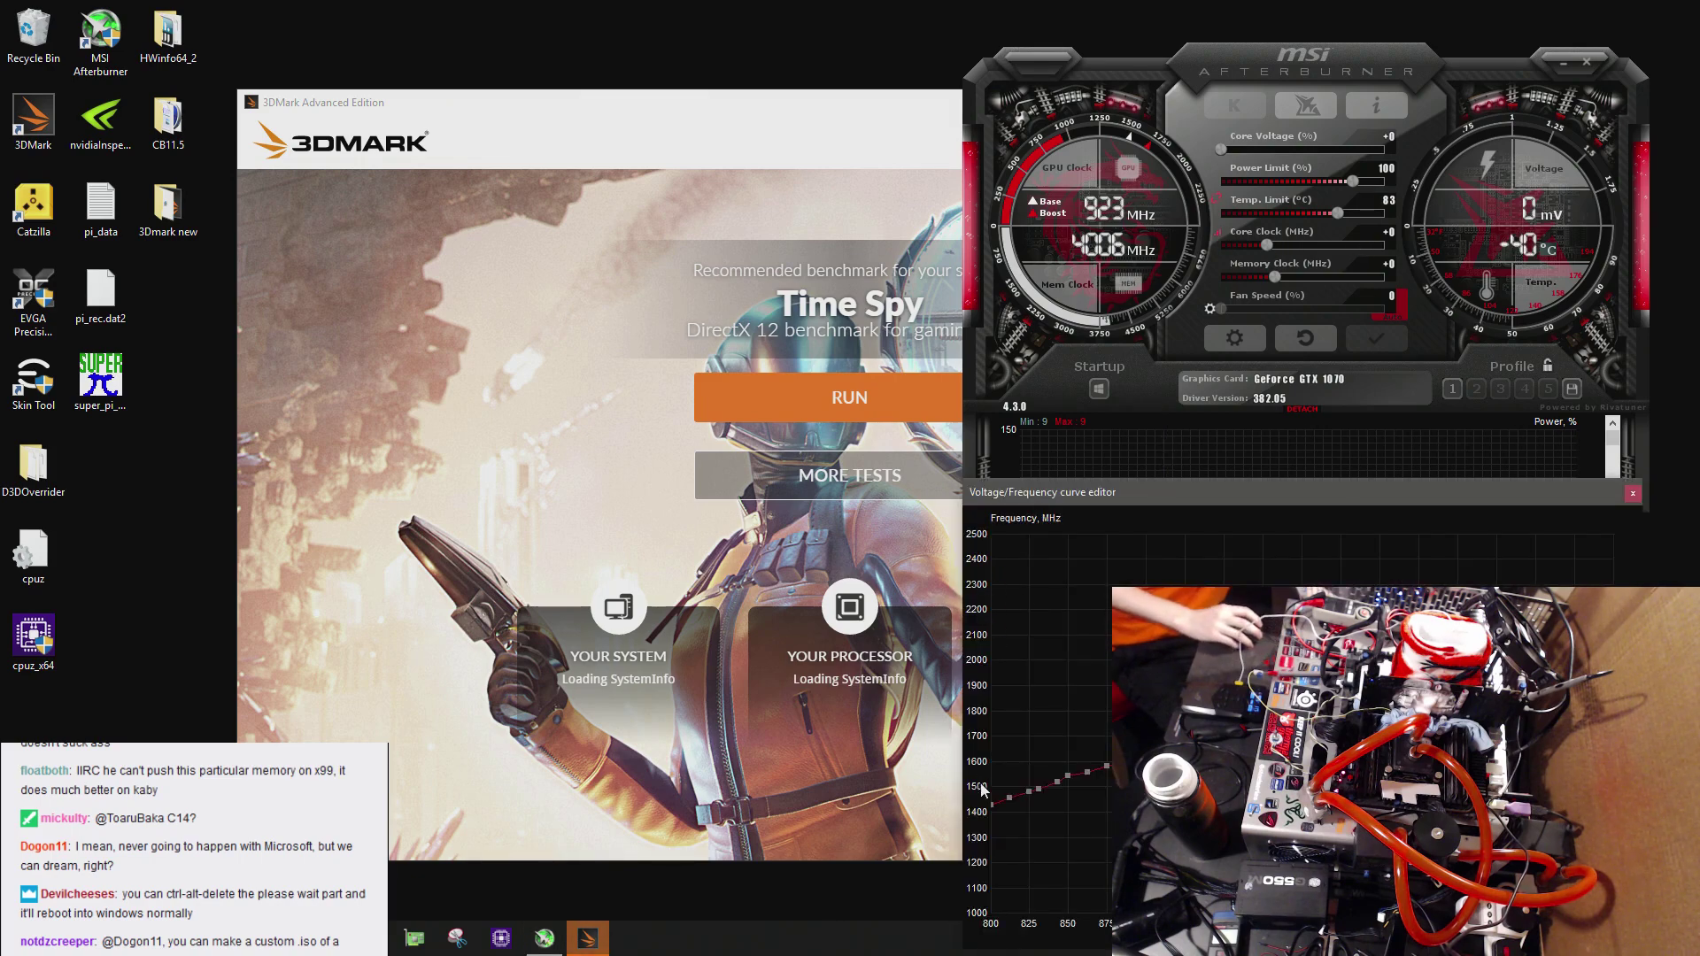
{"action": "left_click_drag", "start_coordinate": [983, 791], "coordinate": [1027, 569]}
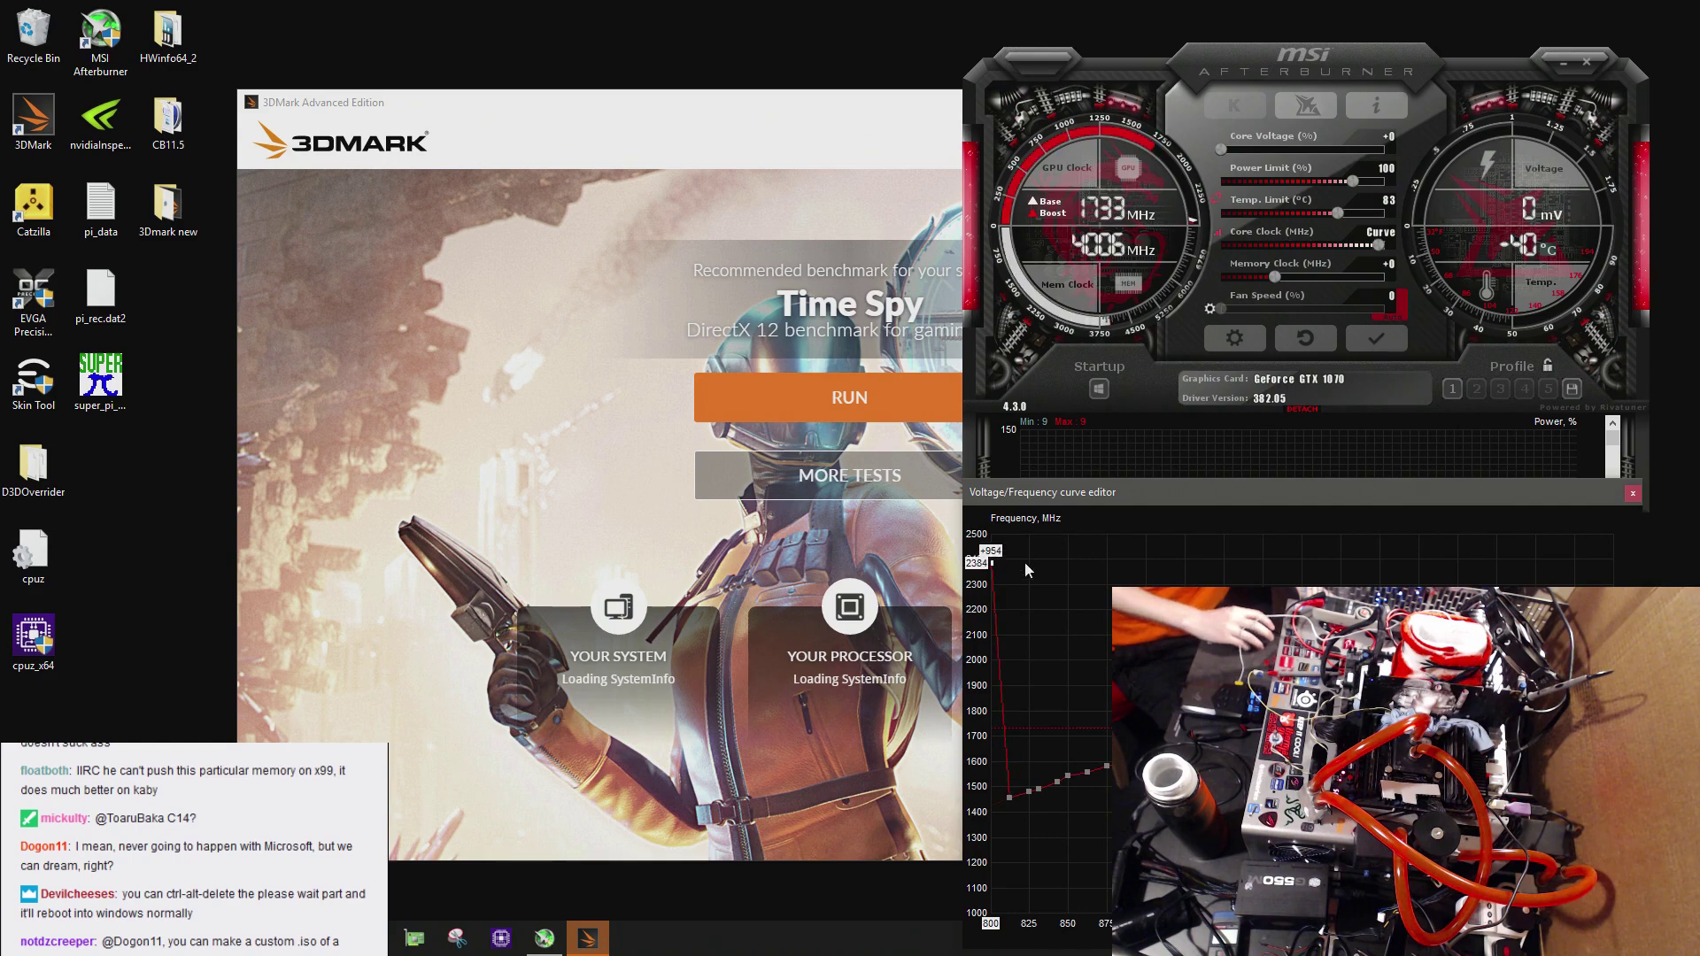
{"action": "left_click", "coordinate": [1376, 338]}
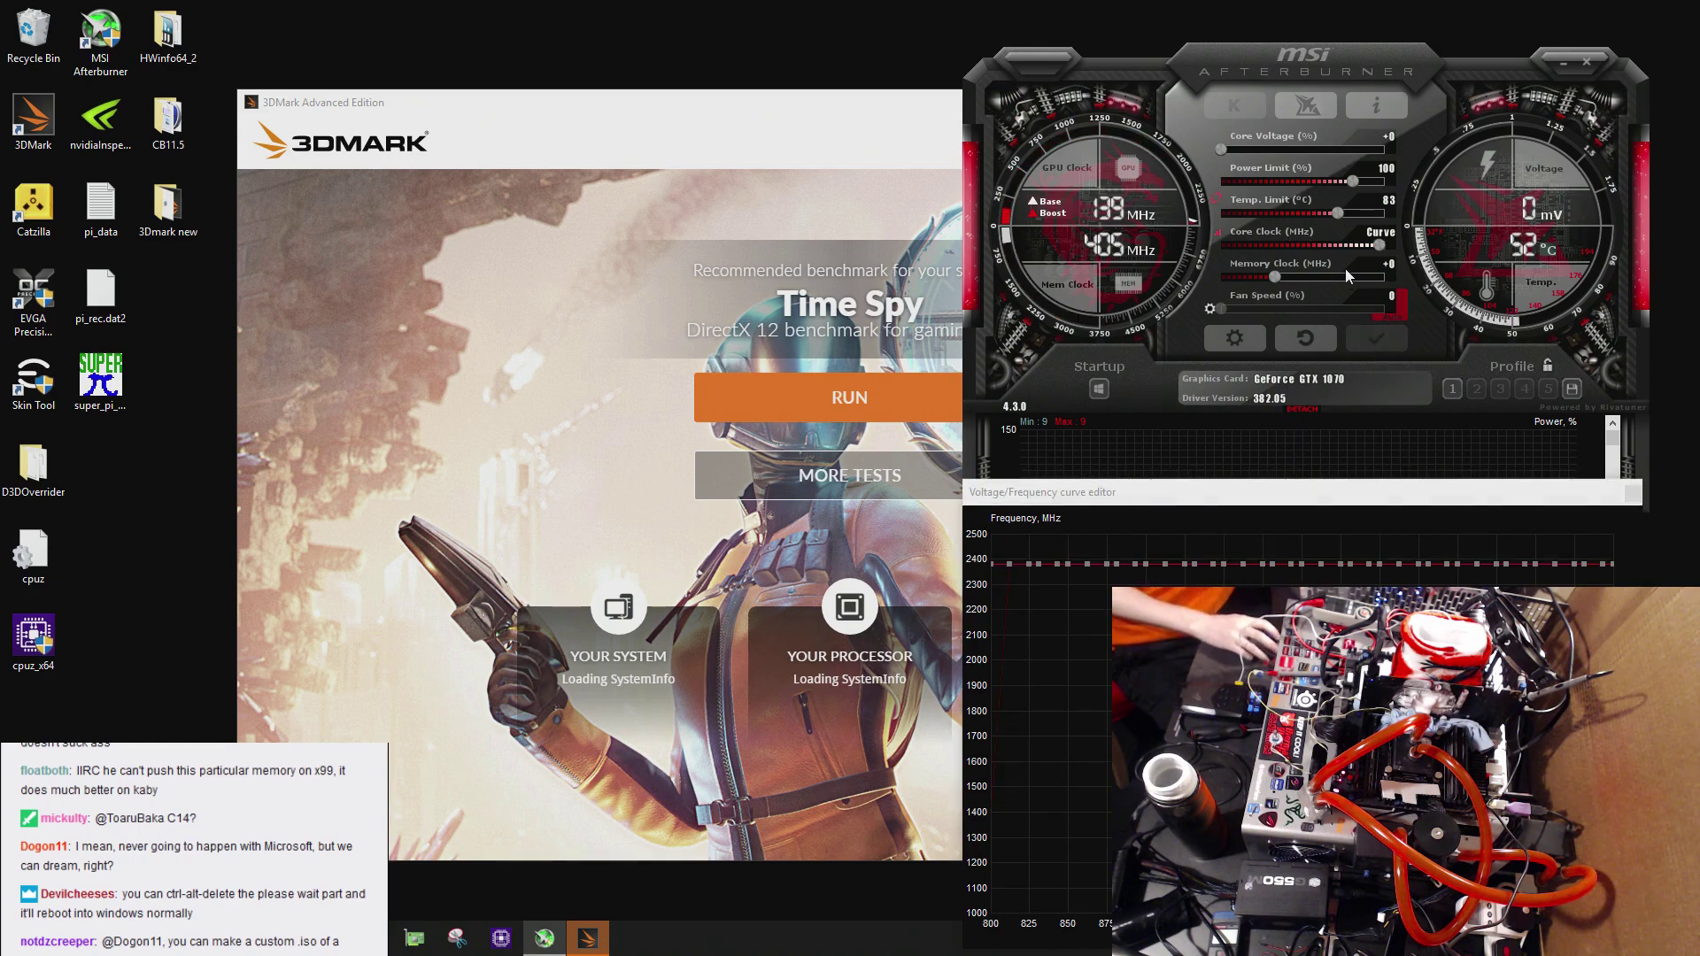
- Apply a memory clock offset of about +853 MHz, then check the curve's 800 mV point and close the curve editor
{"action": "left_click_drag", "start_coordinate": [1346, 276], "coordinate": [1369, 283]}
{"action": "left_click", "coordinate": [1379, 343]}
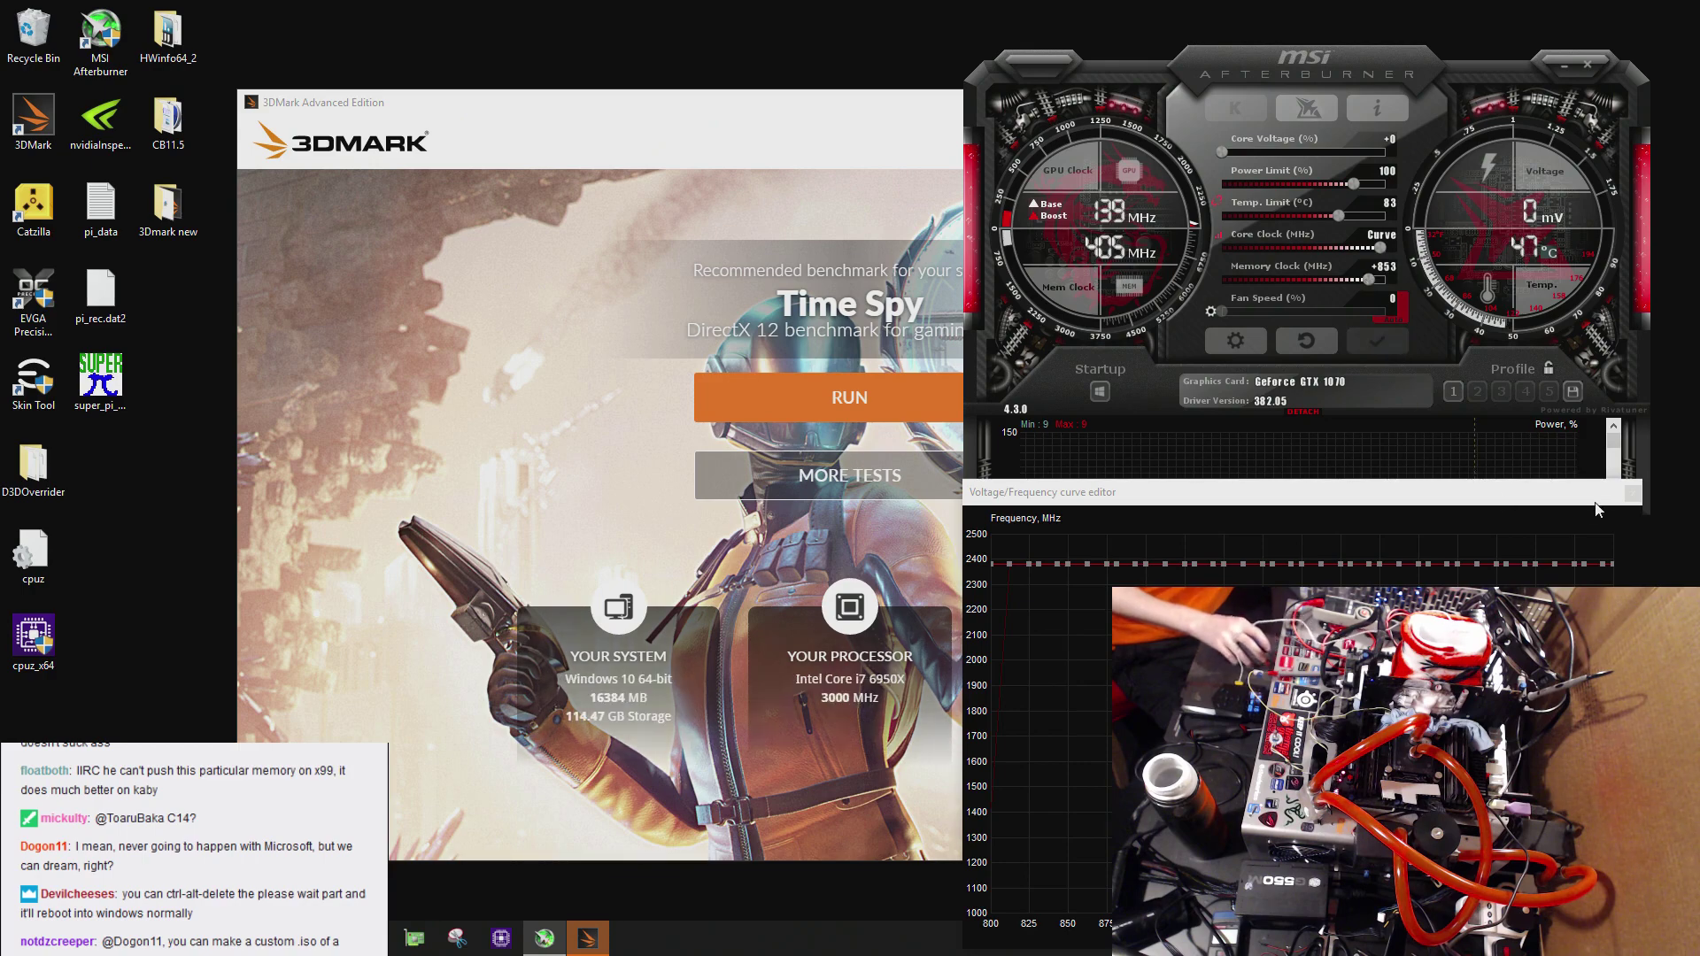
{"action": "left_click_drag", "start_coordinate": [1621, 506], "coordinate": [1427, 467]}
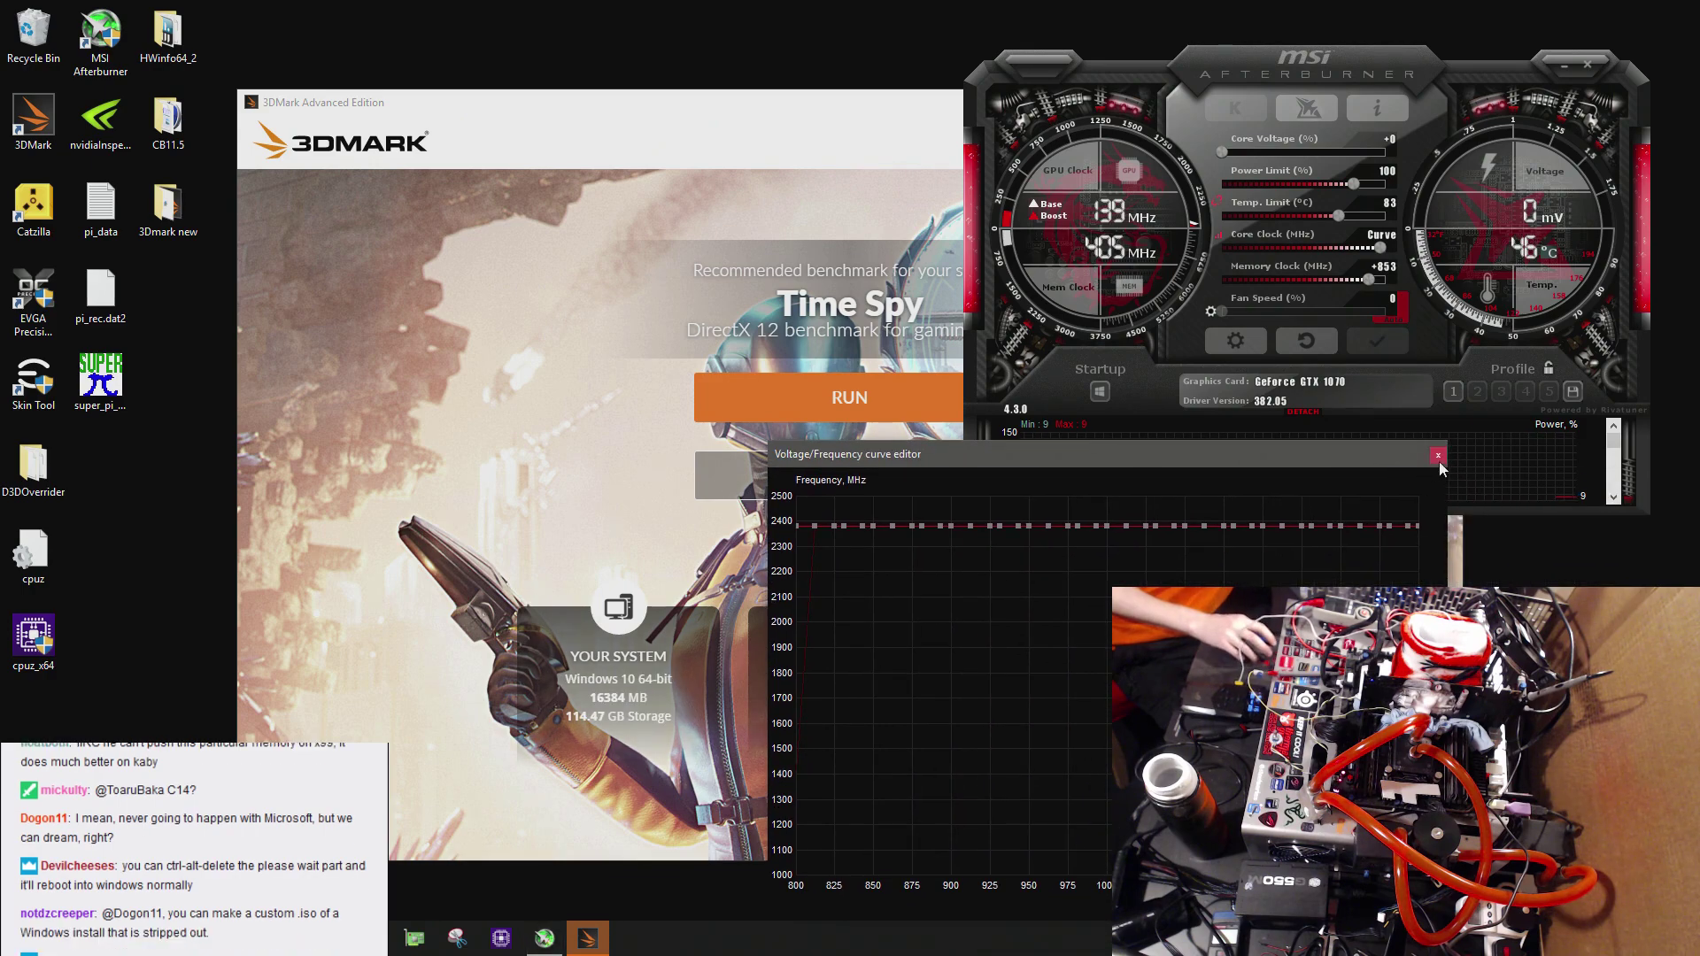
{"action": "left_click", "coordinate": [795, 527]}
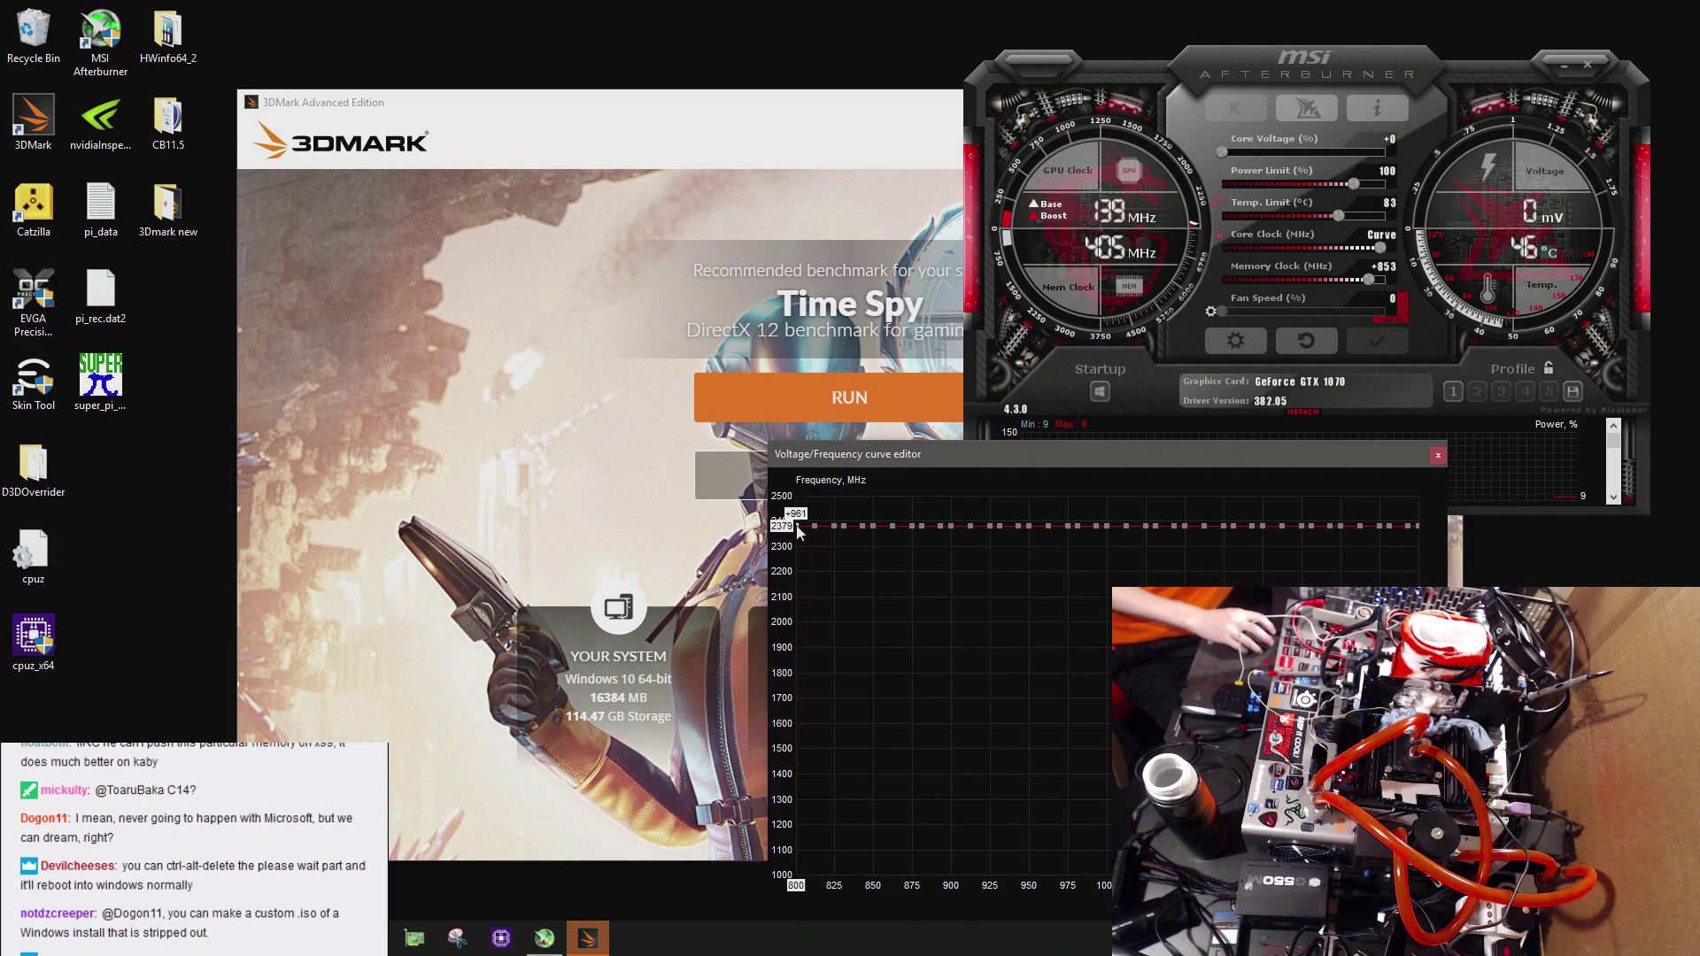
{"action": "left_click", "coordinate": [1437, 456]}
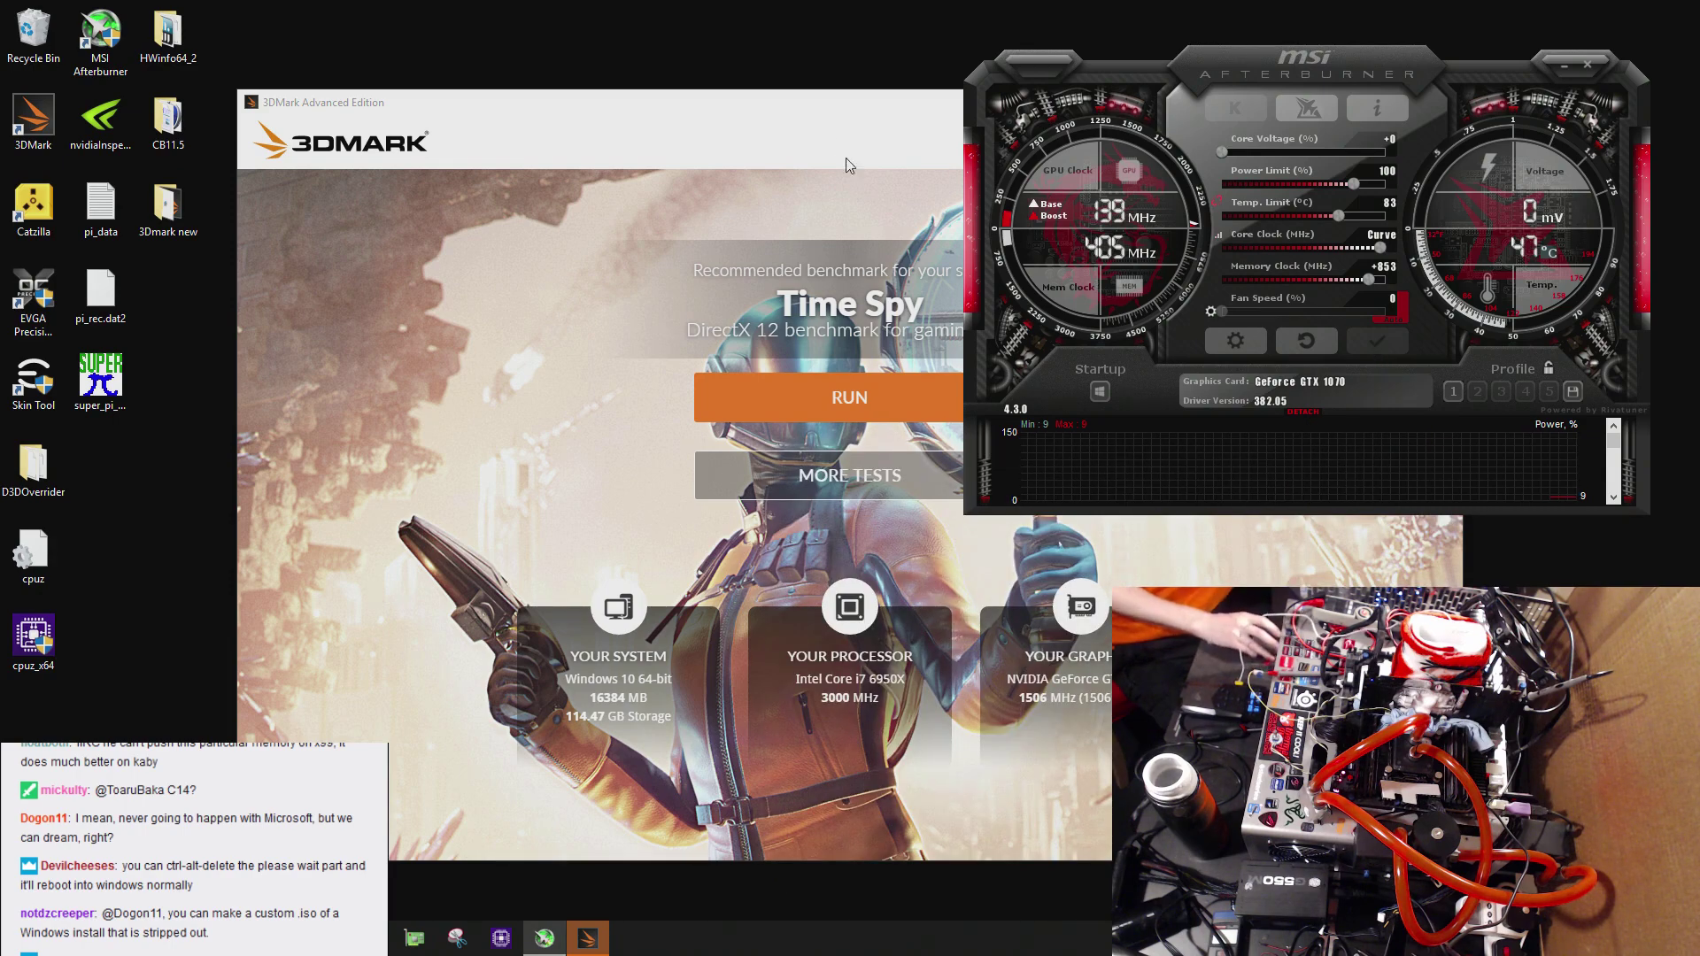
- Switch to 3DMark and run the Fire Strike benchmark without the demo
{"action": "left_click", "coordinate": [848, 165]}
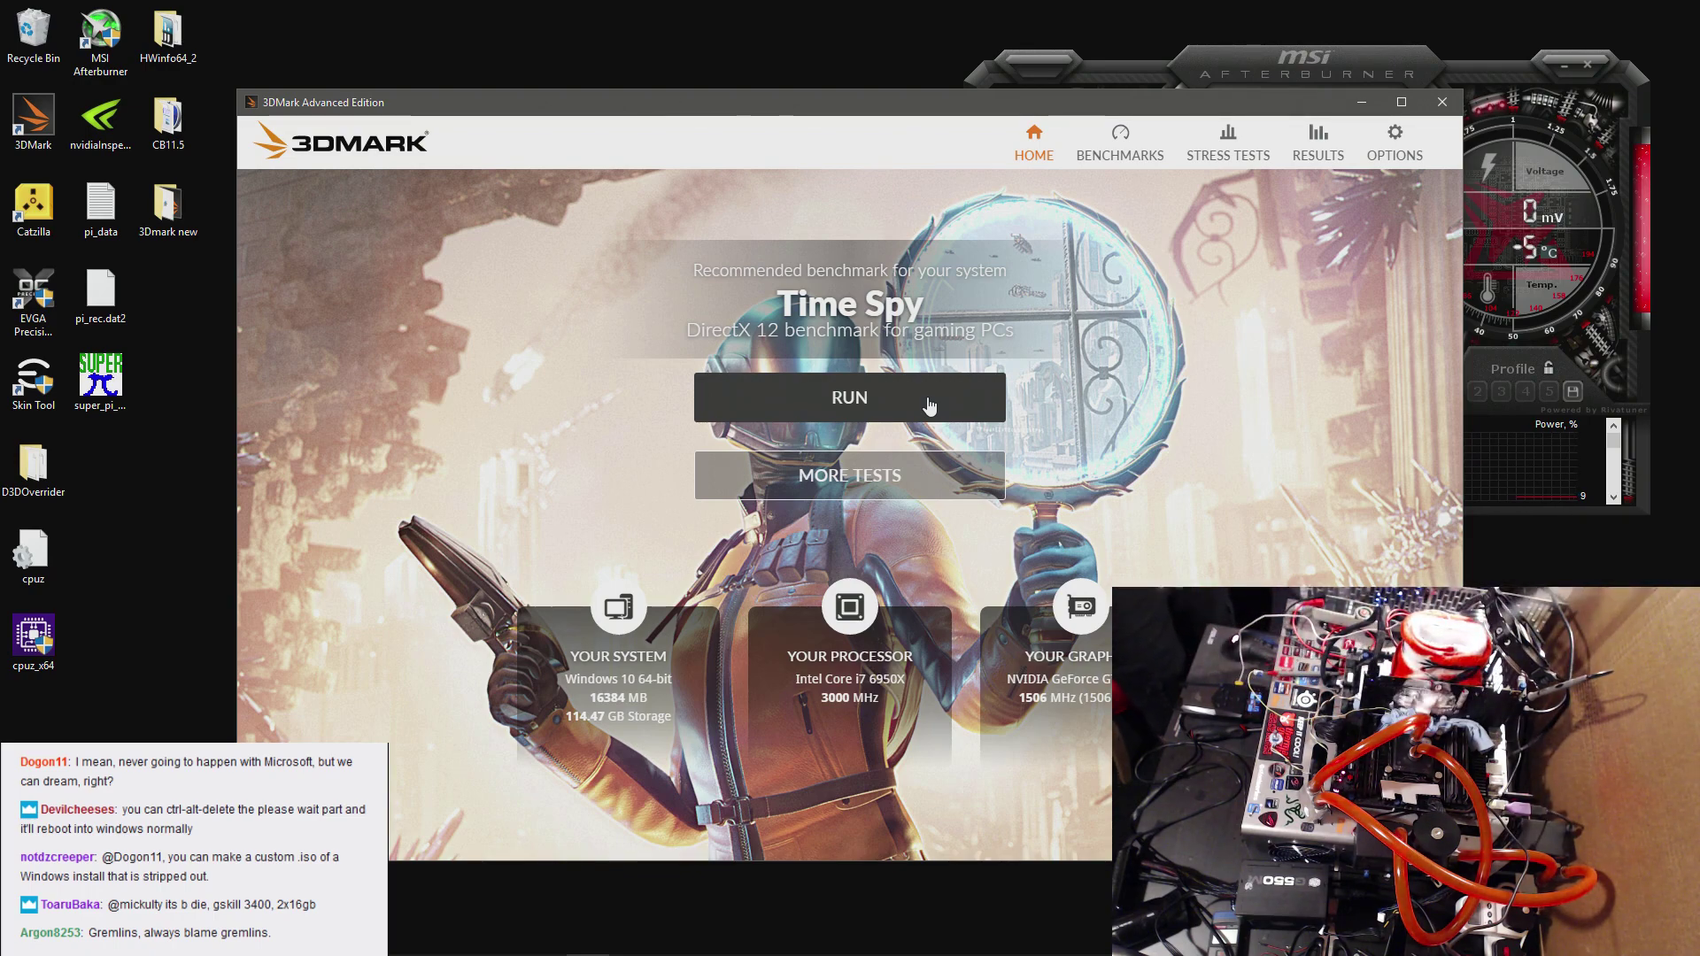
{"action": "left_click", "coordinate": [1121, 144]}
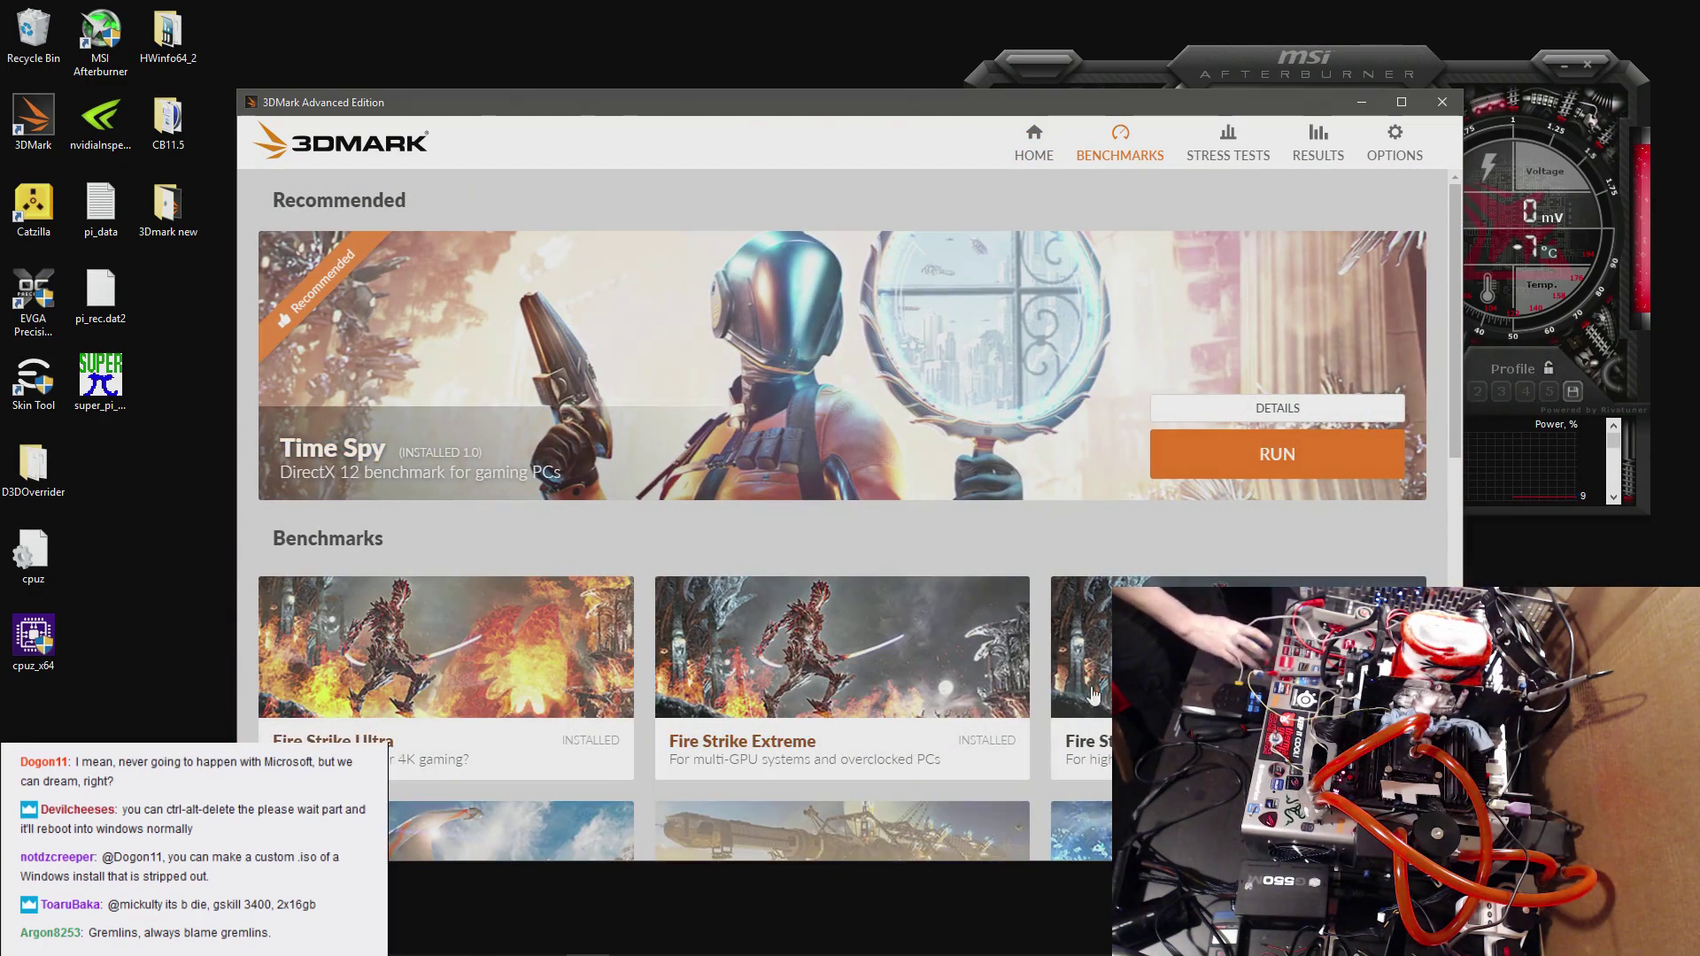
{"action": "left_click", "coordinate": [1087, 740]}
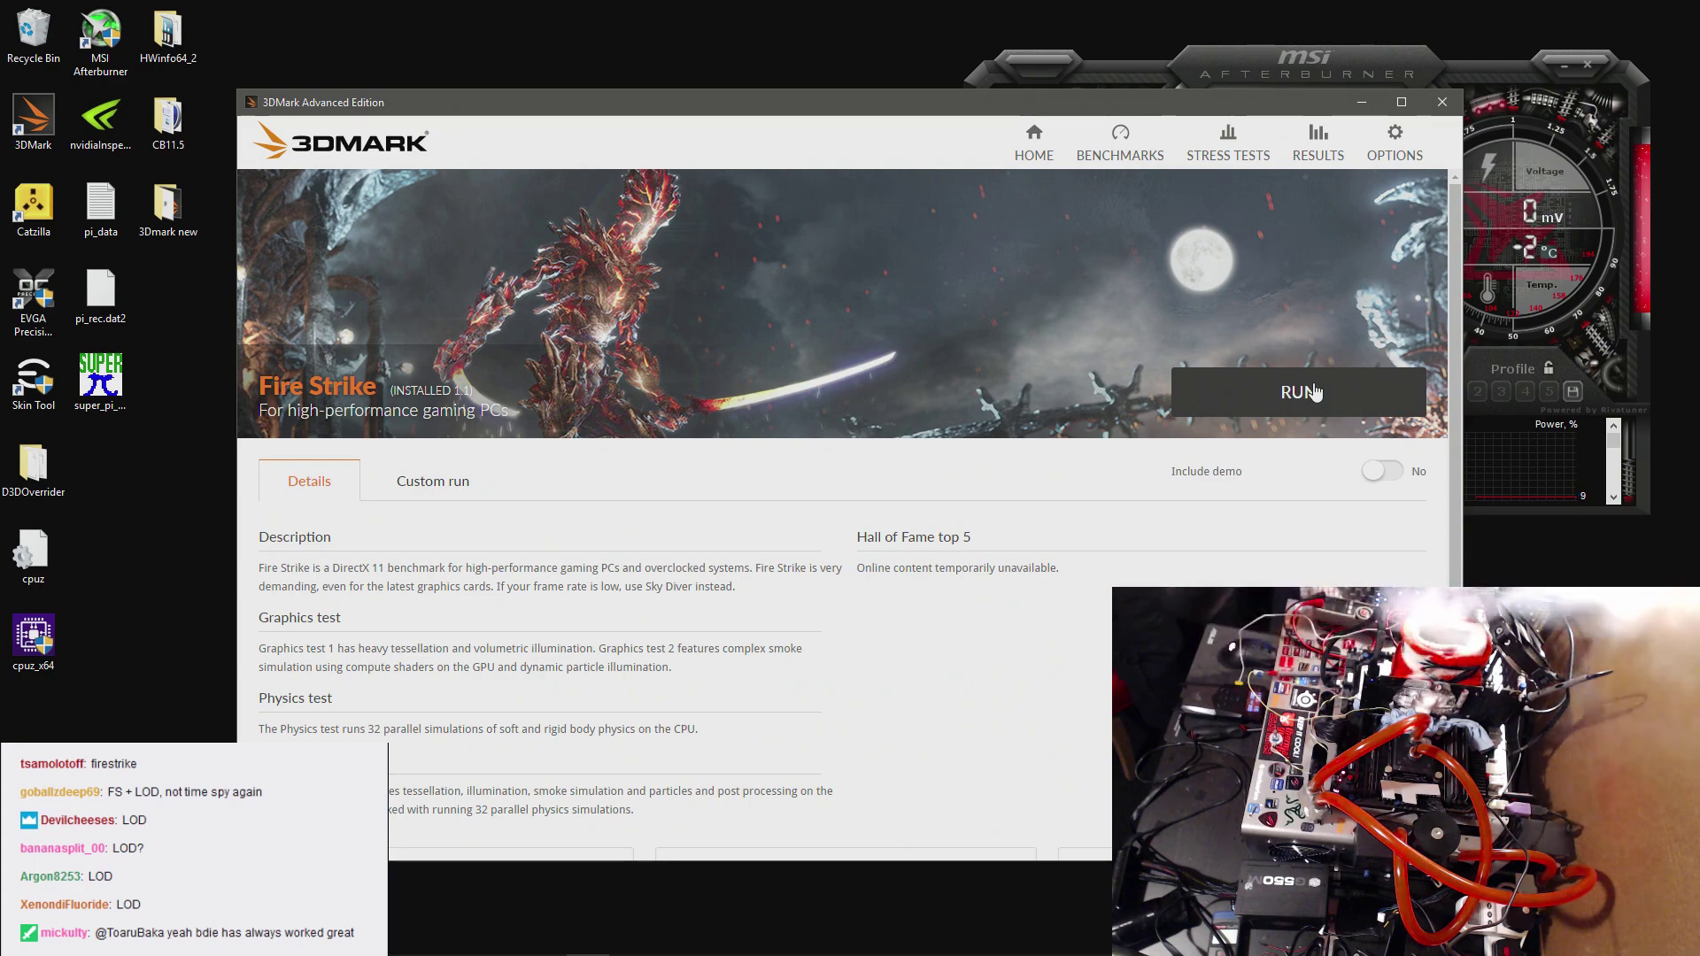
{"action": "left_click", "coordinate": [1314, 392]}
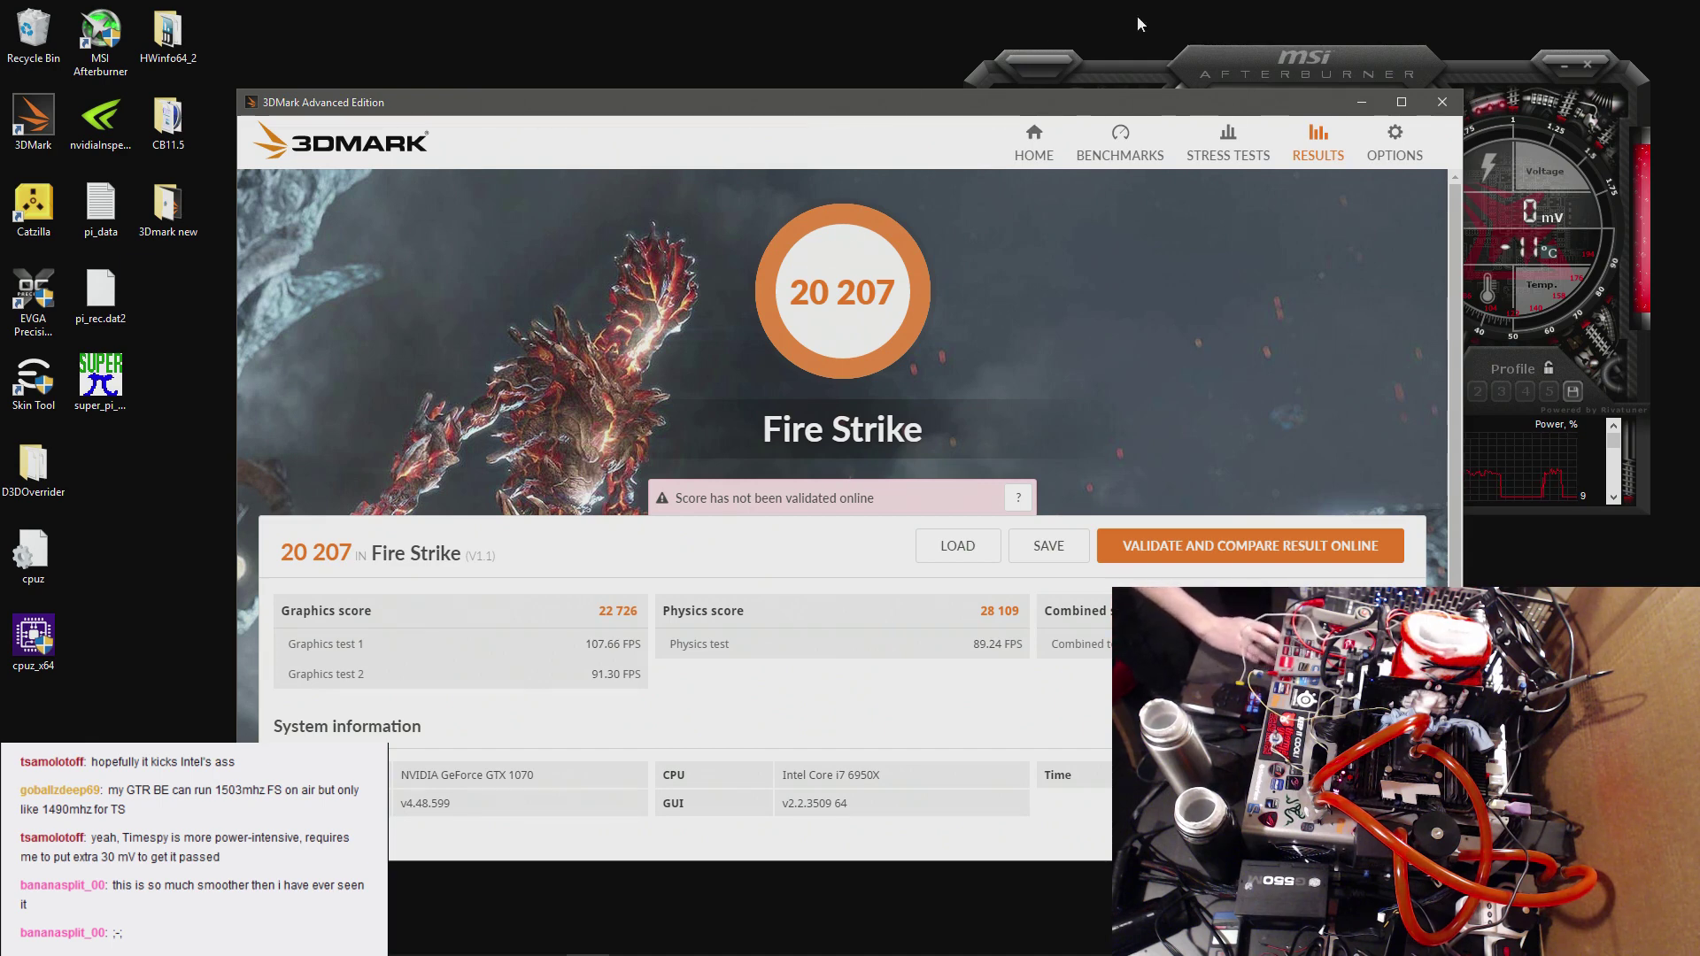
- In Afterburner, raise the 800 mV point of the voltage/frequency curve to about 2416 MHz, apply it and close the curve editor
{"action": "left_click", "coordinate": [1244, 74]}
{"action": "left_click", "coordinate": [1235, 340]}
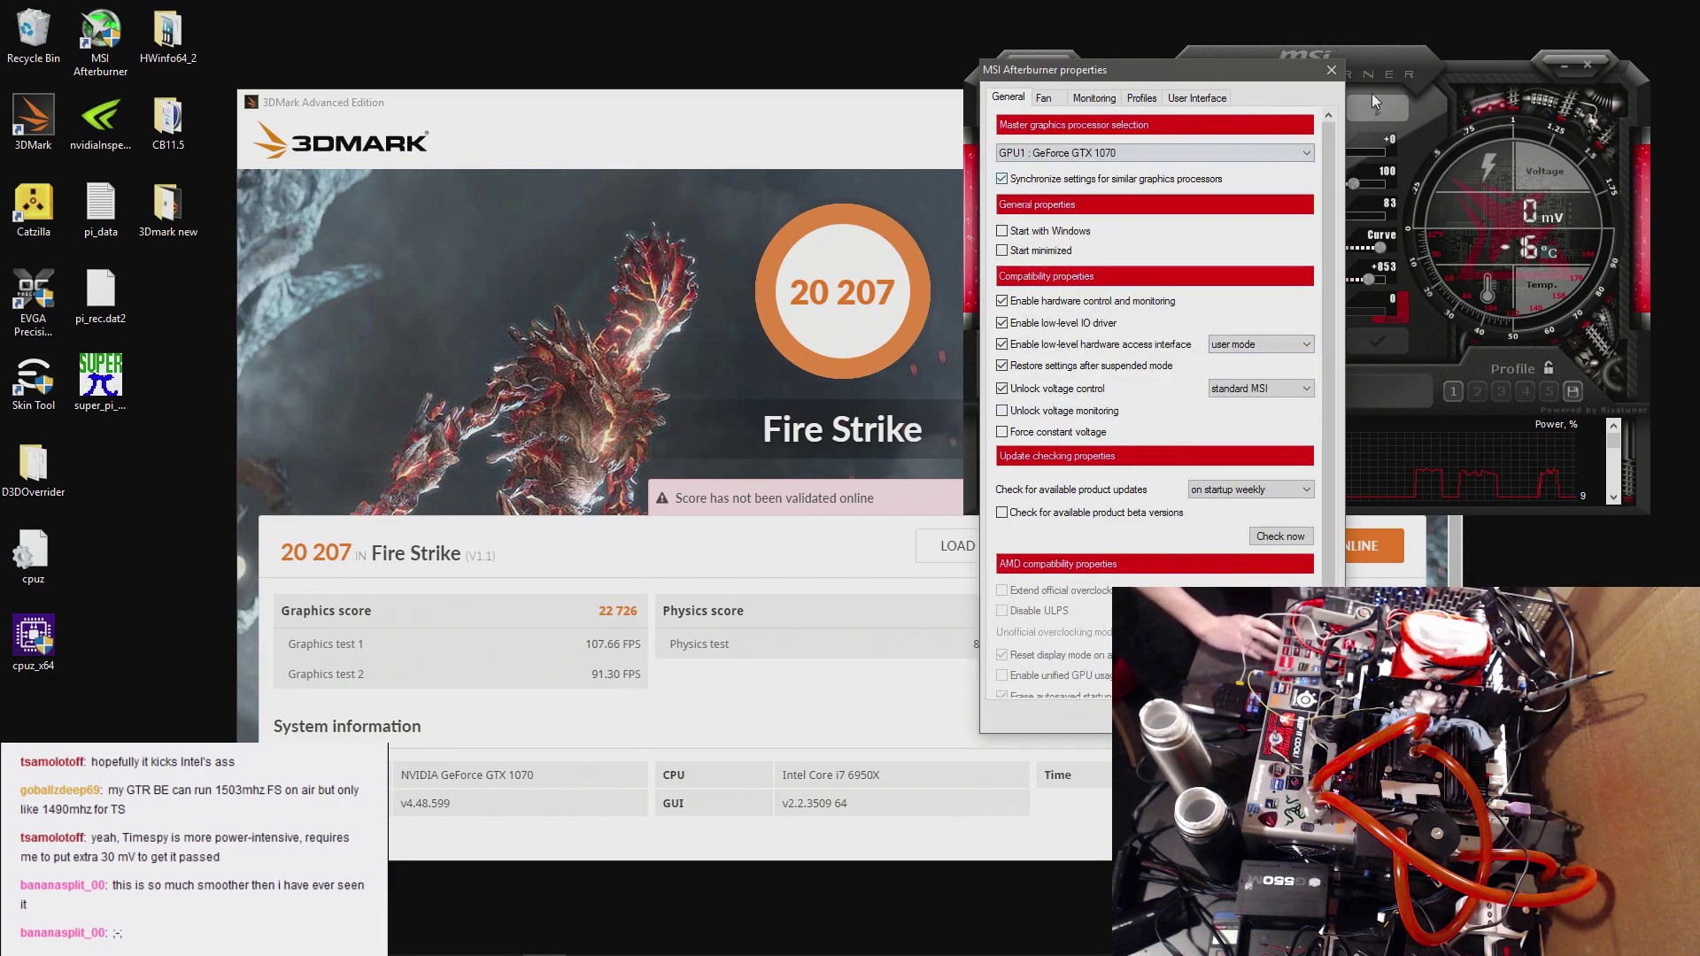
{"action": "left_click", "coordinate": [1331, 71]}
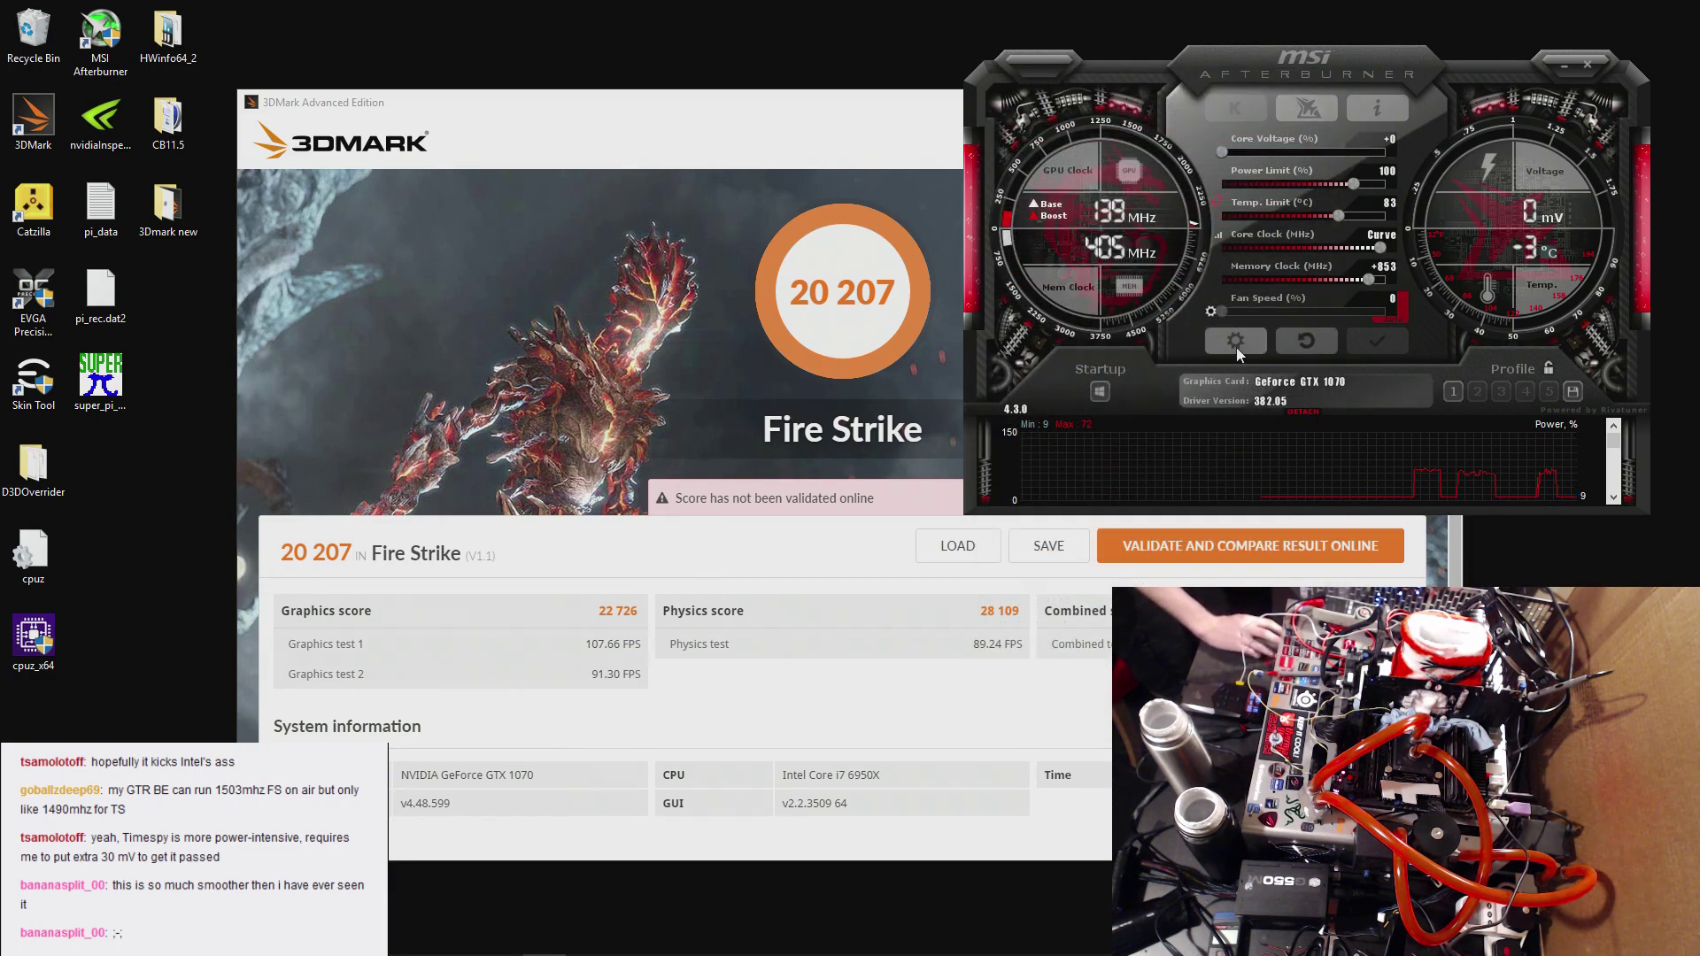
{"action": "left_click", "coordinate": [1220, 239]}
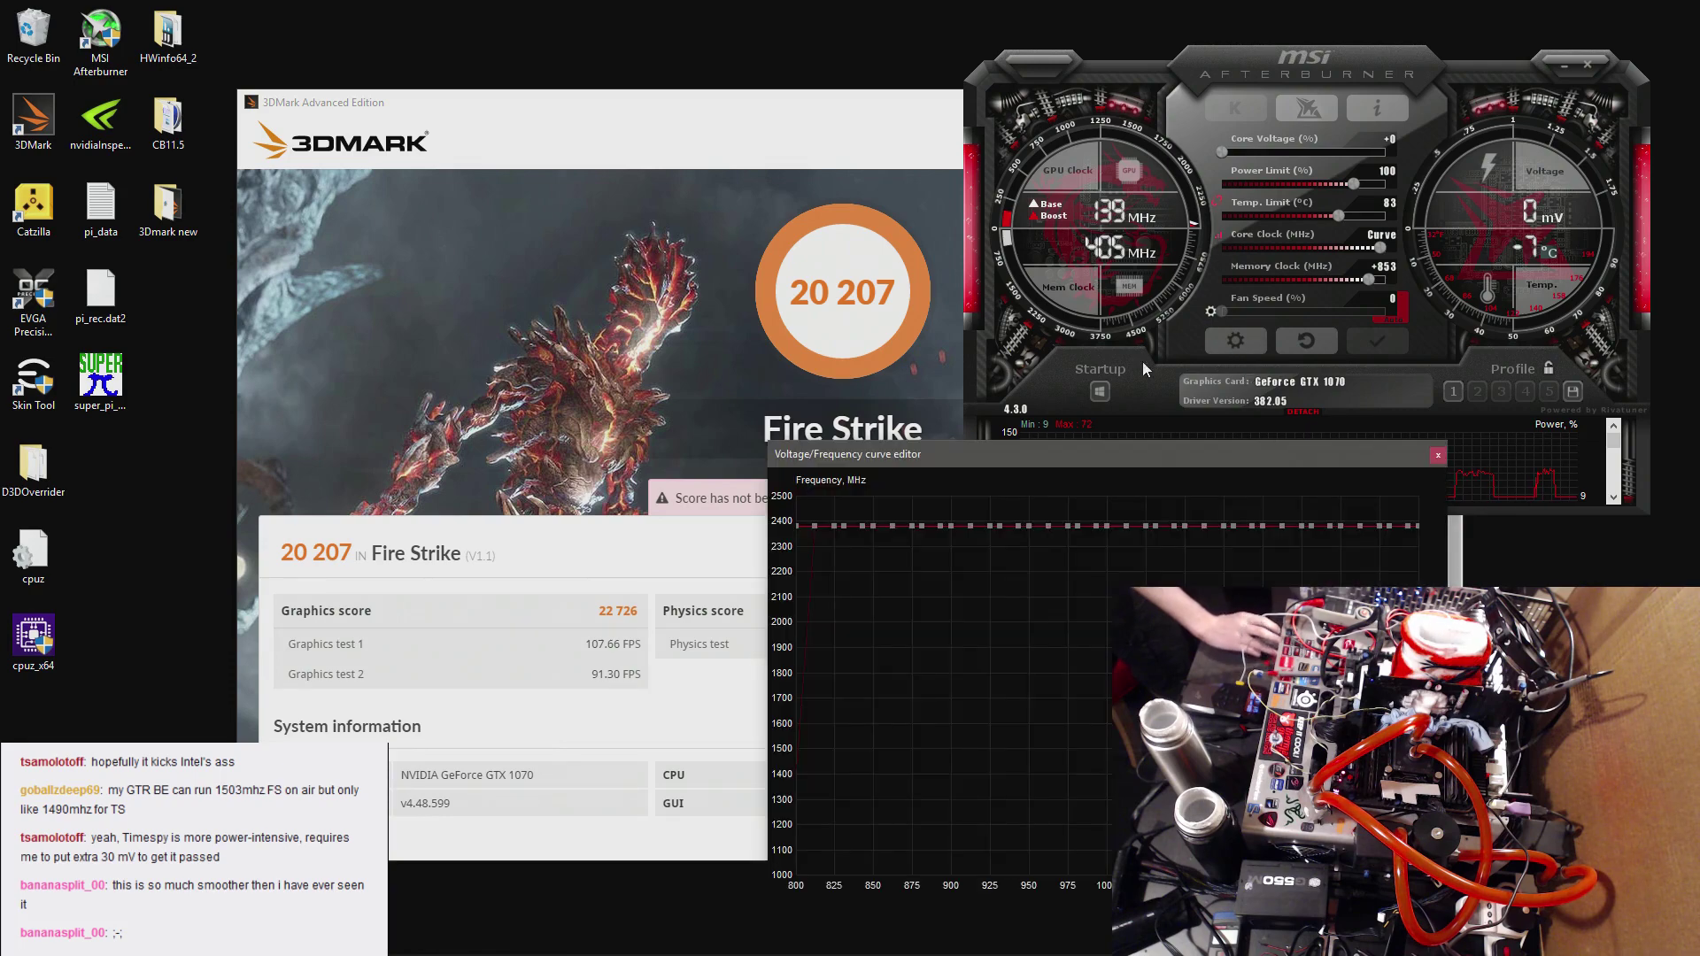
{"action": "left_click_drag", "start_coordinate": [799, 532], "coordinate": [799, 523]}
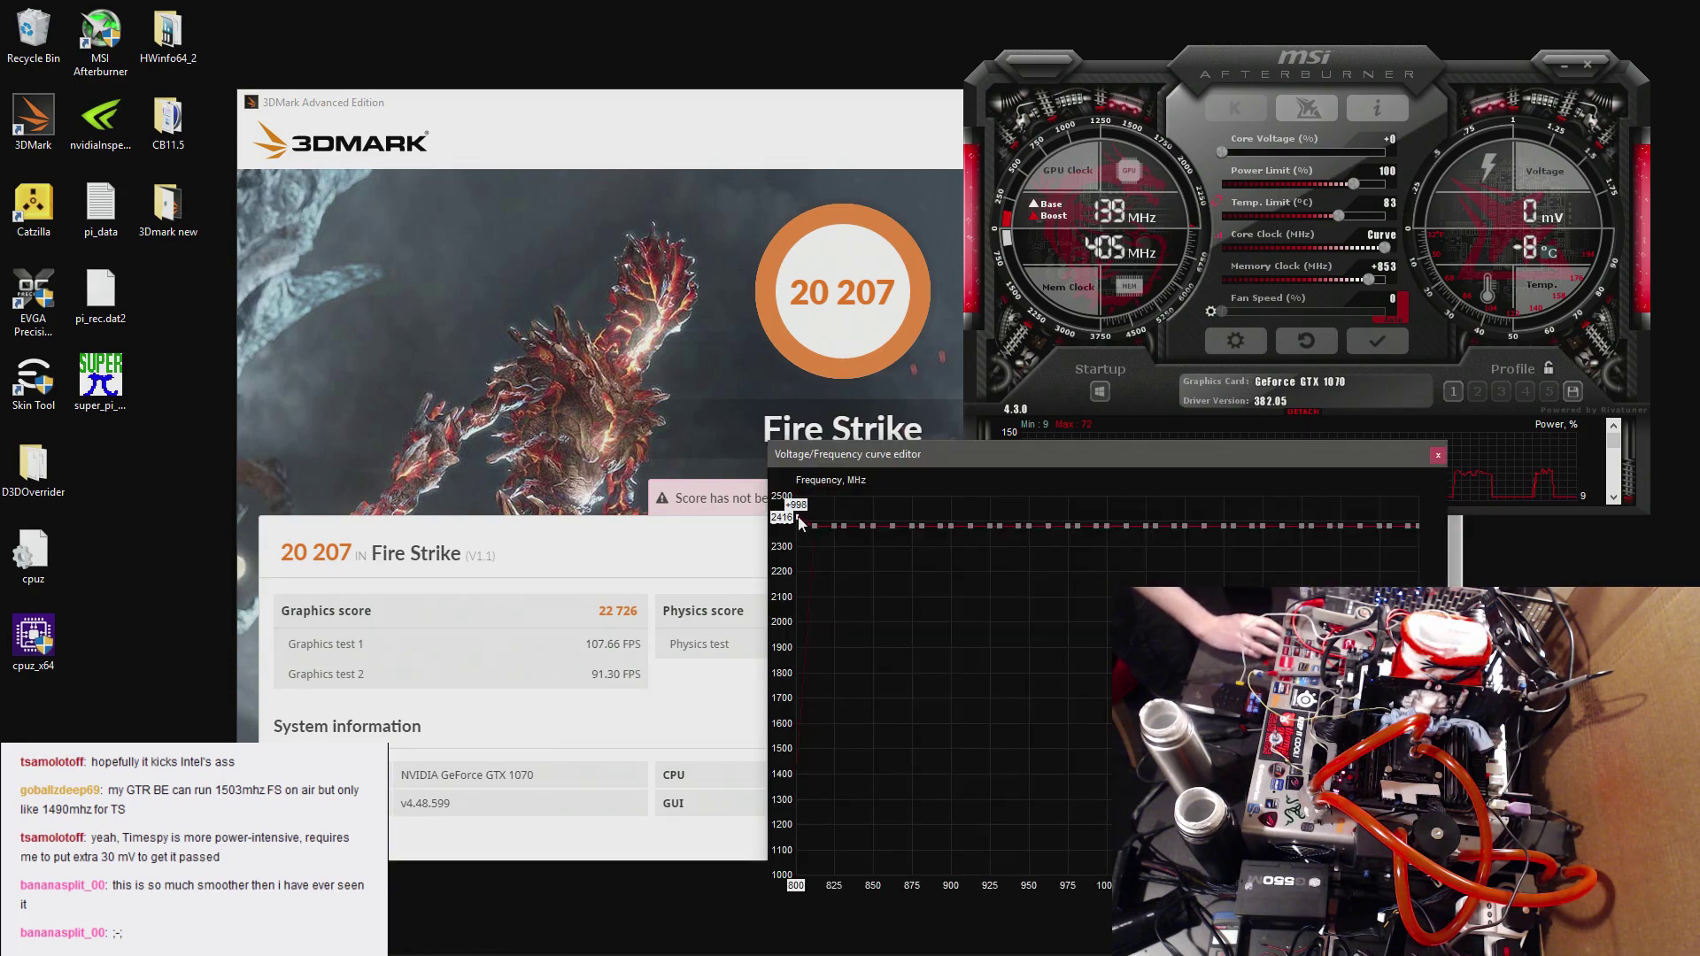
{"action": "left_click", "coordinate": [1377, 341]}
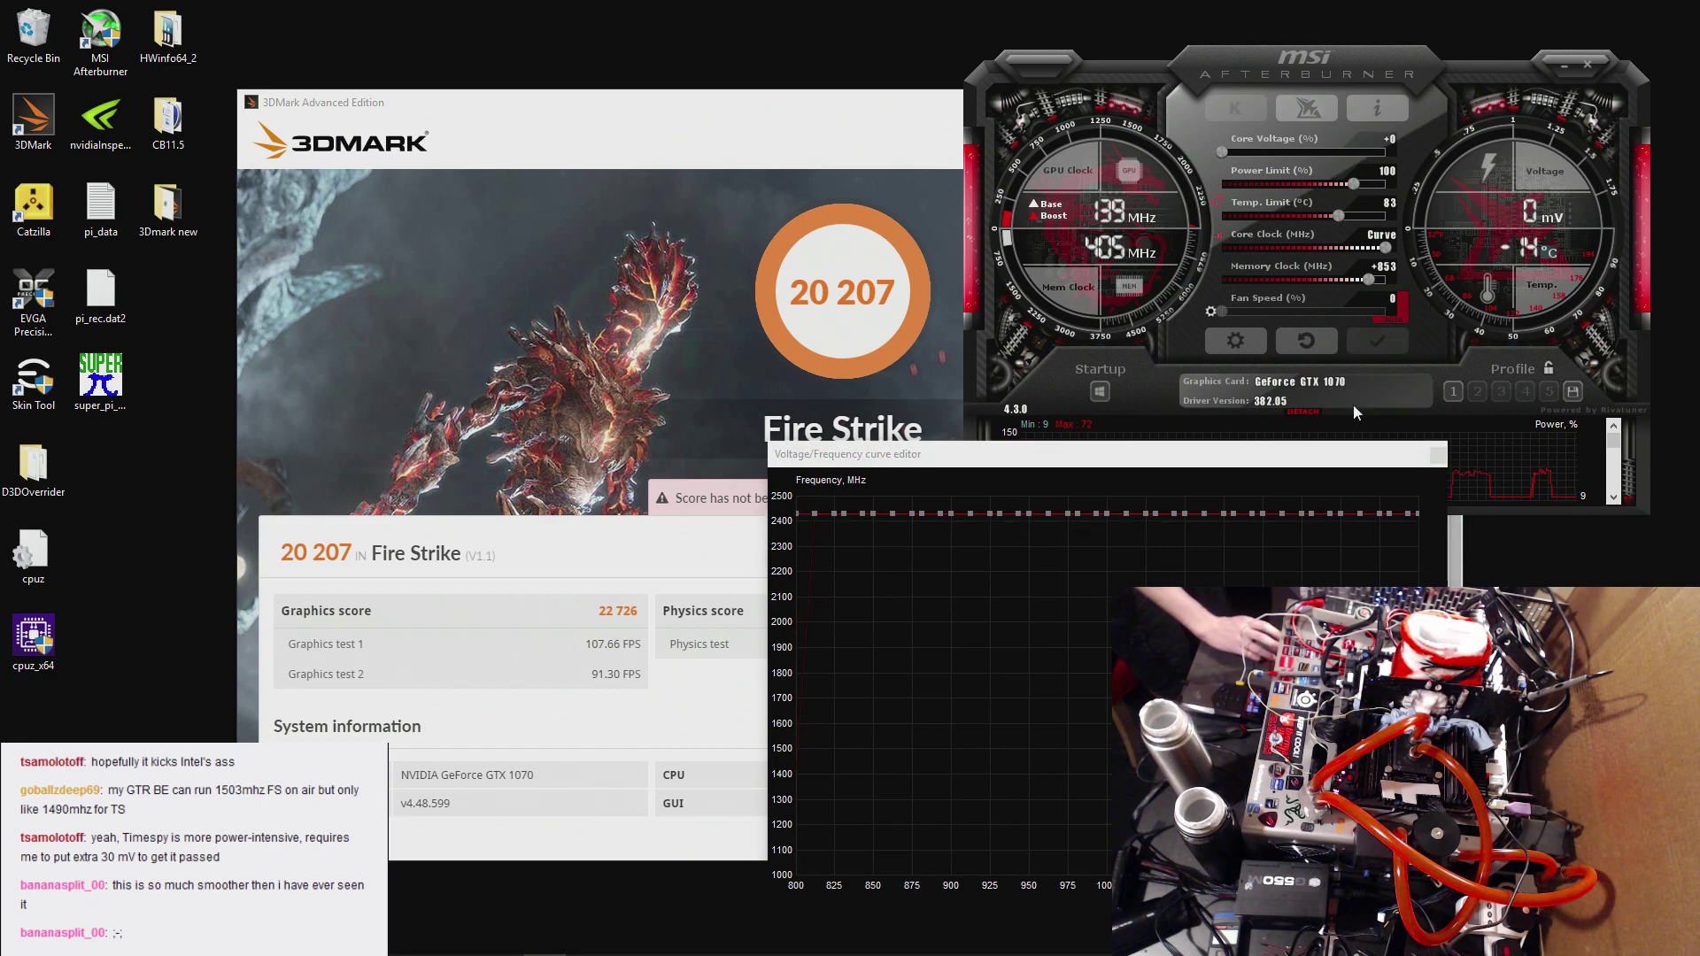
{"action": "left_click", "coordinate": [1436, 455]}
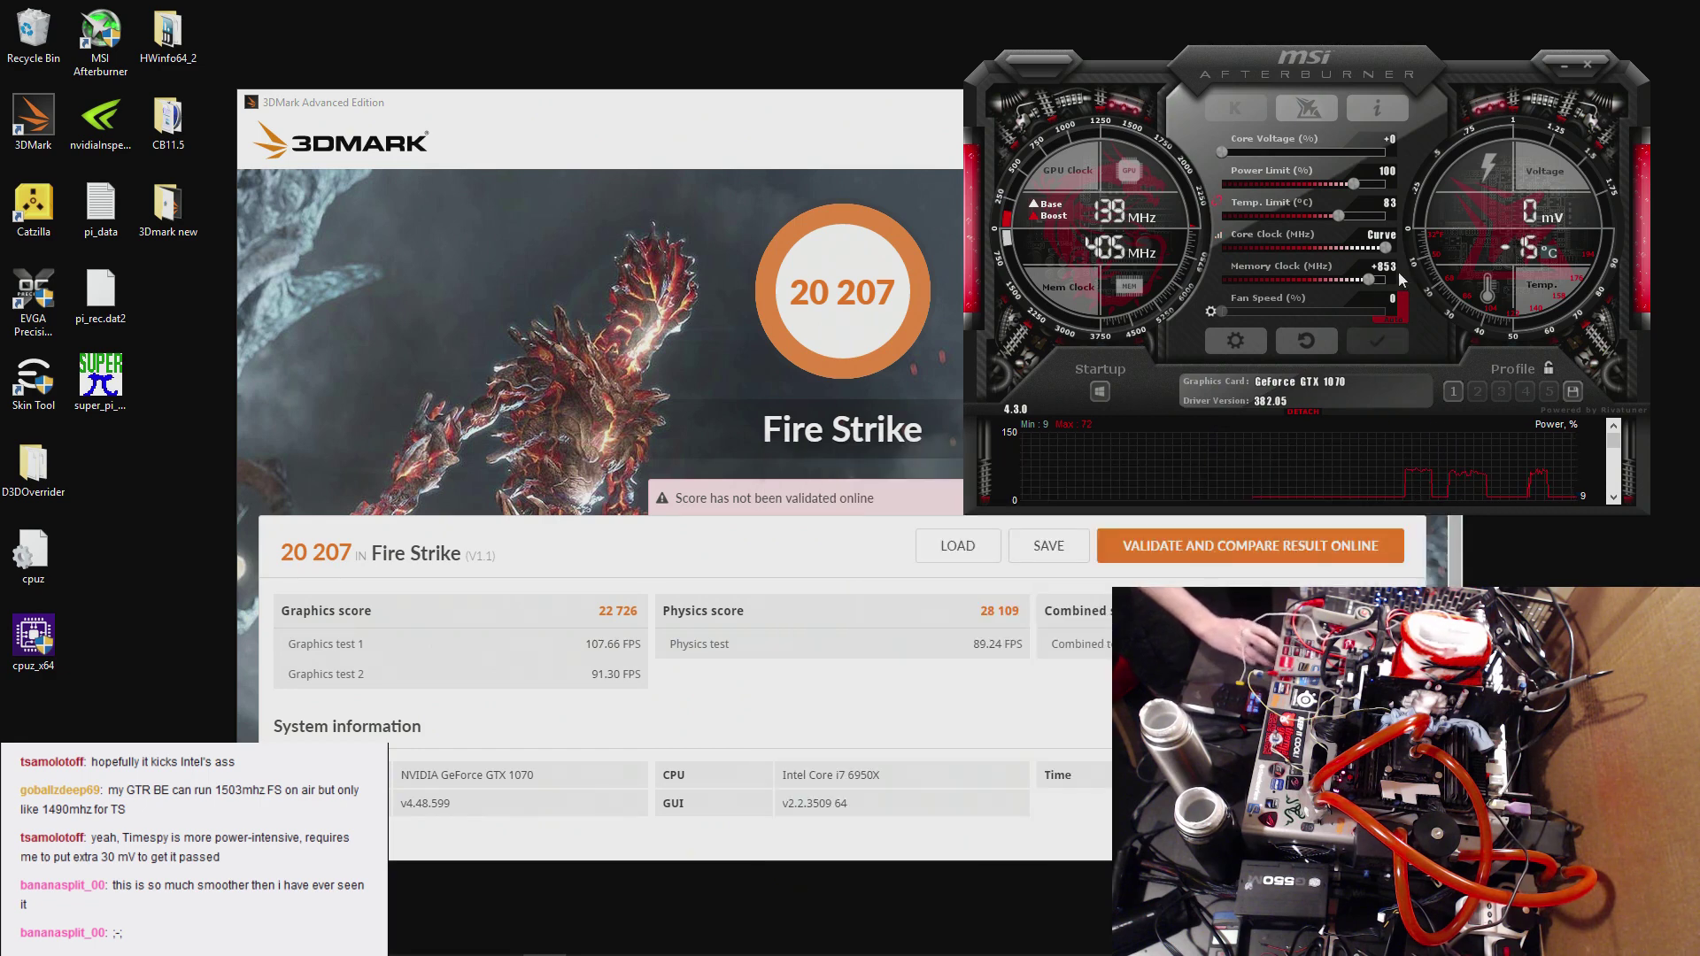
- Switch to 3DMark and start a Fire Strike benchmark run without the demo
{"action": "left_click", "coordinate": [897, 230]}
{"action": "left_click", "coordinate": [1119, 142]}
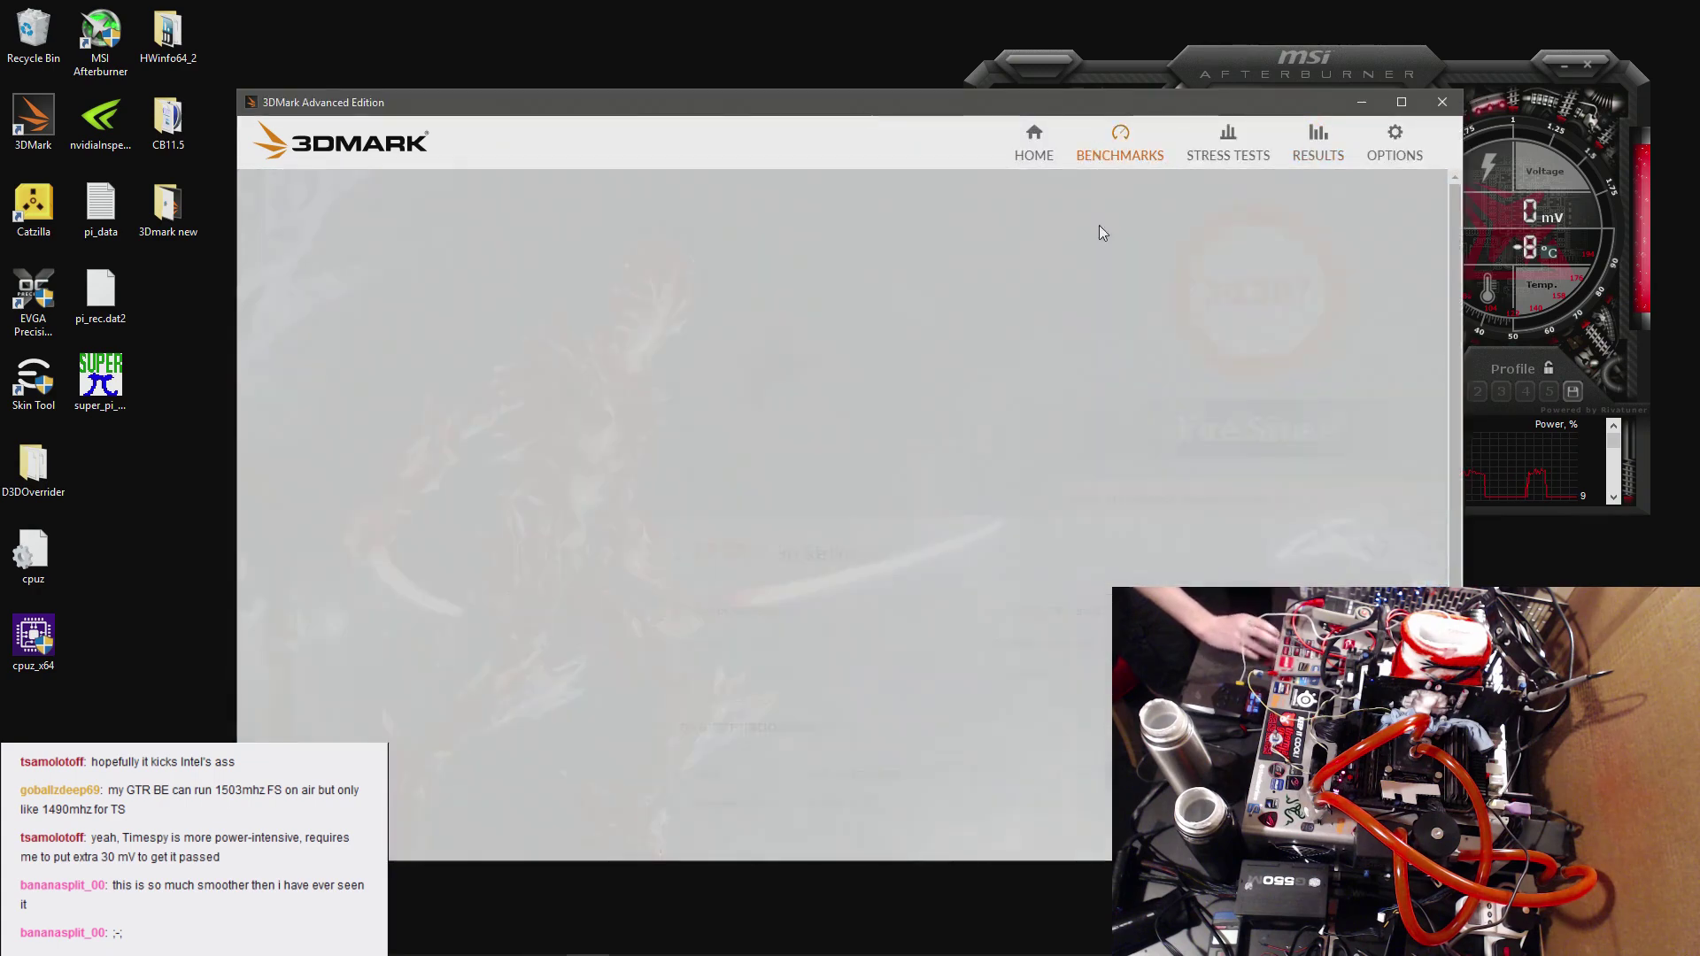
{"action": "left_click", "coordinate": [1211, 620]}
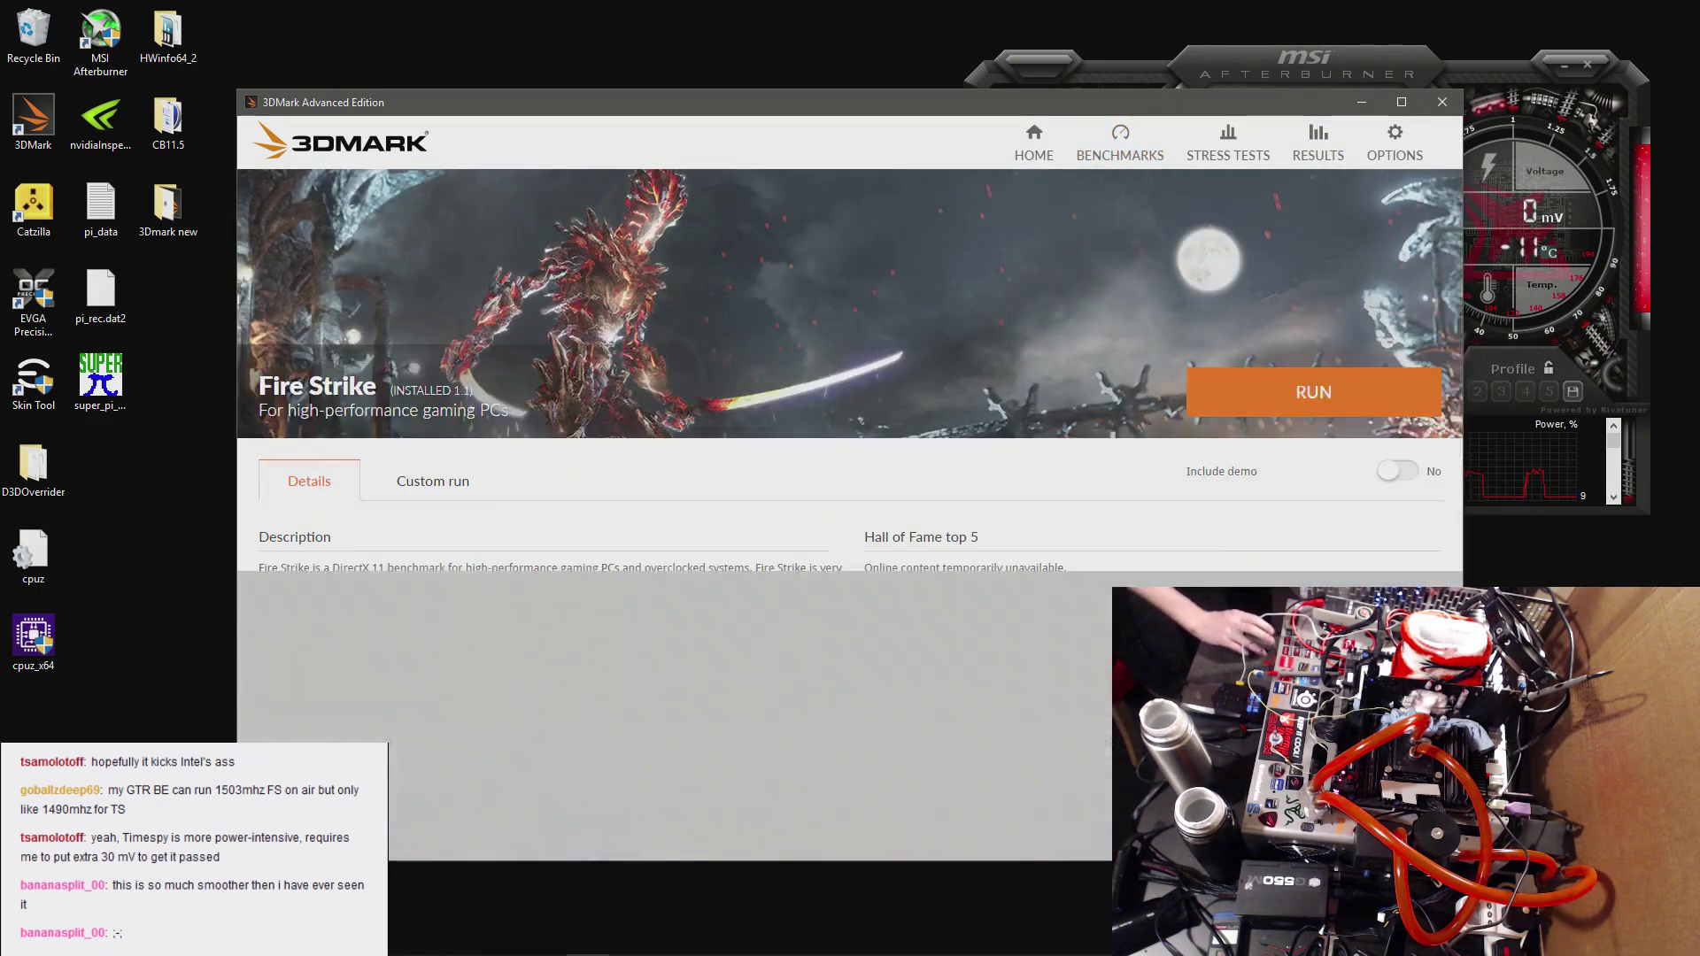
{"action": "left_click", "coordinate": [1286, 403]}
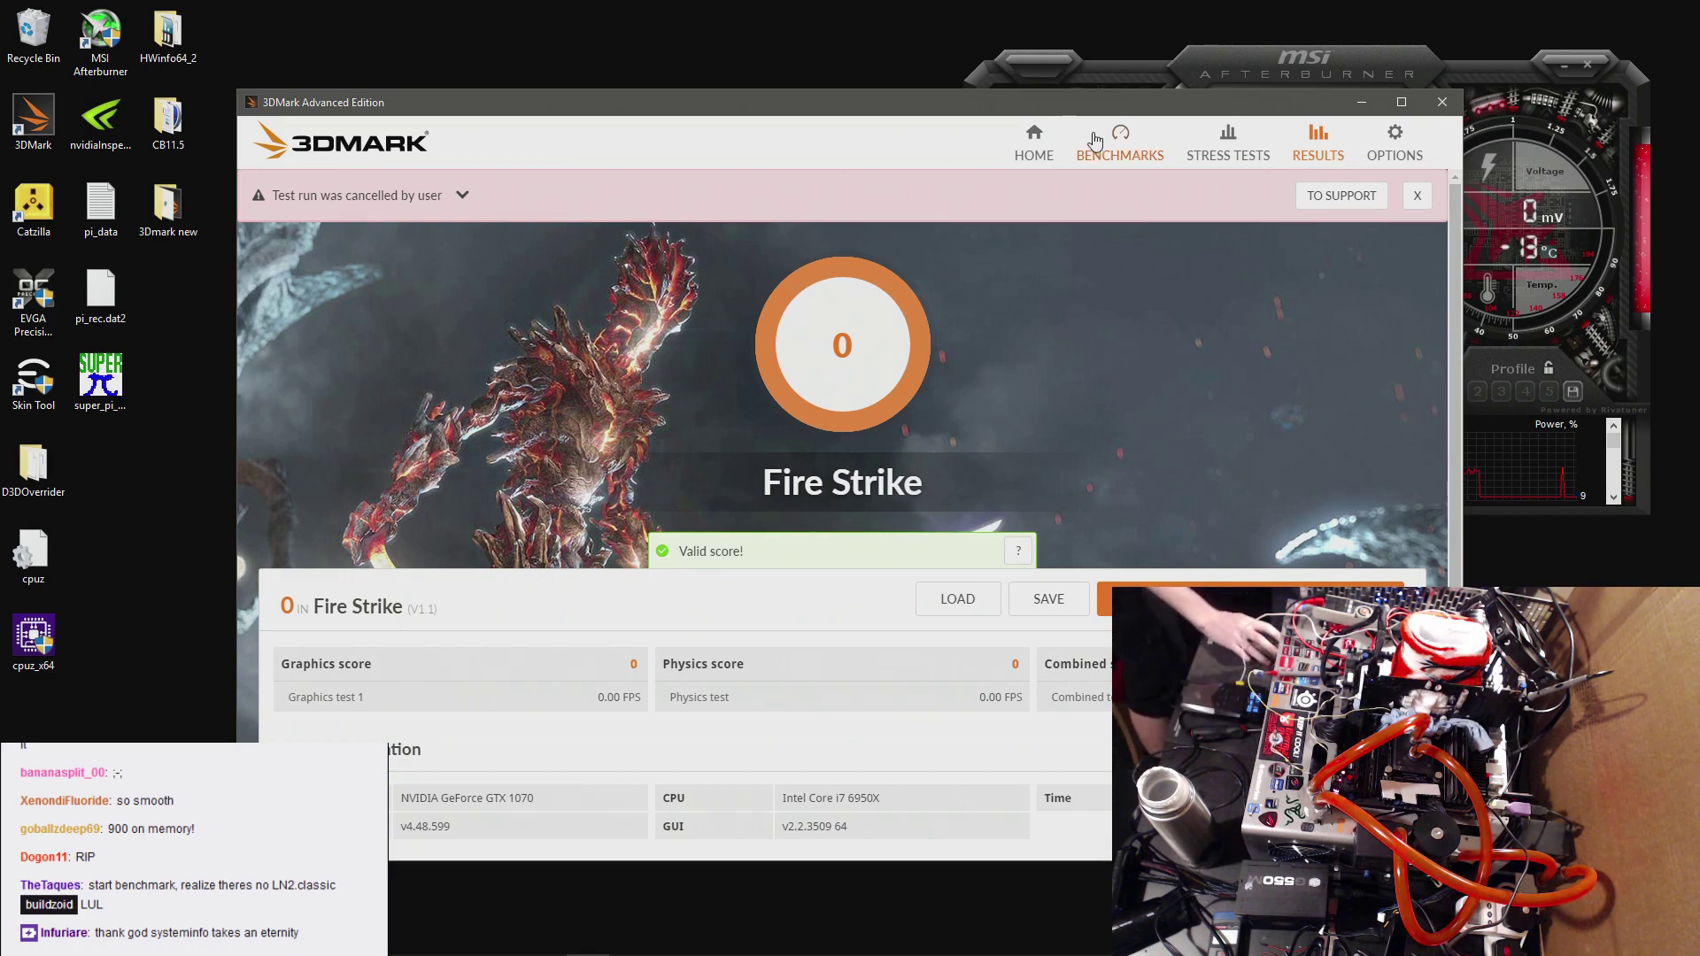
- Return to the benchmark list and start Fire Strike again
{"action": "left_click", "coordinate": [1120, 144]}
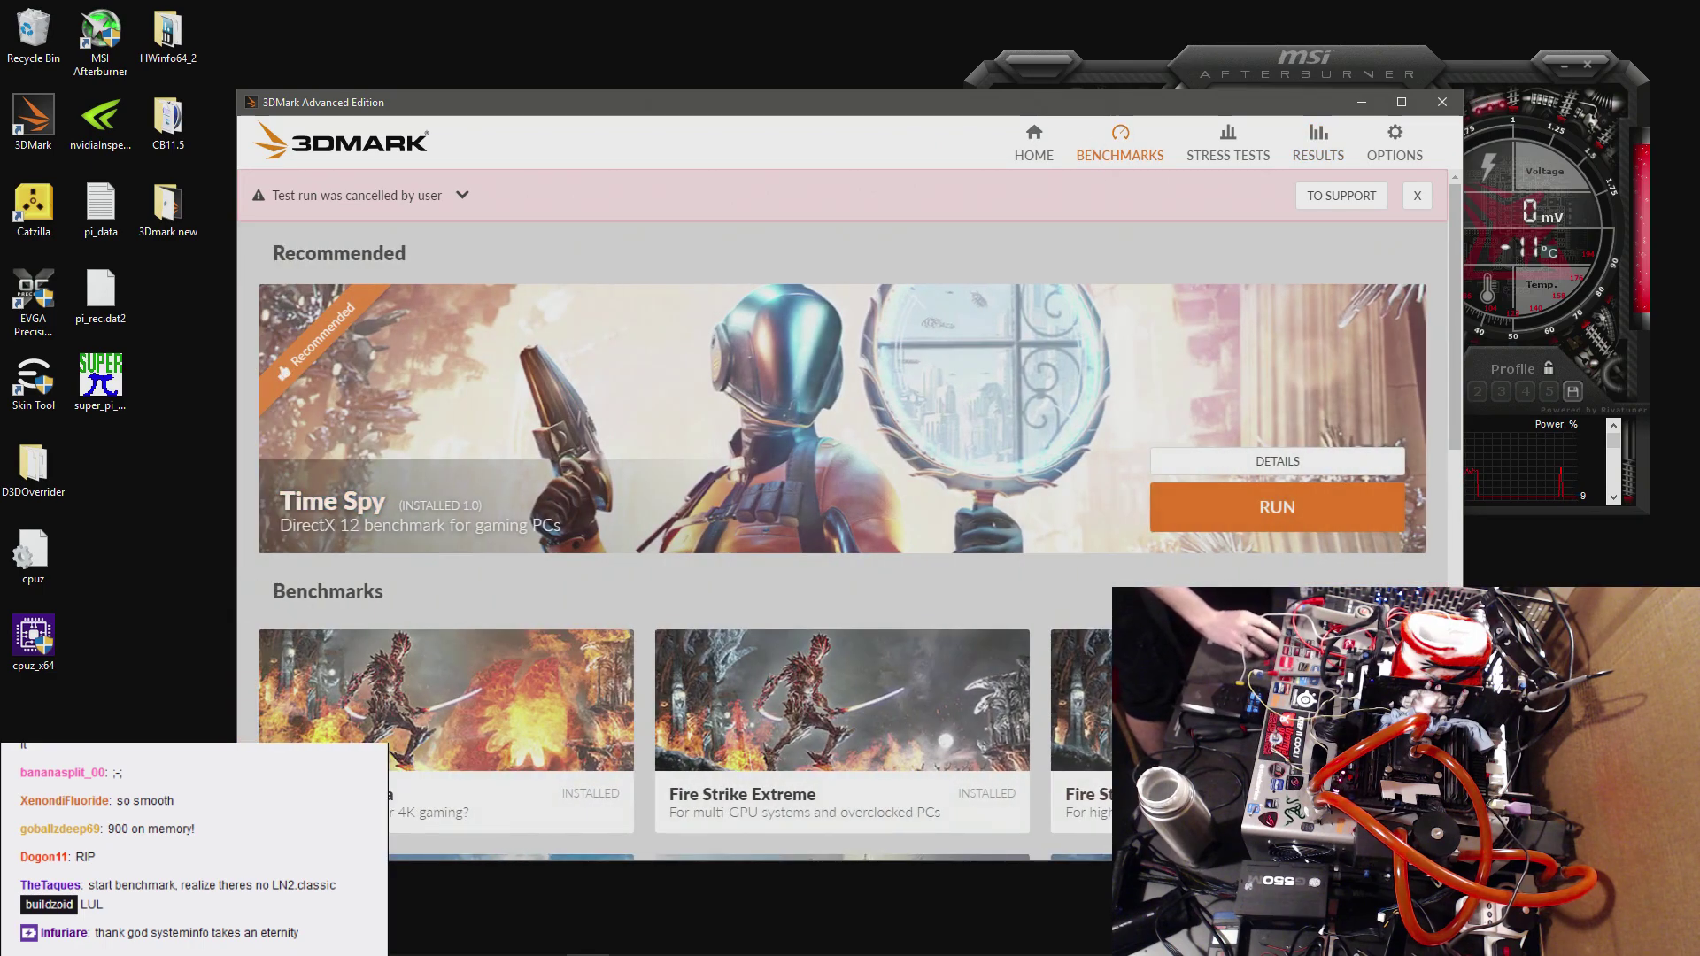
{"action": "left_click", "coordinate": [1257, 673]}
{"action": "left_click", "coordinate": [1312, 372]}
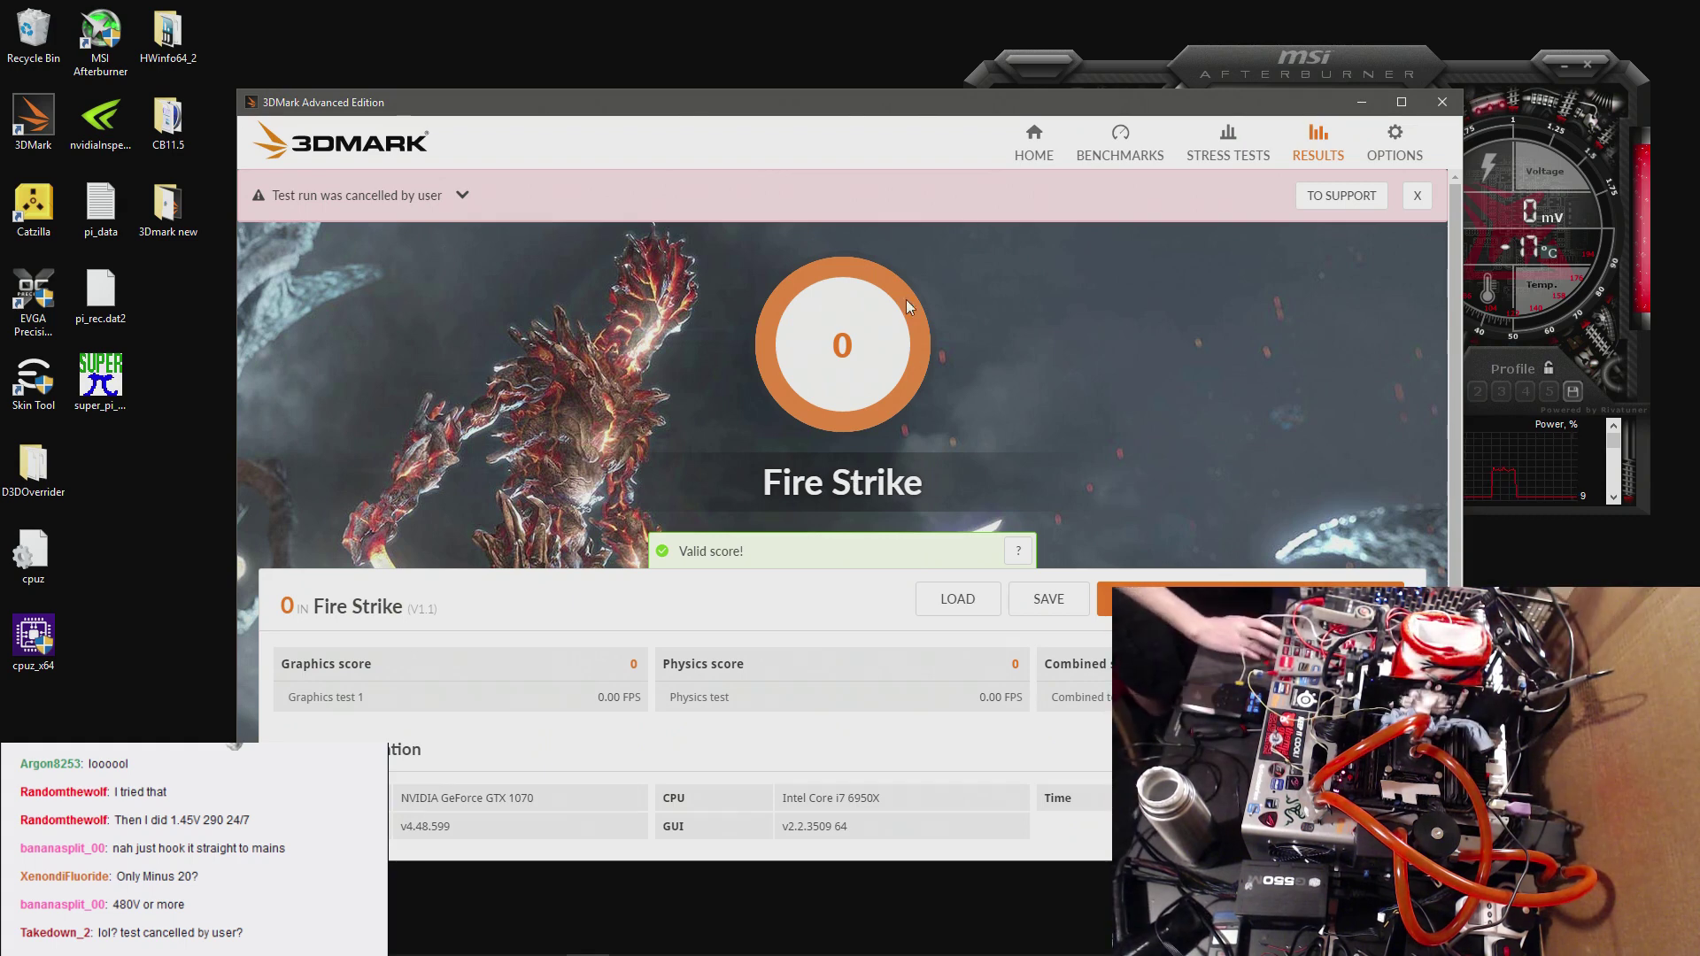
- Switch to Afterburner and readjust the memory clock offset to +853 MHz
{"action": "left_click", "coordinate": [1120, 86]}
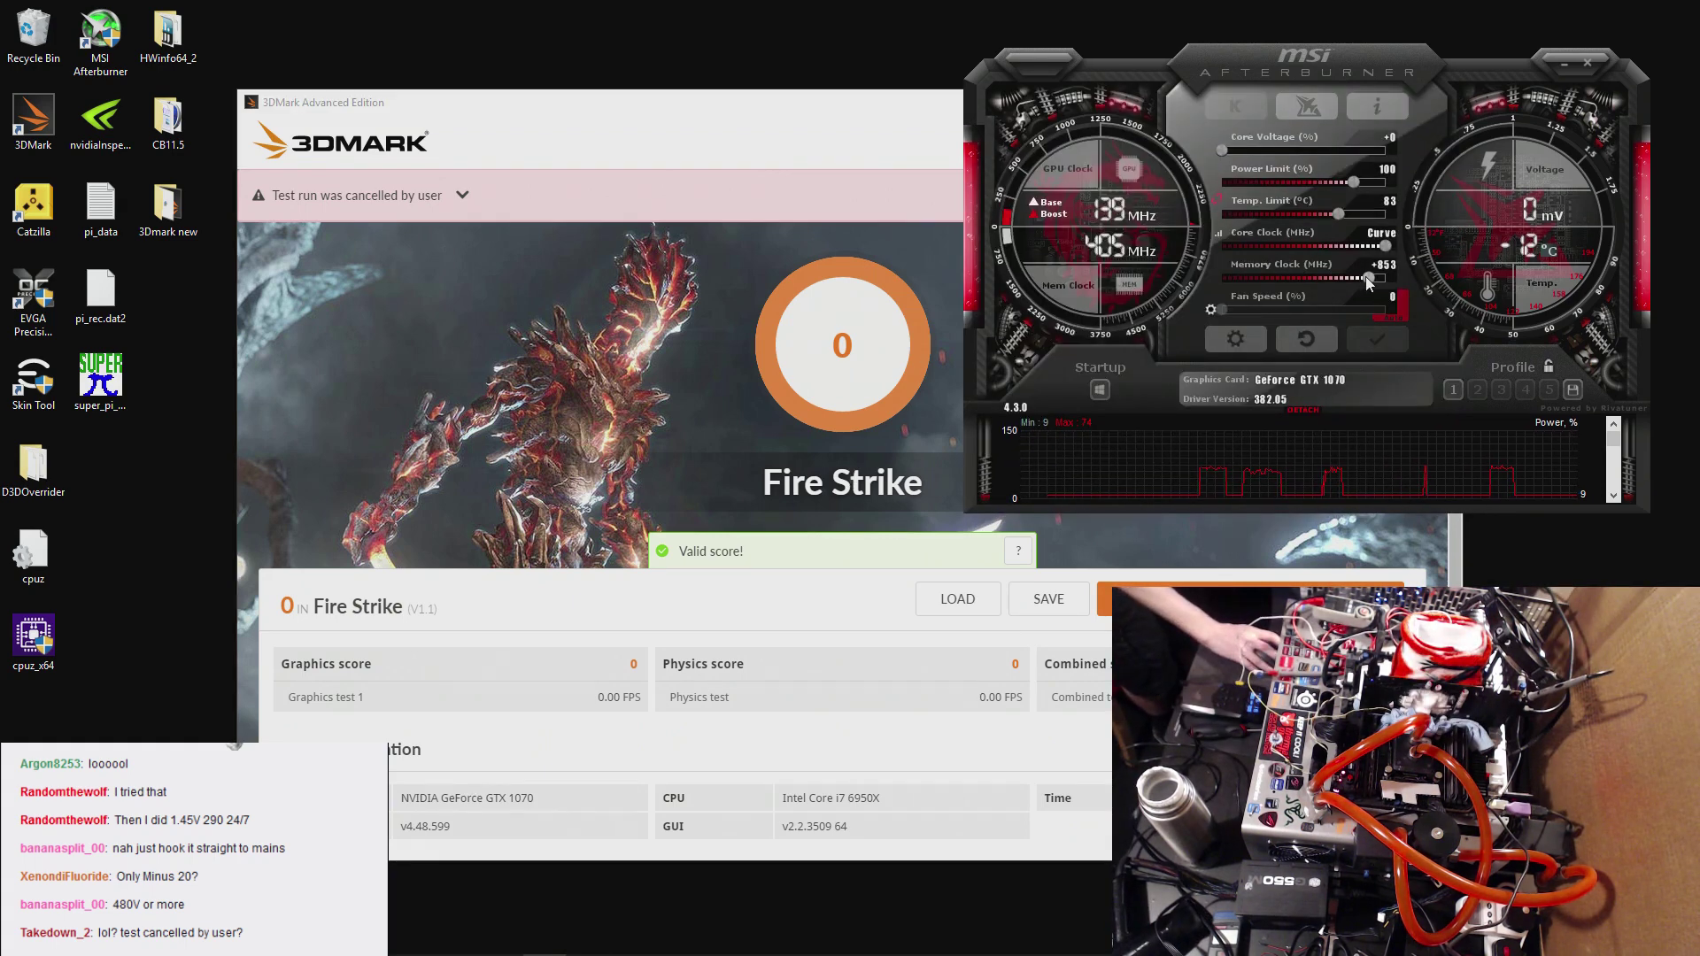
{"action": "left_click_drag", "start_coordinate": [1368, 281], "coordinate": [1366, 281]}
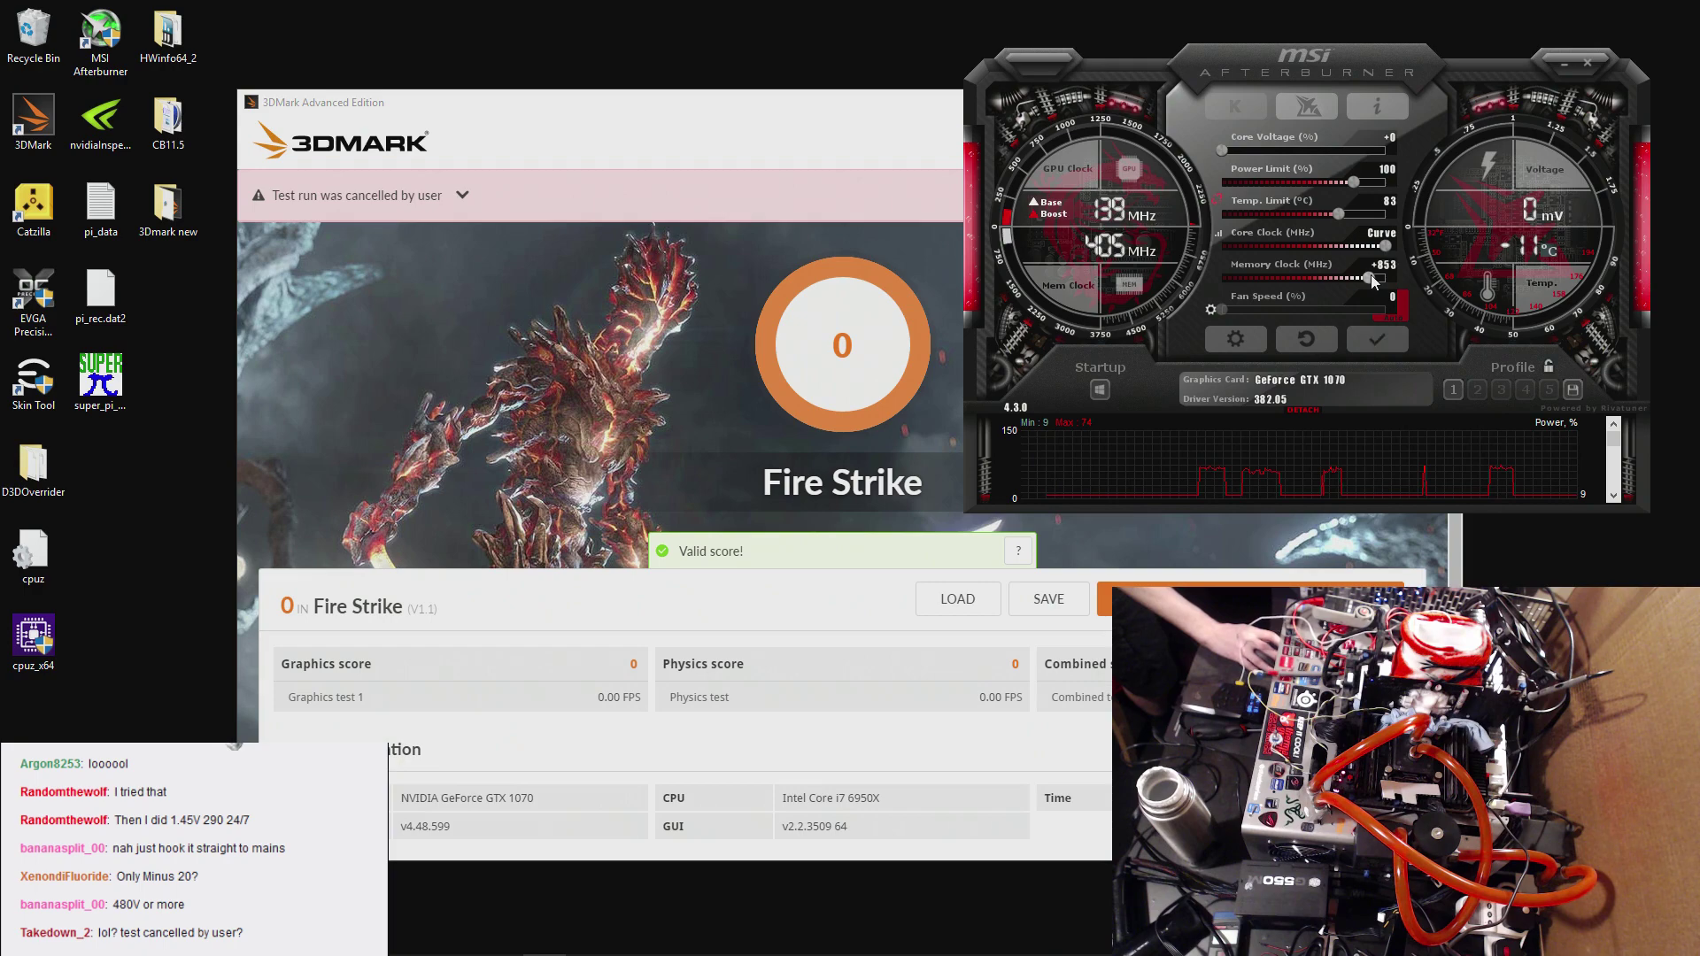
- Run the Time Spy benchmark in 3DMark and expand the error details of its result
{"action": "left_click", "coordinate": [868, 115]}
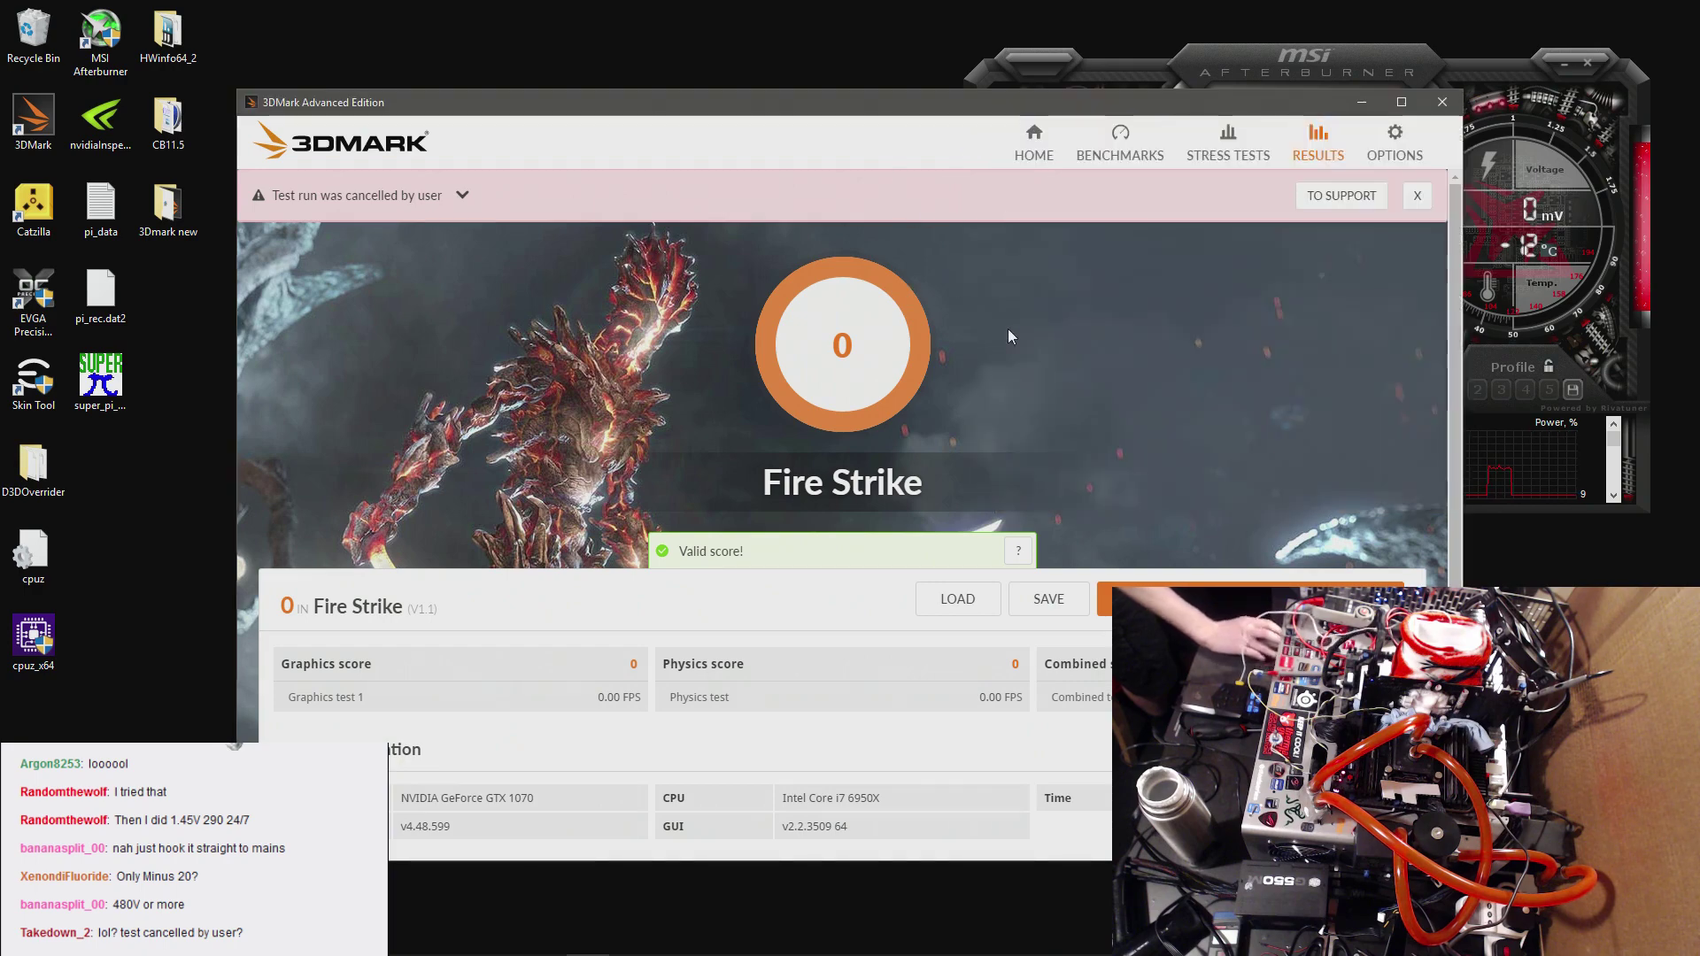
{"action": "left_click", "coordinate": [1119, 146]}
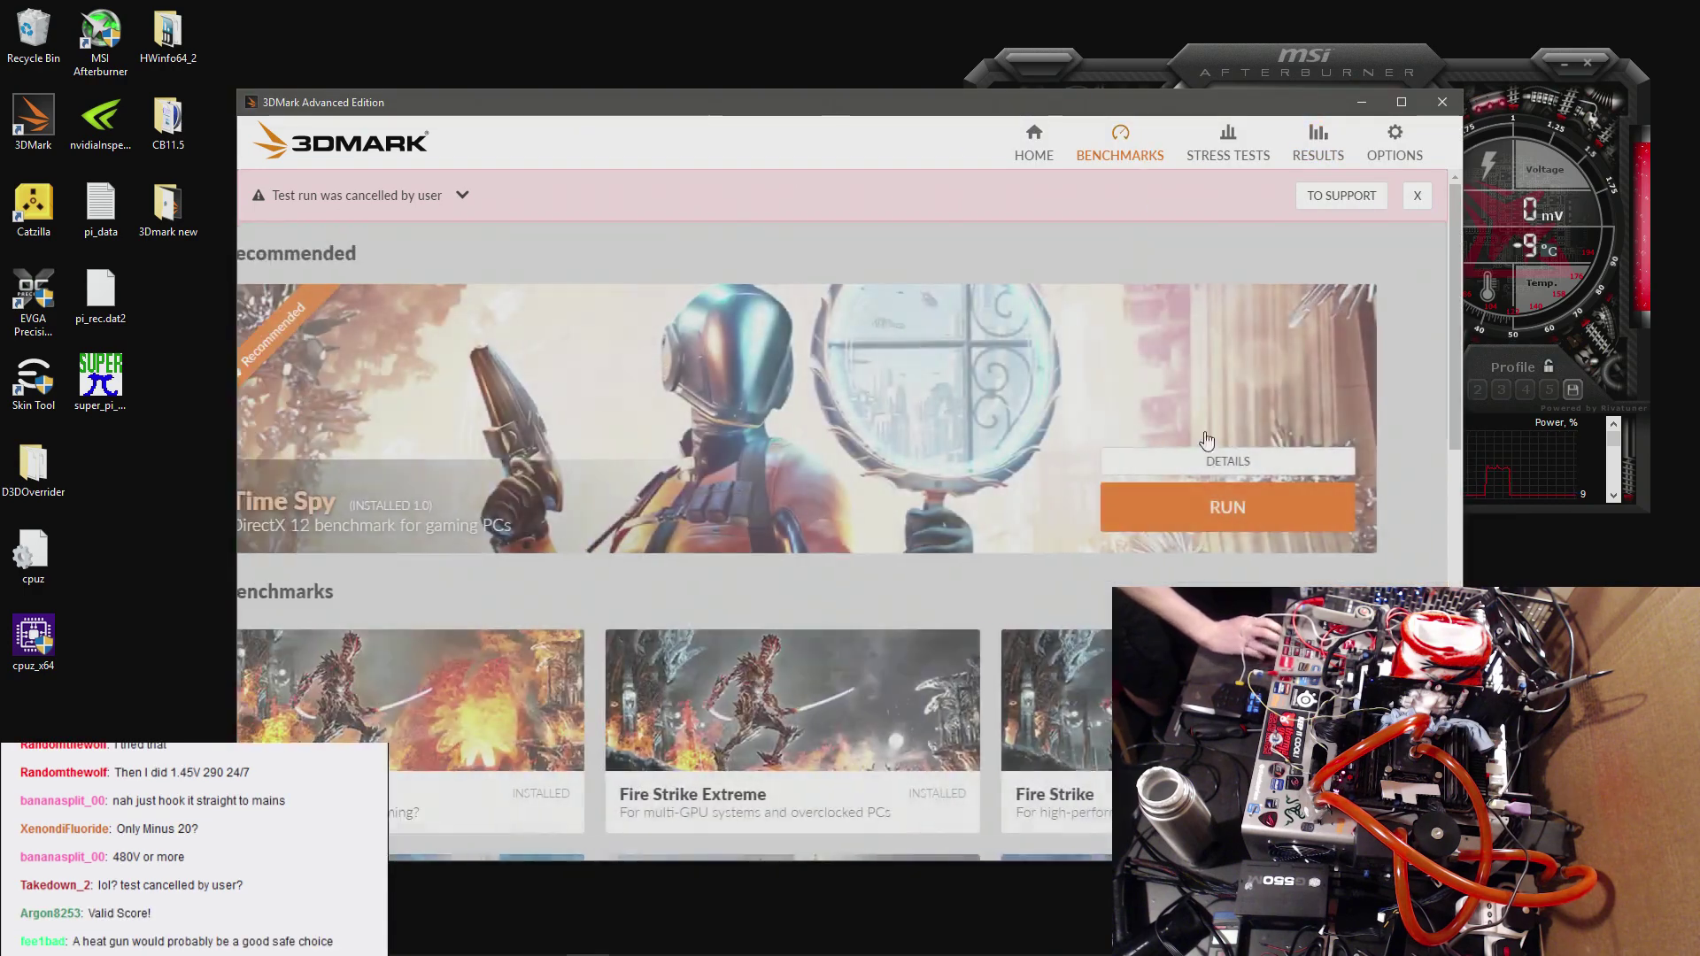
{"action": "left_click", "coordinate": [1292, 522]}
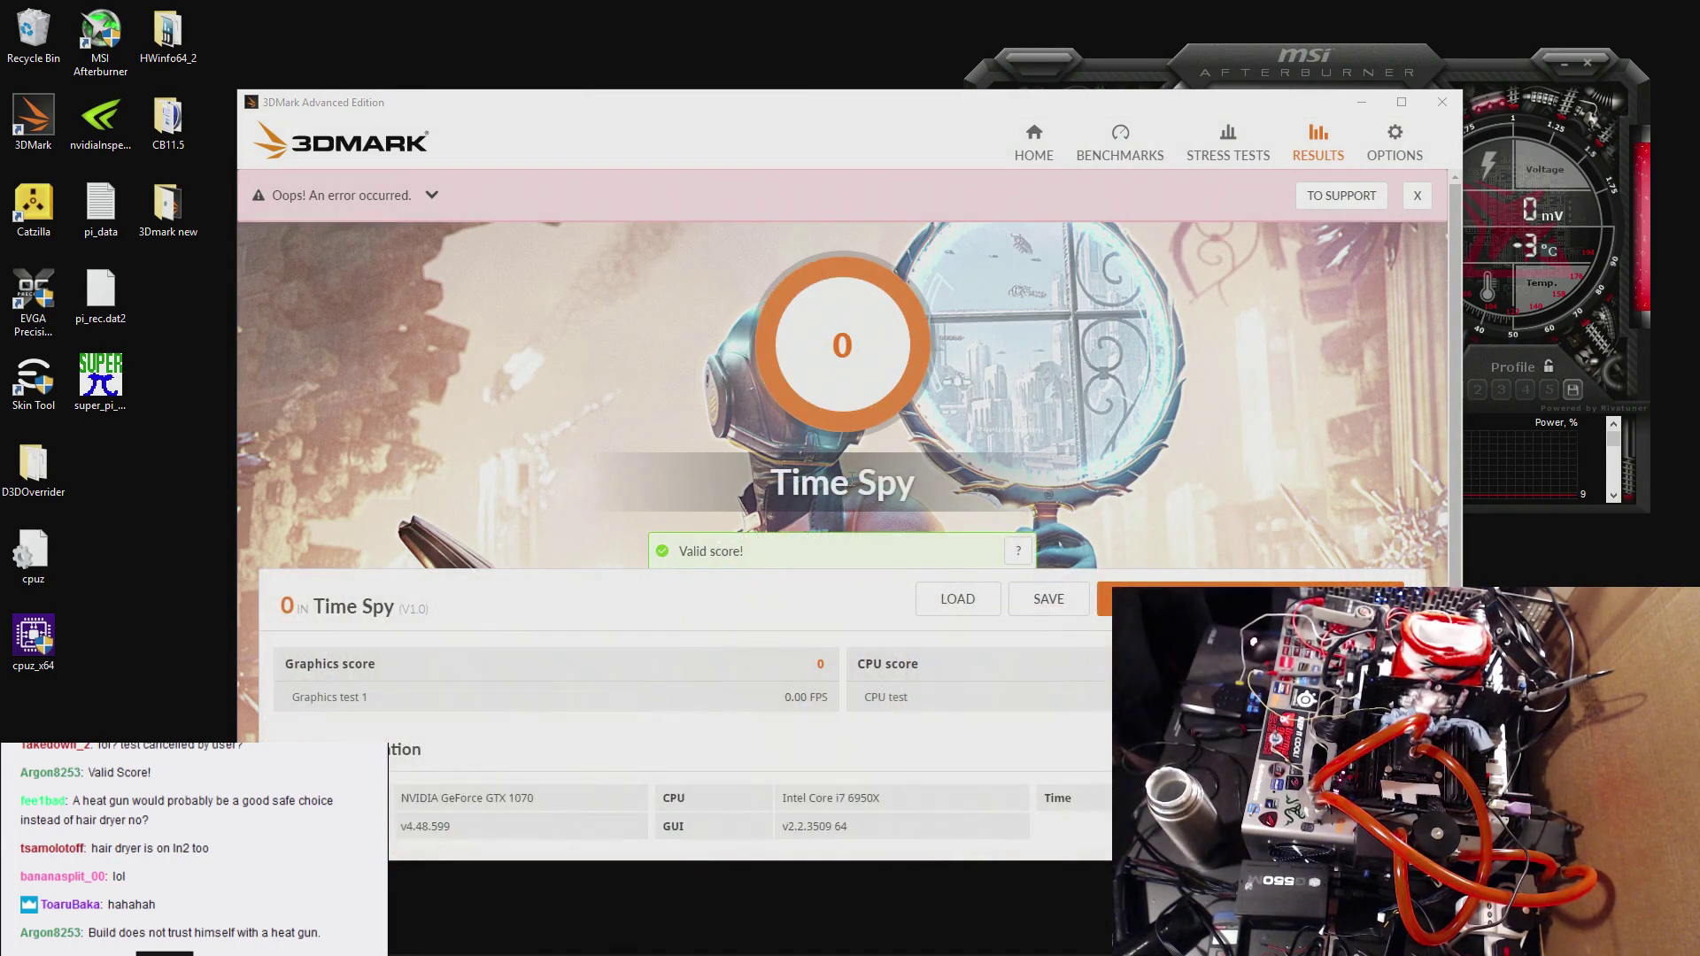
{"action": "left_click", "coordinate": [432, 195]}
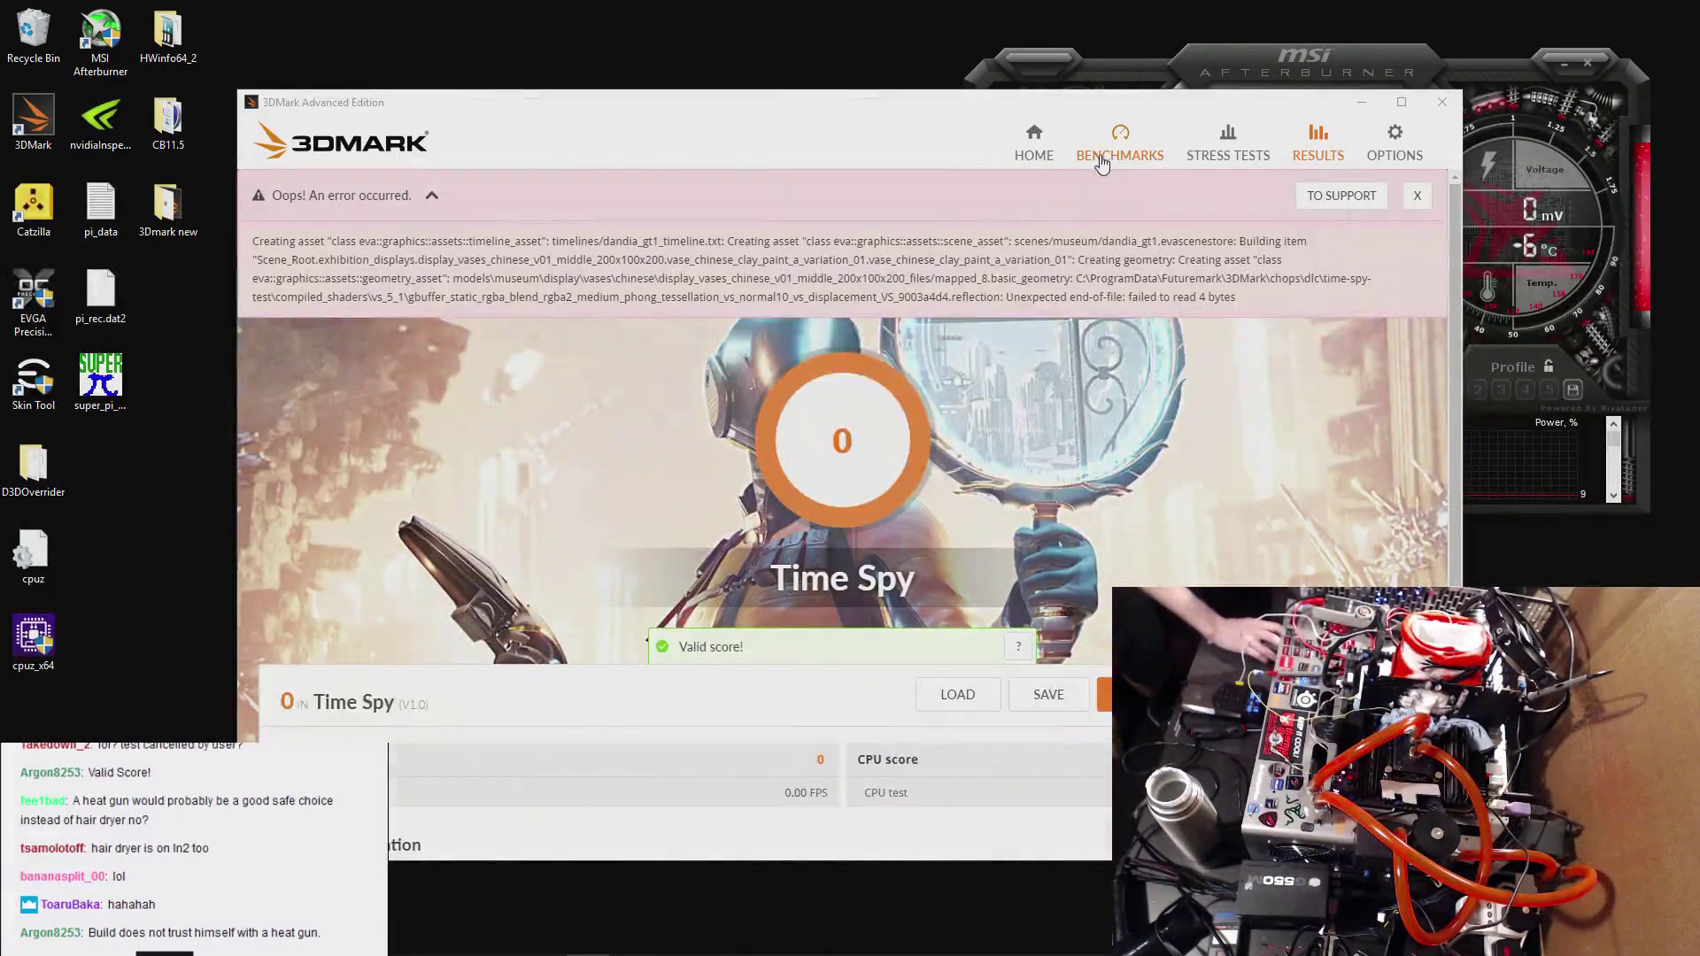
- Apply a memory clock offset of +845 MHz in Afterburner, then run the Fire Strike benchmark in 3DMark without the demo
{"action": "left_click", "coordinate": [1102, 158]}
{"action": "scroll", "coordinate": [1283, 265], "scroll_direction": "down", "scroll_amount": 3}
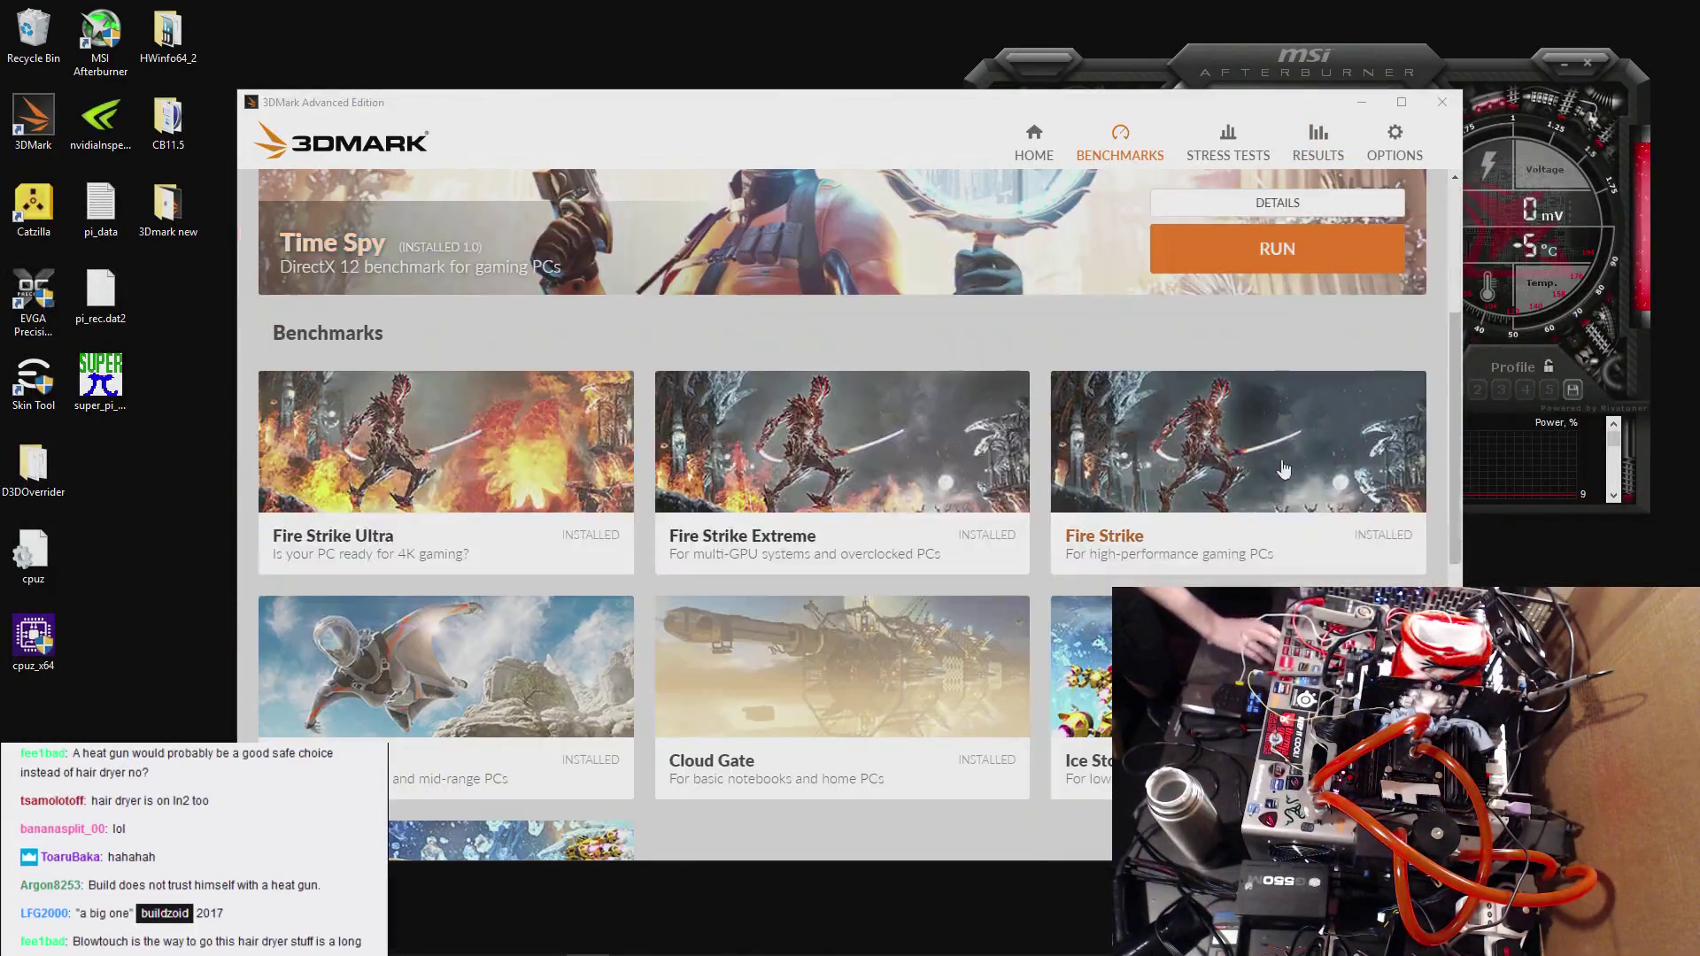
{"action": "left_click", "coordinate": [1492, 160]}
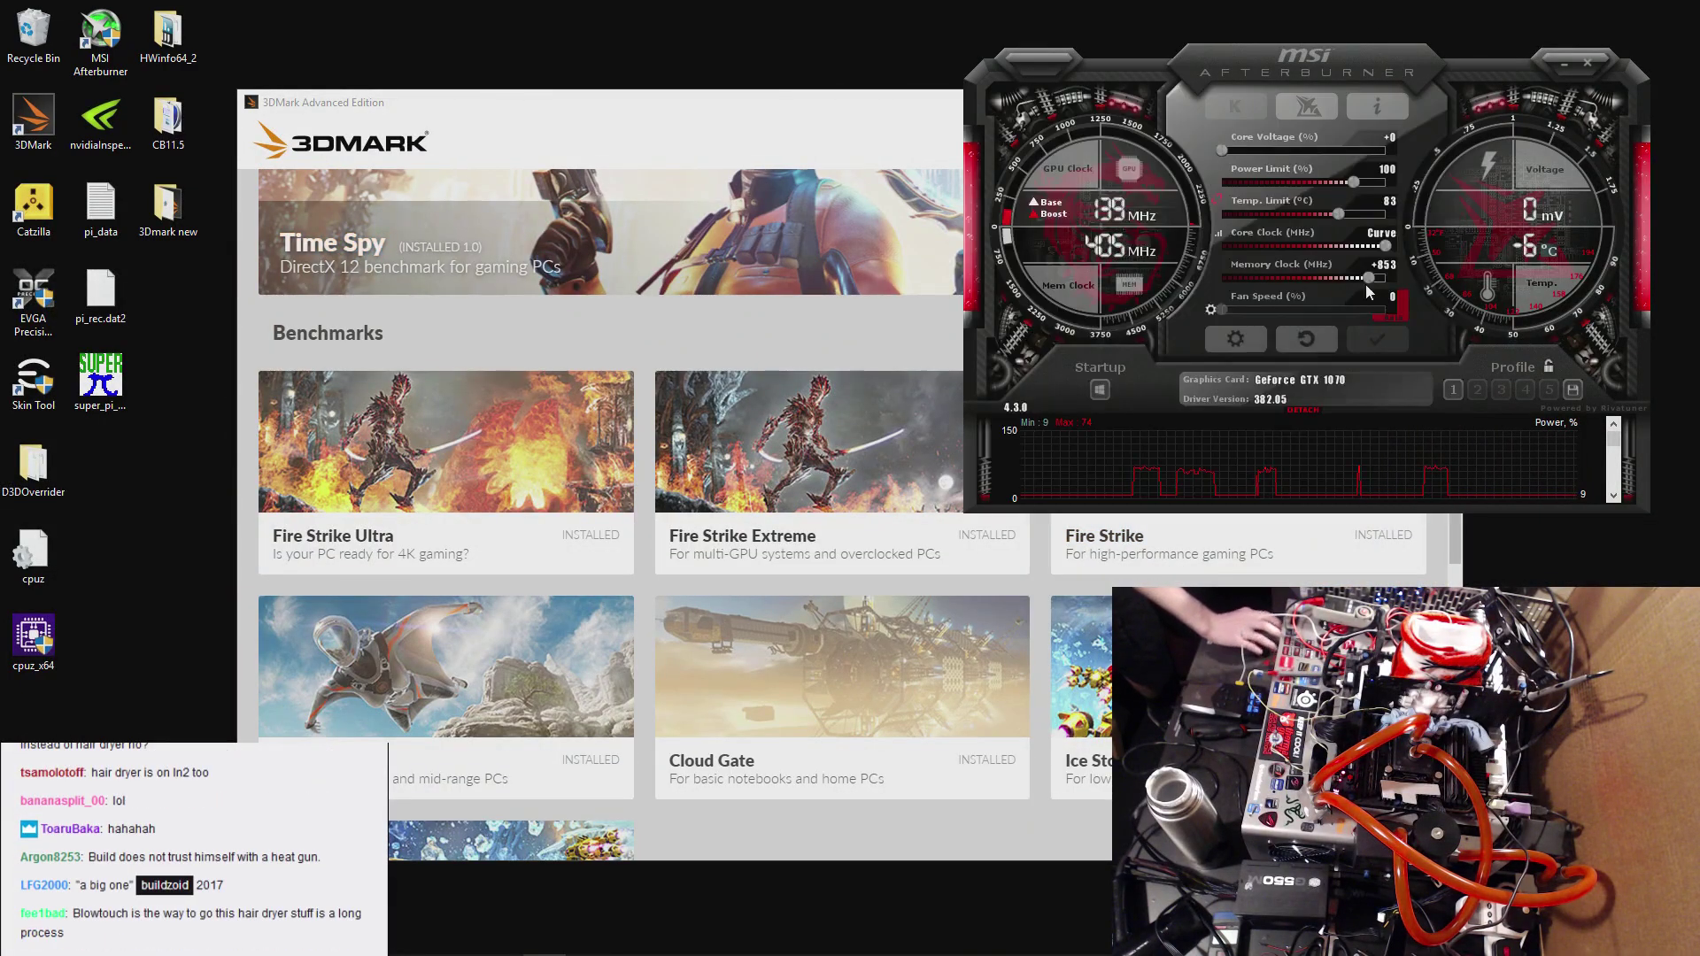
{"action": "left_click", "coordinate": [1371, 280]}
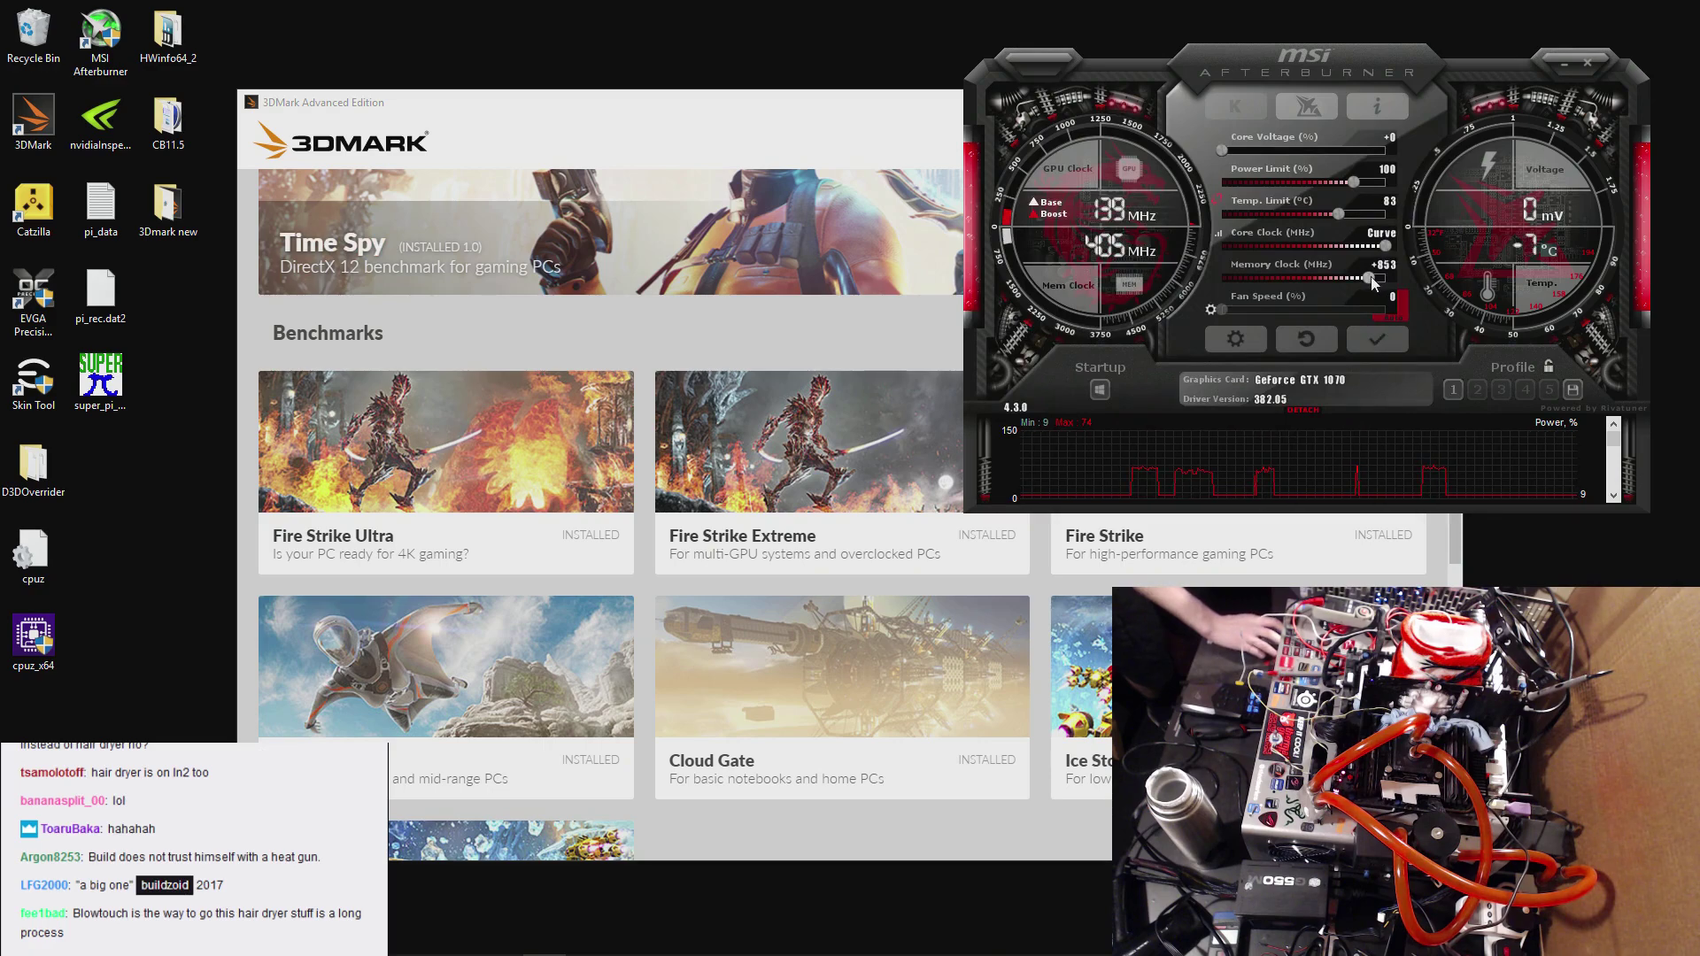
{"action": "left_click", "coordinate": [1377, 339]}
{"action": "left_click", "coordinate": [1184, 530]}
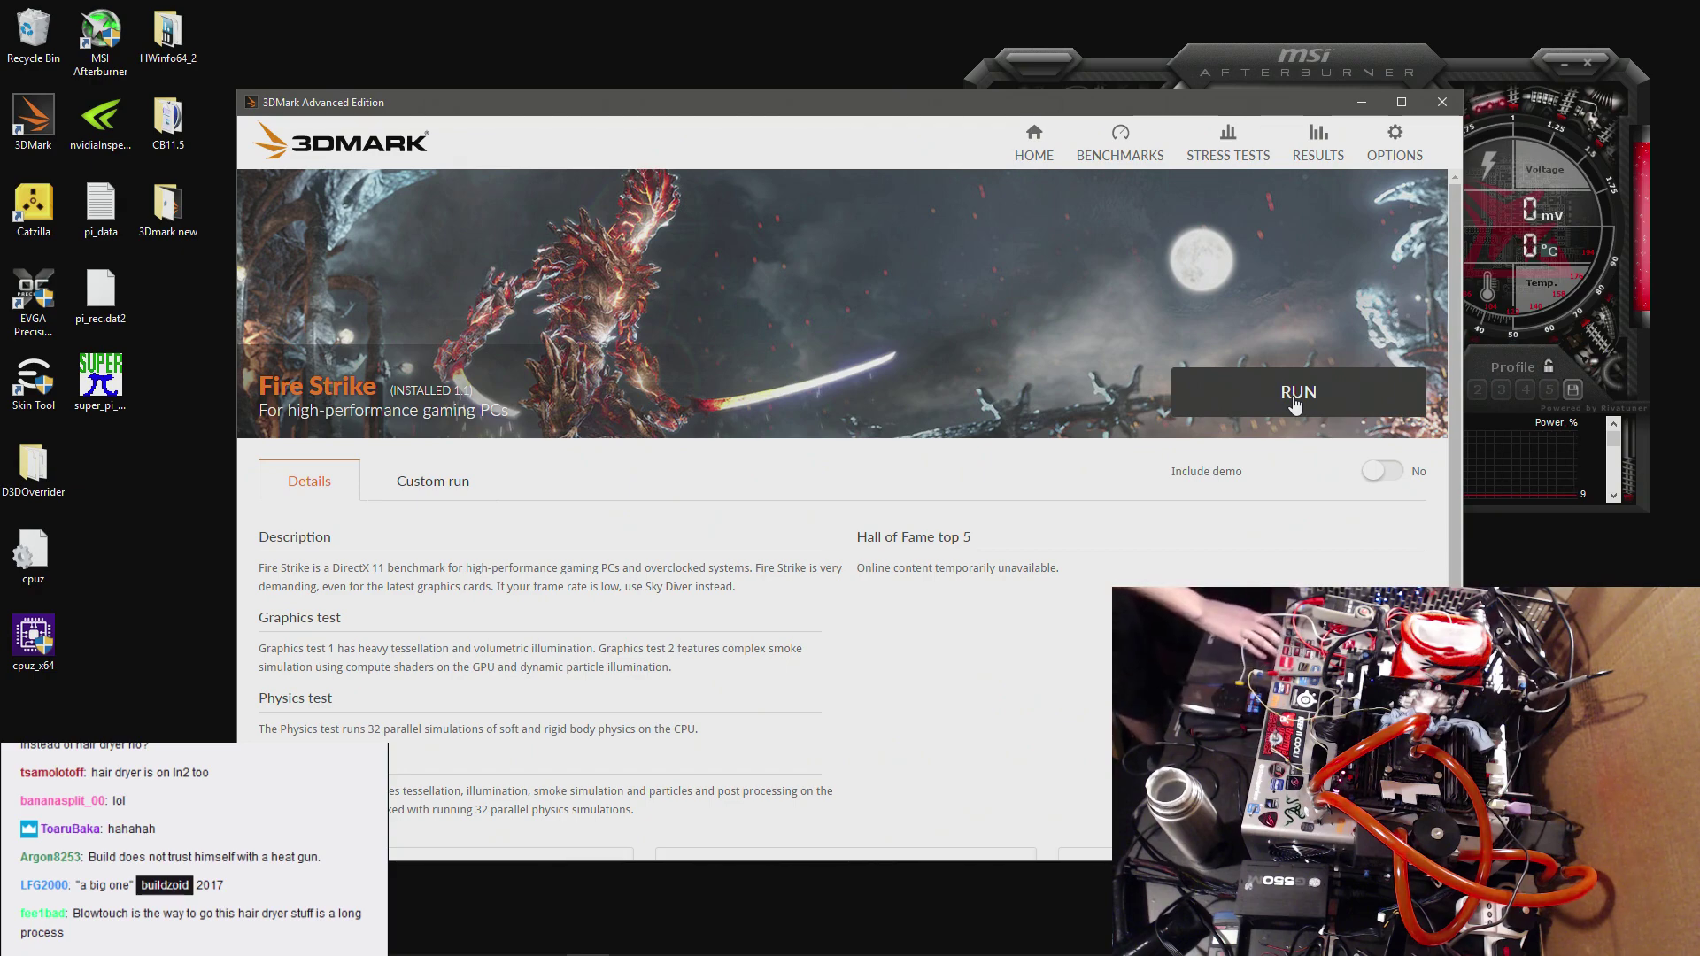
{"action": "left_click", "coordinate": [1294, 397]}
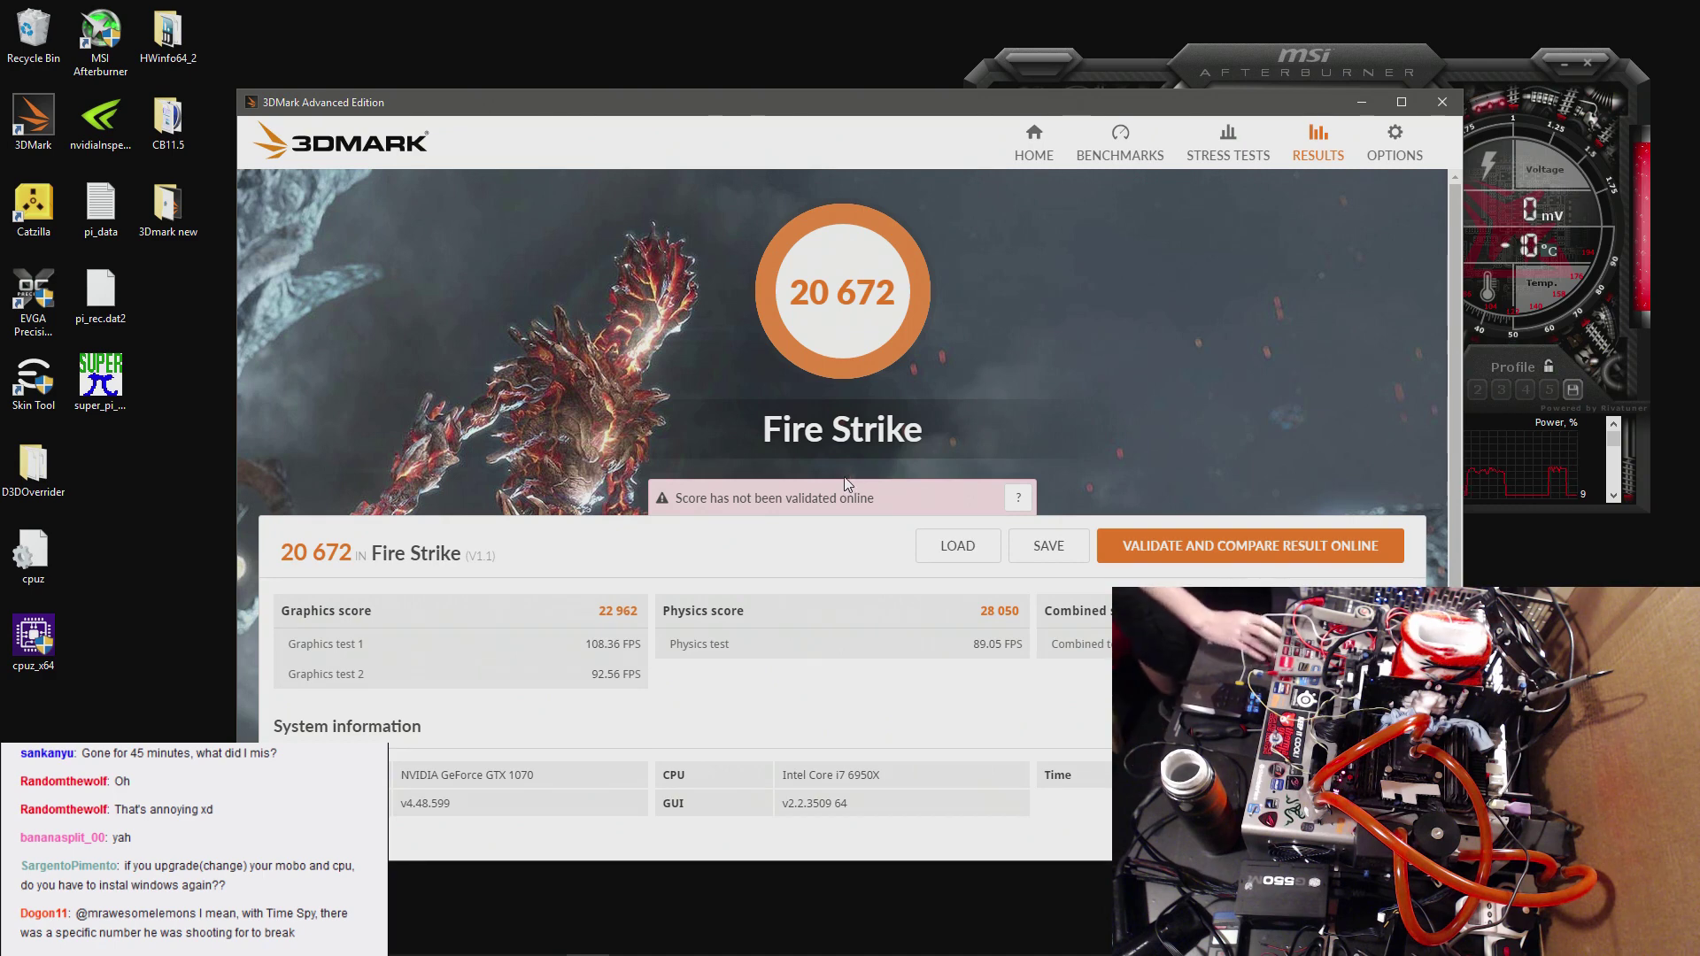
- Examine the Fire Strike sub-scores and the detailed monitoring graphs for frame rate, temperatures, GPU load and CPU frequency
{"action": "scroll", "coordinate": [882, 512], "scroll_direction": "down", "scroll_amount": 3}
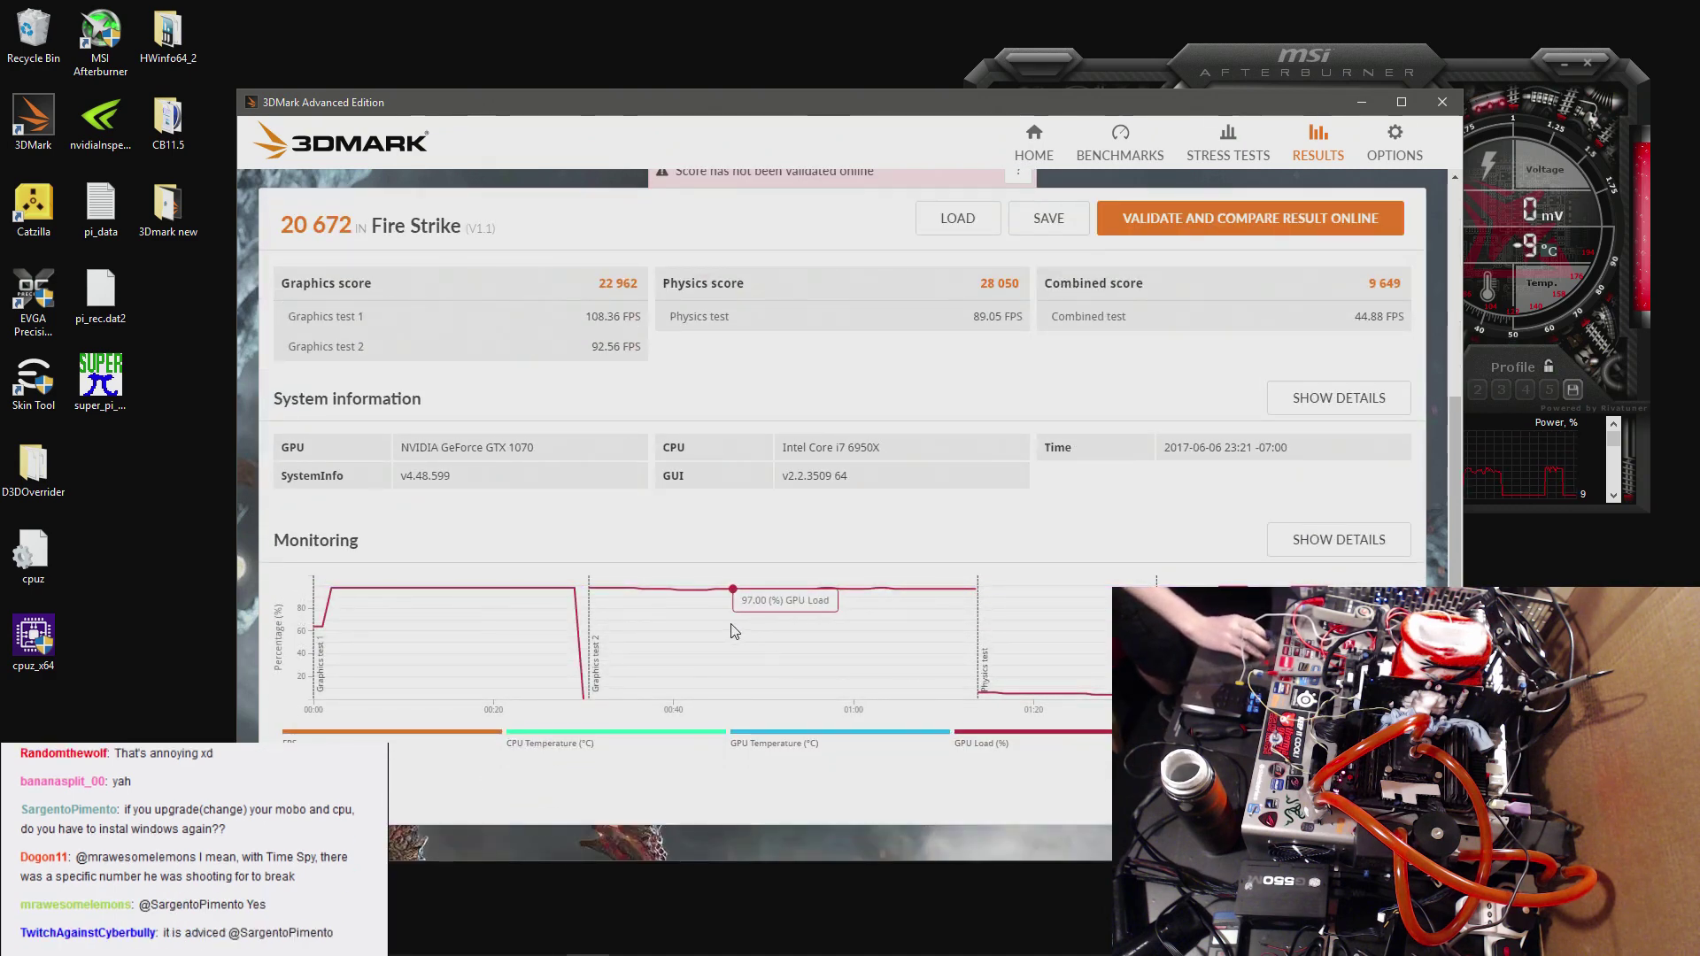
{"action": "scroll", "coordinate": [1338, 541], "scroll_direction": "up", "scroll_amount": 1}
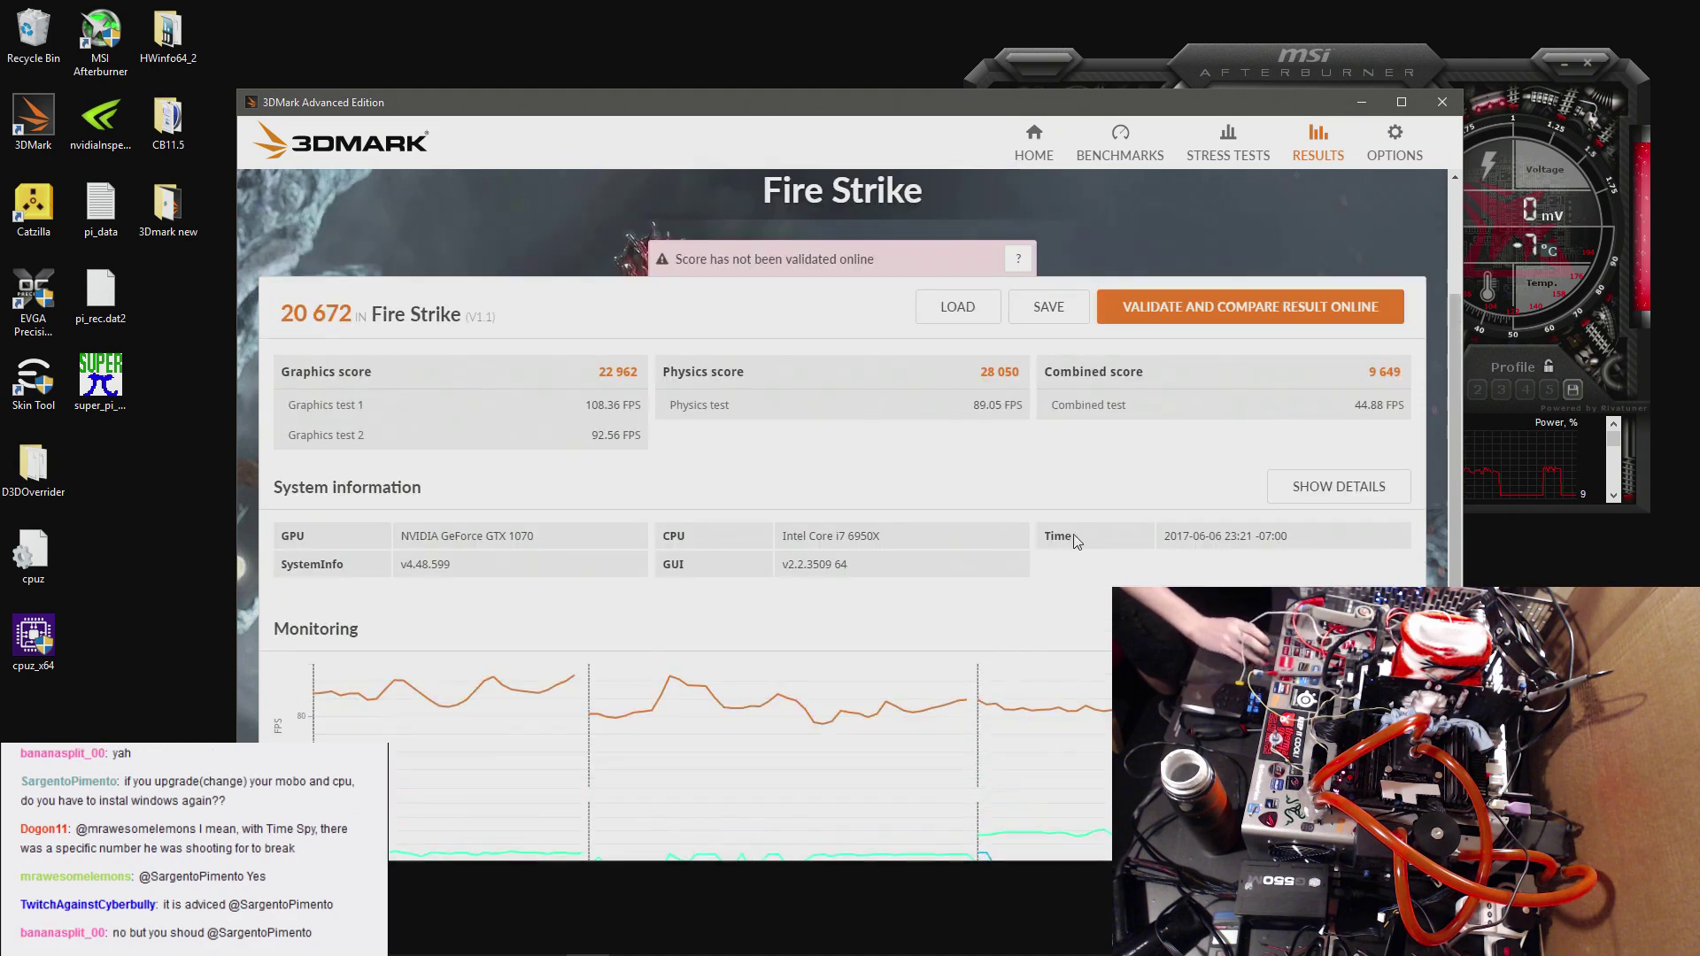
{"action": "scroll", "coordinate": [1072, 534], "scroll_direction": "down", "scroll_amount": 3}
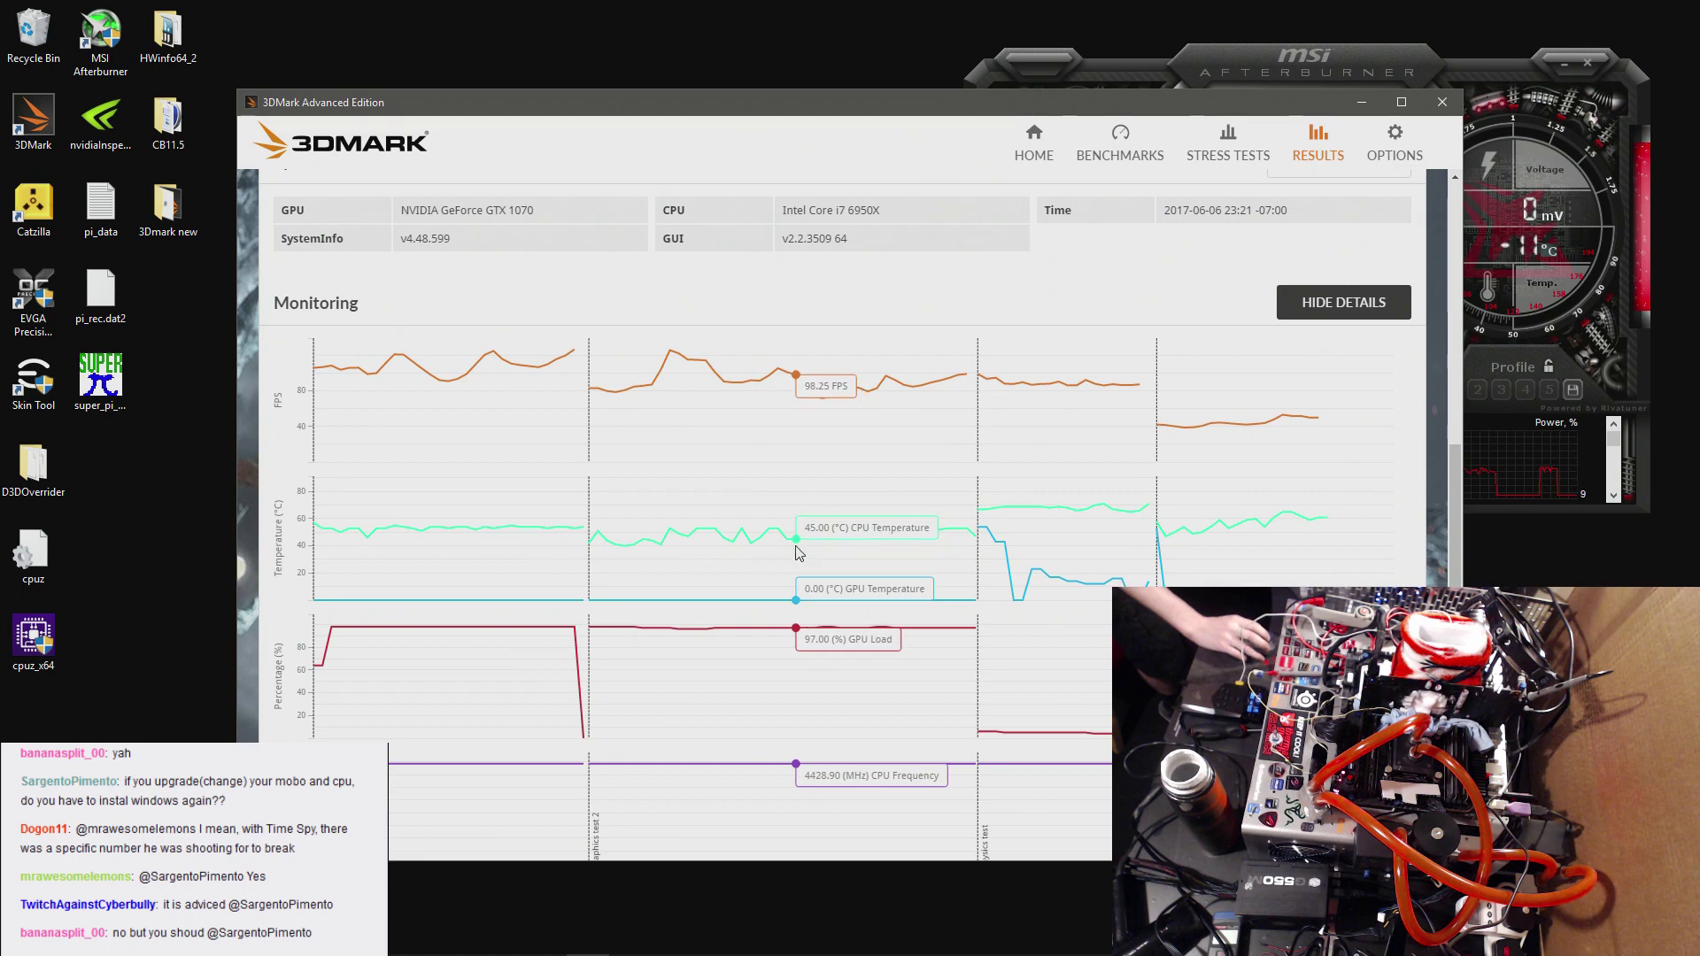
{"action": "scroll", "coordinate": [777, 644], "scroll_direction": "down", "scroll_amount": 2}
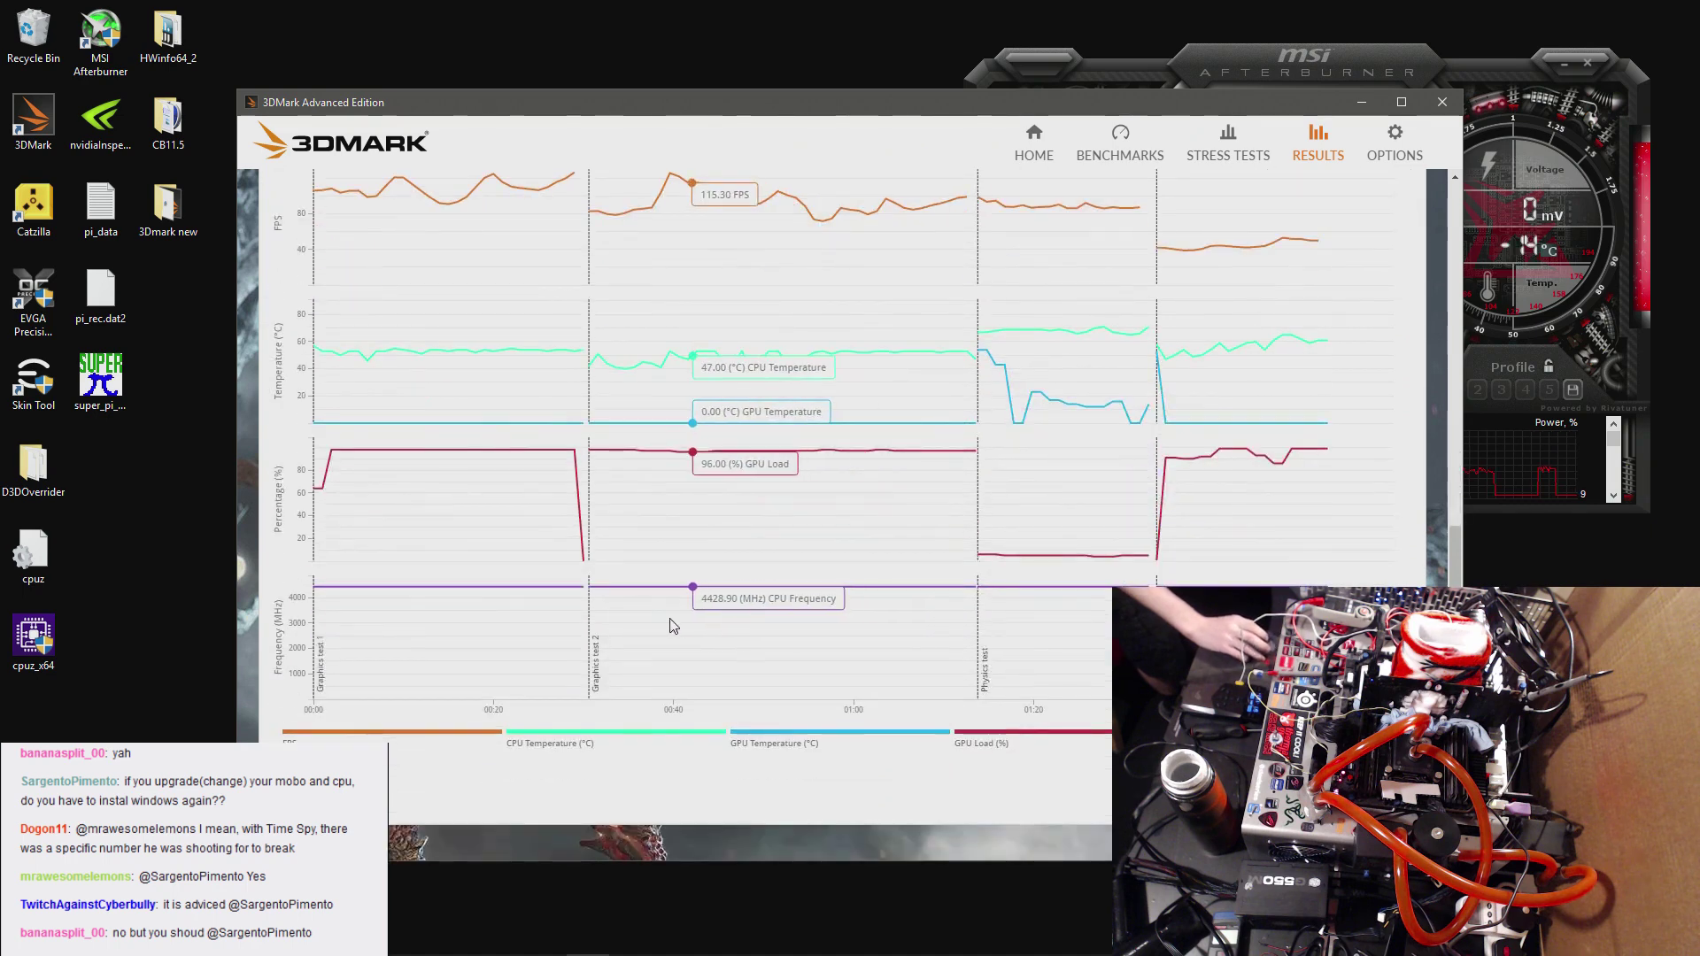
{"action": "scroll", "coordinate": [807, 530], "scroll_direction": "up", "scroll_amount": 3}
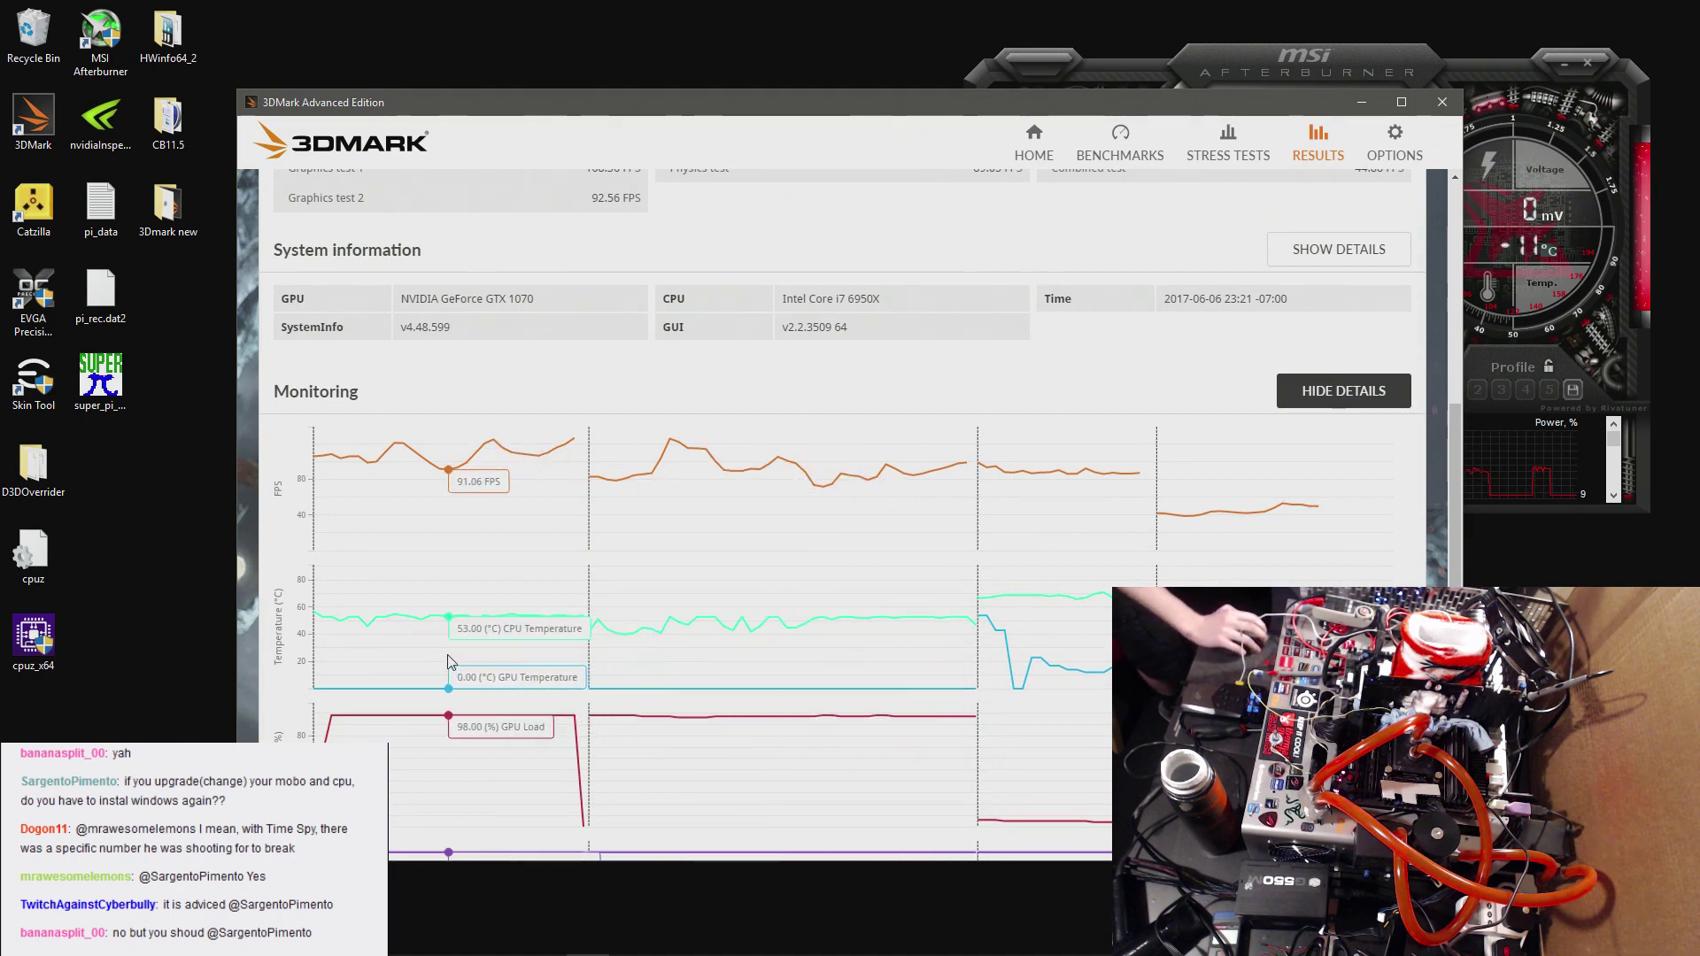
- Restart 3DMark, move its window clear of Afterburner and bring up GPU-Z
{"action": "left_click", "coordinate": [1442, 102]}
{"action": "double_click", "coordinate": [33, 117]}
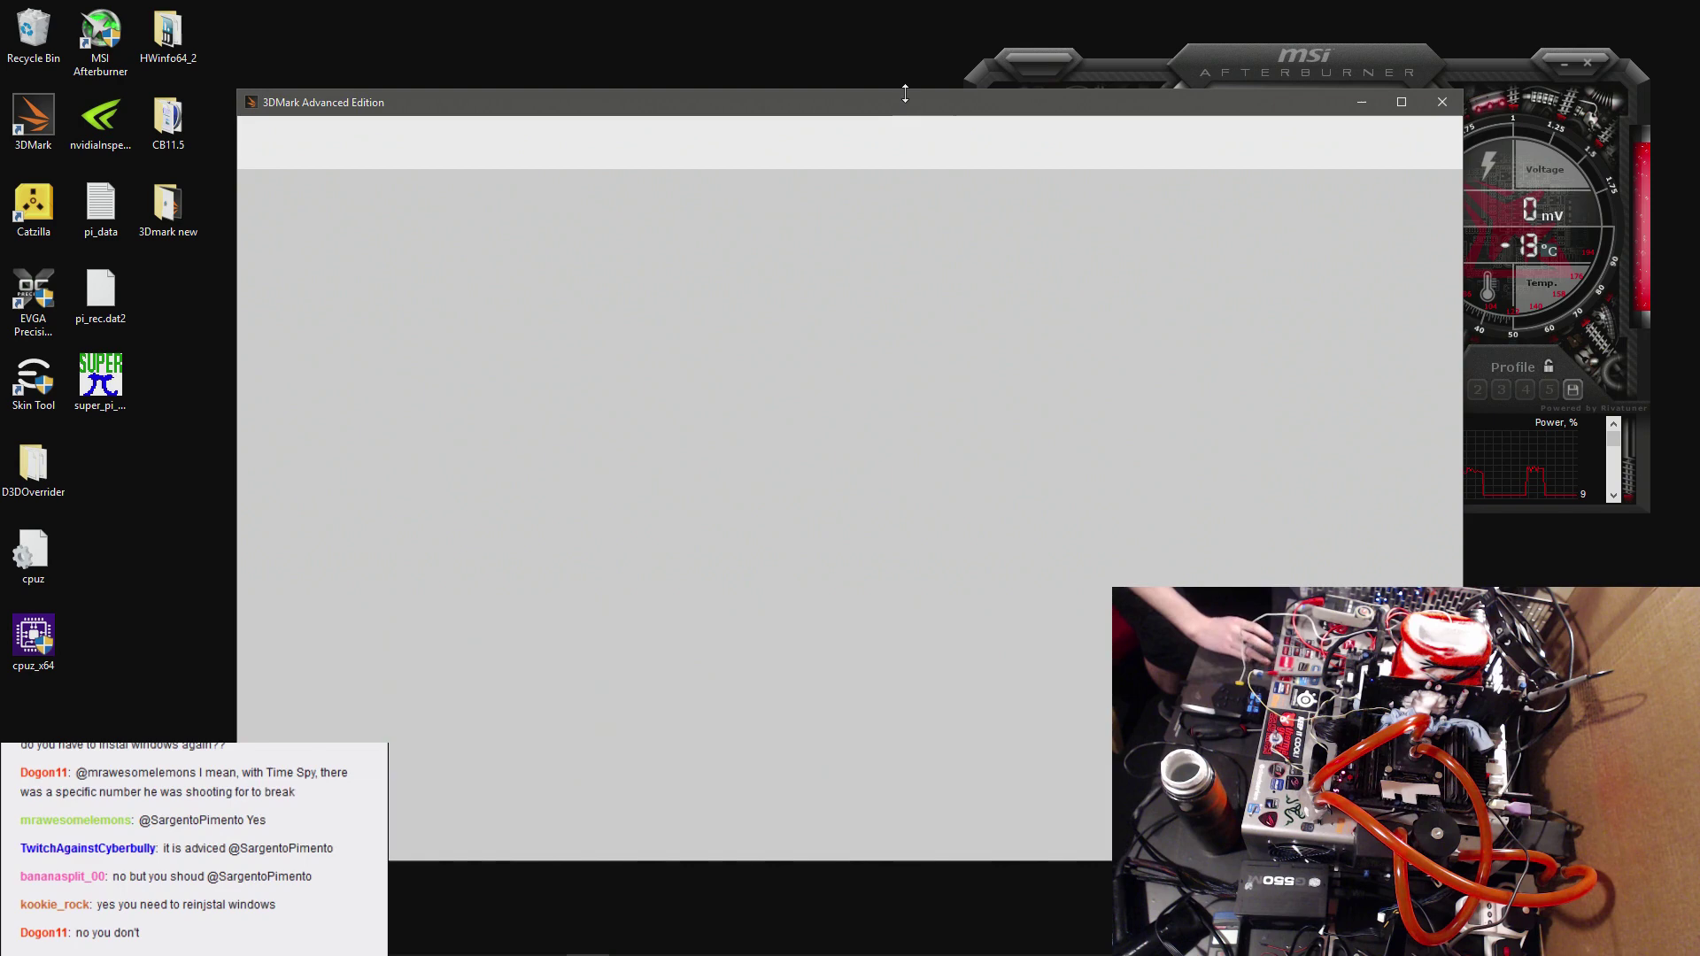
{"action": "left_click_drag", "start_coordinate": [946, 113], "coordinate": [863, 88]}
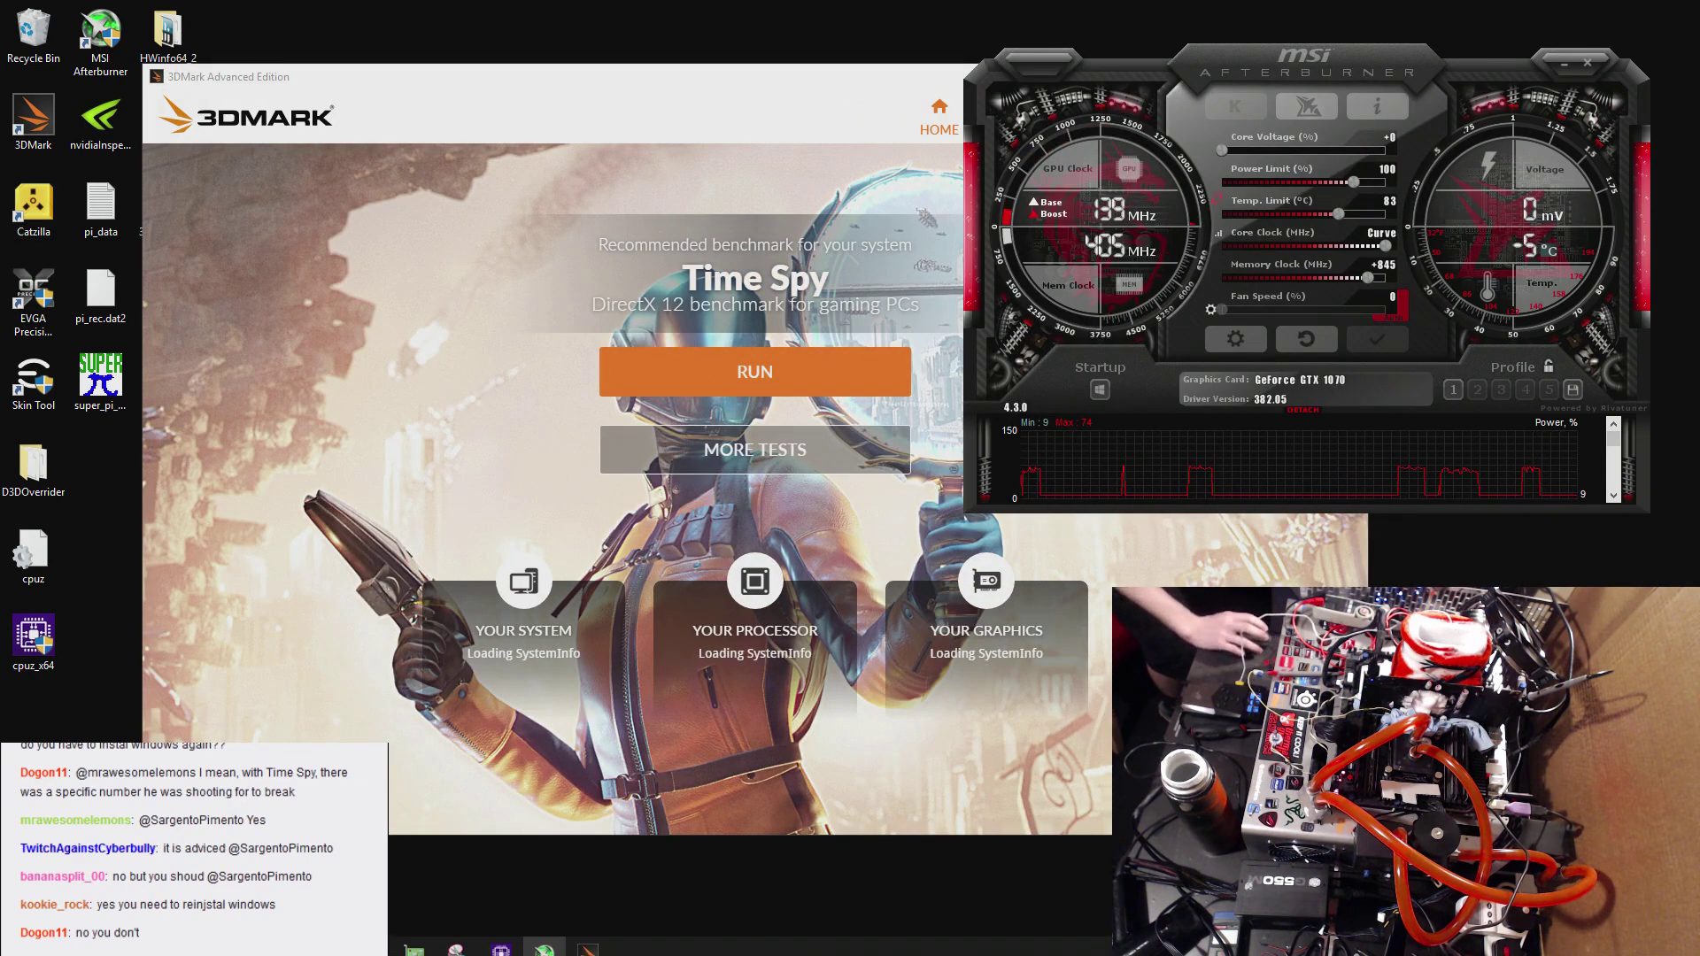
{"action": "left_click", "coordinate": [451, 940]}
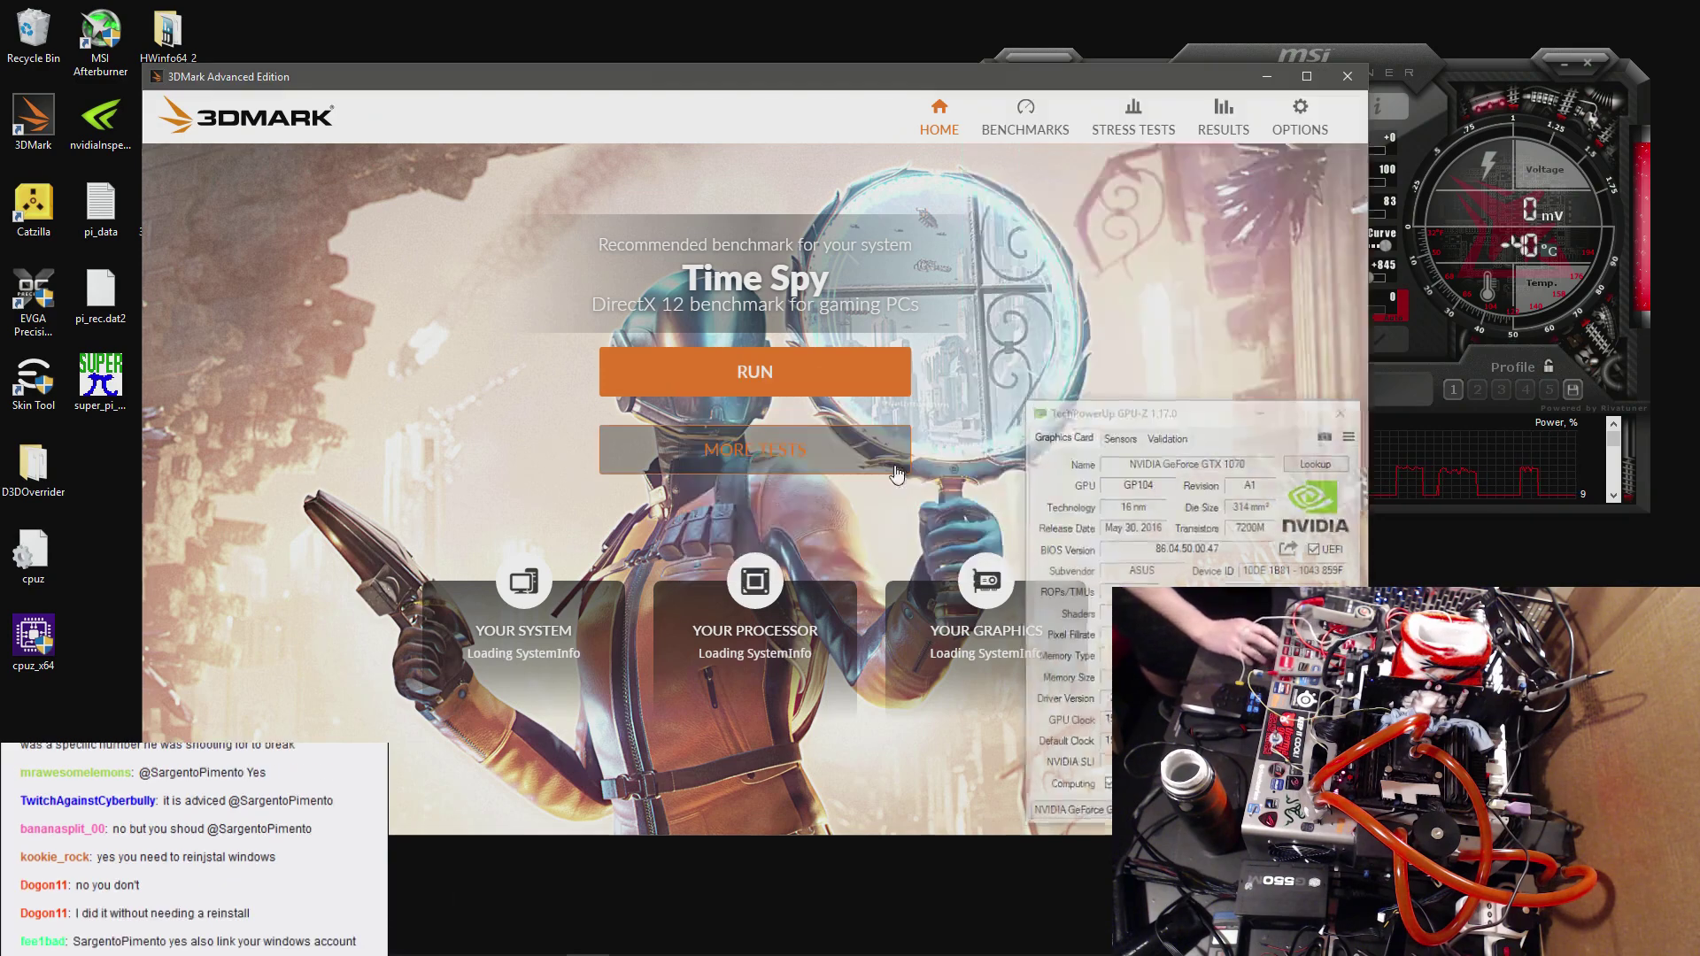
{"action": "left_click", "coordinate": [1025, 124]}
{"action": "left_click", "coordinate": [1220, 126]}
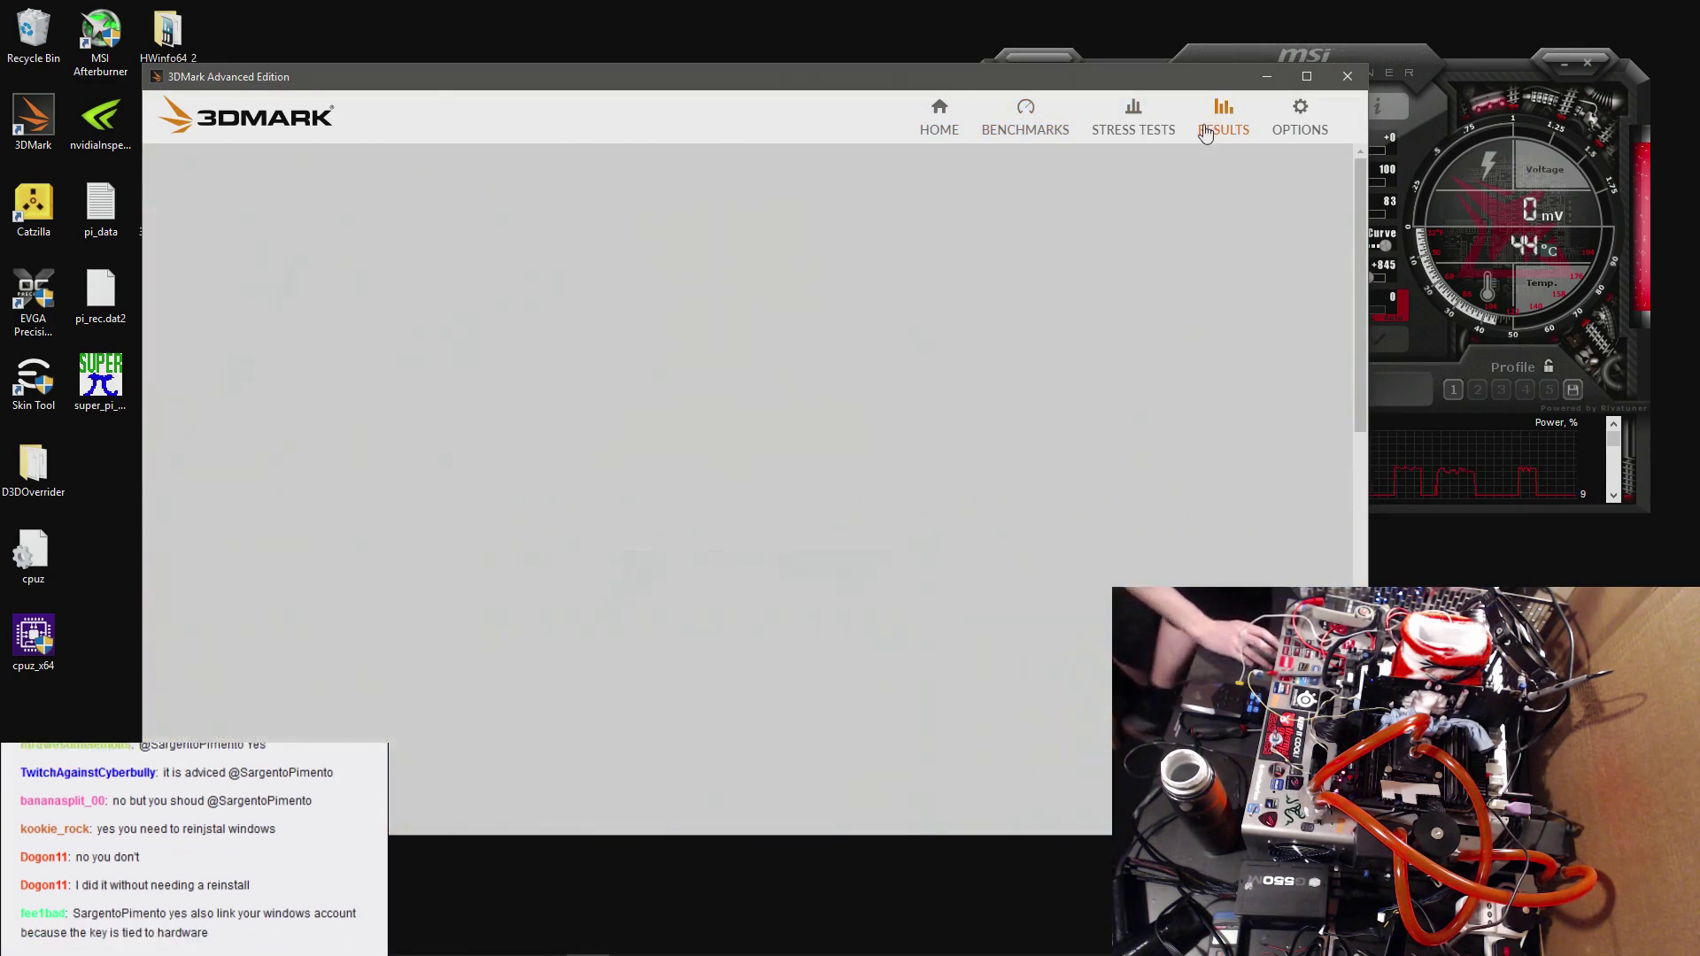
{"action": "left_click", "coordinate": [857, 367]}
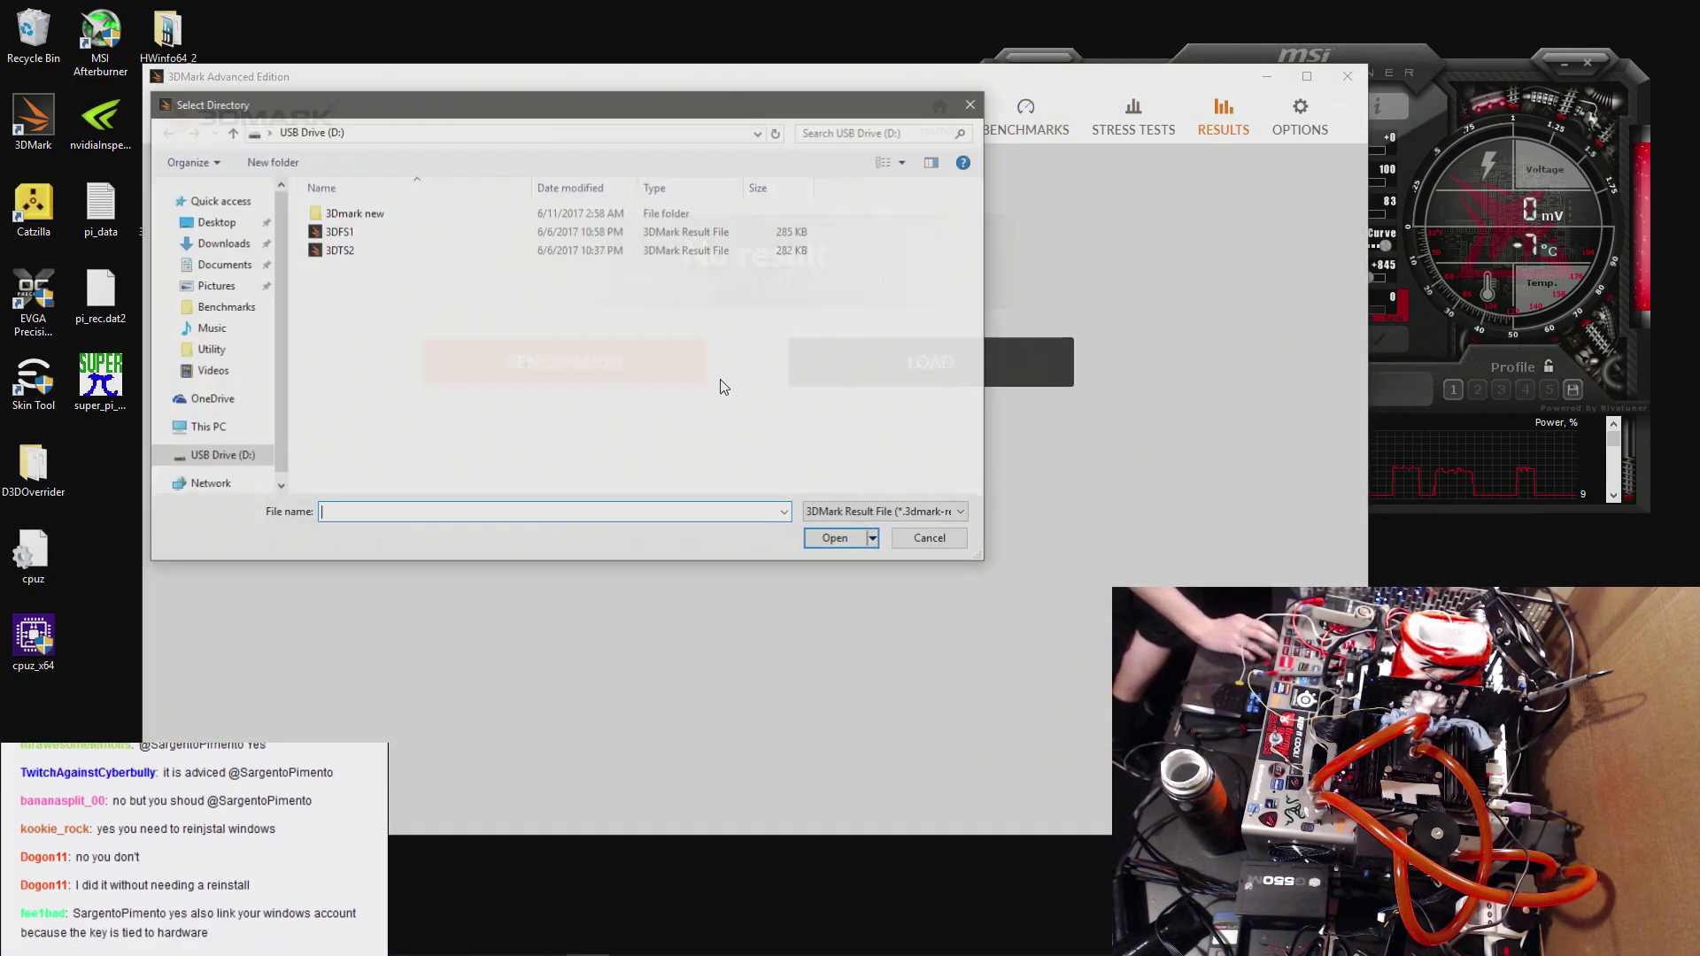
{"action": "left_click", "coordinate": [226, 430]}
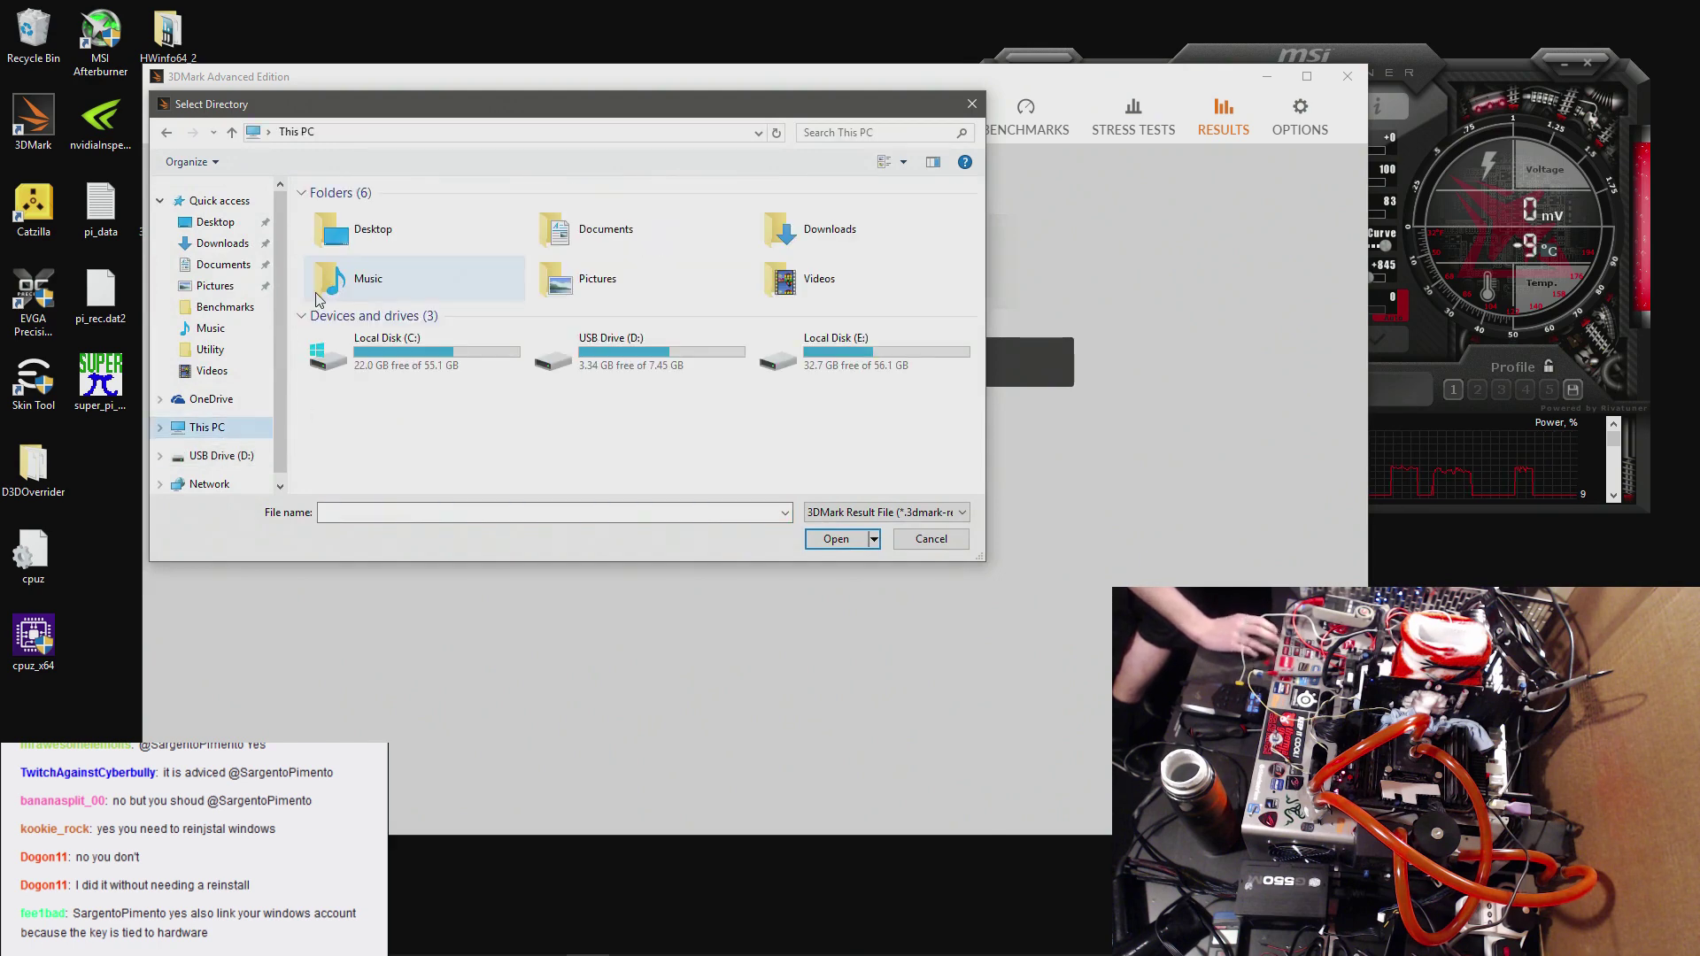
{"action": "double_click", "coordinate": [588, 230]}
{"action": "double_click", "coordinate": [385, 216]}
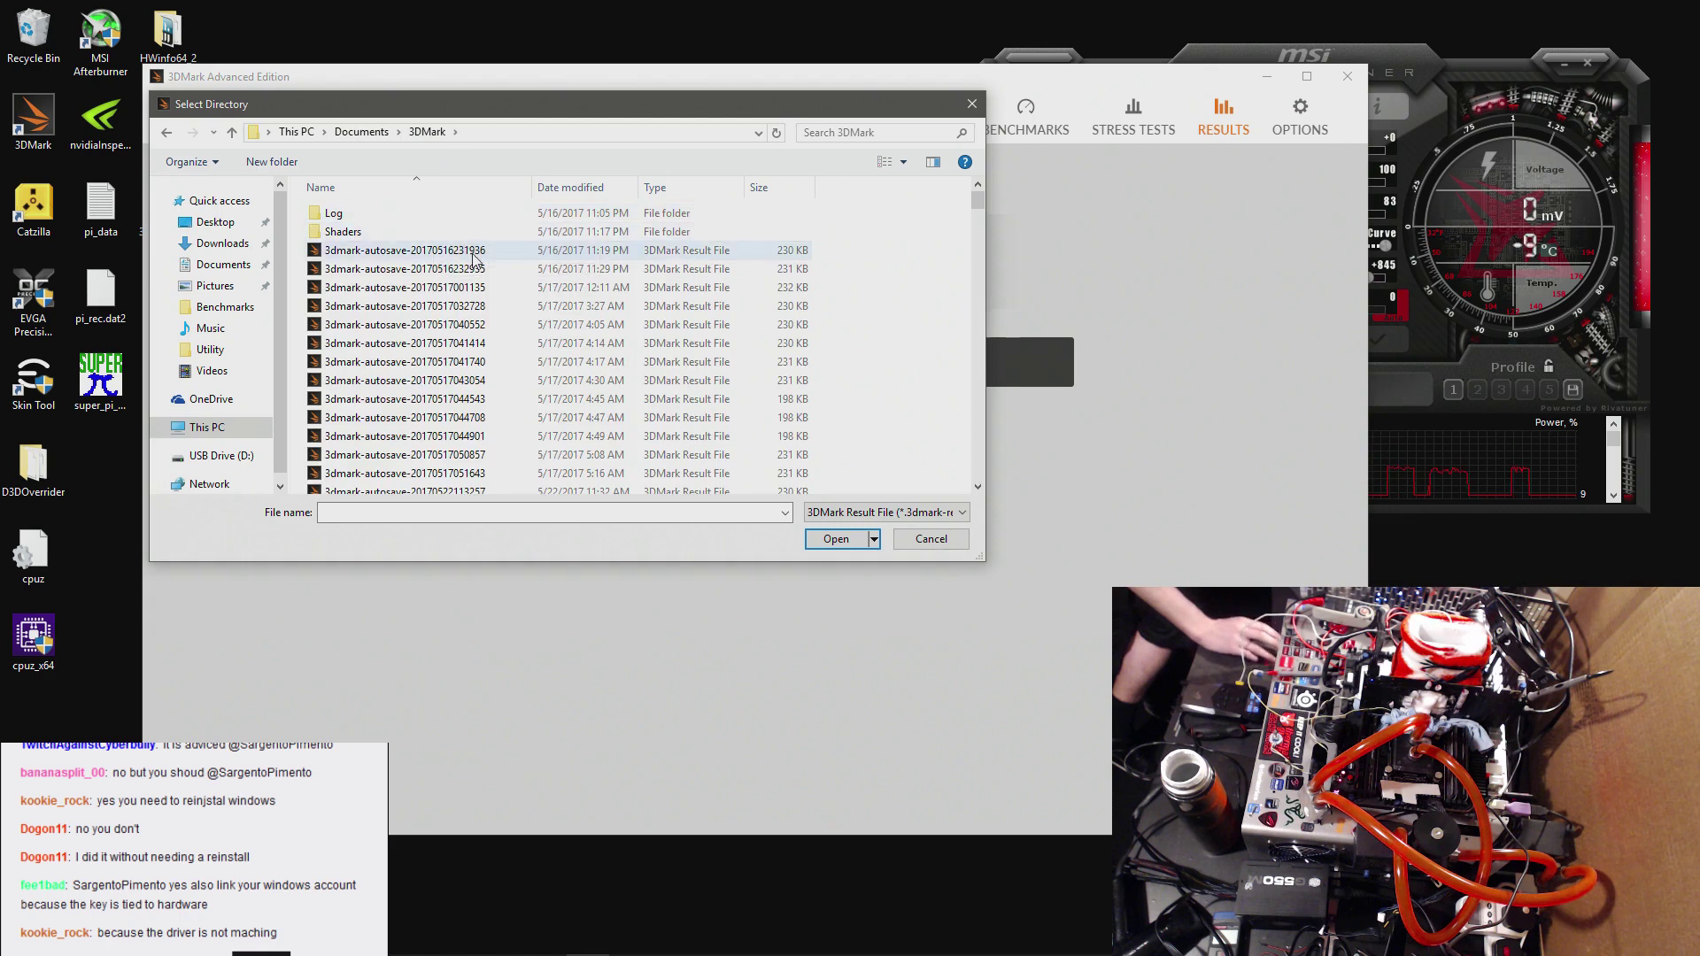
{"action": "left_click", "coordinate": [553, 188]}
{"action": "left_click", "coordinate": [529, 212]}
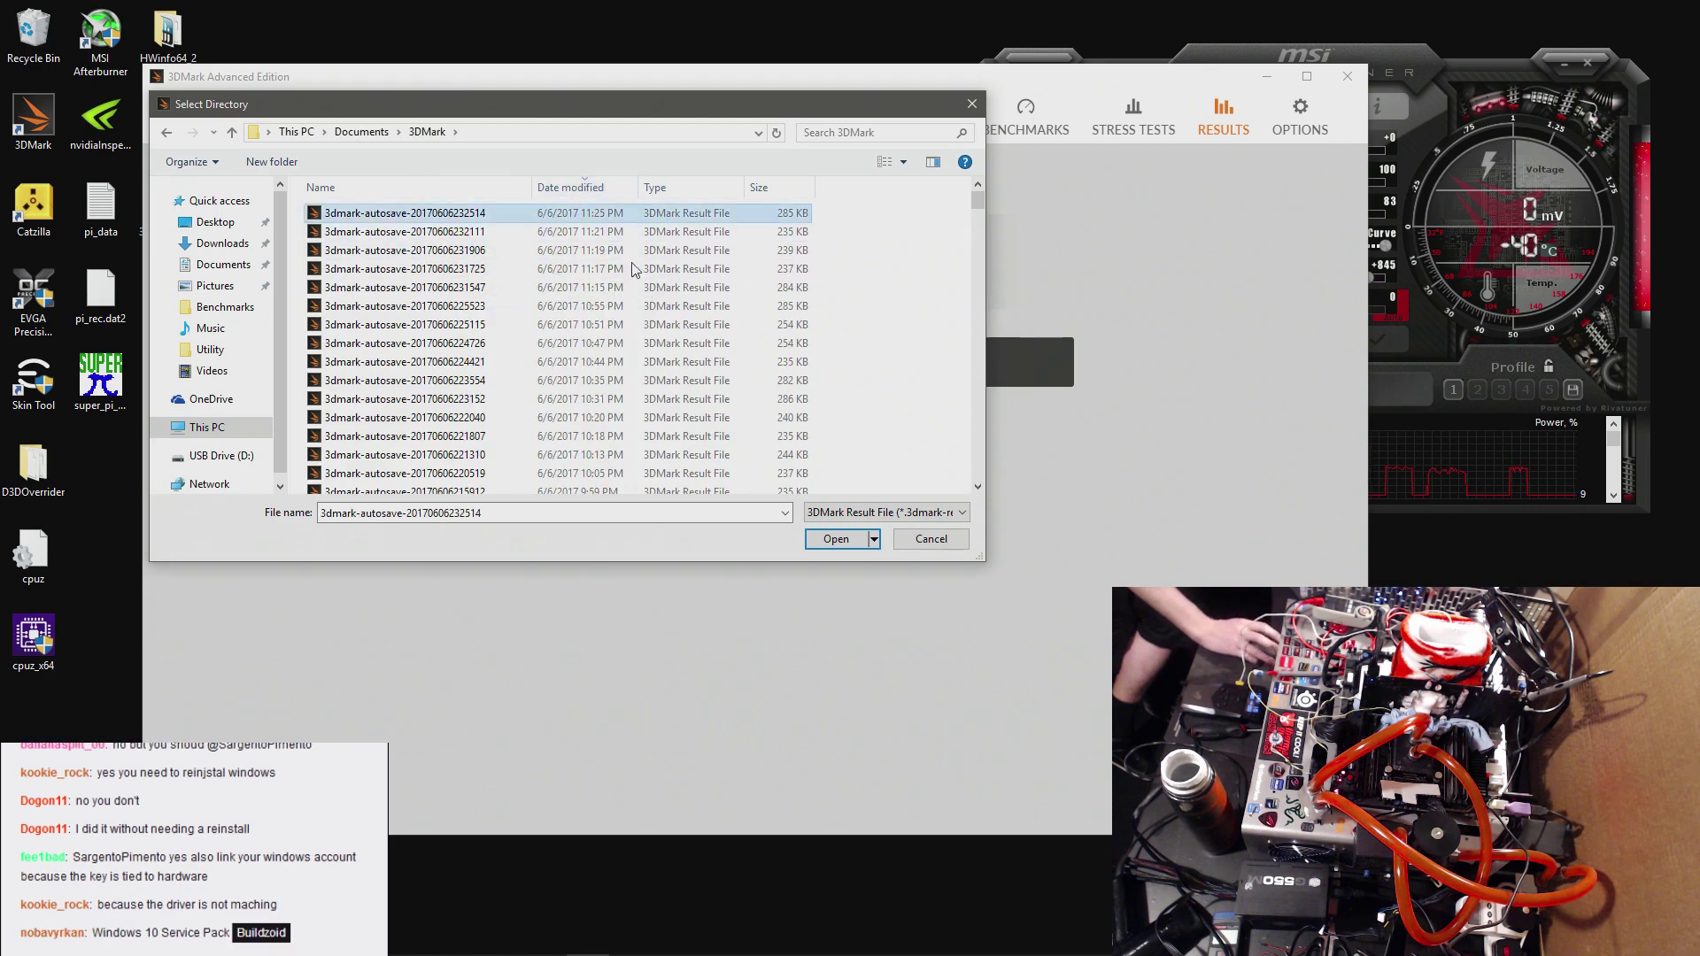
{"action": "left_click", "coordinate": [836, 538]}
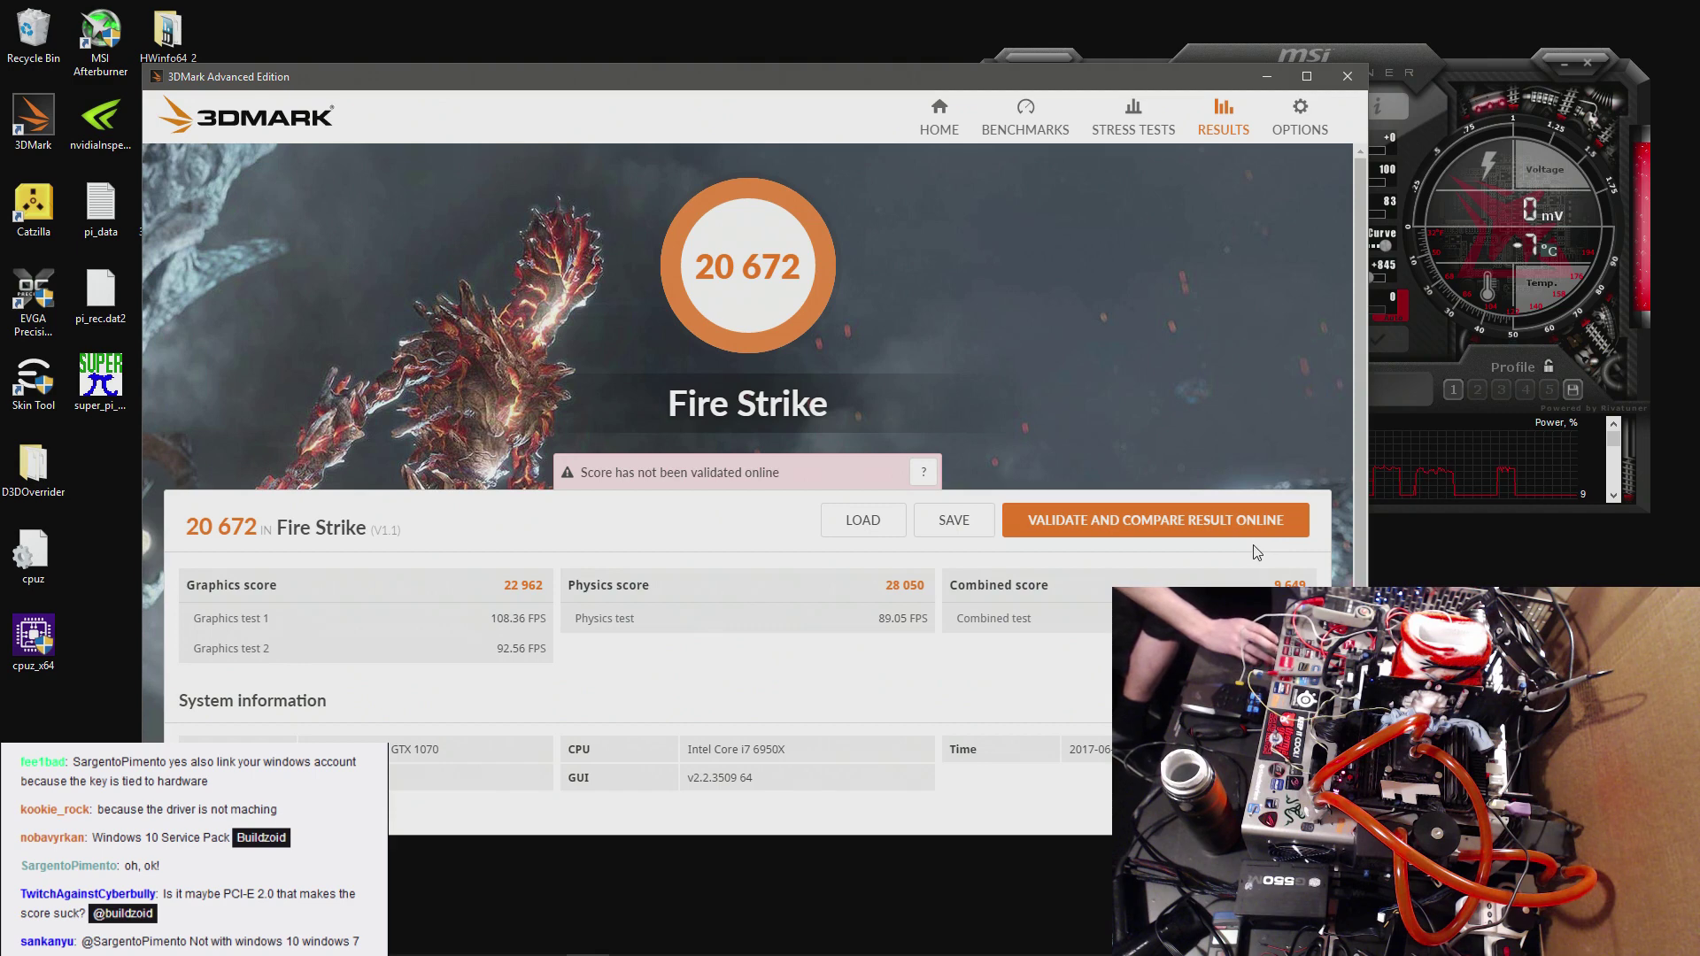
- Bring Afterburner and GPU-Z in front of 3DMark, start the GPU-Z render test and show the GPU-Z sensor readings
{"action": "left_click", "coordinate": [1393, 78]}
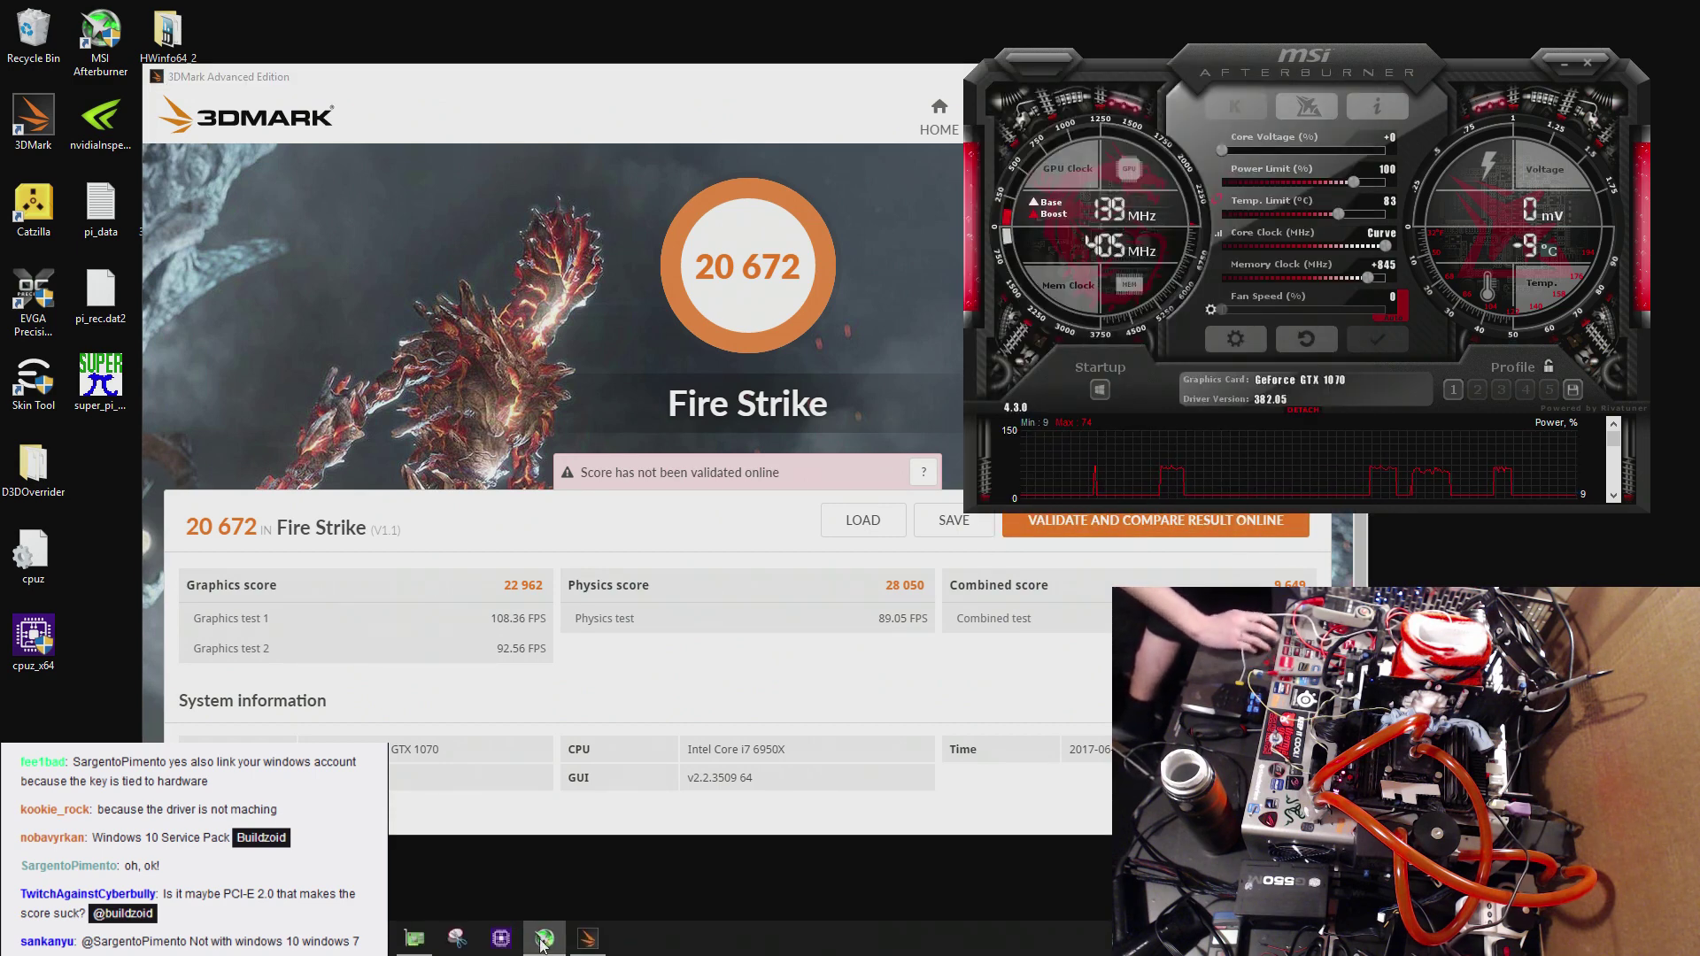
{"action": "left_click", "coordinate": [413, 938]}
{"action": "left_click_drag", "start_coordinate": [1169, 394], "coordinate": [732, 394]}
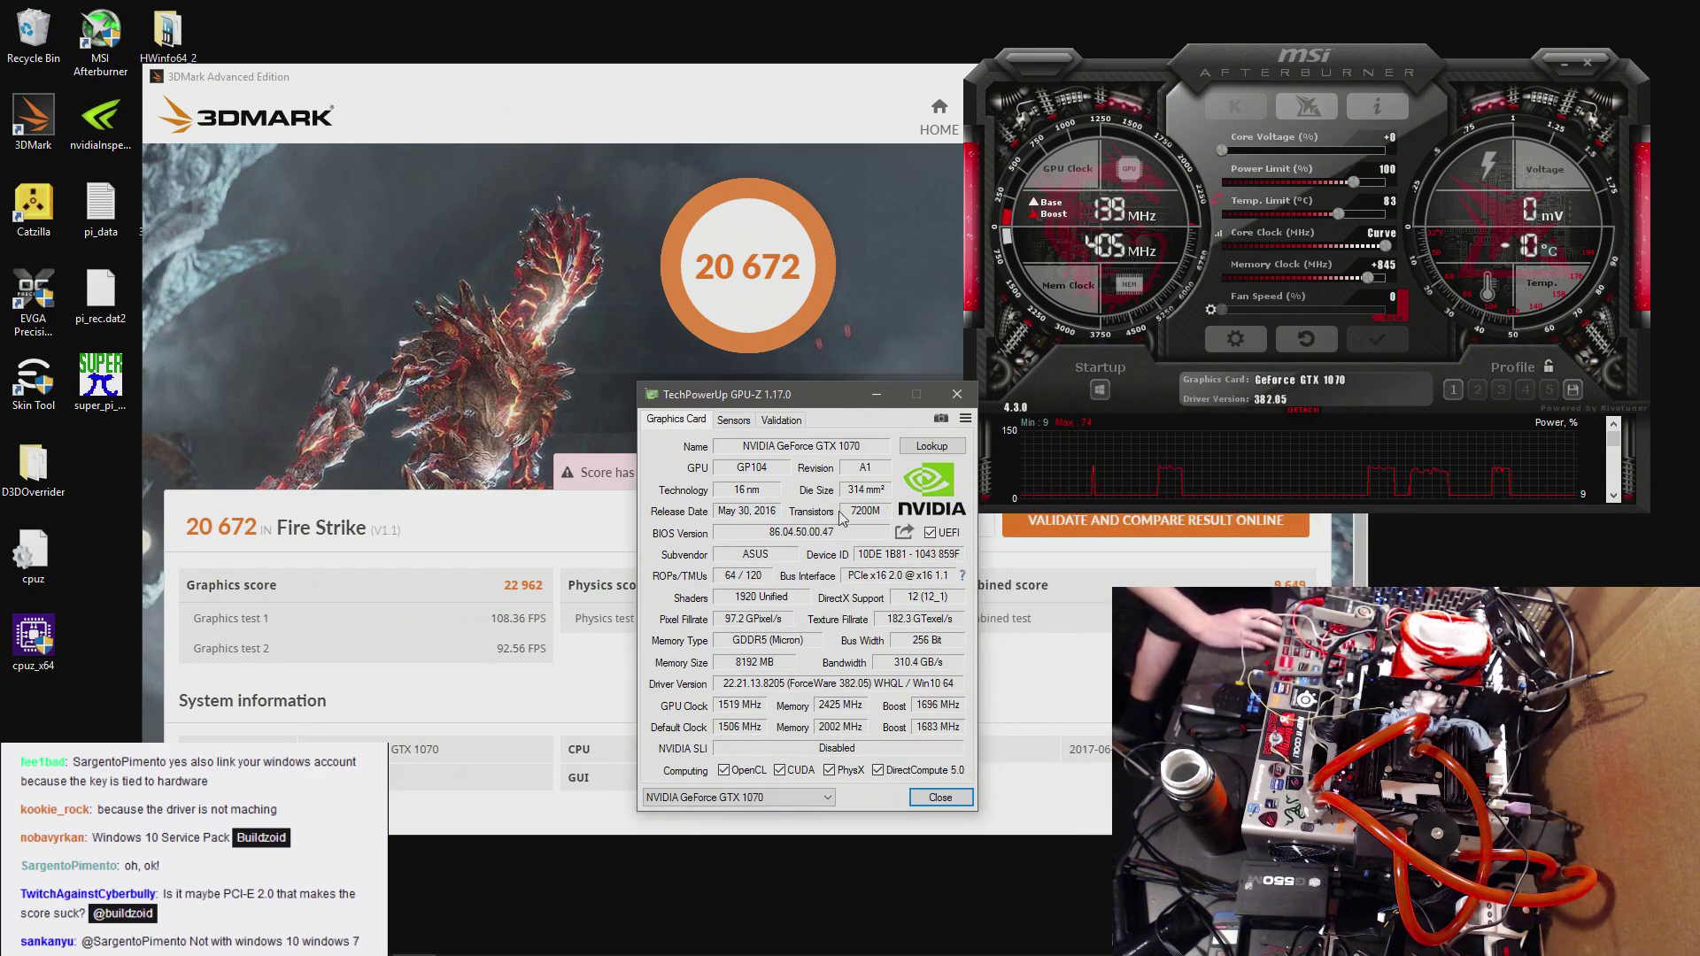
{"action": "left_click", "coordinate": [961, 576]}
{"action": "left_click", "coordinate": [732, 419]}
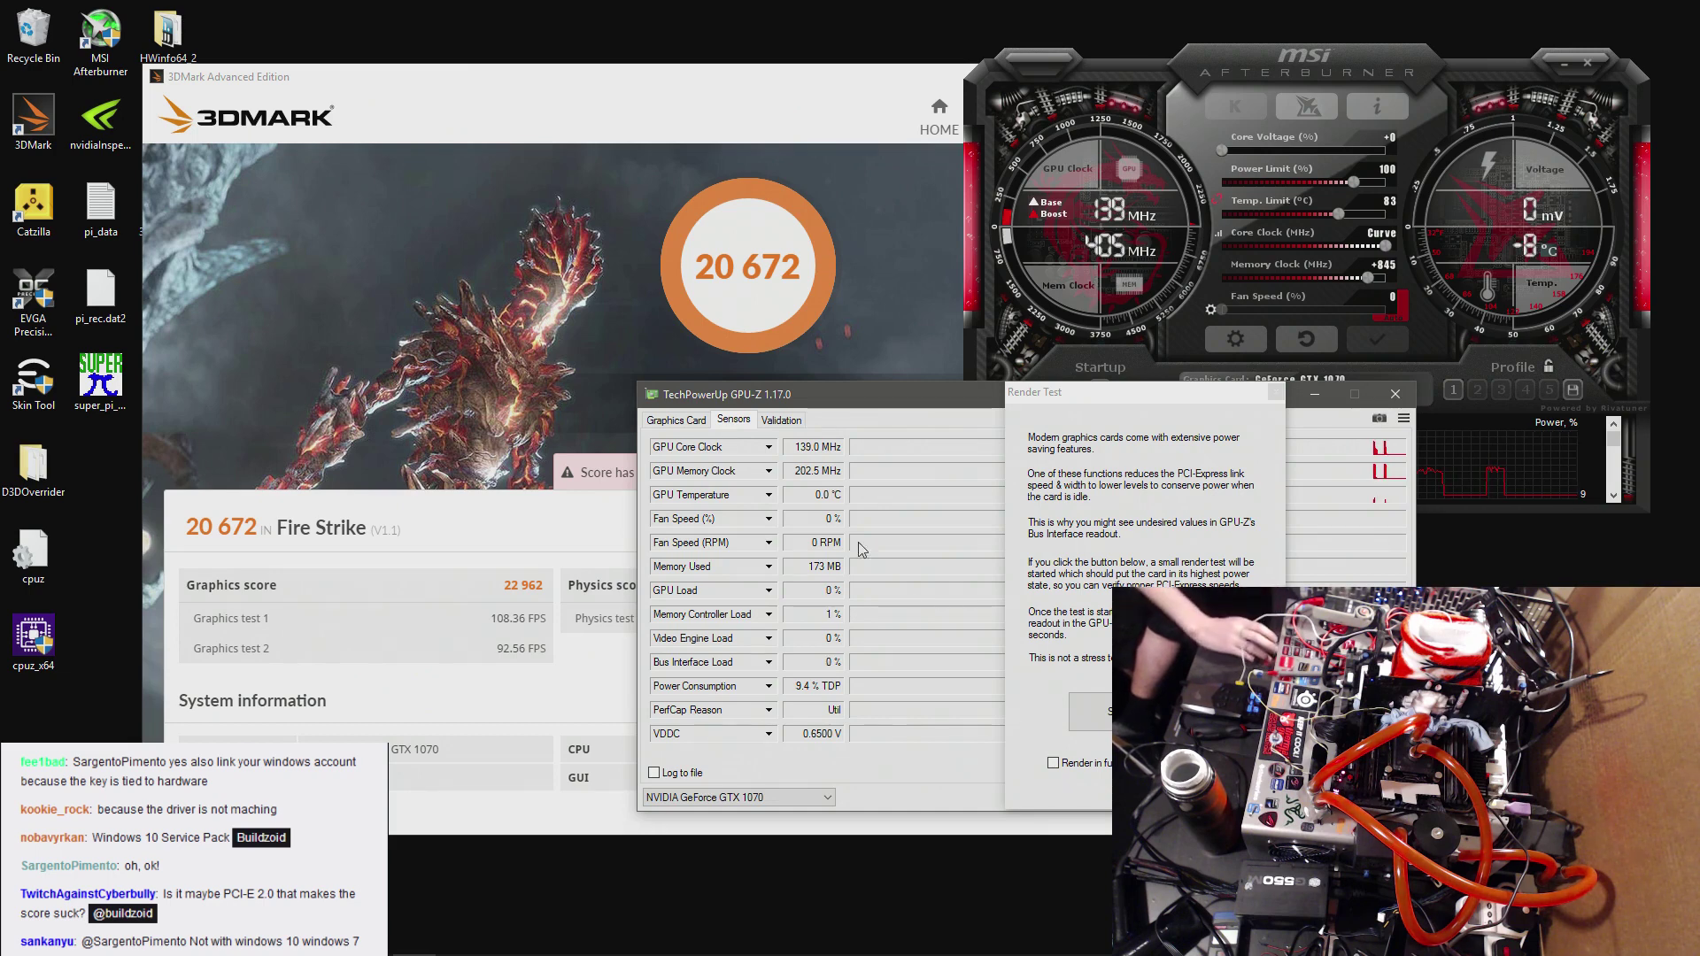
{"action": "left_click", "coordinate": [1097, 713]}
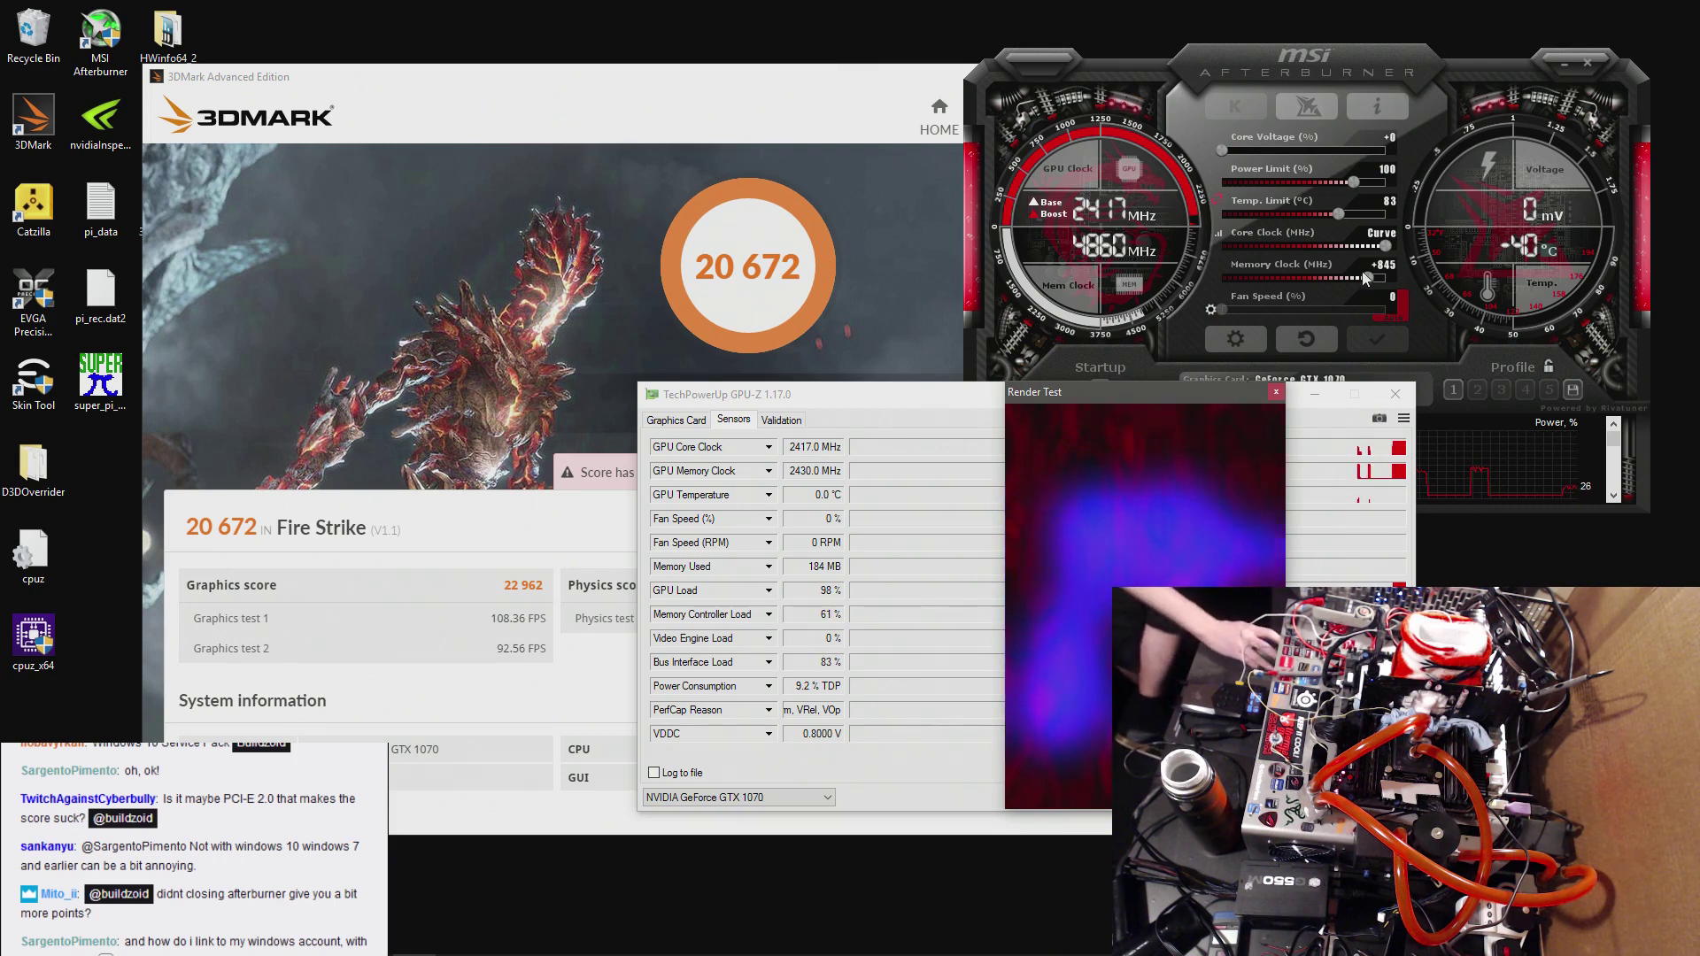
- With the render test running, raise the memory clock offset in Afterburner to +900, +926 and finally +935 MHz, applying each value
{"action": "left_click_drag", "start_coordinate": [1367, 278], "coordinate": [1372, 278]}
{"action": "left_click_drag", "start_coordinate": [1372, 277], "coordinate": [1373, 278]}
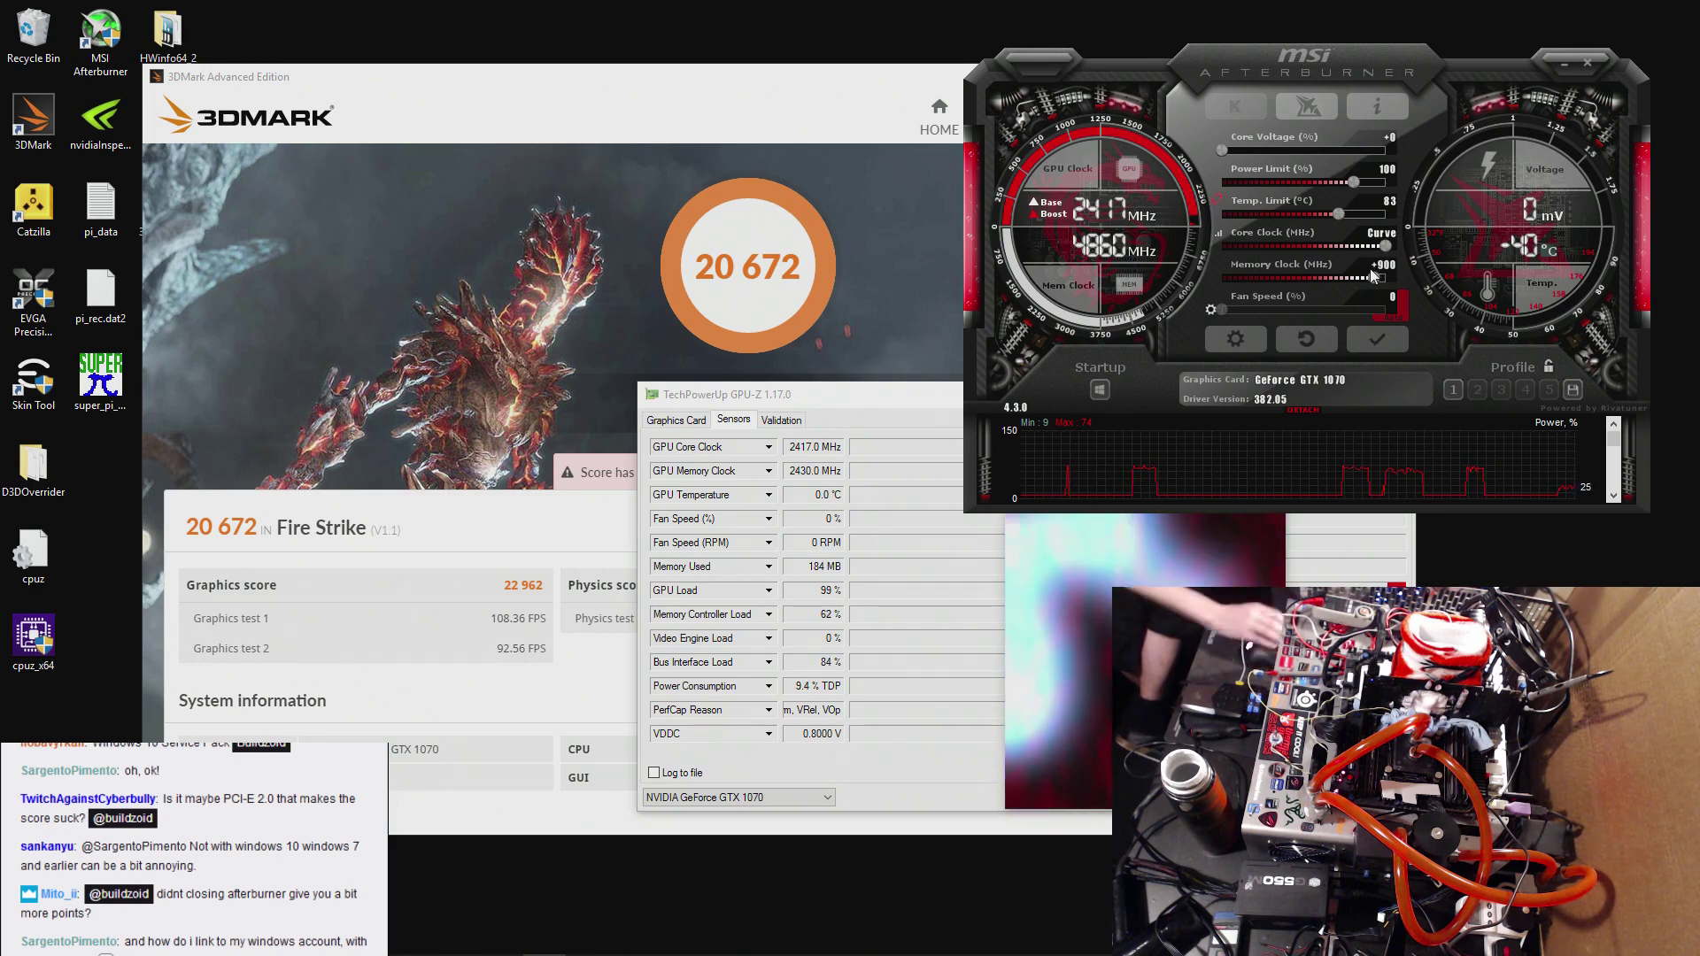
{"action": "left_click", "coordinate": [1377, 339]}
{"action": "left_click_drag", "start_coordinate": [932, 408], "coordinate": [816, 408]}
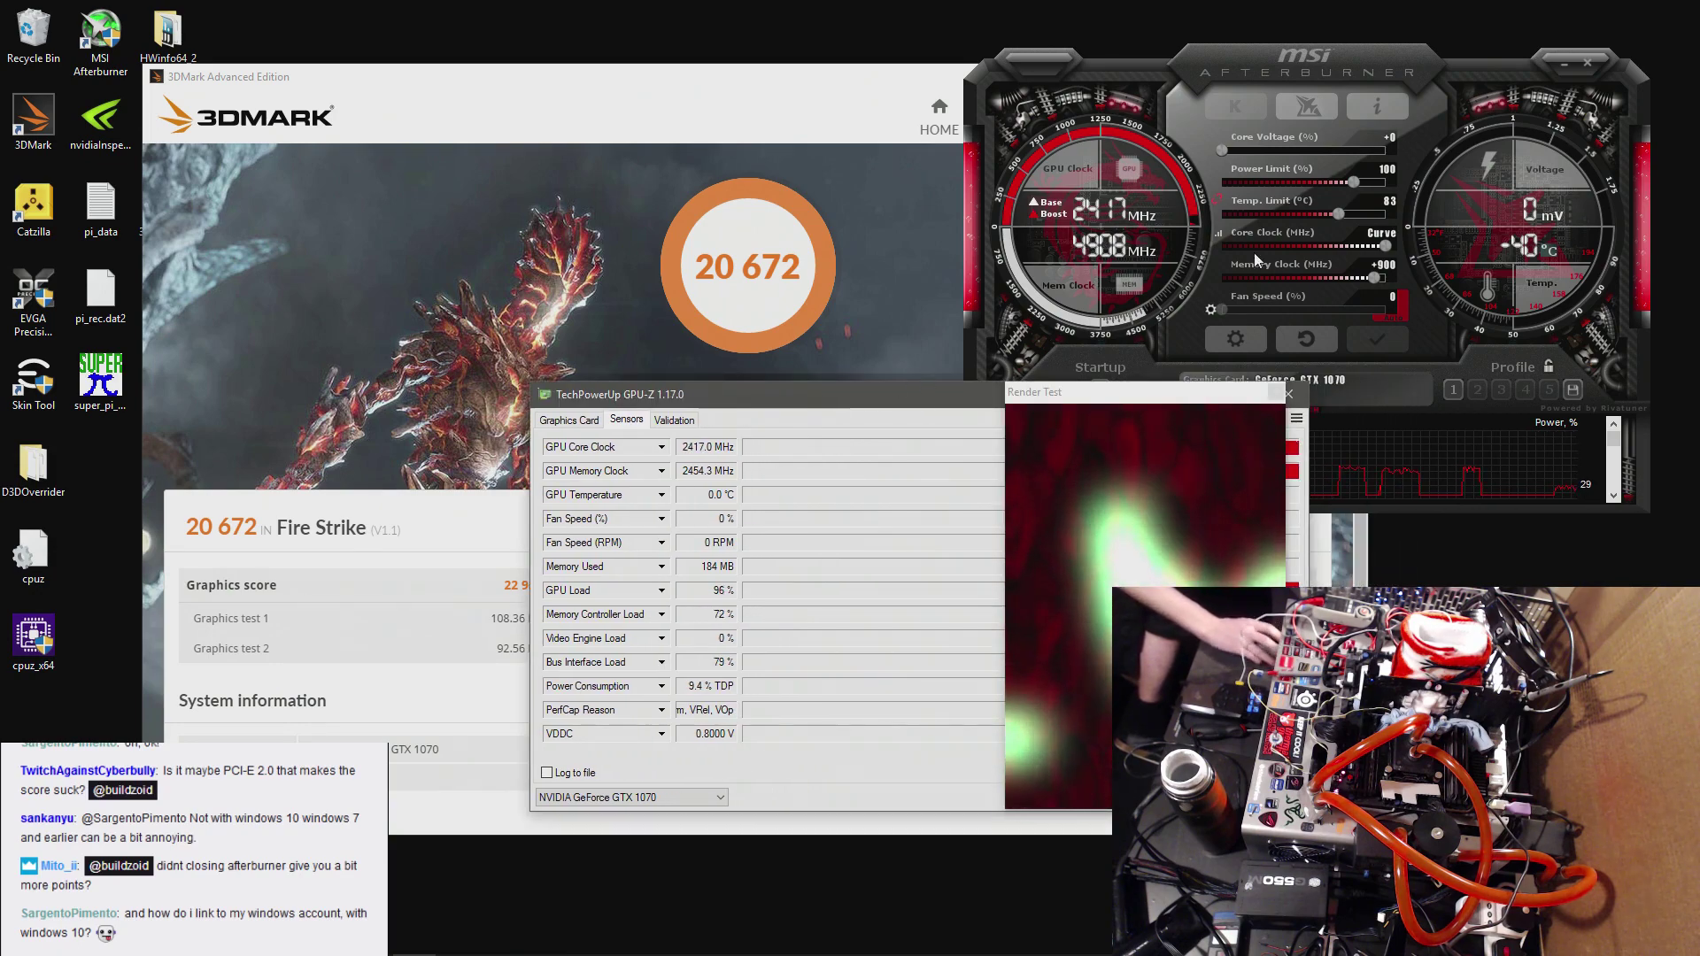
{"action": "left_click_drag", "start_coordinate": [1381, 278], "coordinate": [1375, 277]}
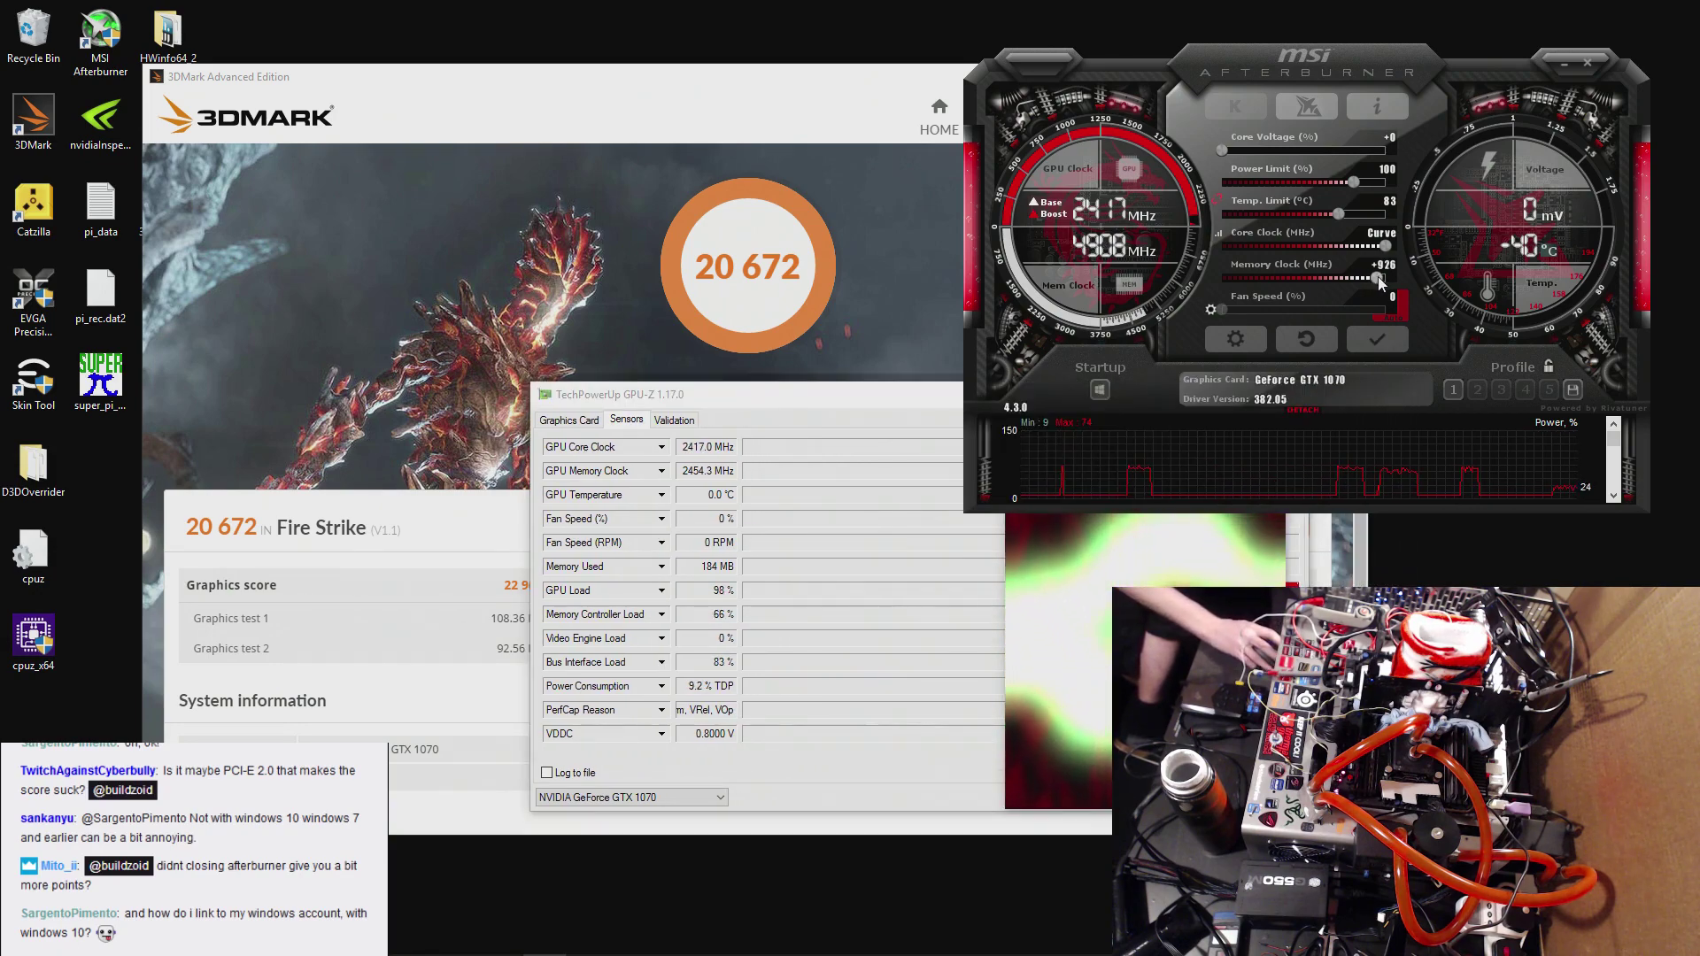
{"action": "left_click", "coordinate": [1362, 345]}
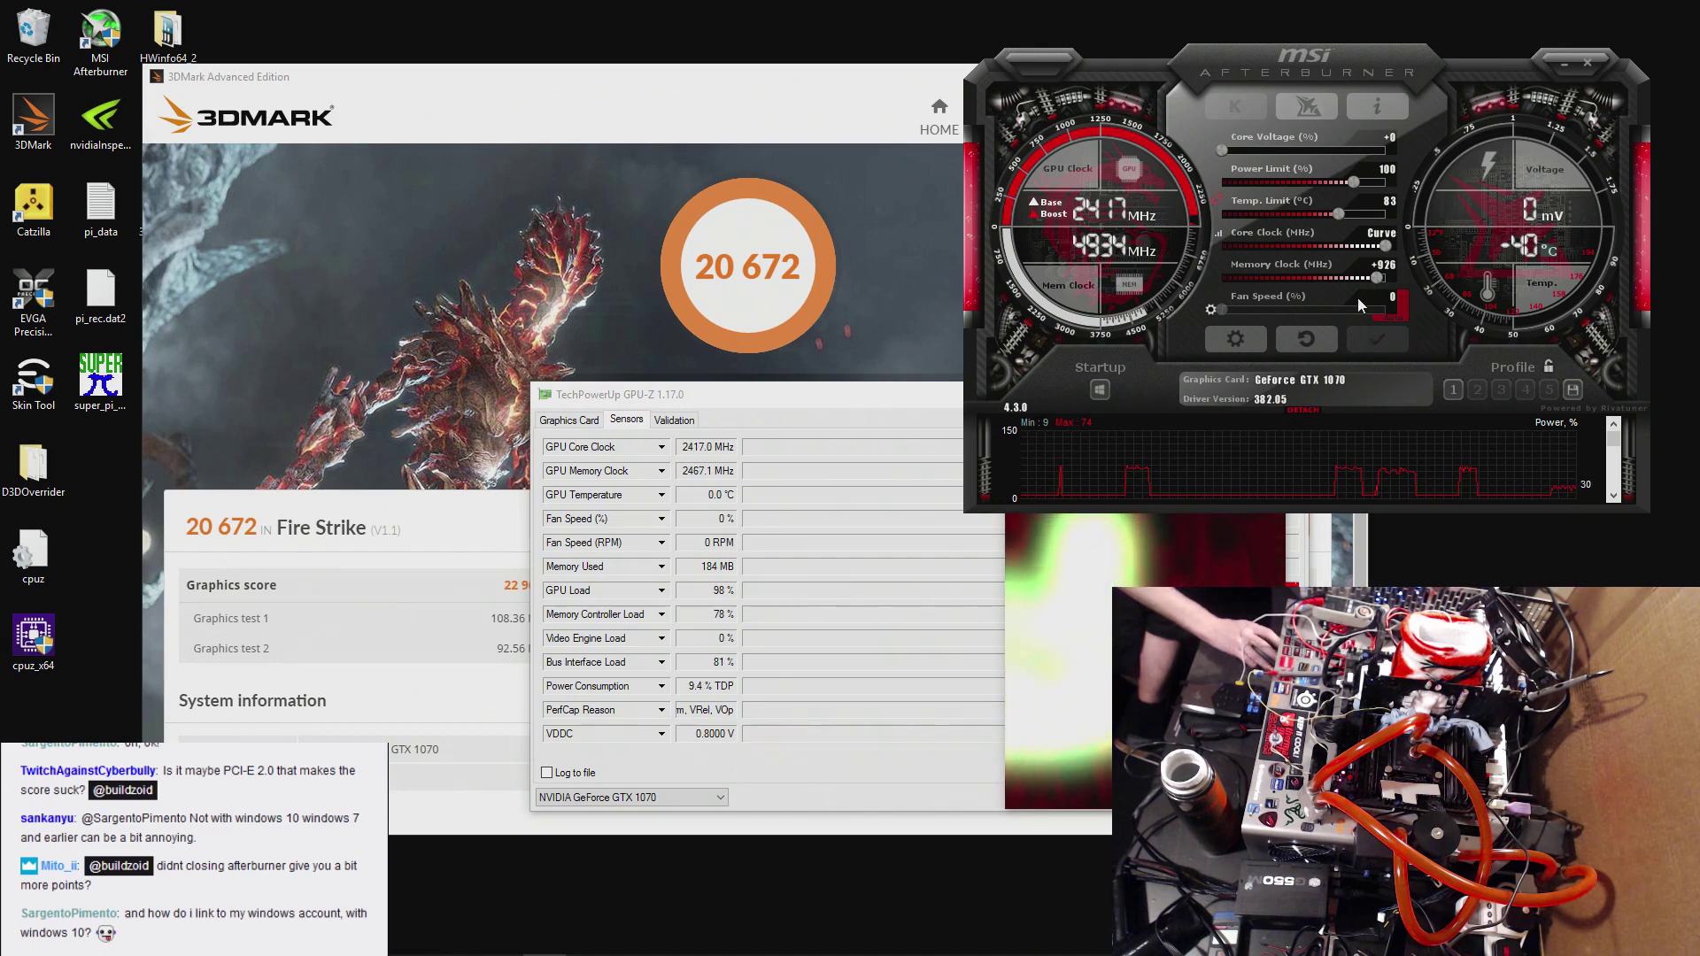
{"action": "left_click_drag", "start_coordinate": [1370, 279], "coordinate": [1375, 279]}
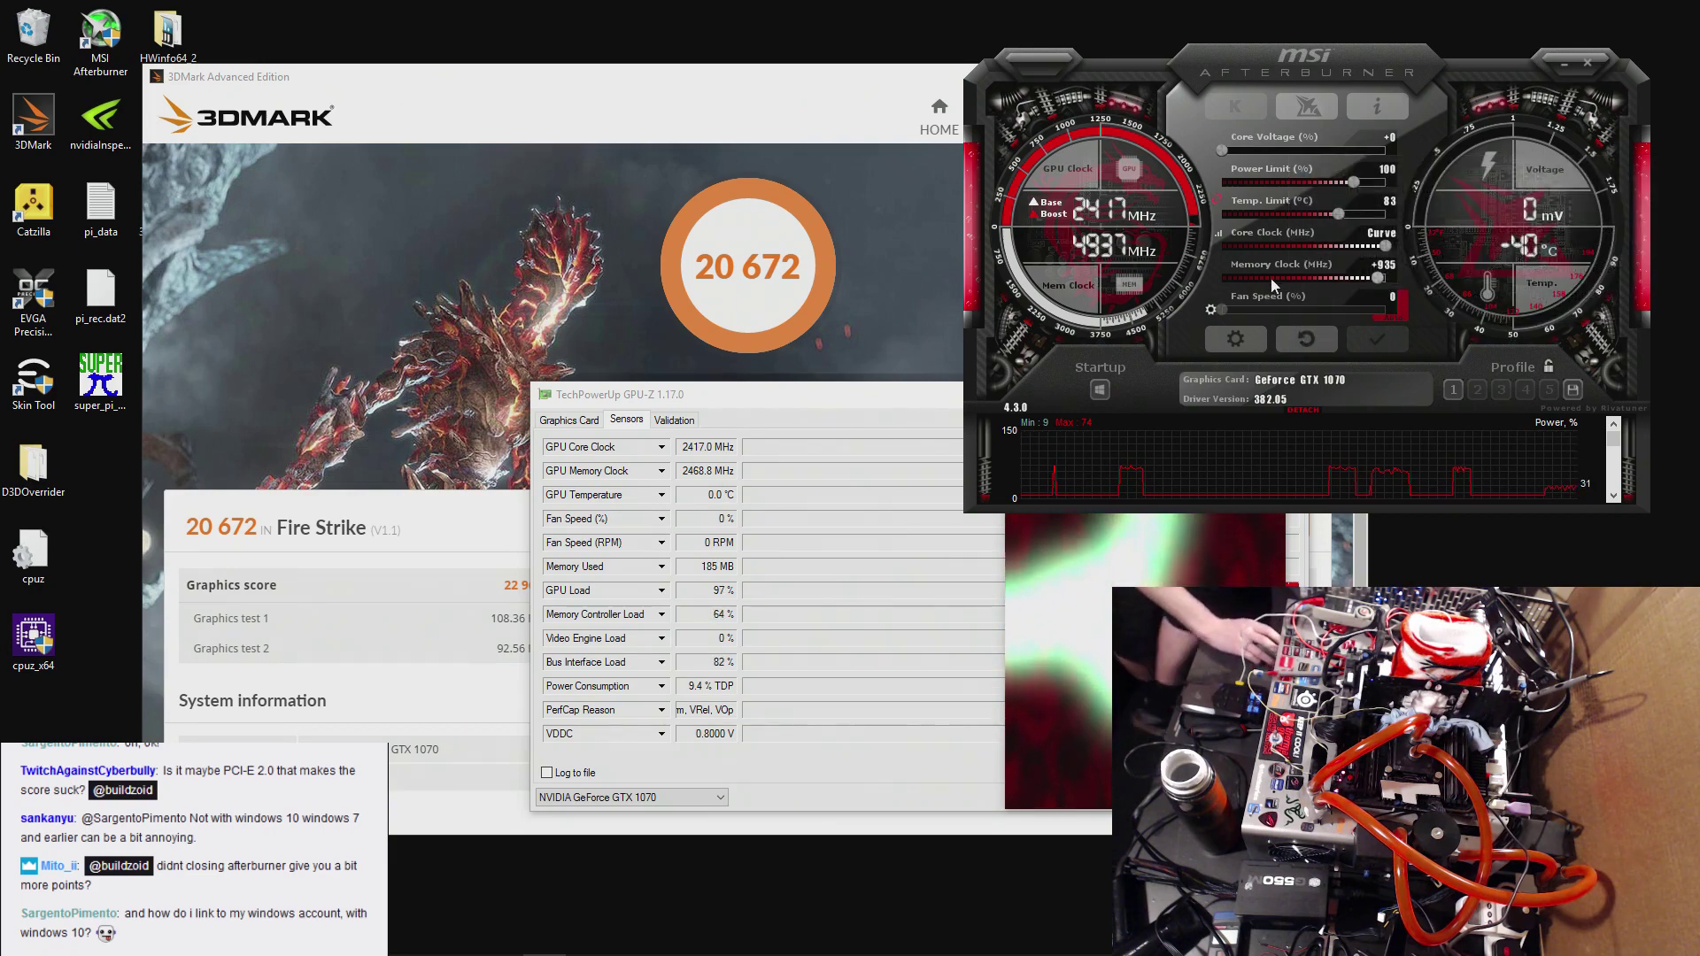
- Move GPU-Z aside, then close the render test and GPU-Z
{"action": "left_click_drag", "start_coordinate": [855, 401], "coordinate": [802, 397]}
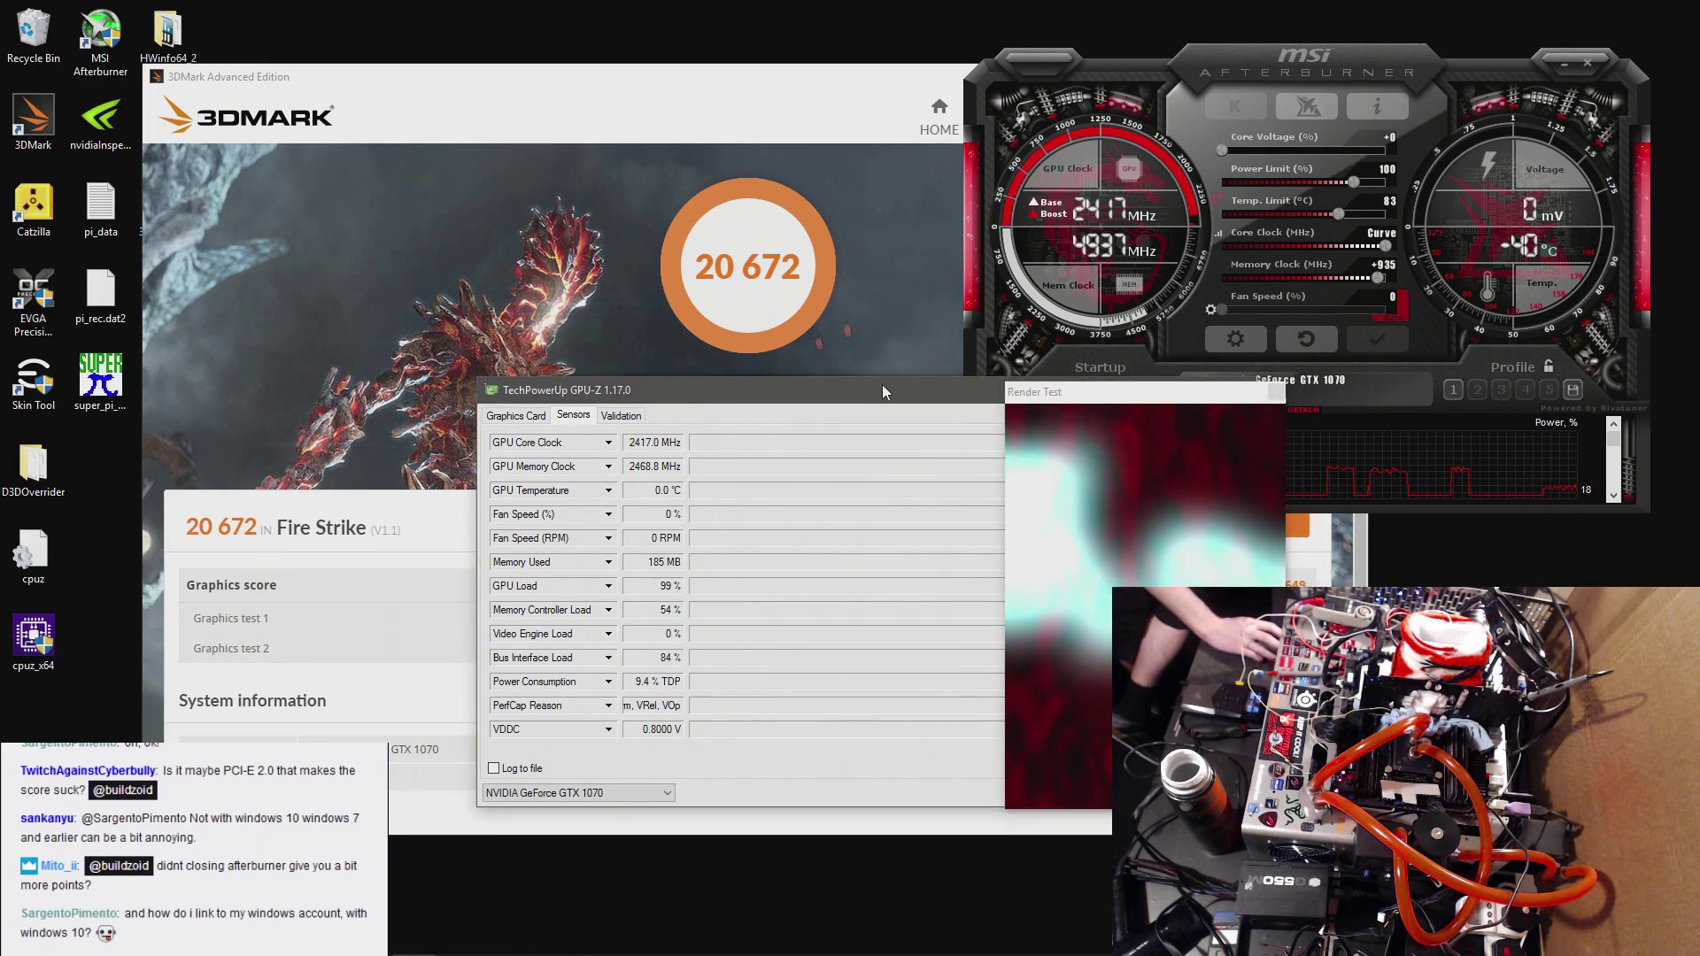
{"action": "left_click", "coordinate": [1275, 393]}
{"action": "left_click", "coordinate": [1236, 391]}
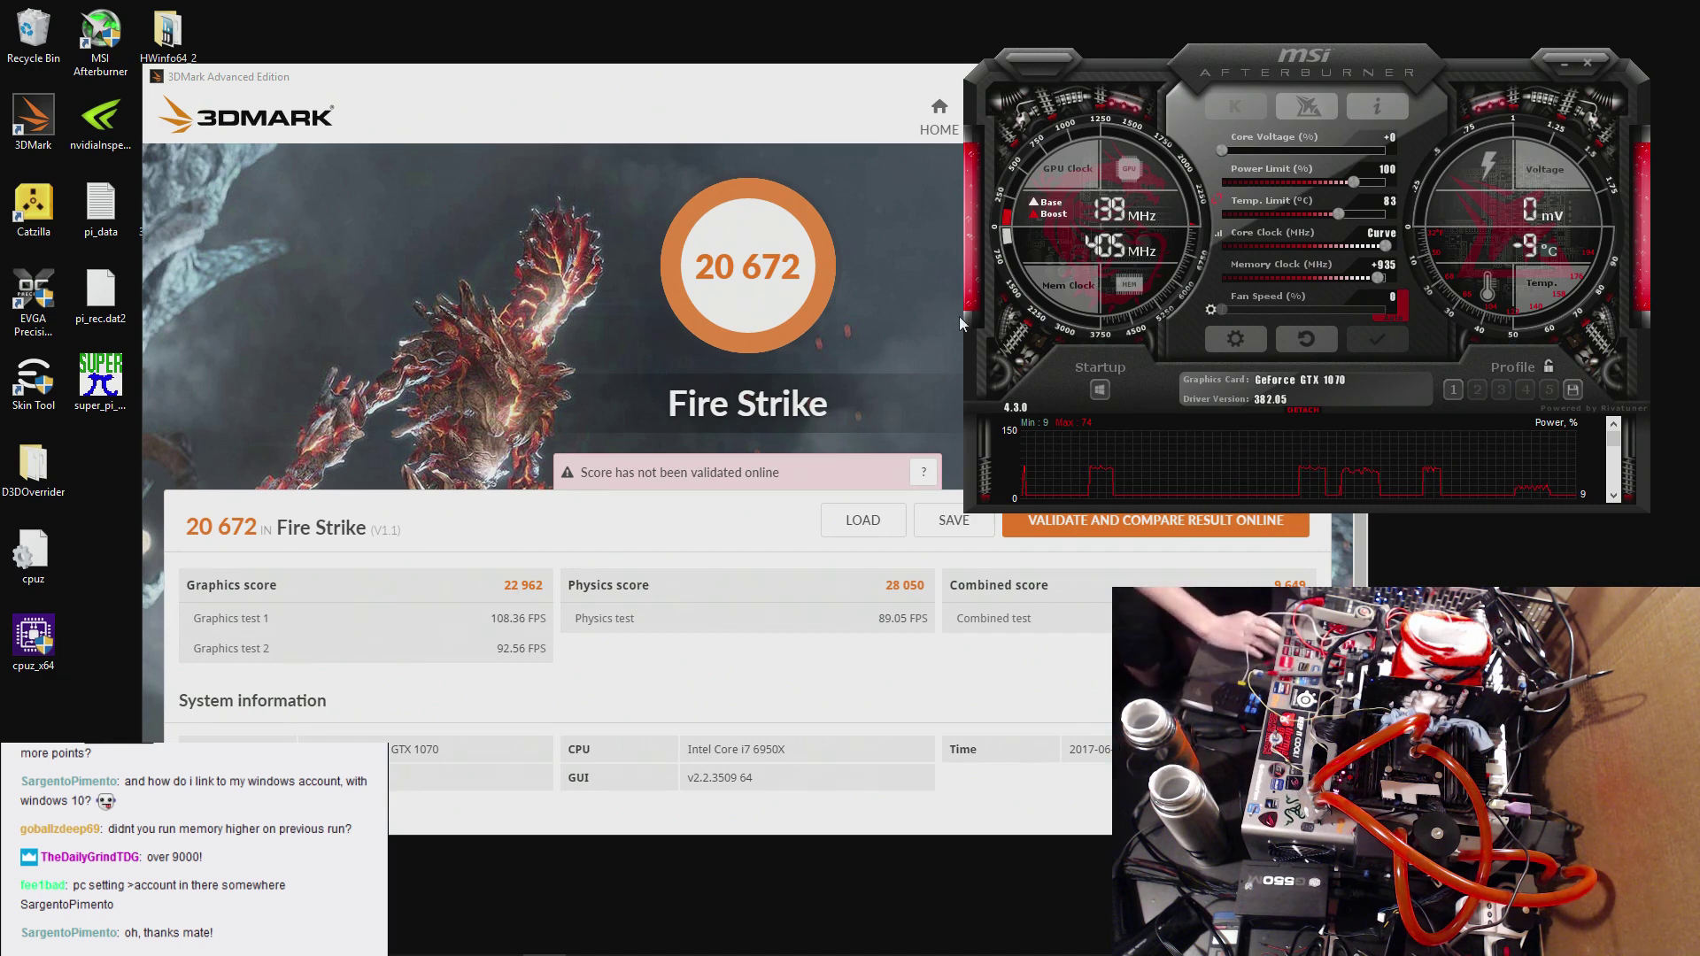
{"action": "left_click", "coordinate": [873, 94]}
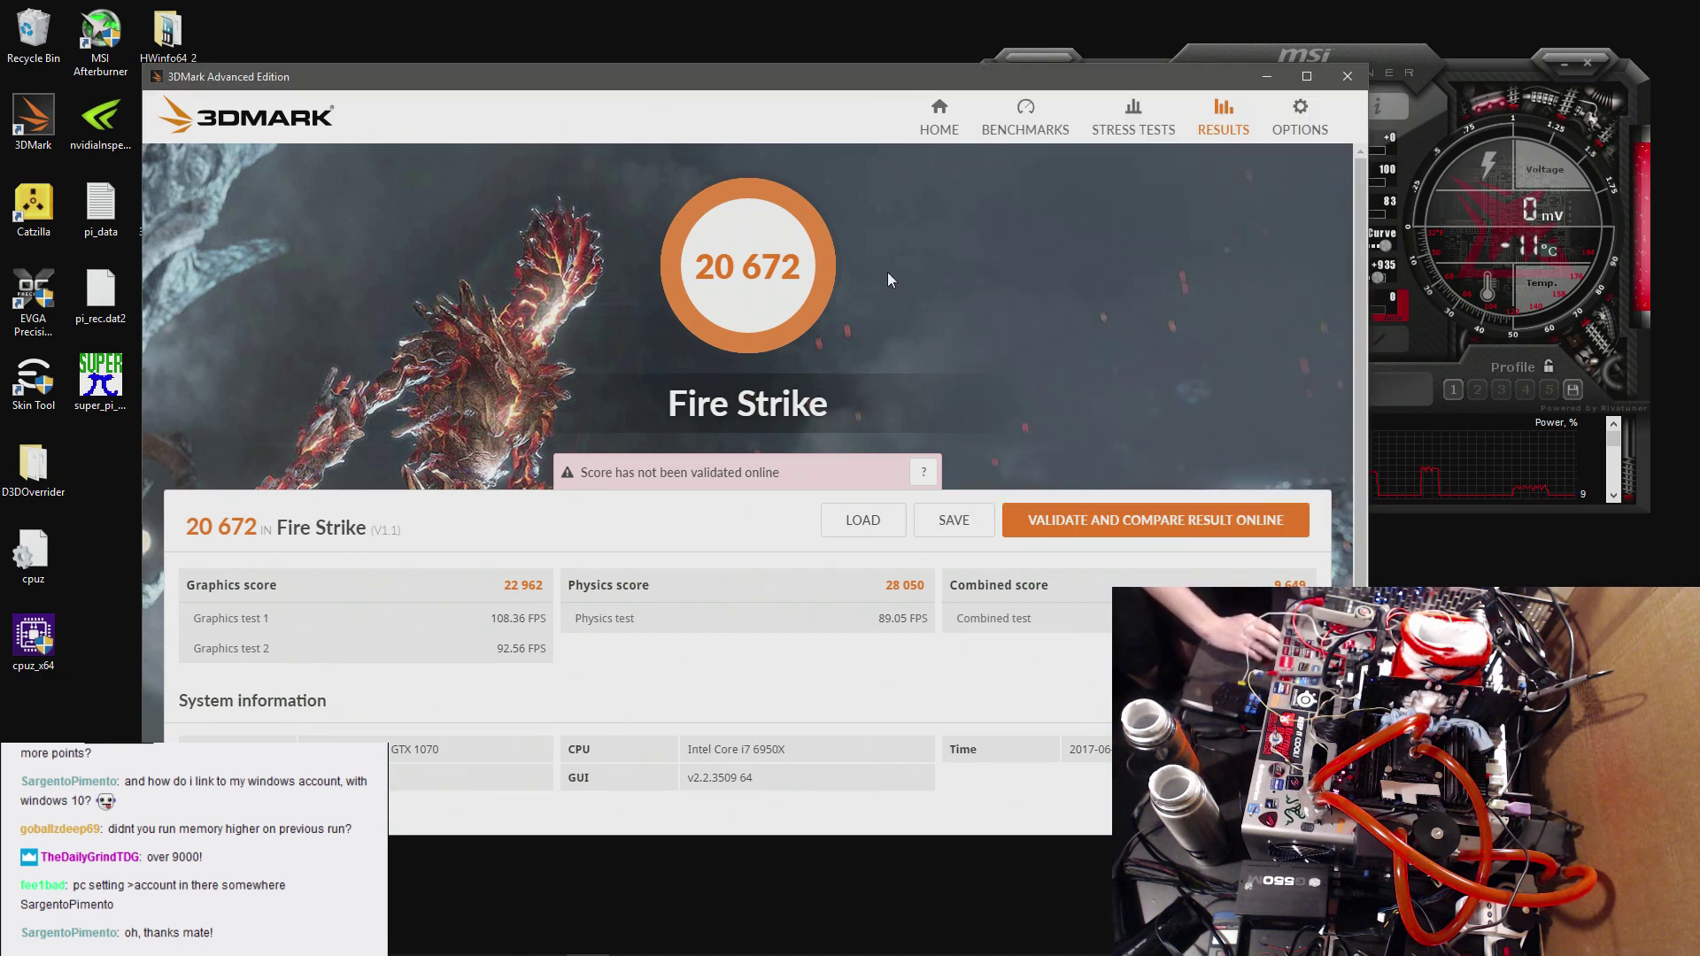
{"action": "left_click", "coordinate": [865, 520]}
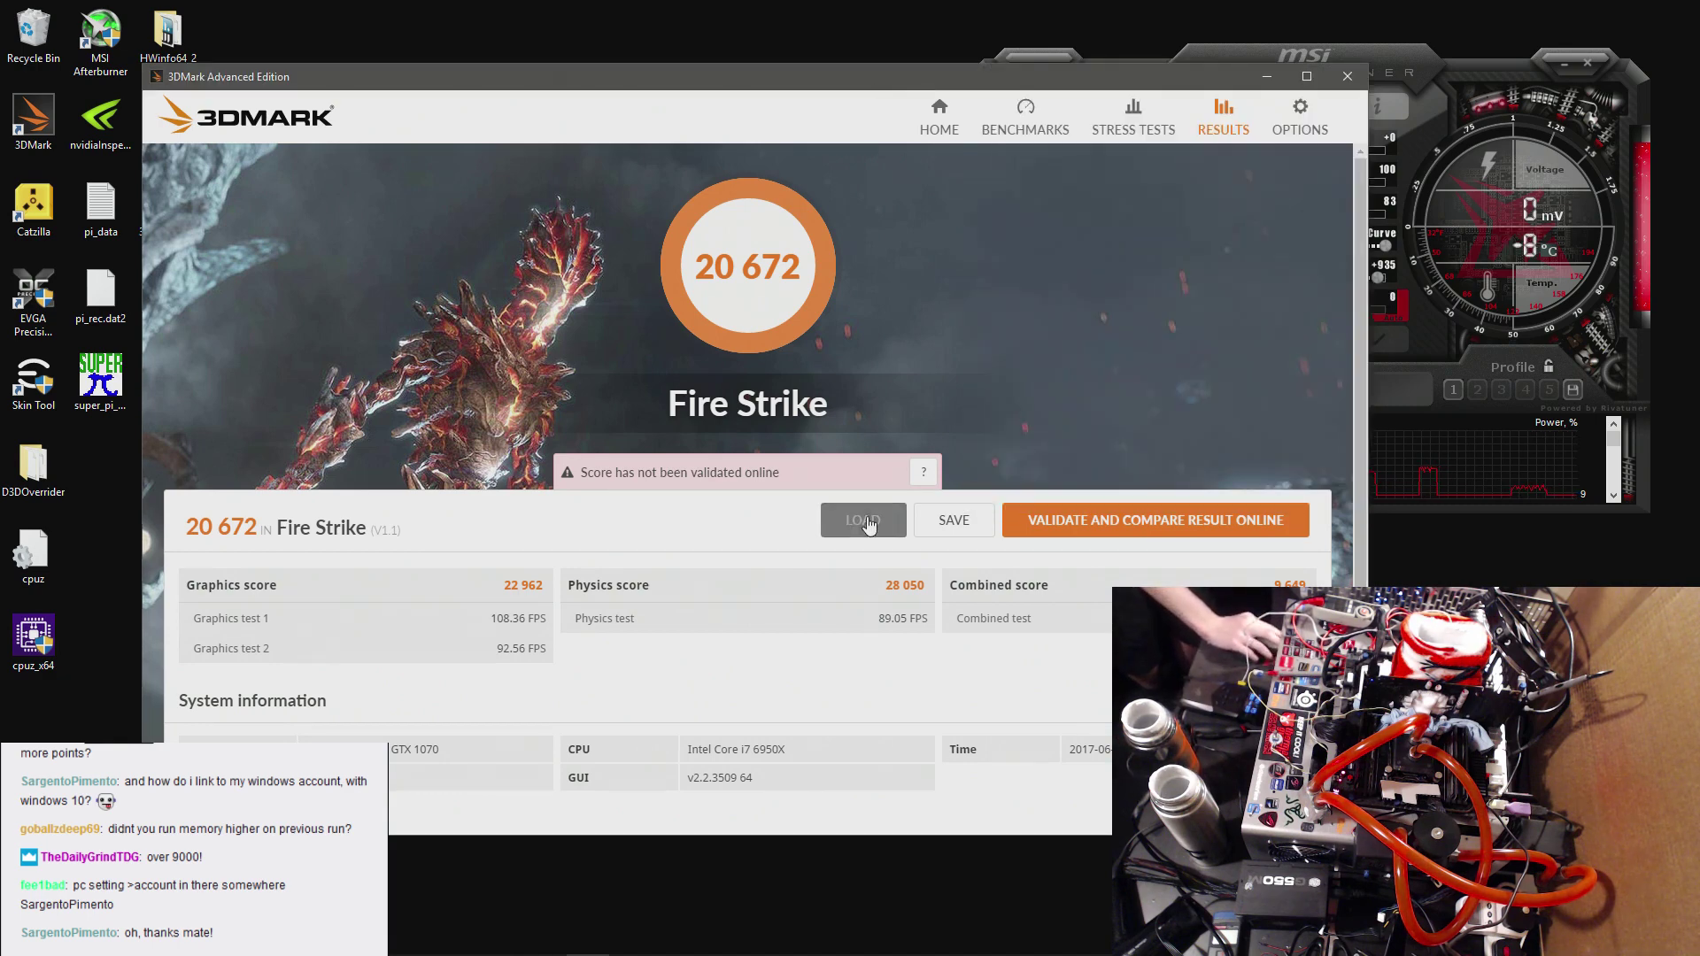
{"action": "left_click", "coordinate": [608, 231]}
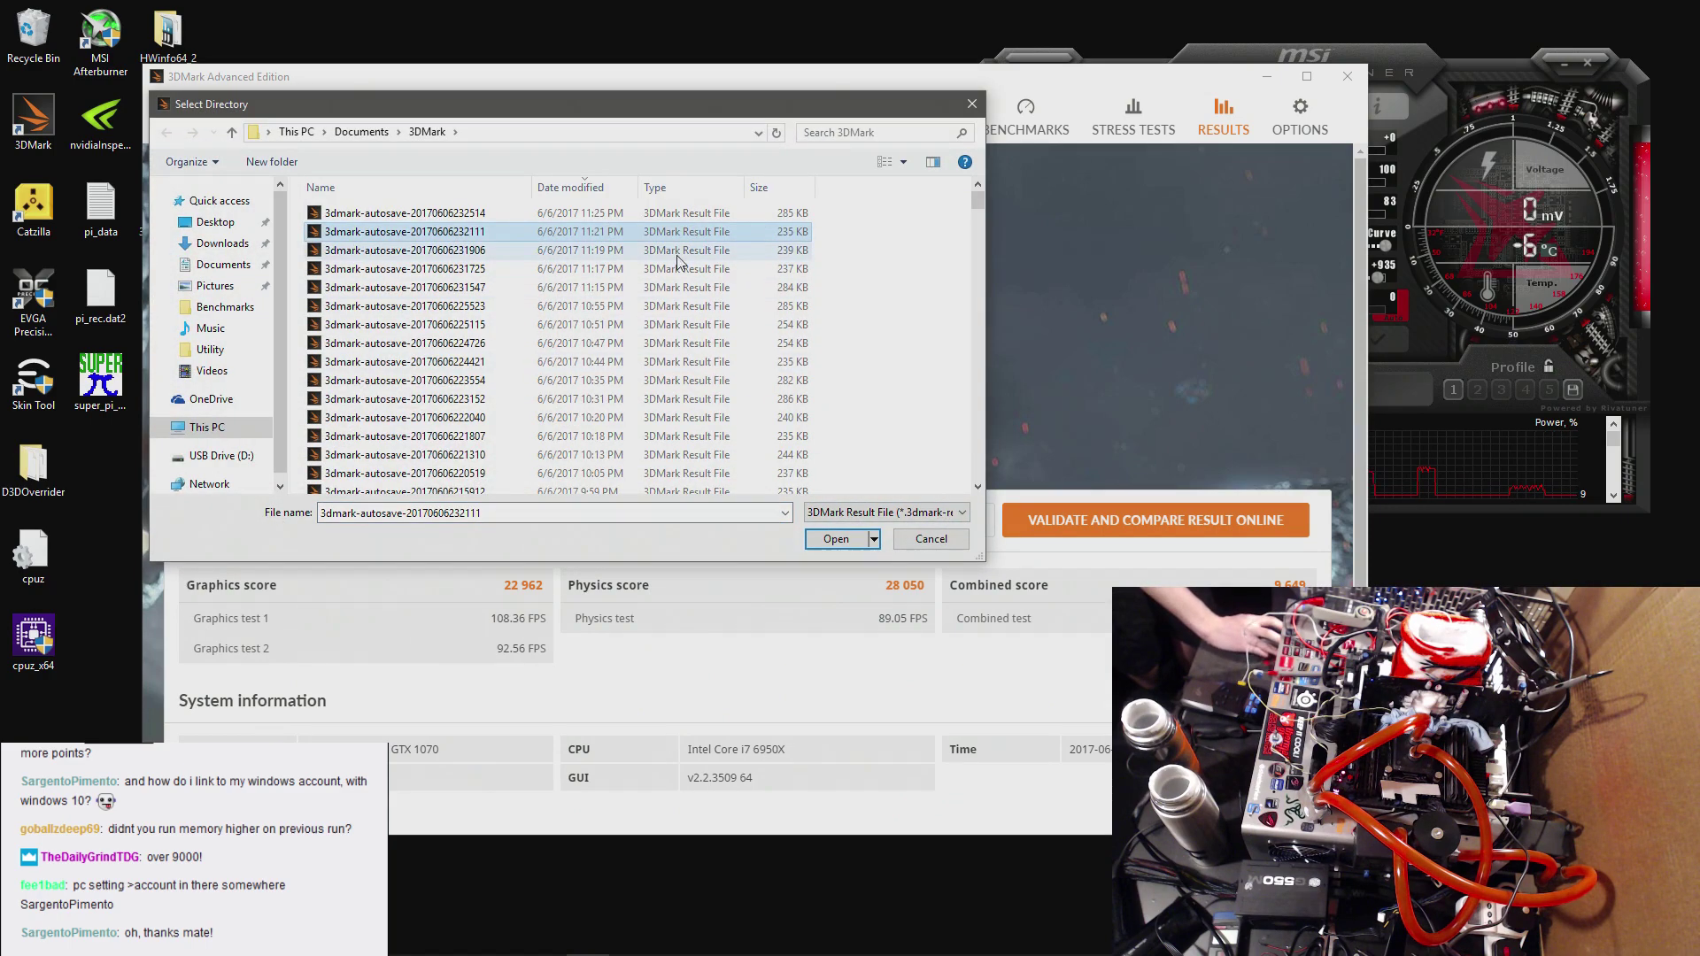
{"action": "left_click", "coordinate": [820, 542]}
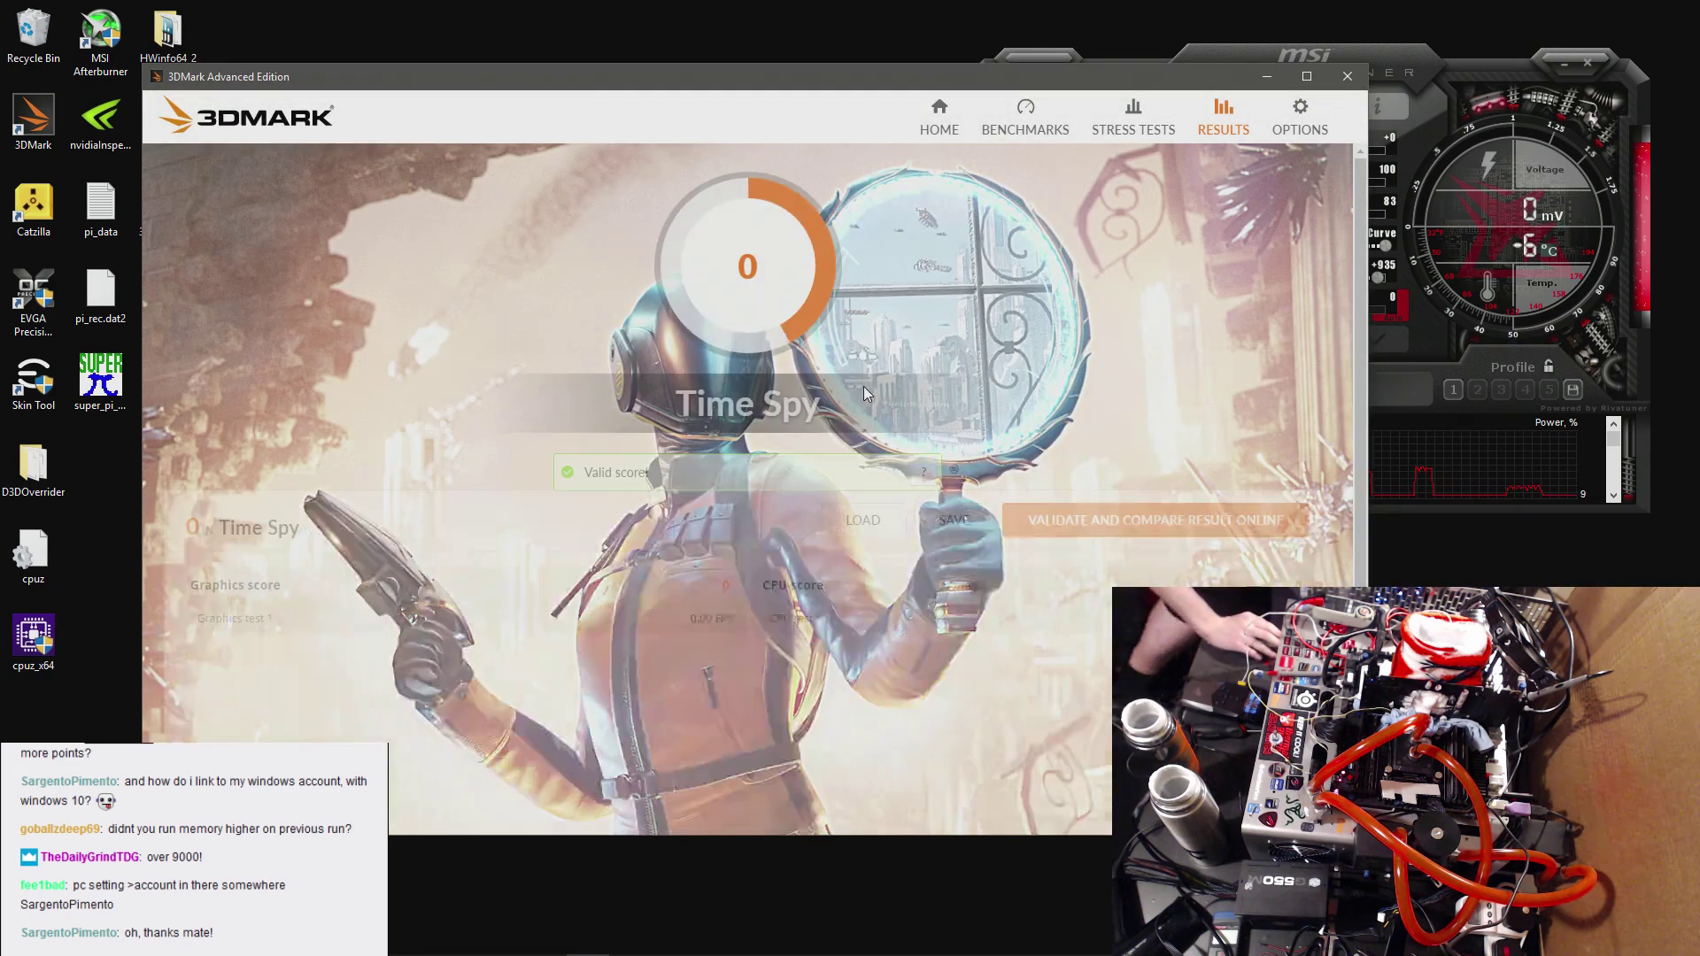
{"action": "left_click", "coordinate": [872, 519]}
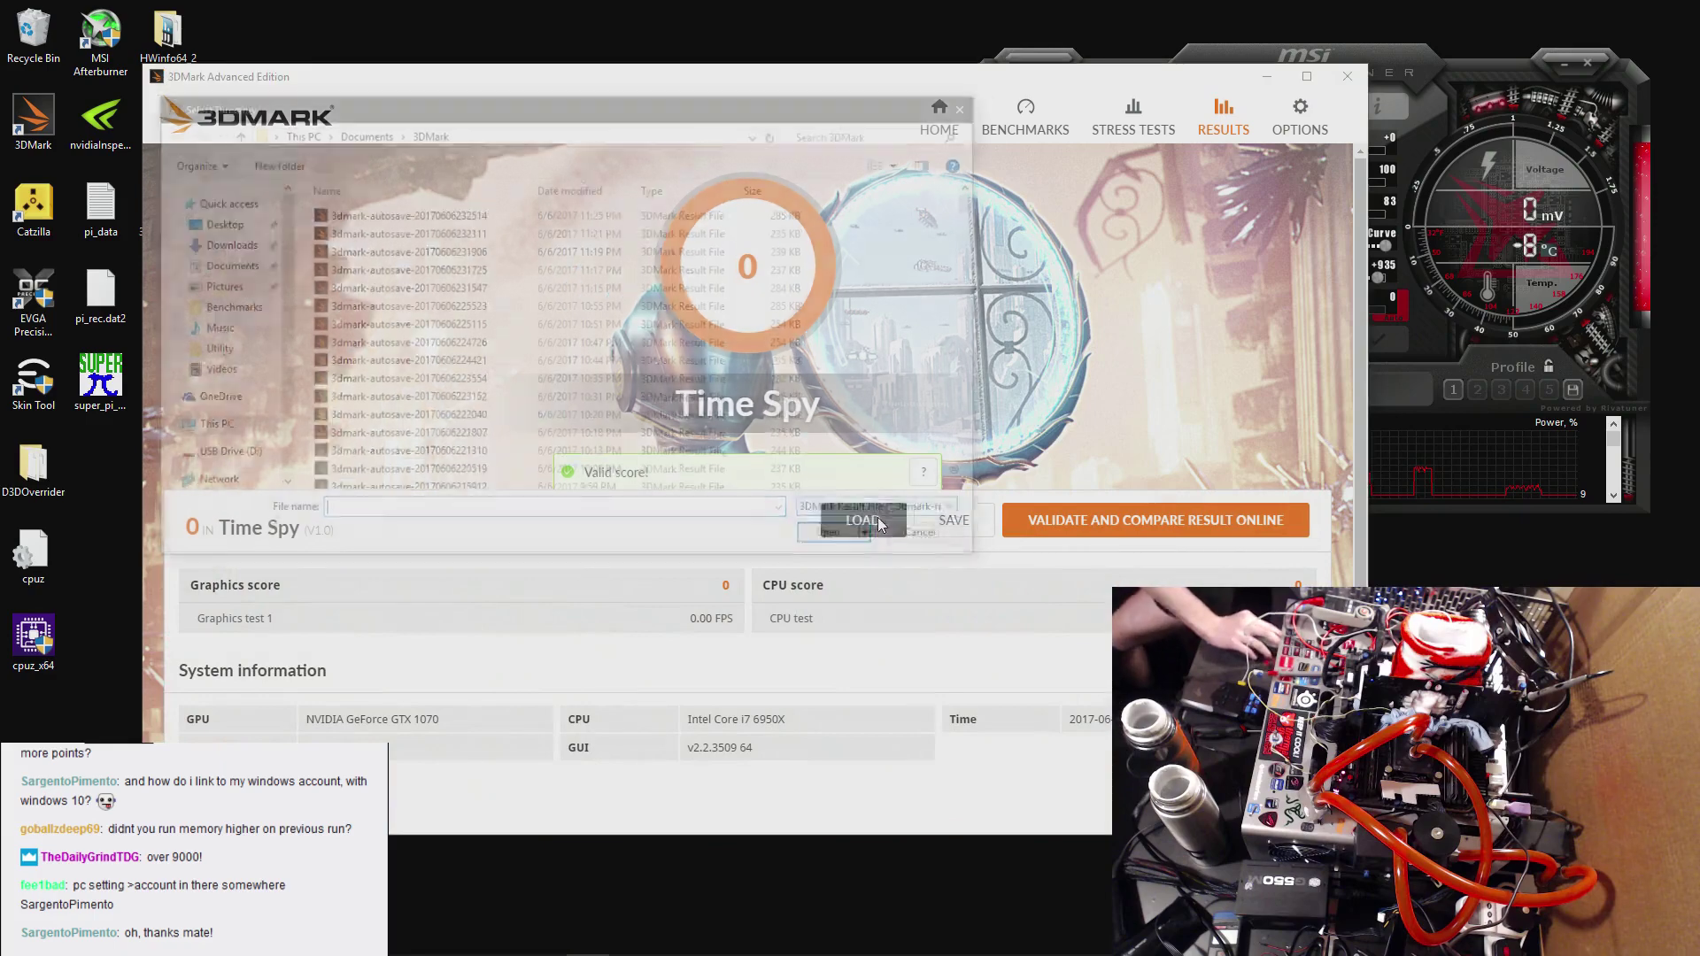
{"action": "left_click", "coordinate": [588, 252]}
{"action": "left_click", "coordinate": [827, 539]}
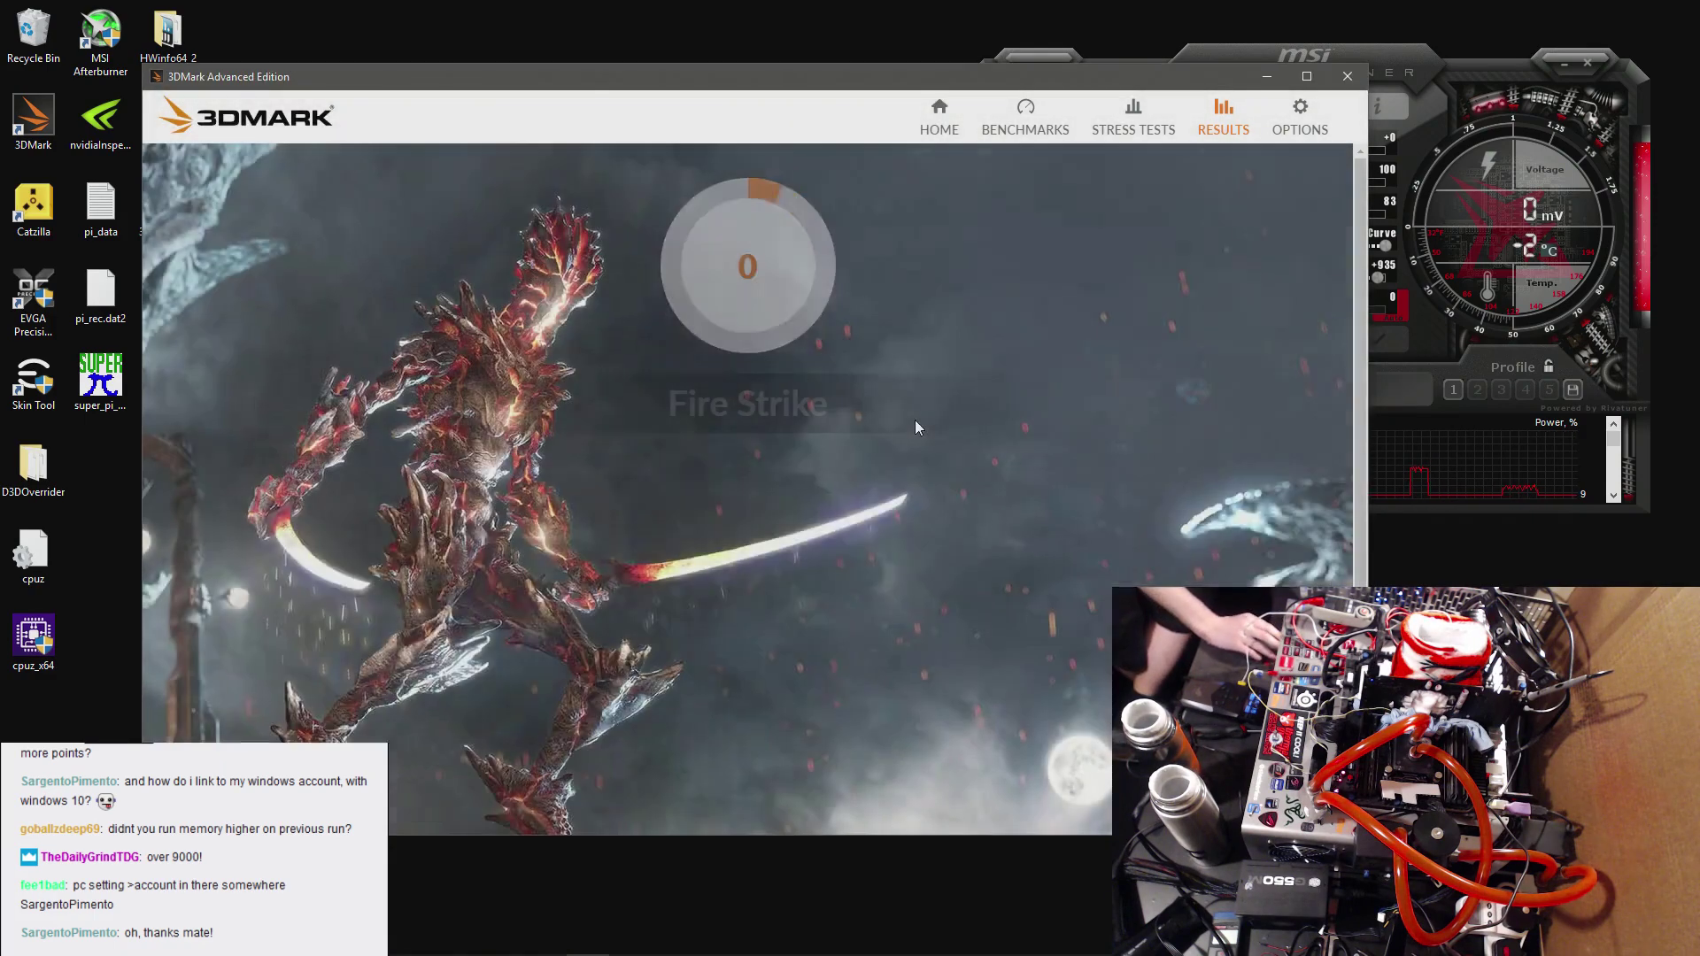
{"action": "left_click", "coordinate": [899, 526]}
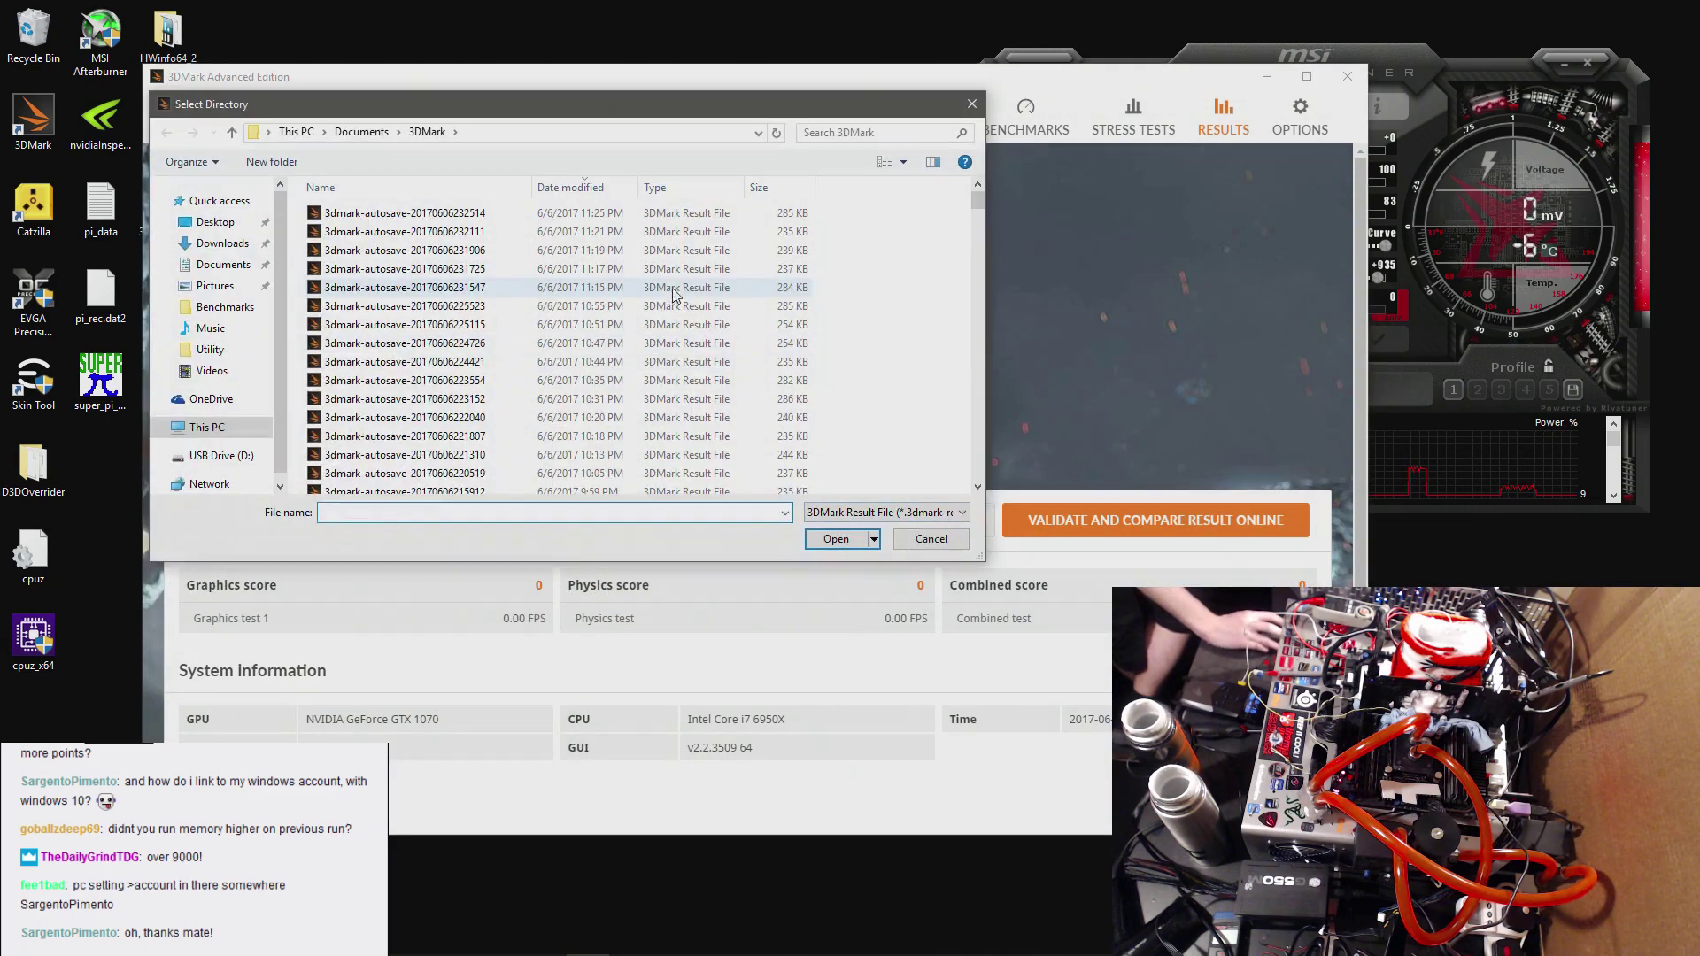
{"action": "left_click", "coordinate": [699, 269]}
{"action": "left_click", "coordinate": [836, 539]}
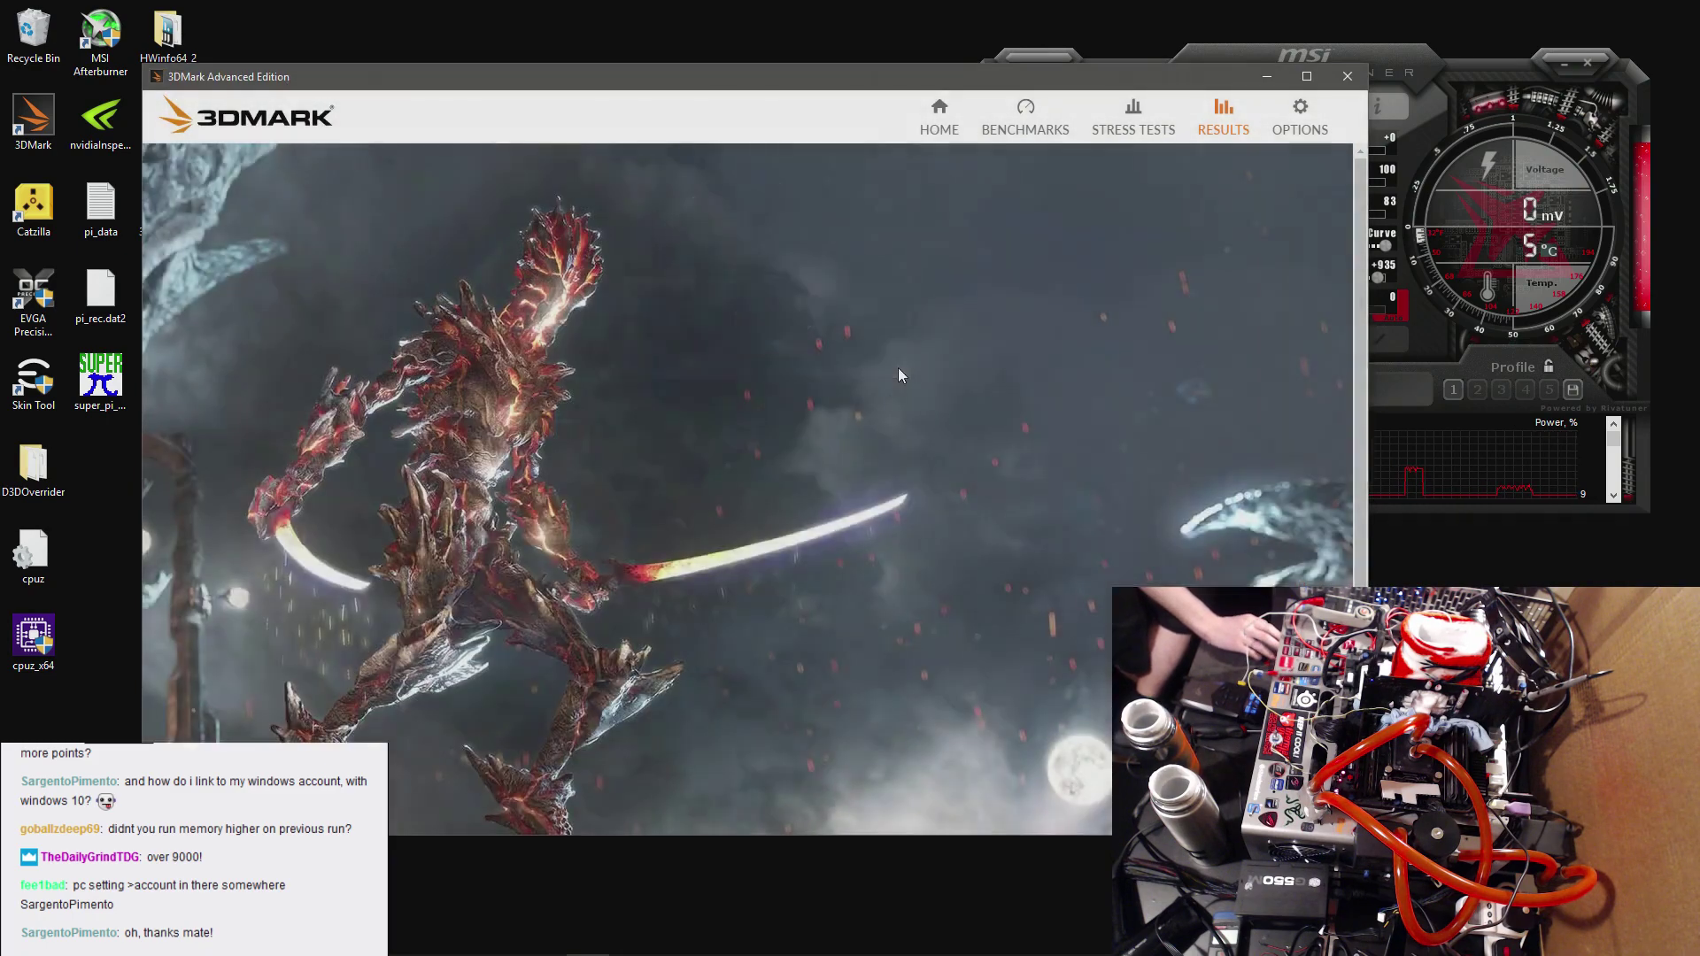
{"action": "left_click", "coordinate": [863, 525]}
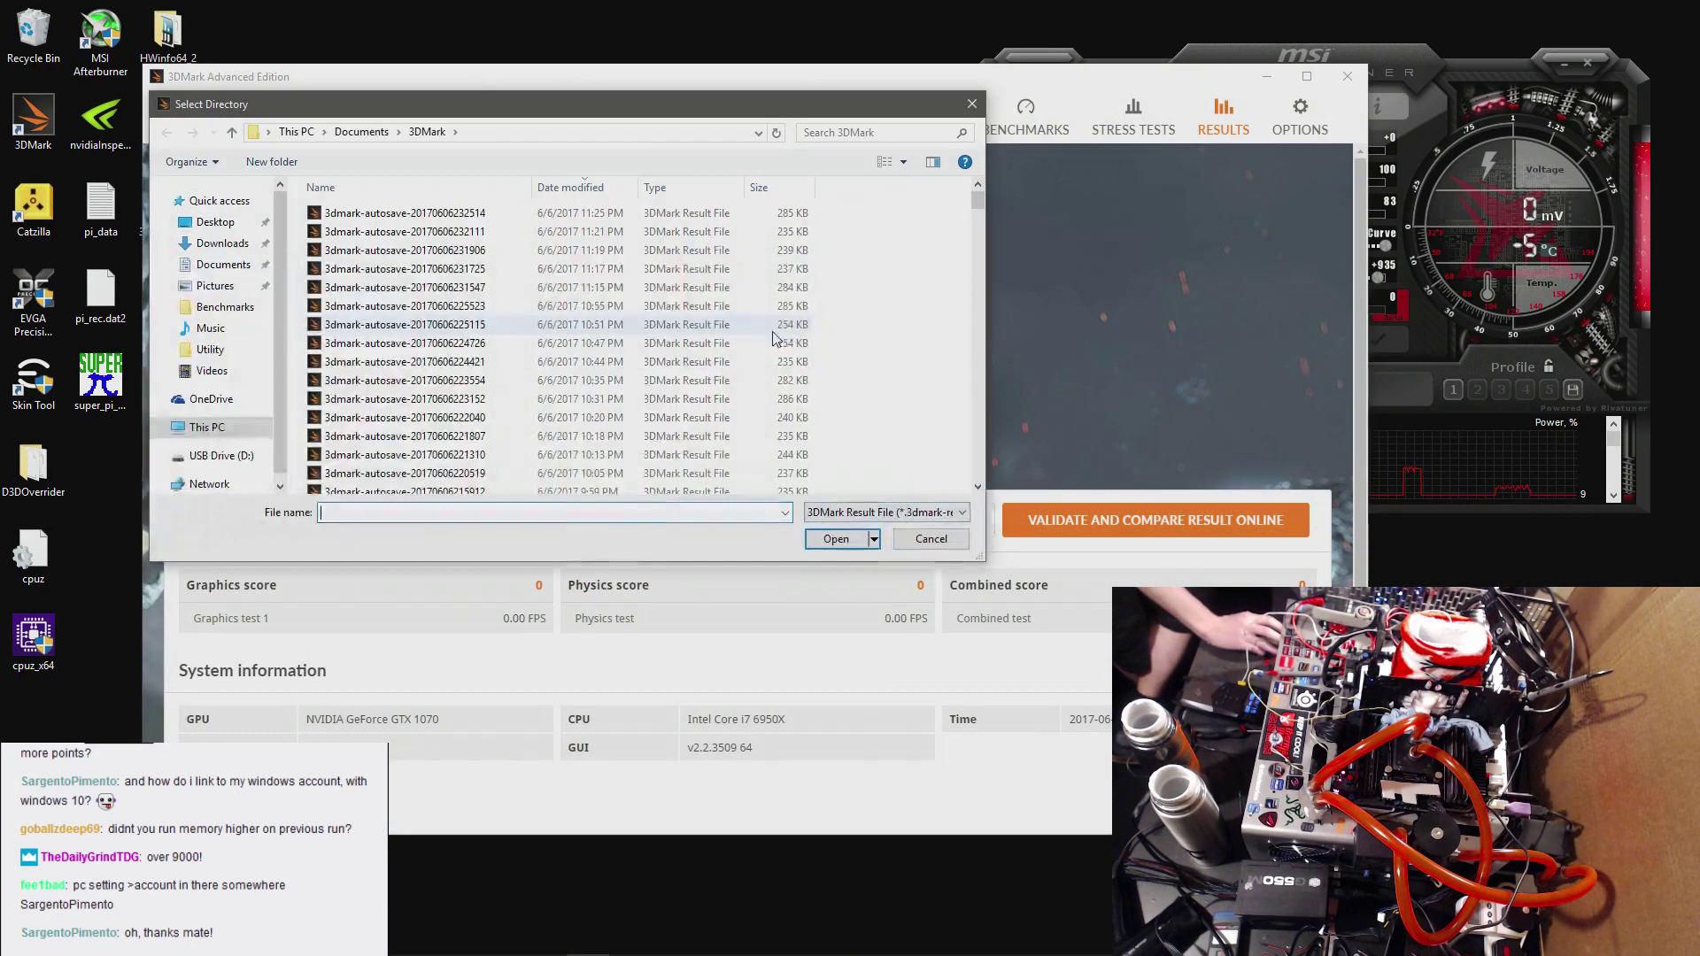
{"action": "left_click", "coordinate": [787, 288]}
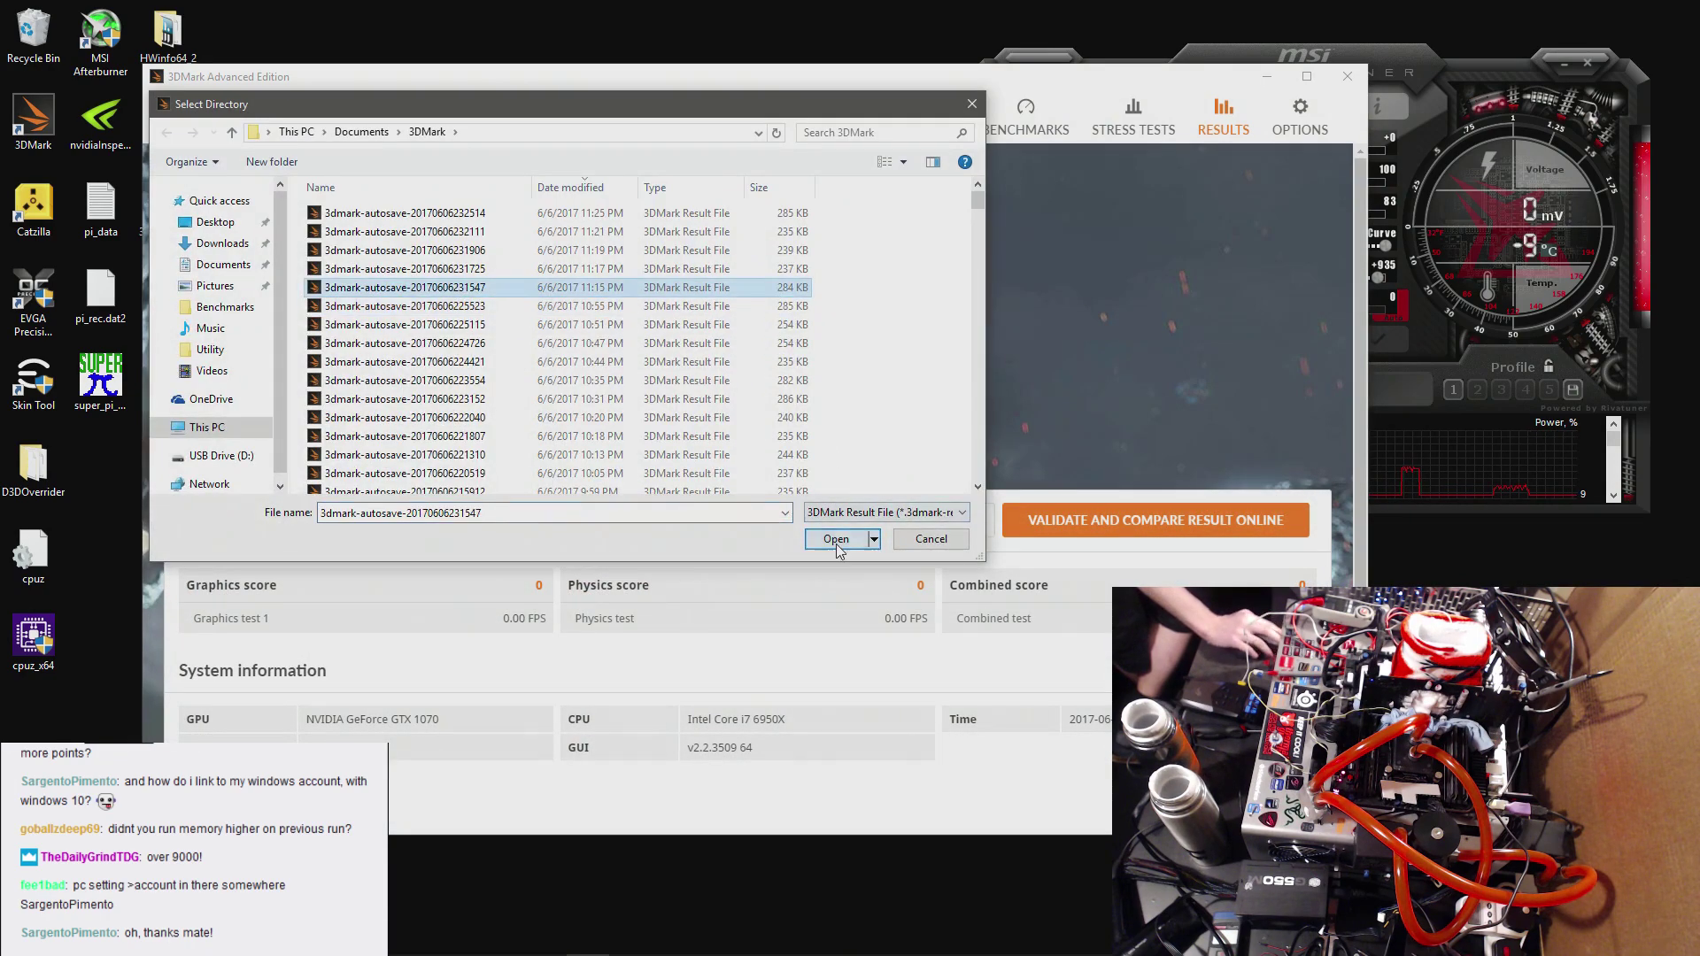
{"action": "left_click", "coordinate": [835, 540]}
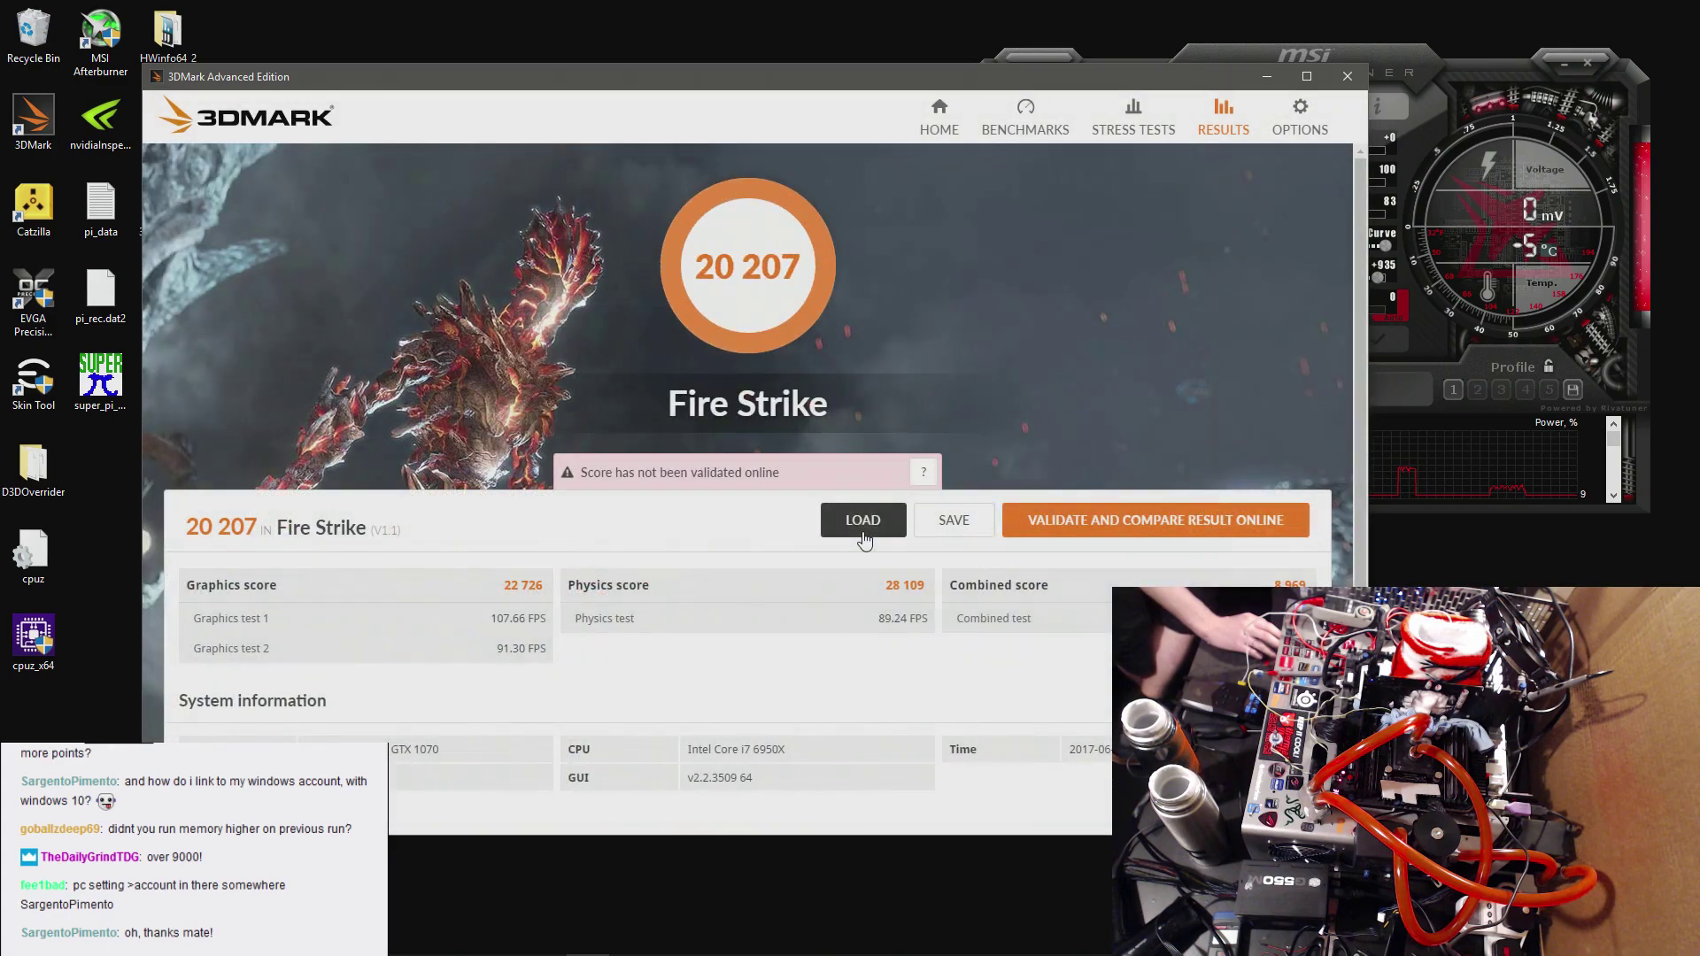
{"action": "left_click", "coordinate": [889, 540]}
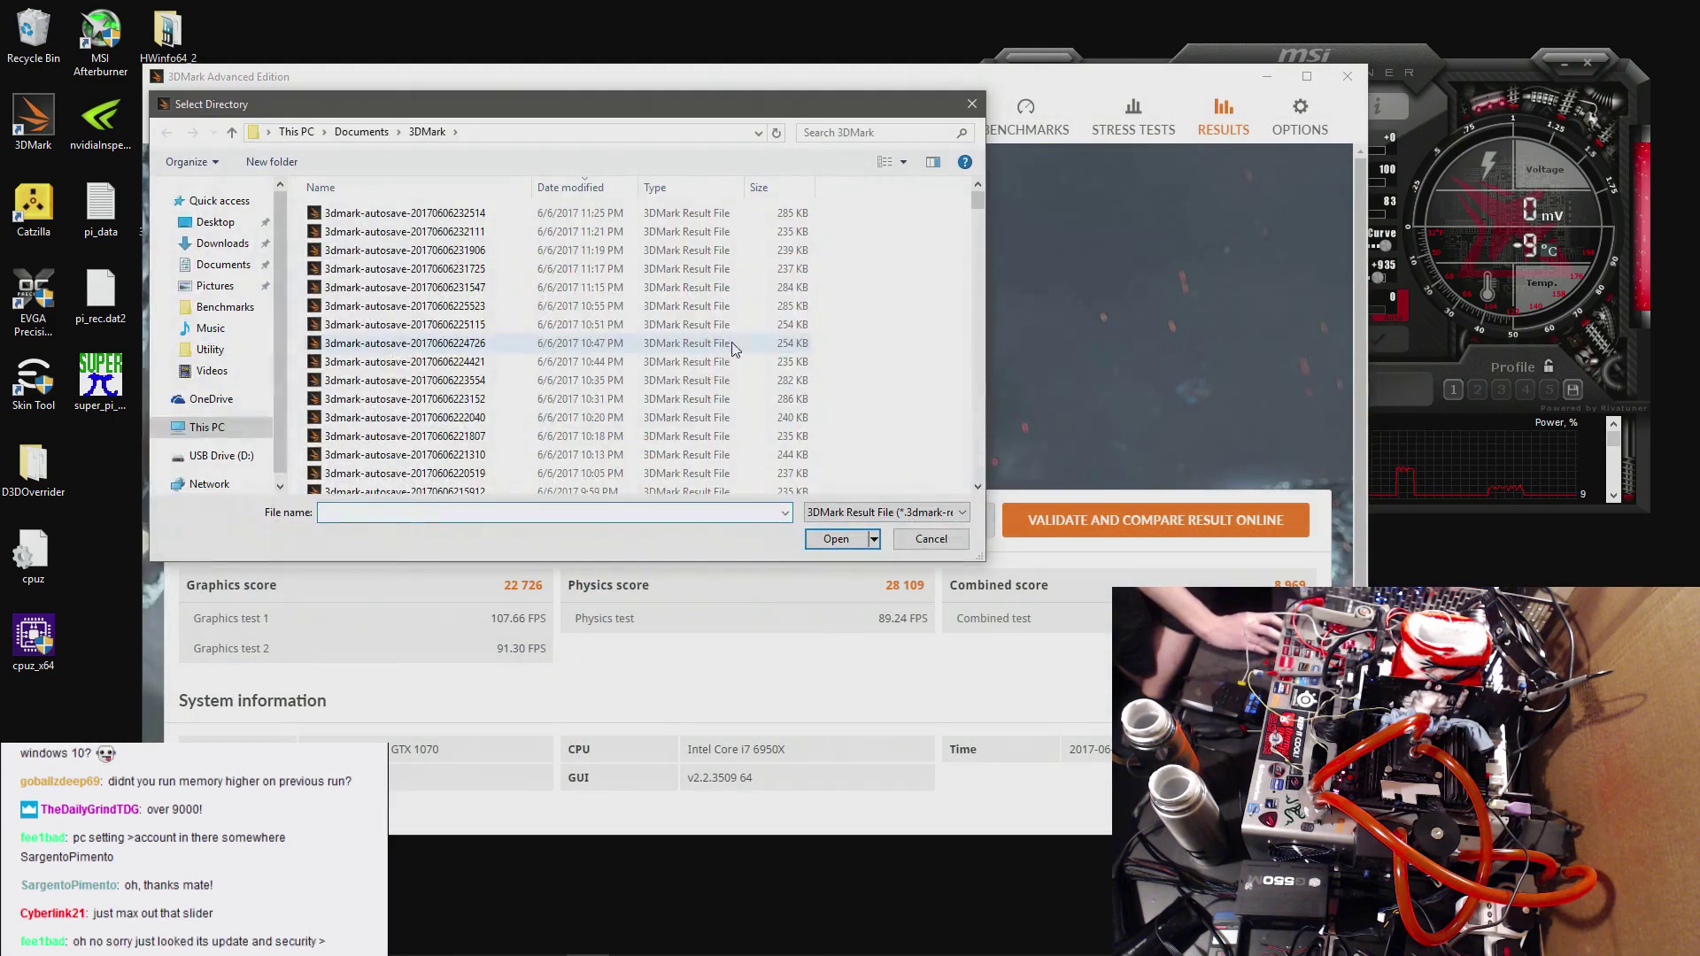
{"action": "left_click", "coordinate": [733, 329]}
{"action": "left_click", "coordinate": [836, 538]}
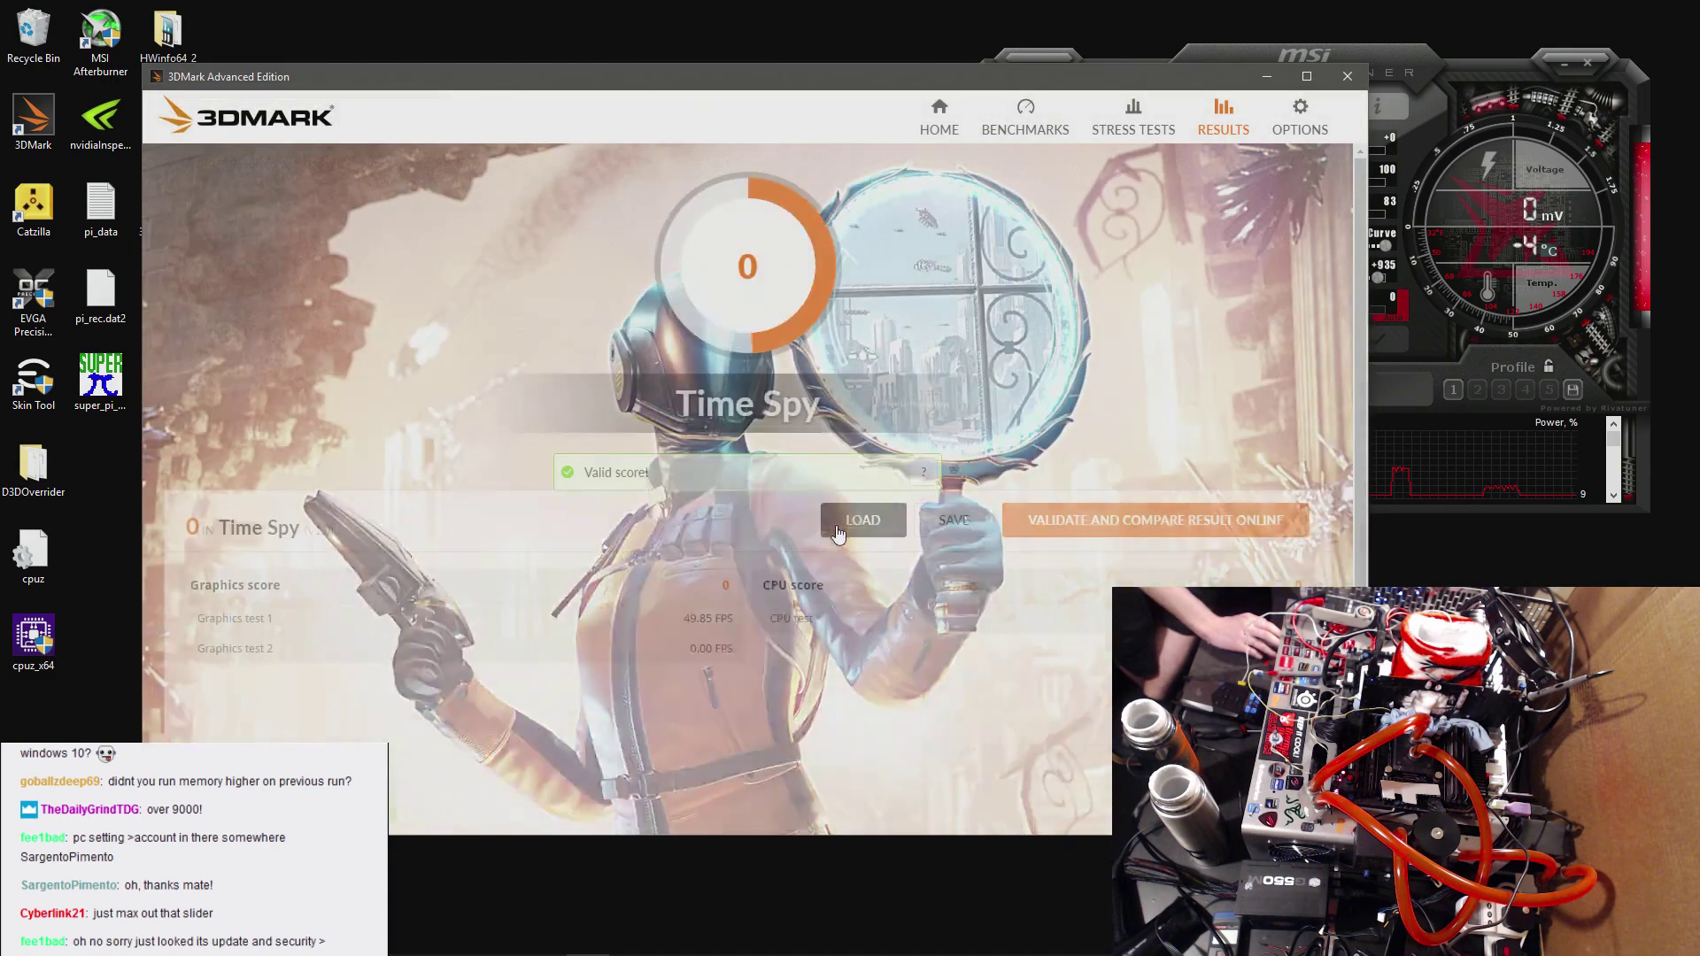
{"action": "left_click", "coordinate": [836, 526]}
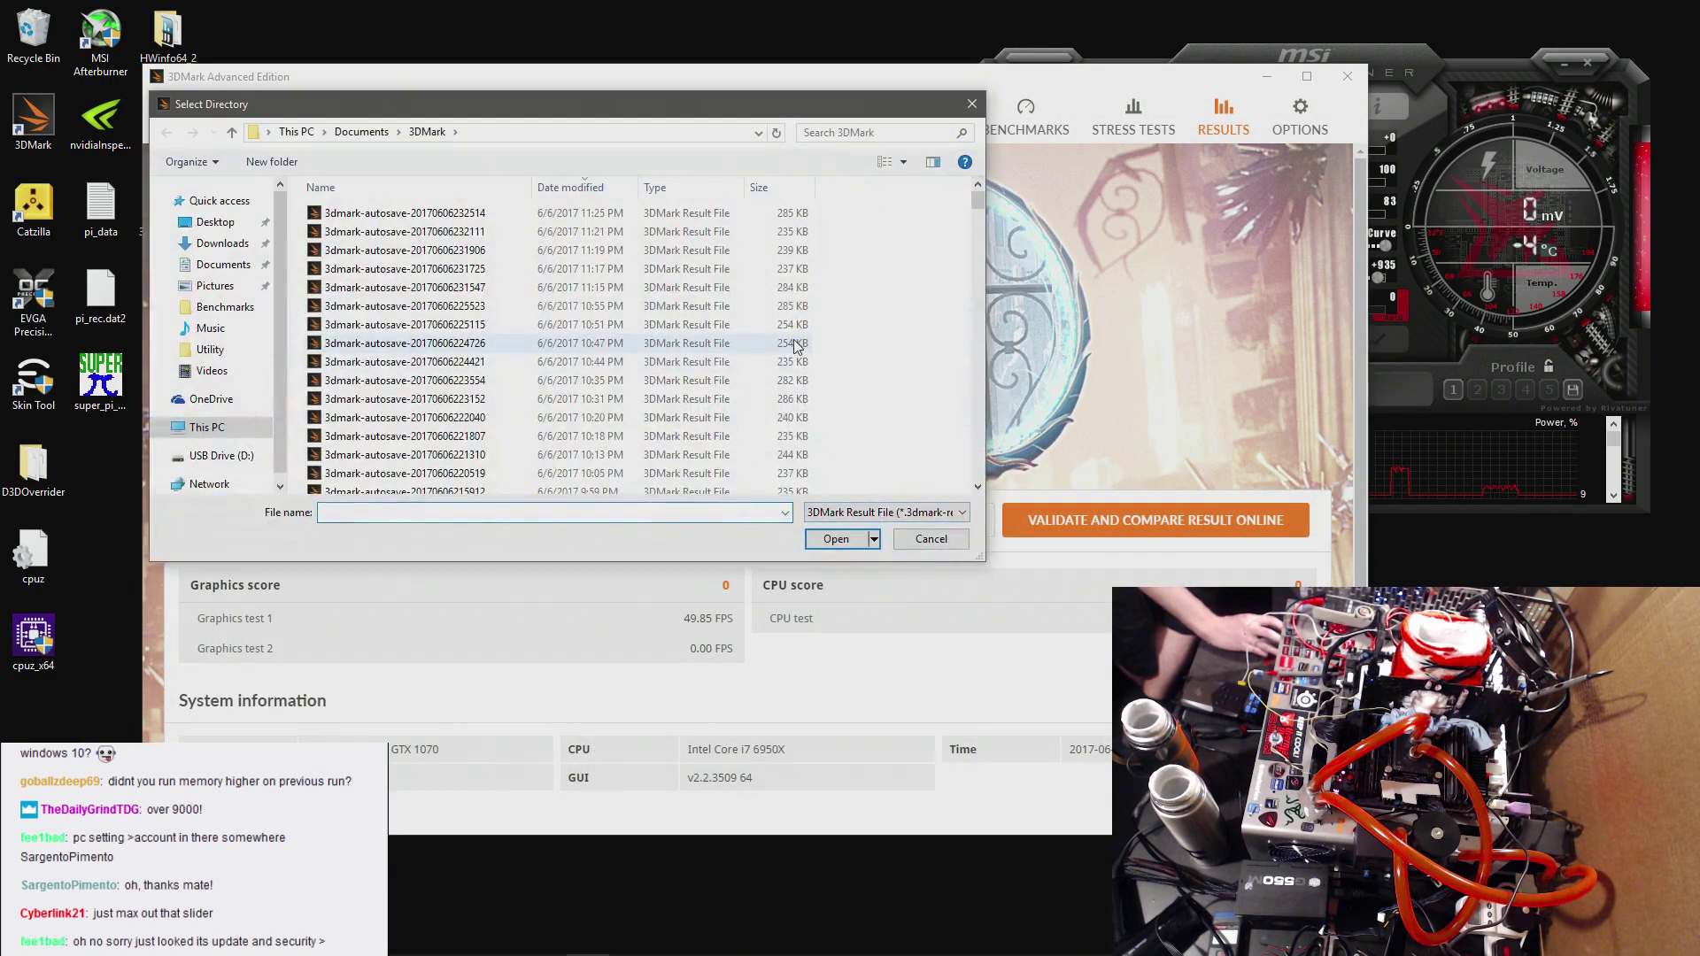
{"action": "left_click", "coordinate": [795, 346]}
{"action": "left_click", "coordinate": [846, 540]}
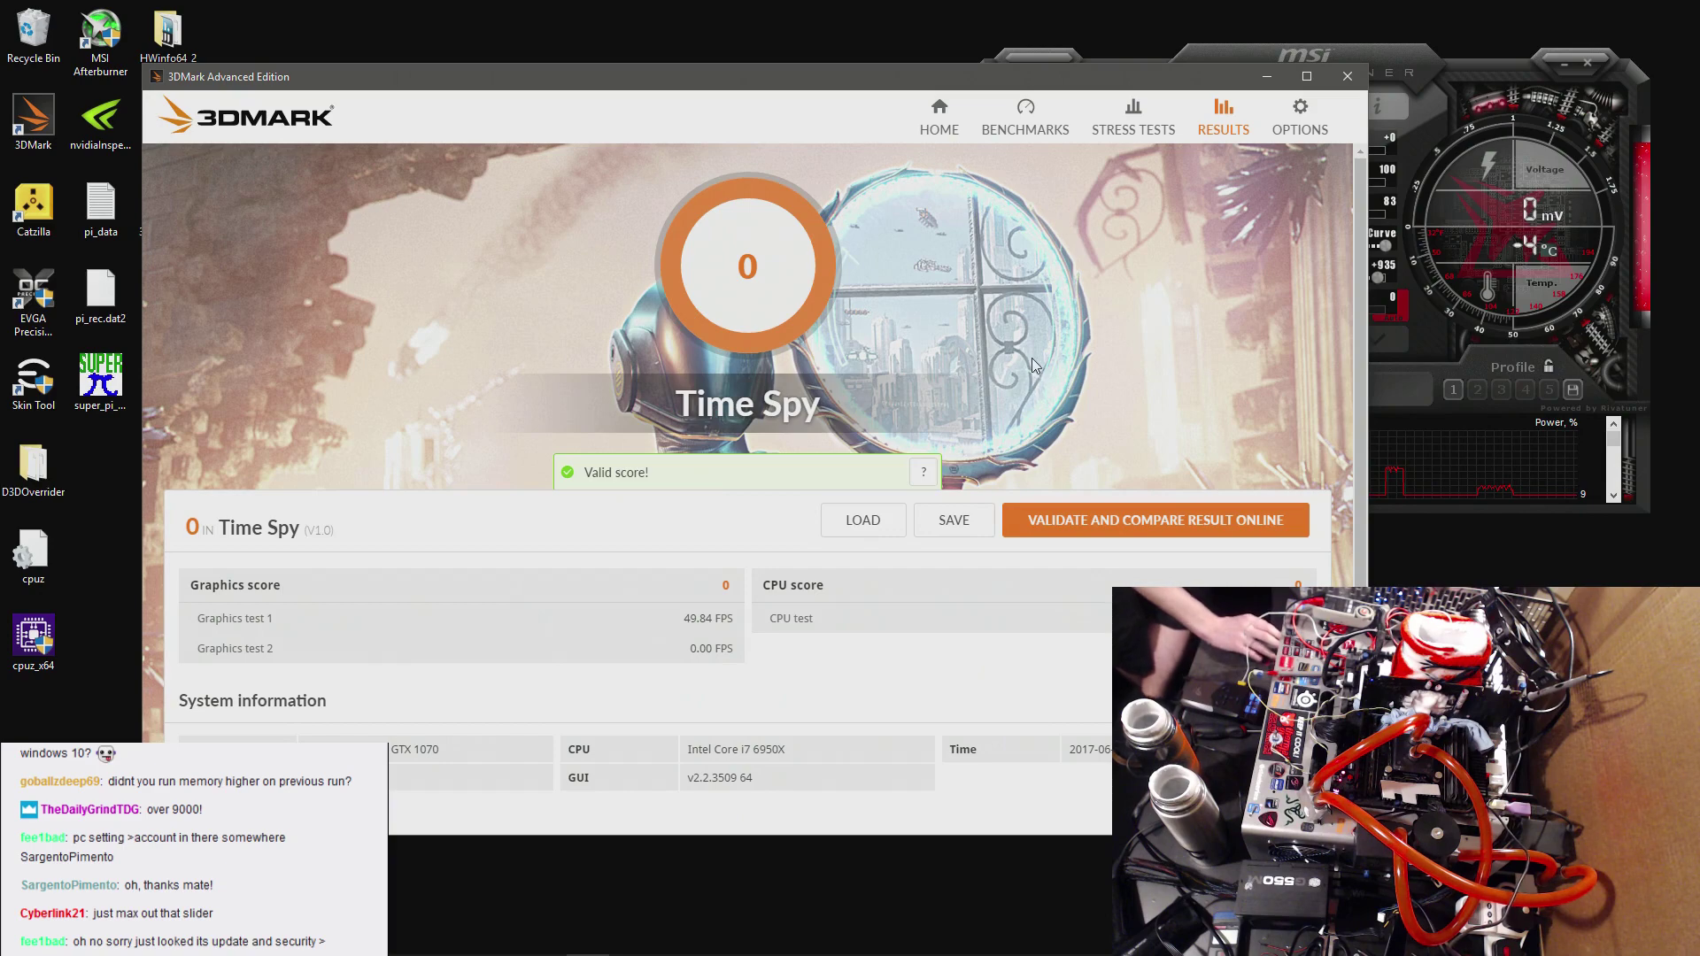
- Leave result loading without choosing another file, move the 3DMark window farther off Afterburner and return to the home page
{"action": "left_click", "coordinate": [885, 521]}
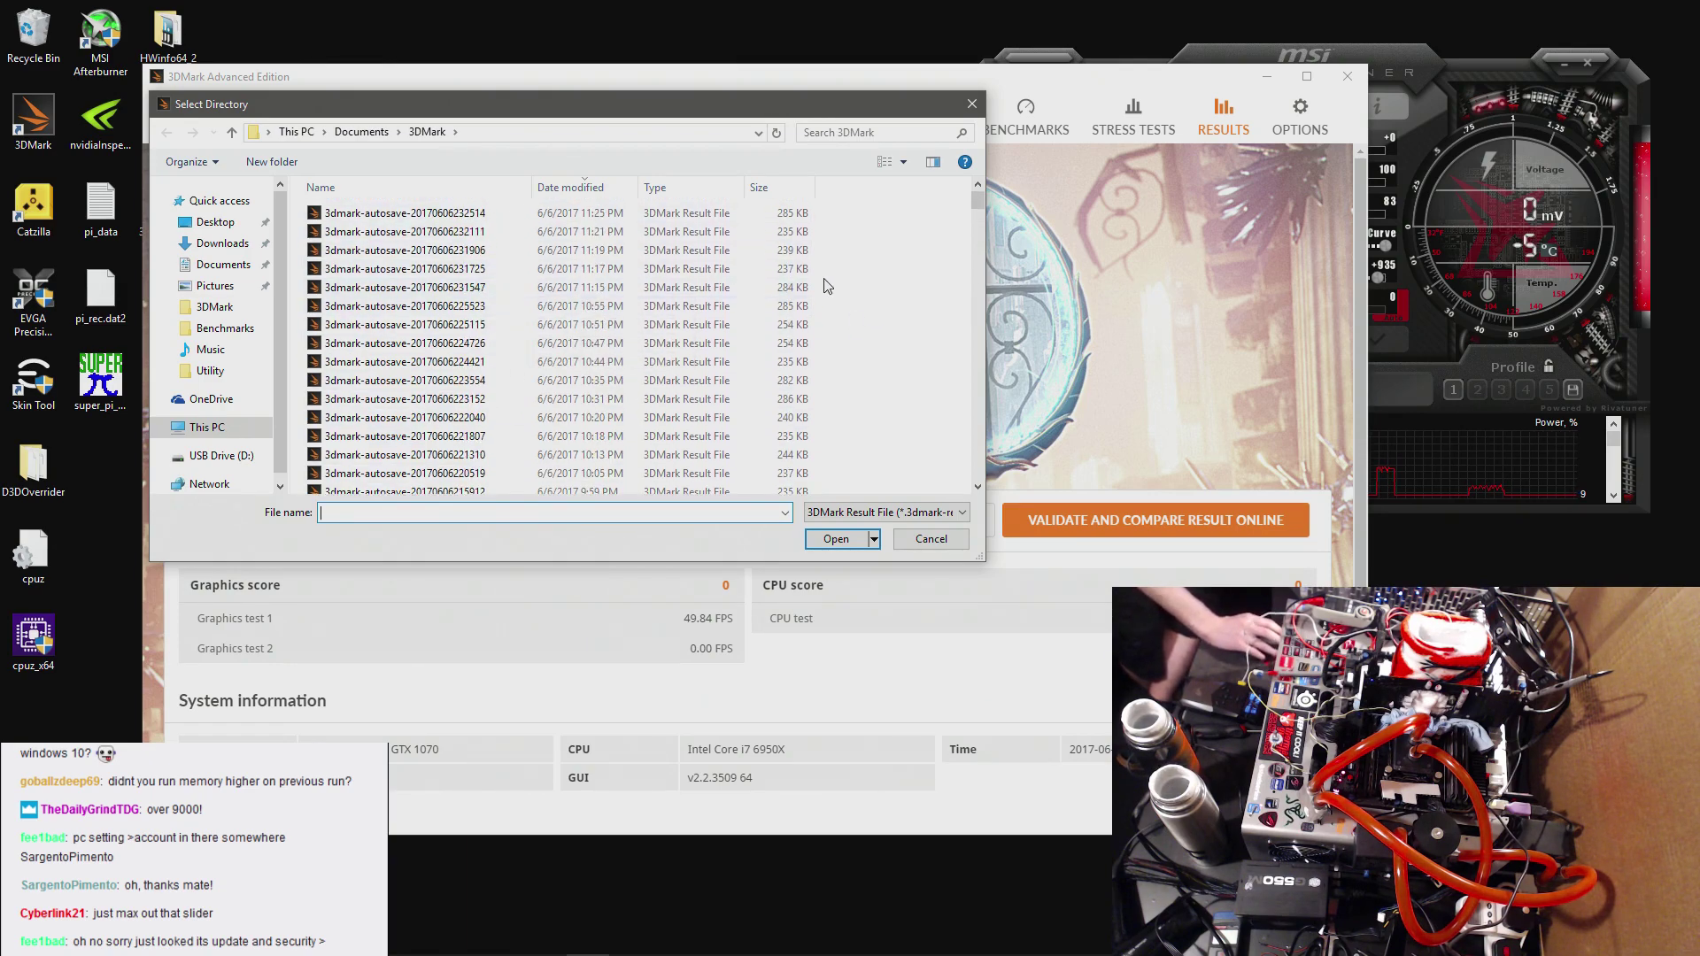
{"action": "left_click", "coordinate": [971, 103]}
{"action": "left_click_drag", "start_coordinate": [1178, 210], "coordinate": [1069, 198]}
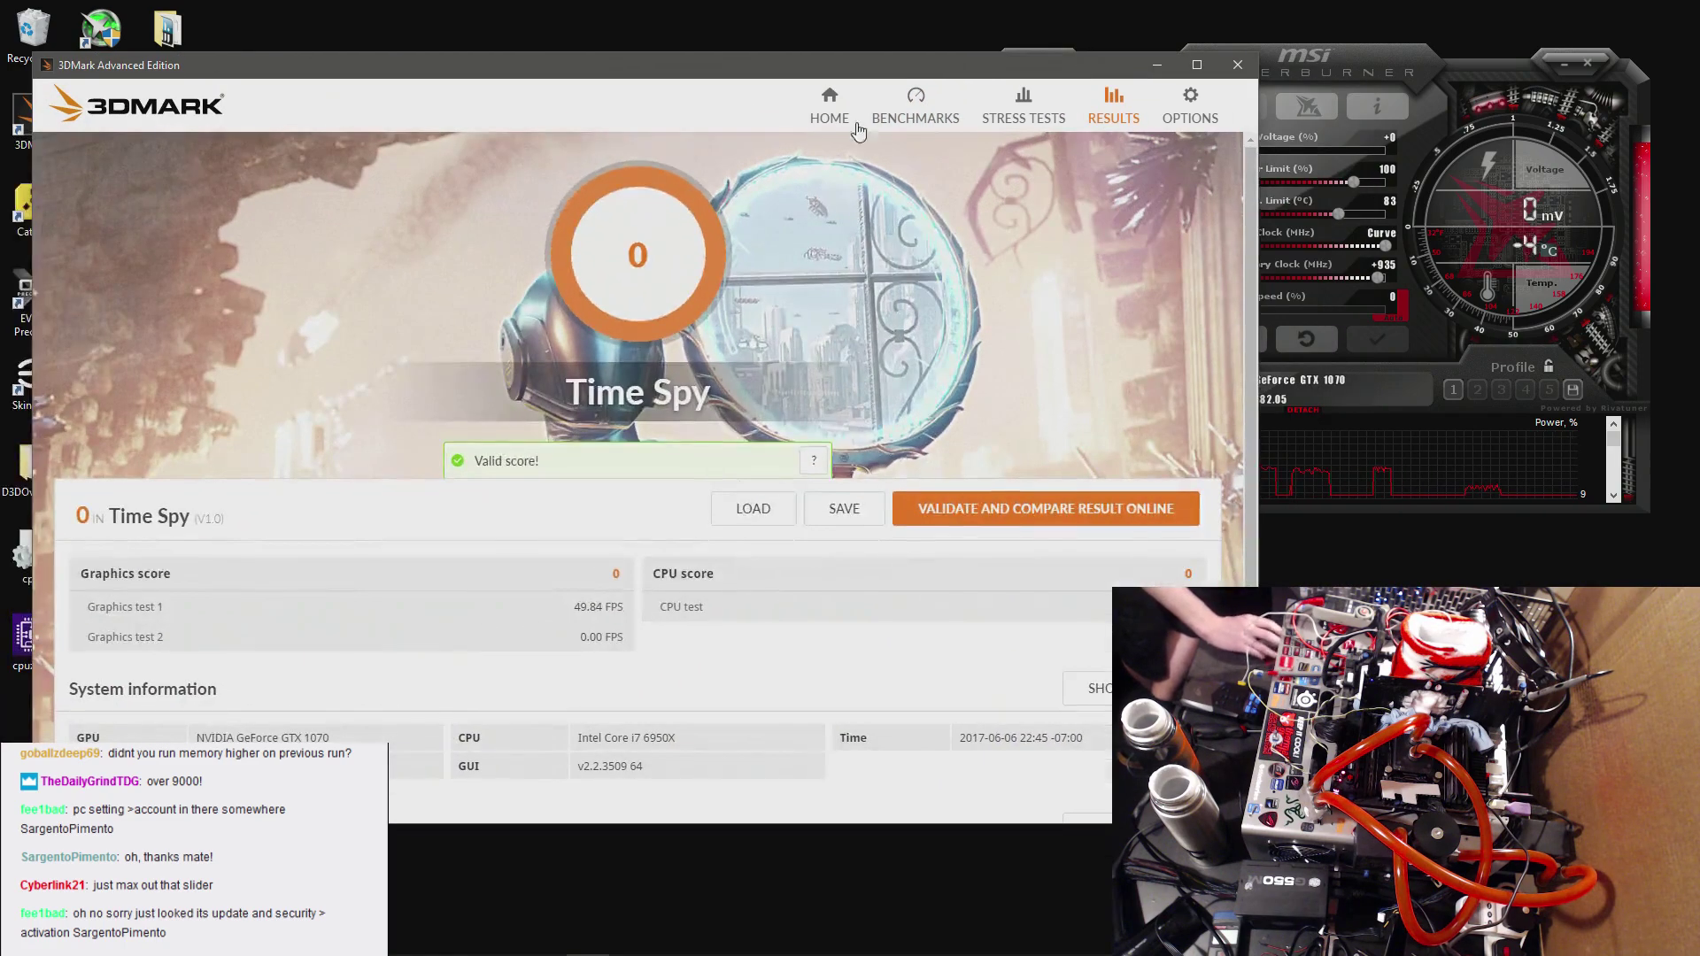
{"action": "left_click", "coordinate": [832, 111]}
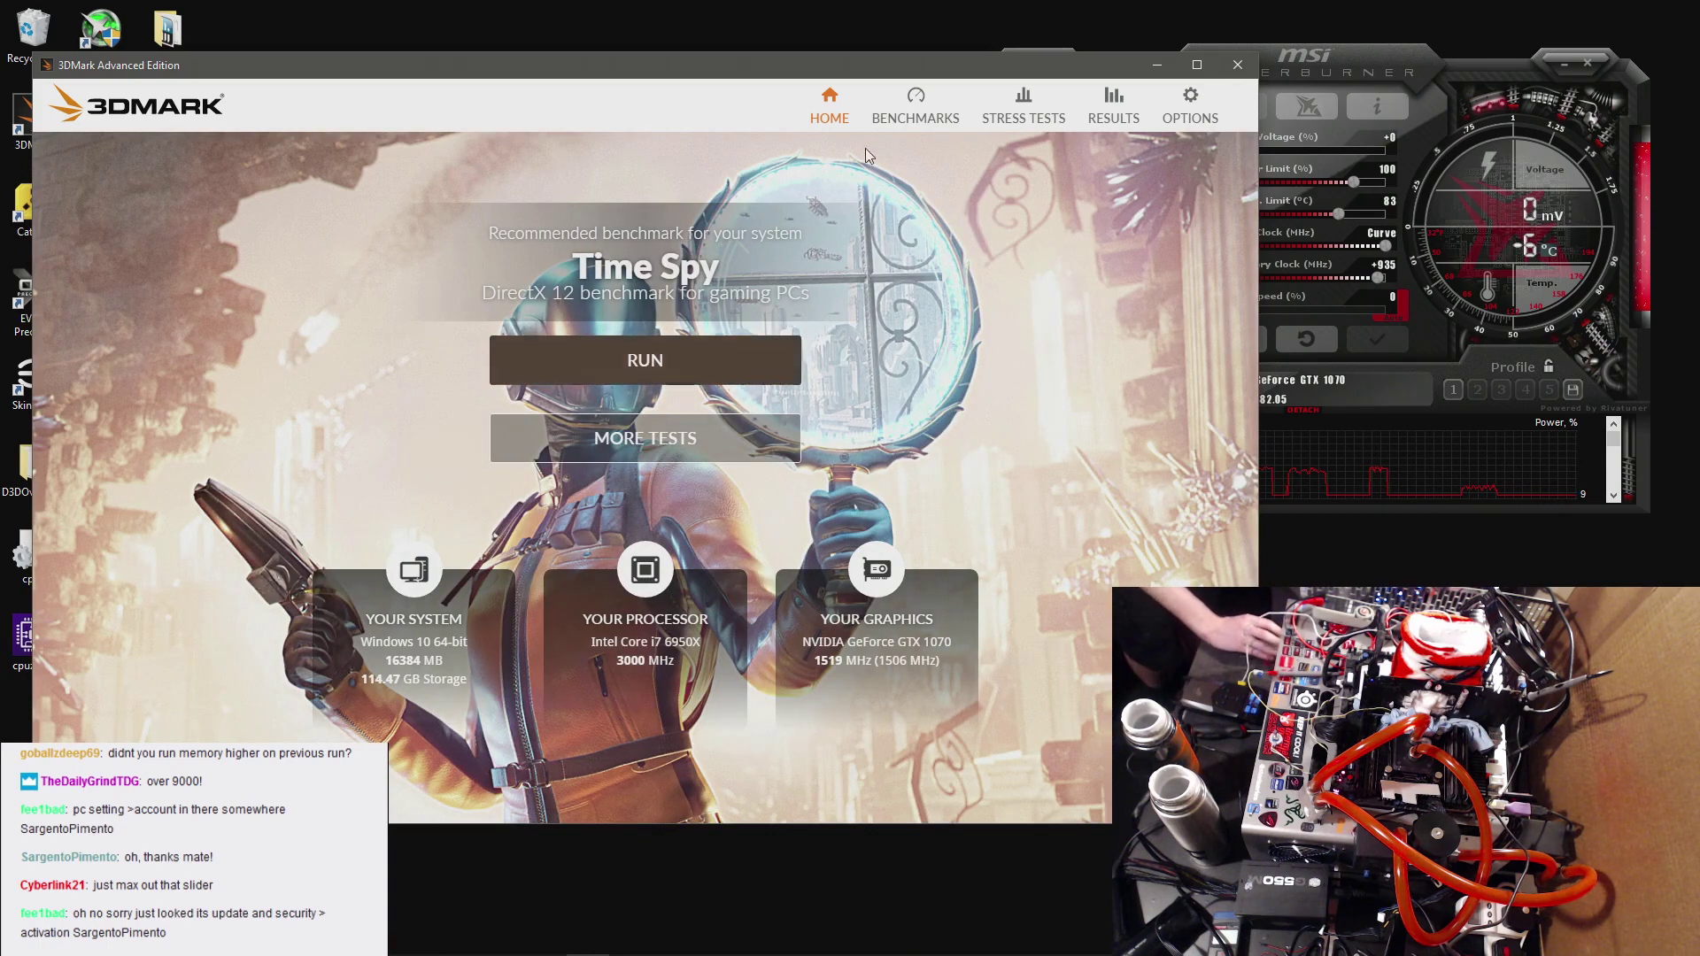
- Show 3DMark's benchmark list, switch to Afterburner, raise the 800 mV point of the voltage/frequency curve to 2461 MHz (+1045) and apply it
{"action": "left_click", "coordinate": [916, 111]}
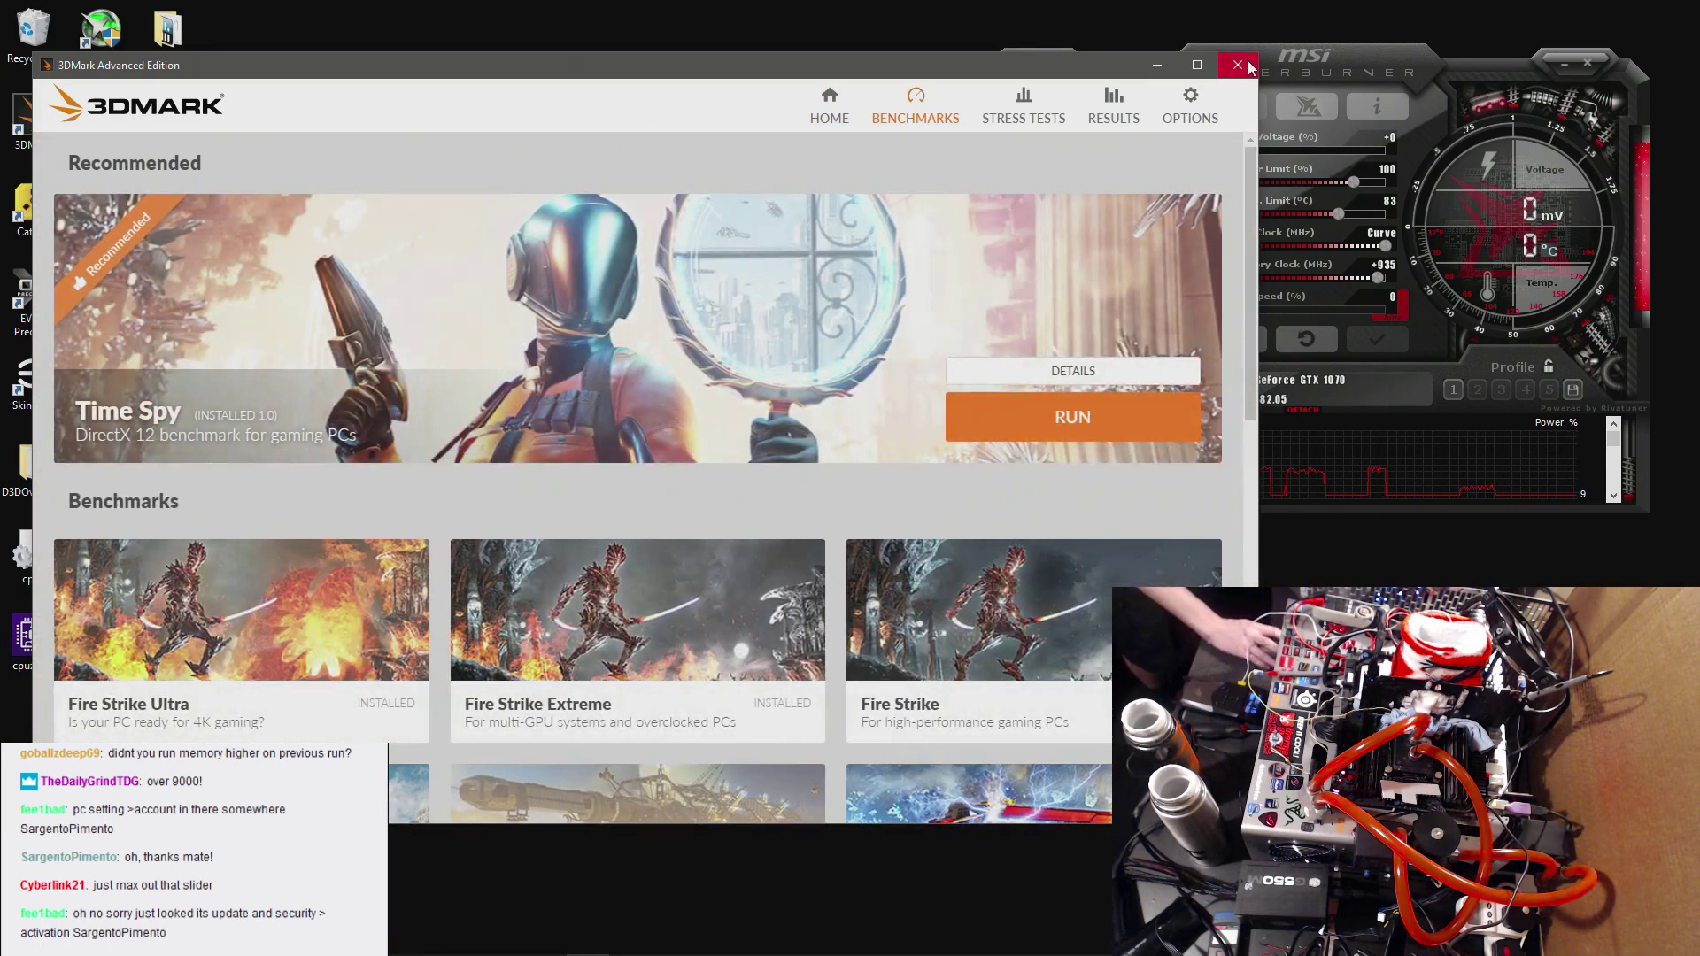
{"action": "left_click", "coordinate": [1303, 60]}
{"action": "left_click", "coordinate": [1219, 334]}
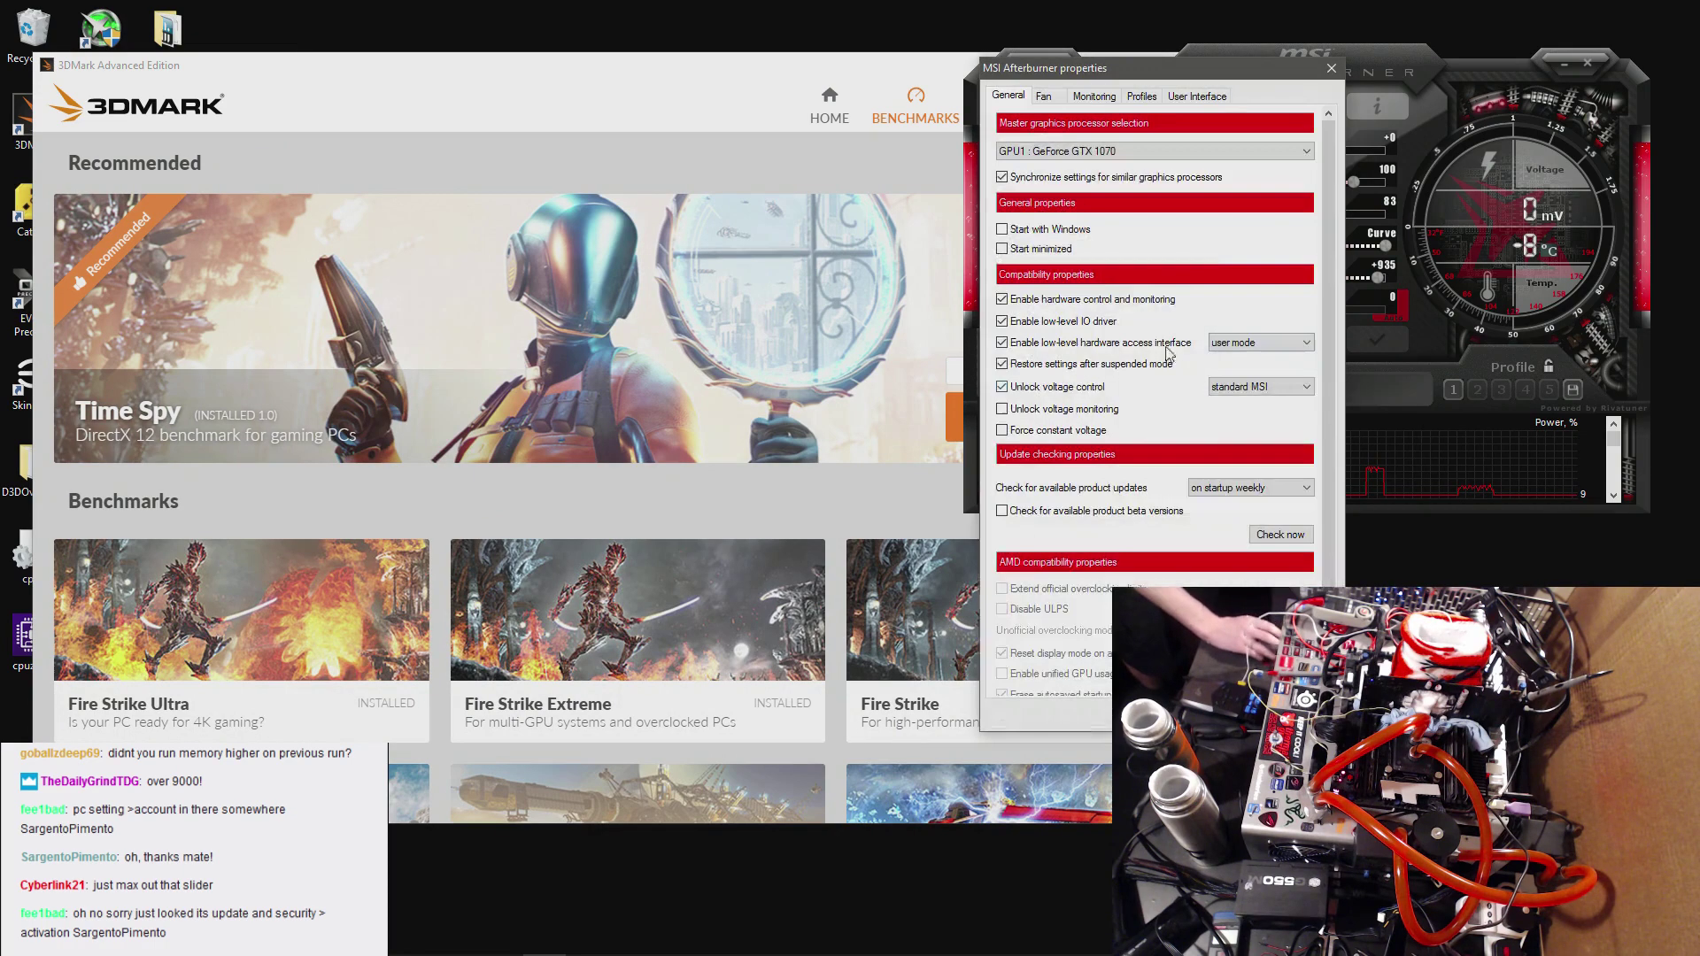
{"action": "key", "text": "Escape"}
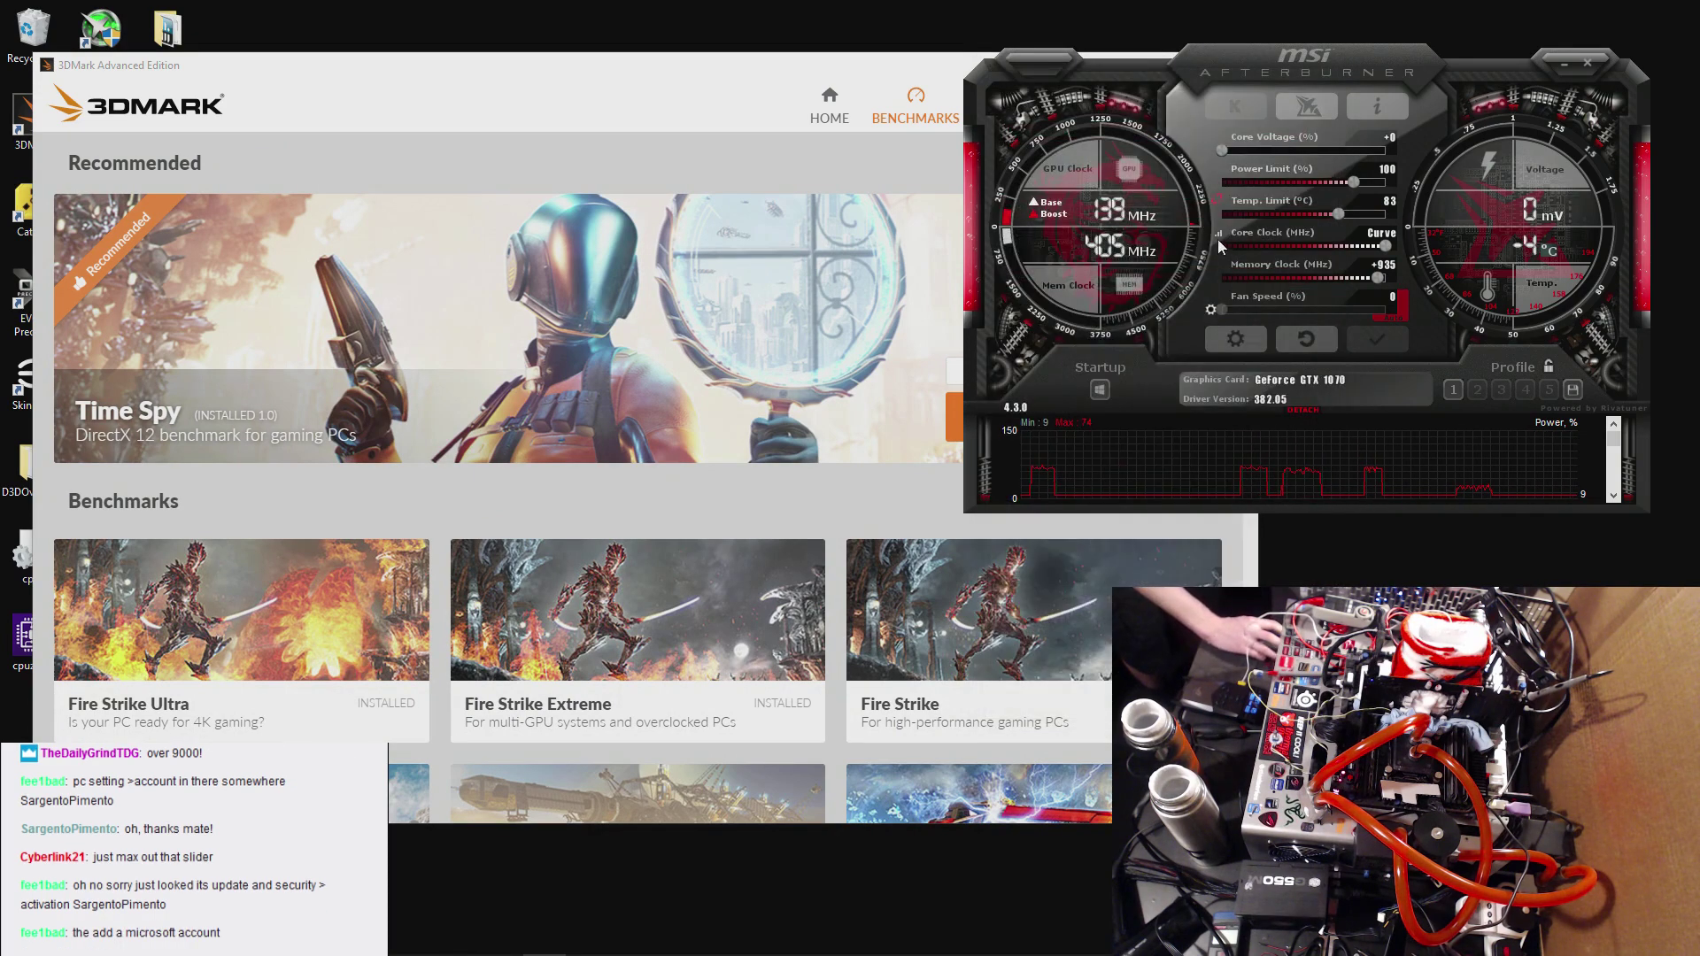
{"action": "left_click", "coordinate": [1219, 234]}
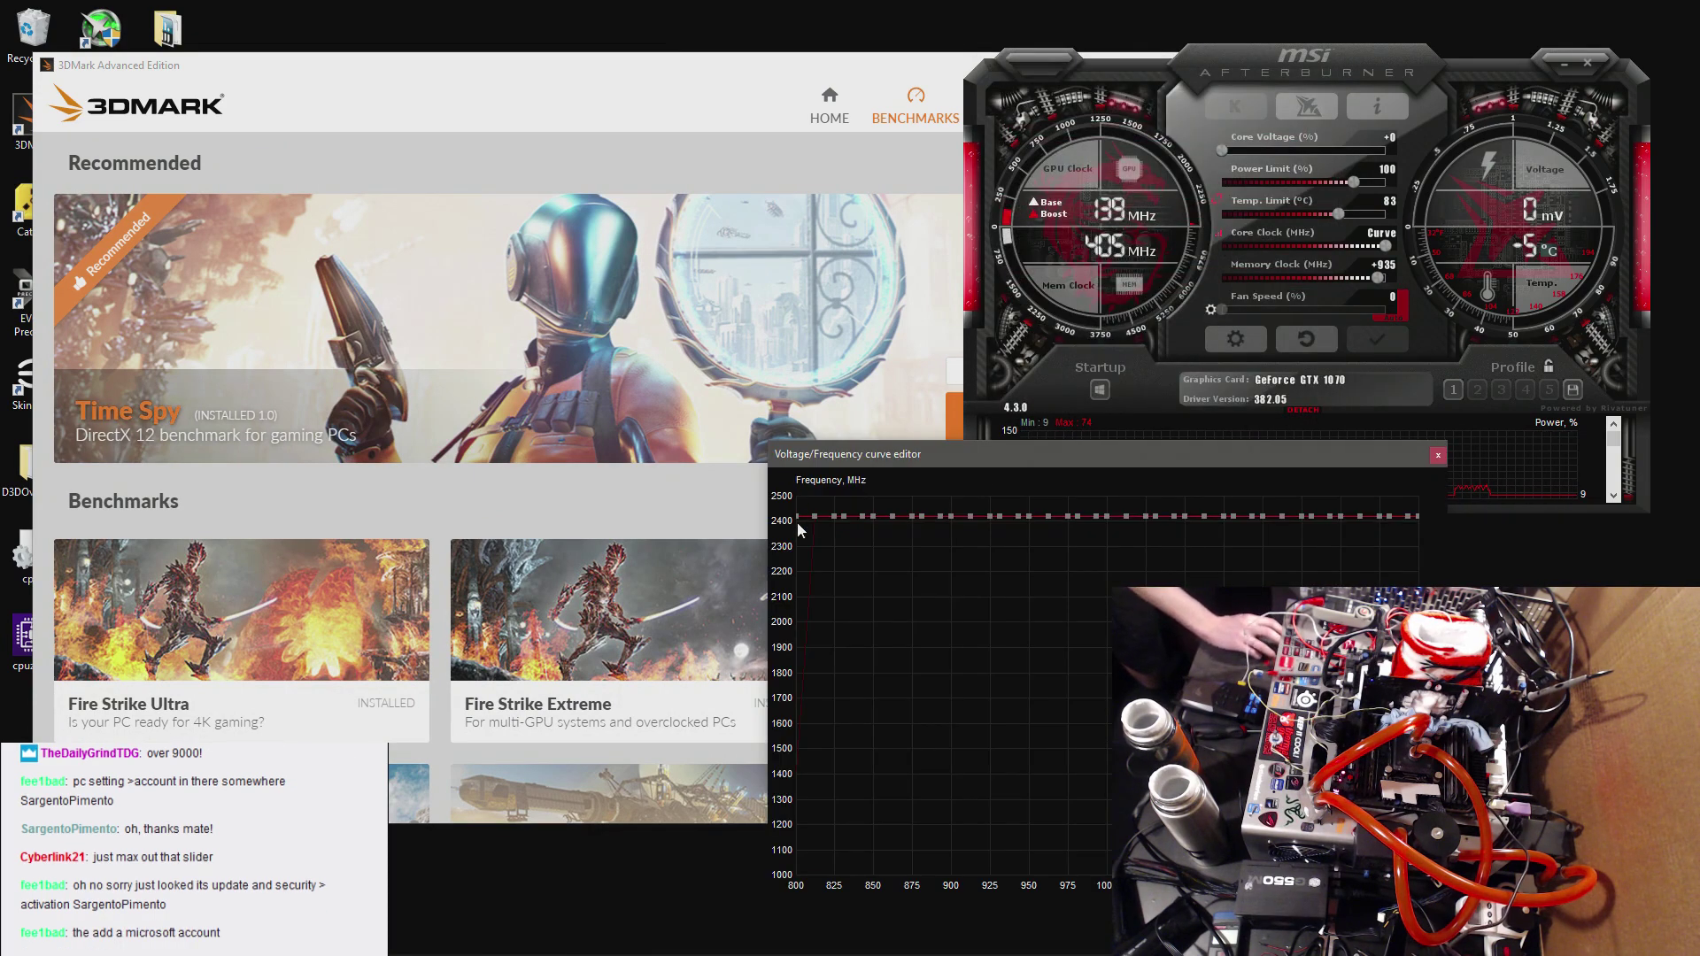
{"action": "key", "text": "Up"}
{"action": "key", "text": "Up"}
{"action": "key", "text": "Up"}
{"action": "key", "text": "Up"}
{"action": "key", "text": "Up"}
{"action": "key", "text": "Up"}
{"action": "key", "text": "Up"}
{"action": "key", "text": "Up"}
{"action": "key", "text": "Up"}
{"action": "key", "text": "Up"}
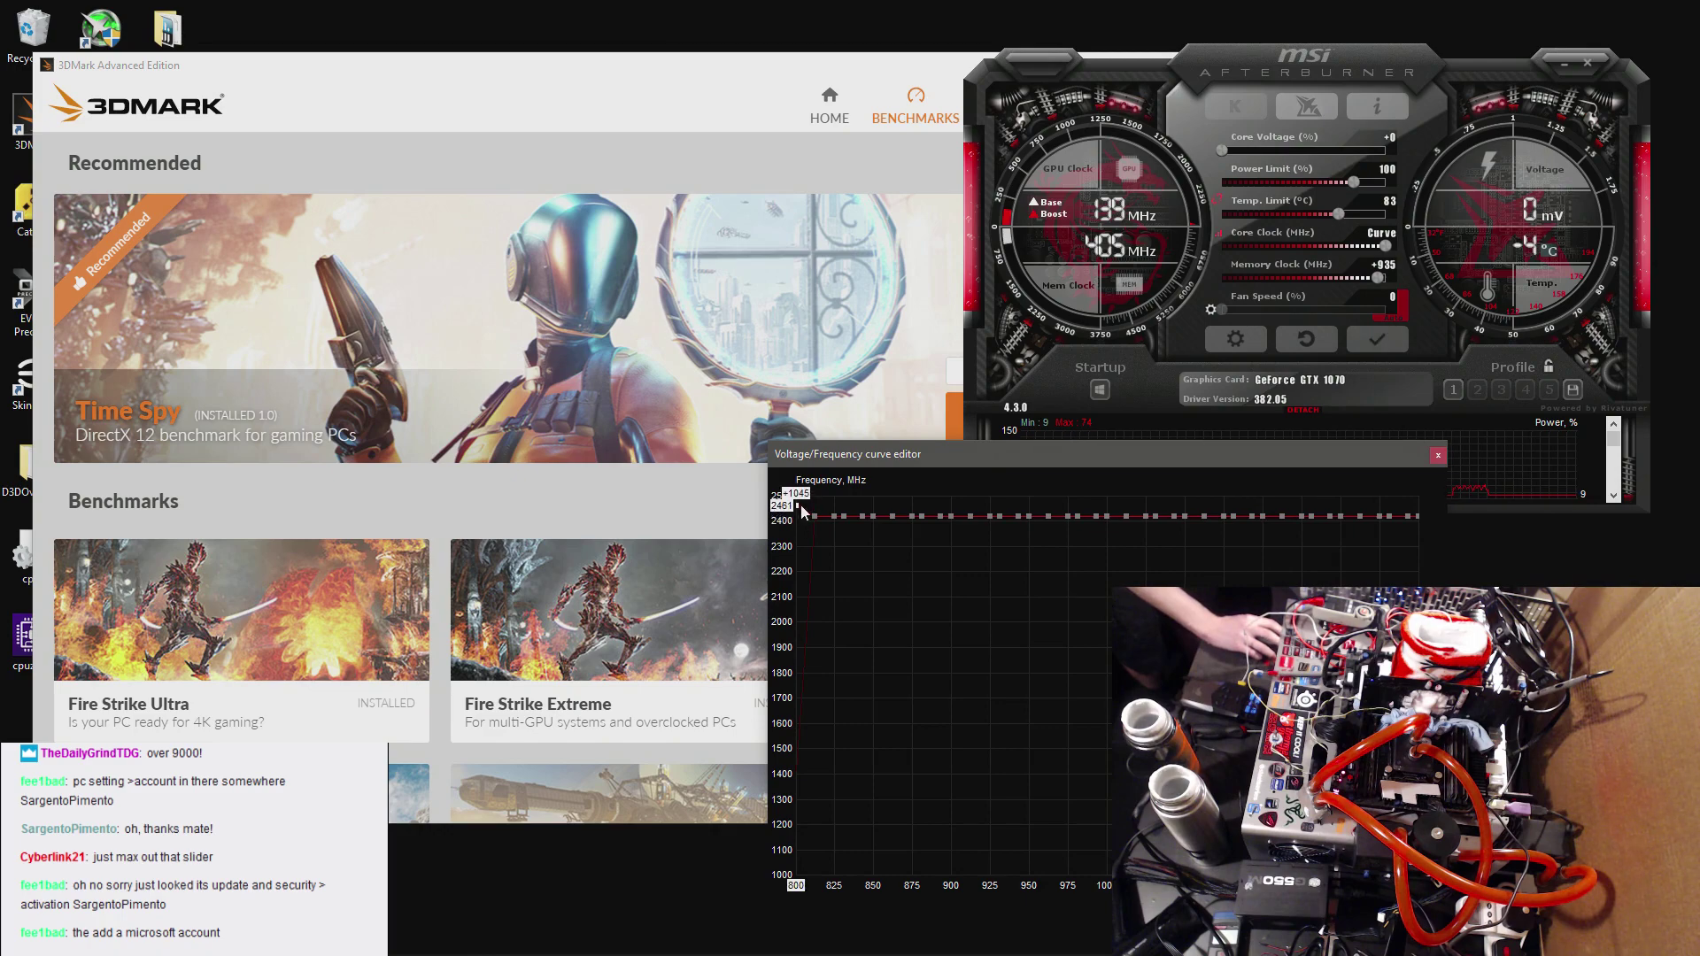
{"action": "left_click", "coordinate": [1377, 339]}
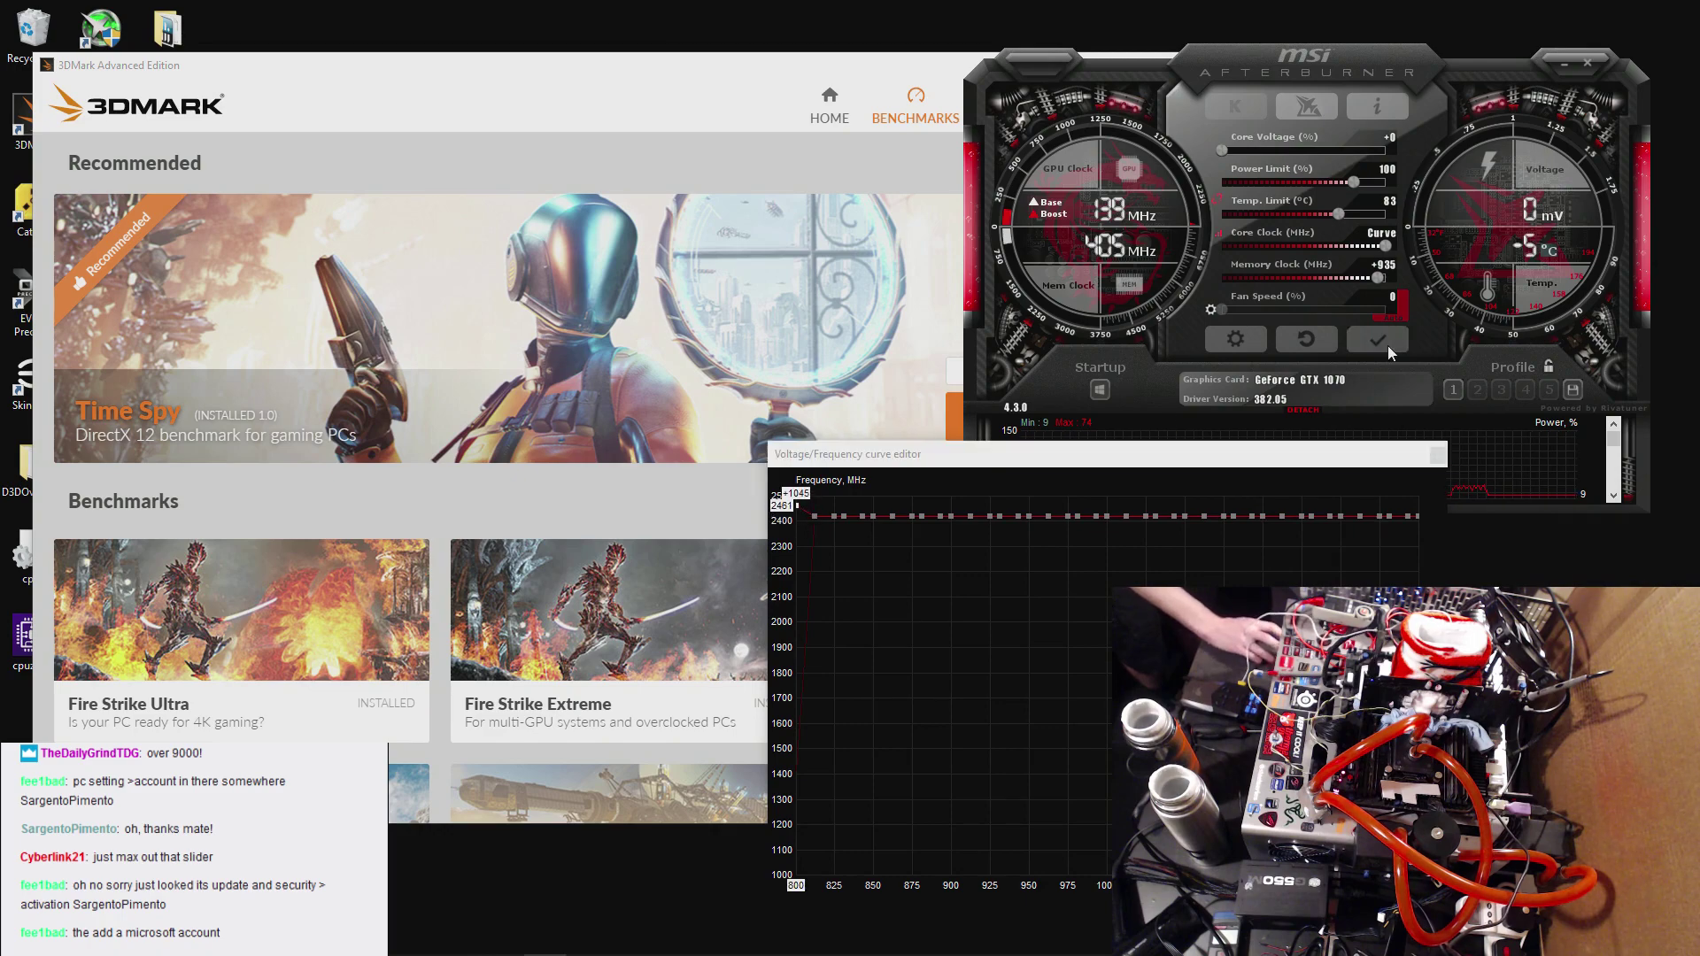
{"action": "left_click", "coordinate": [799, 510]}
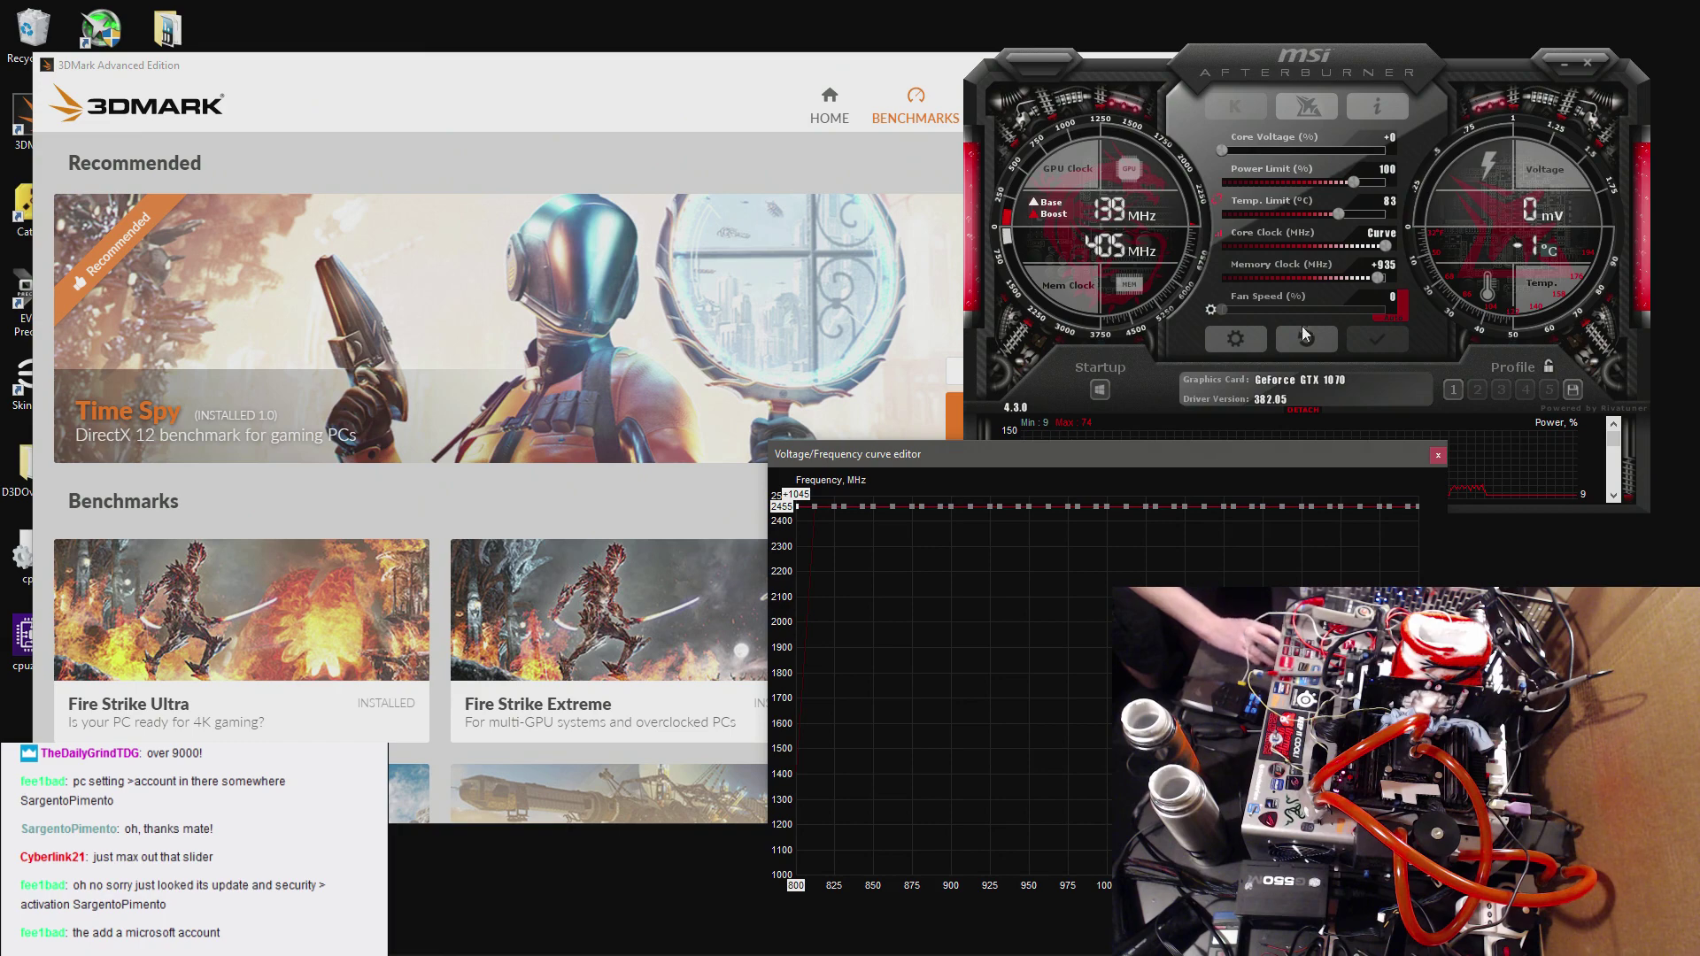
{"action": "left_click", "coordinate": [1376, 339]}
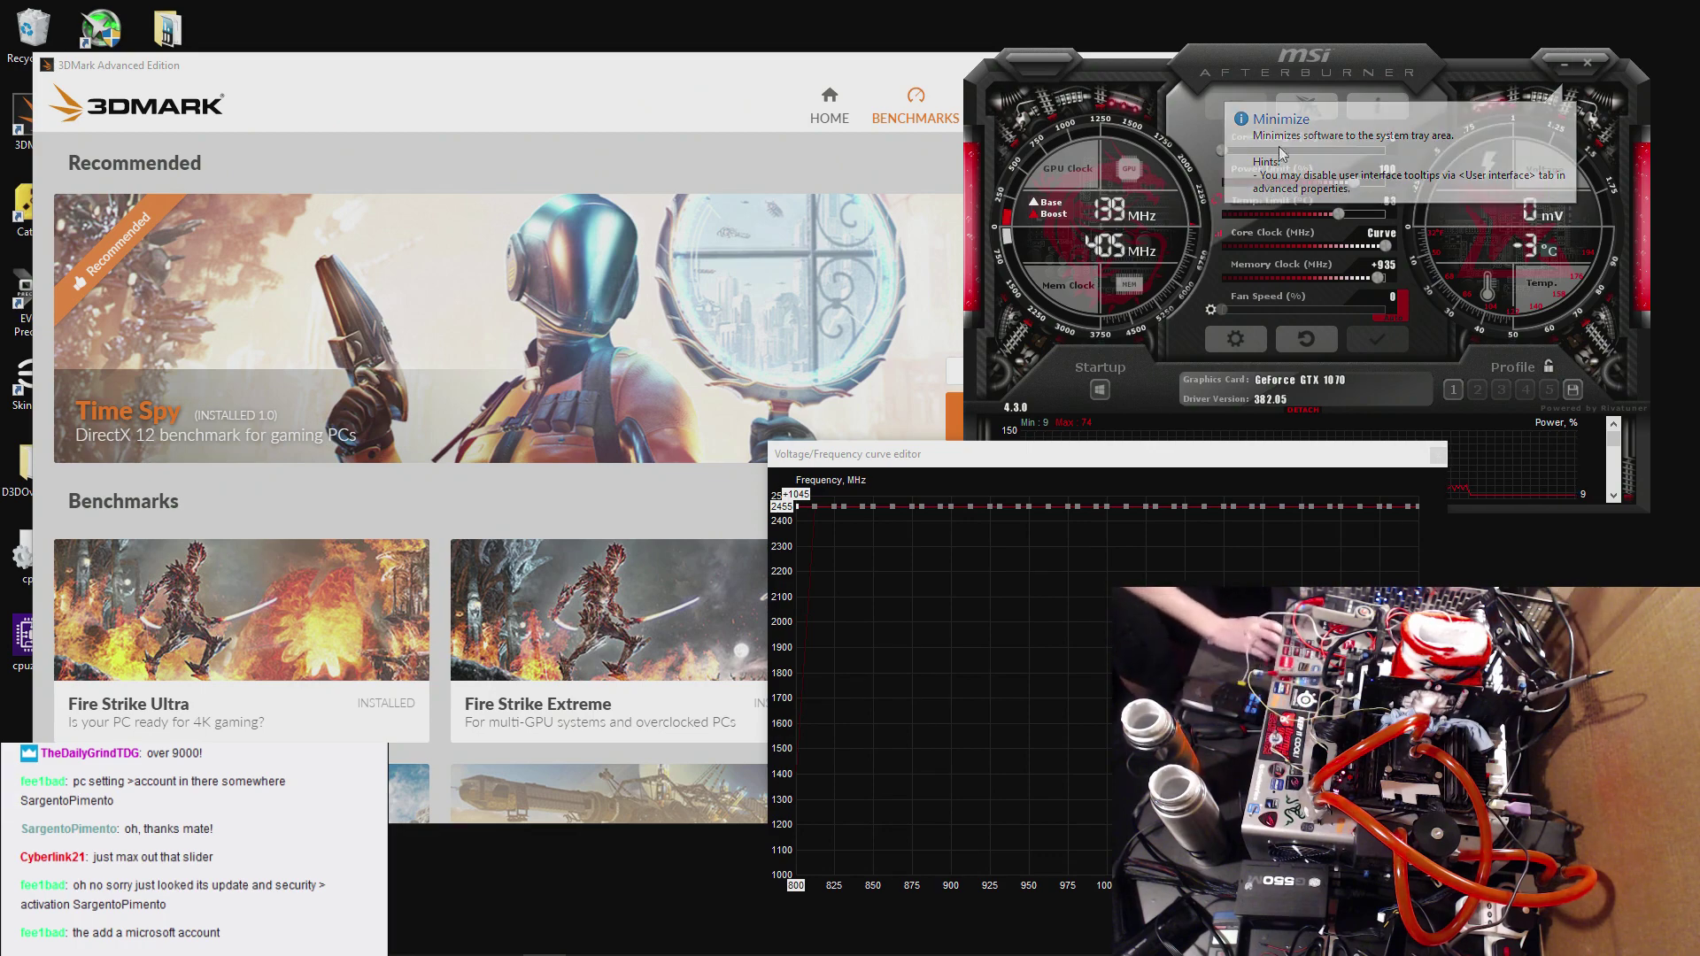
{"action": "left_click", "coordinate": [1437, 455]}
- Return to 3DMark and try a Fire Strike run with the new curve
{"action": "left_click", "coordinate": [789, 58]}
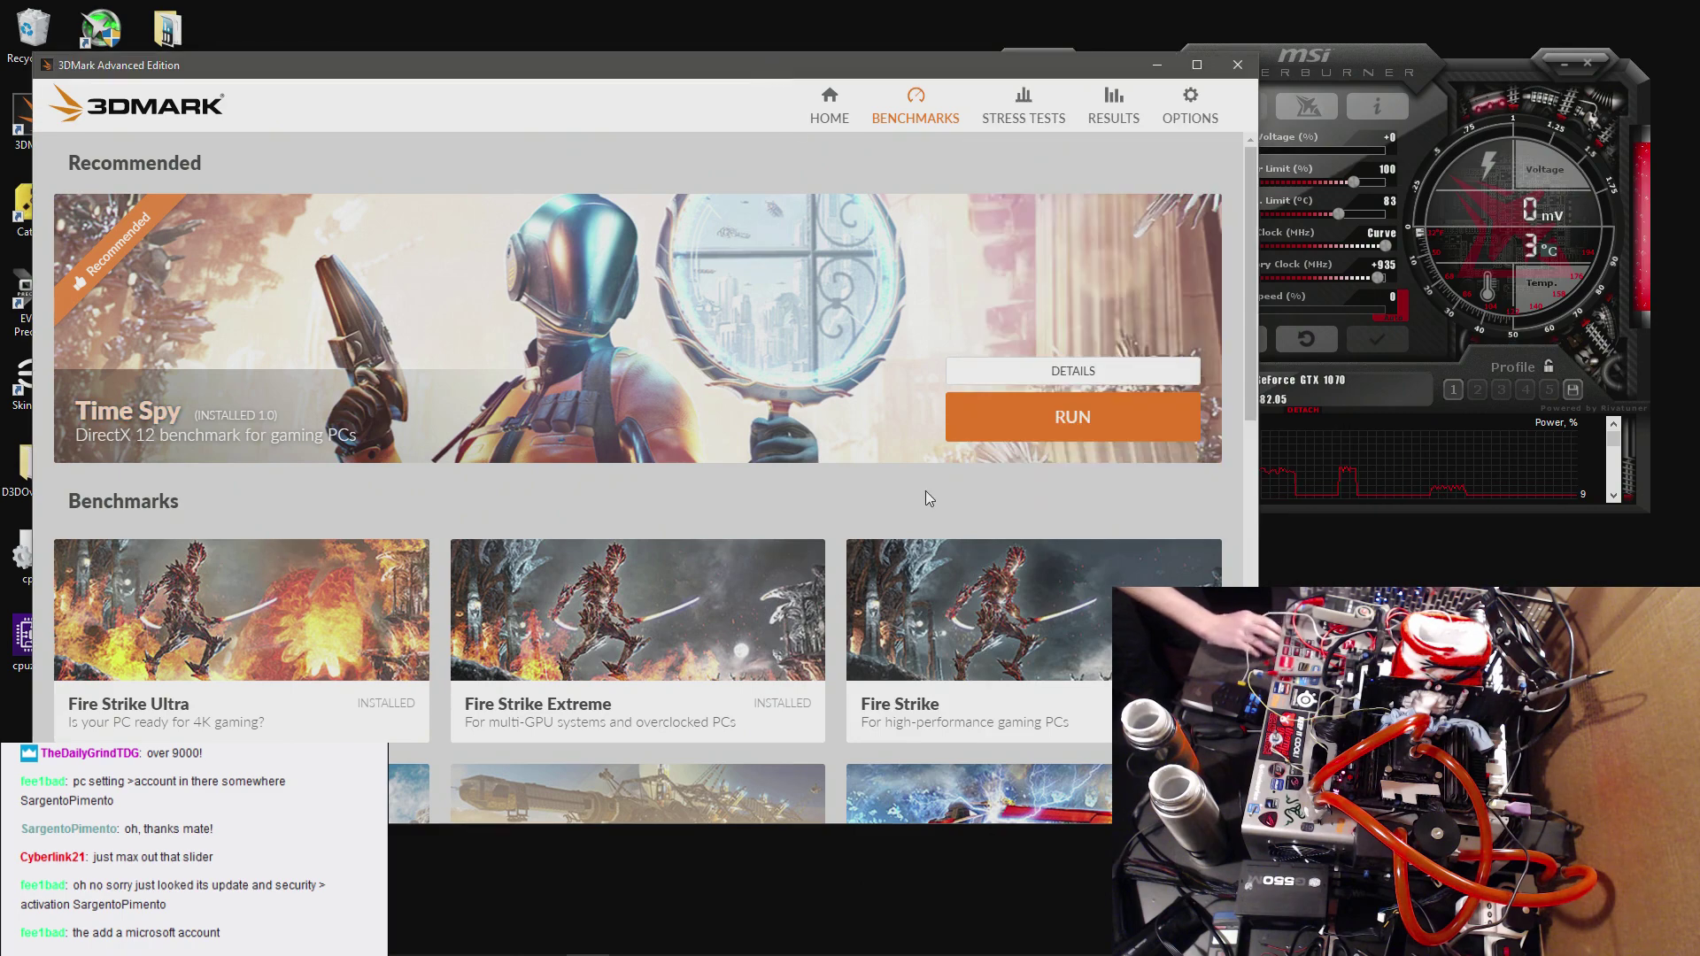
{"action": "left_click", "coordinate": [1017, 623]}
{"action": "left_click", "coordinate": [1145, 353]}
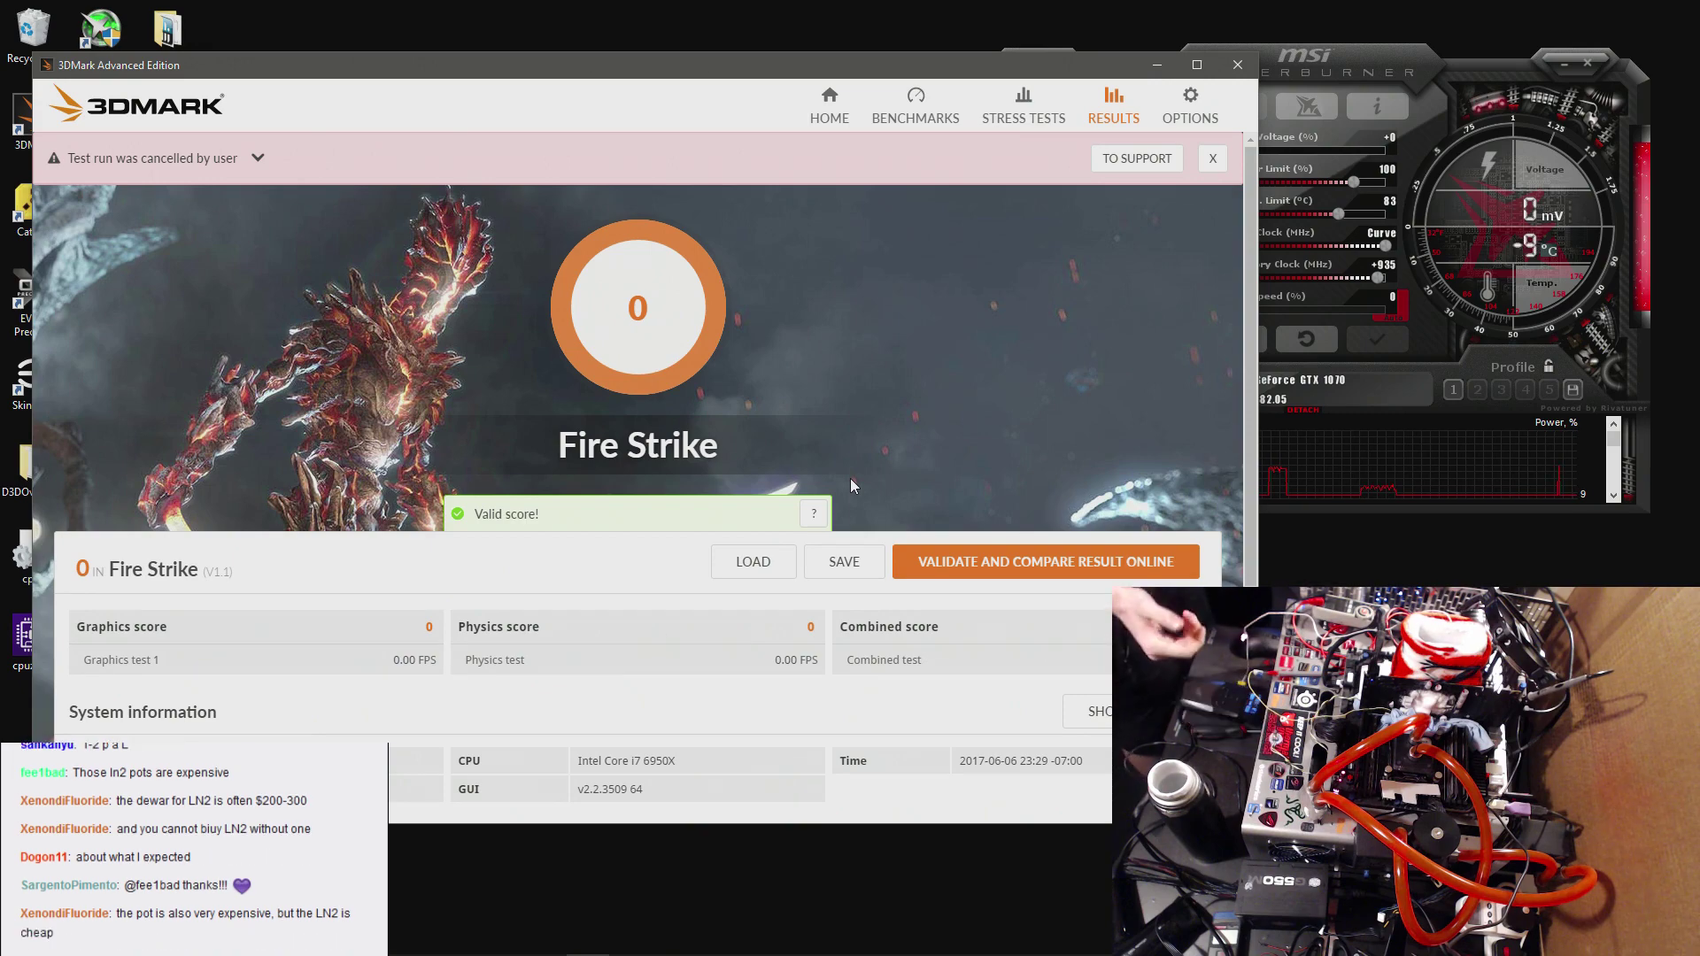
- Go back to the benchmark list and try another Fire Strike run
{"action": "left_click", "coordinate": [915, 106]}
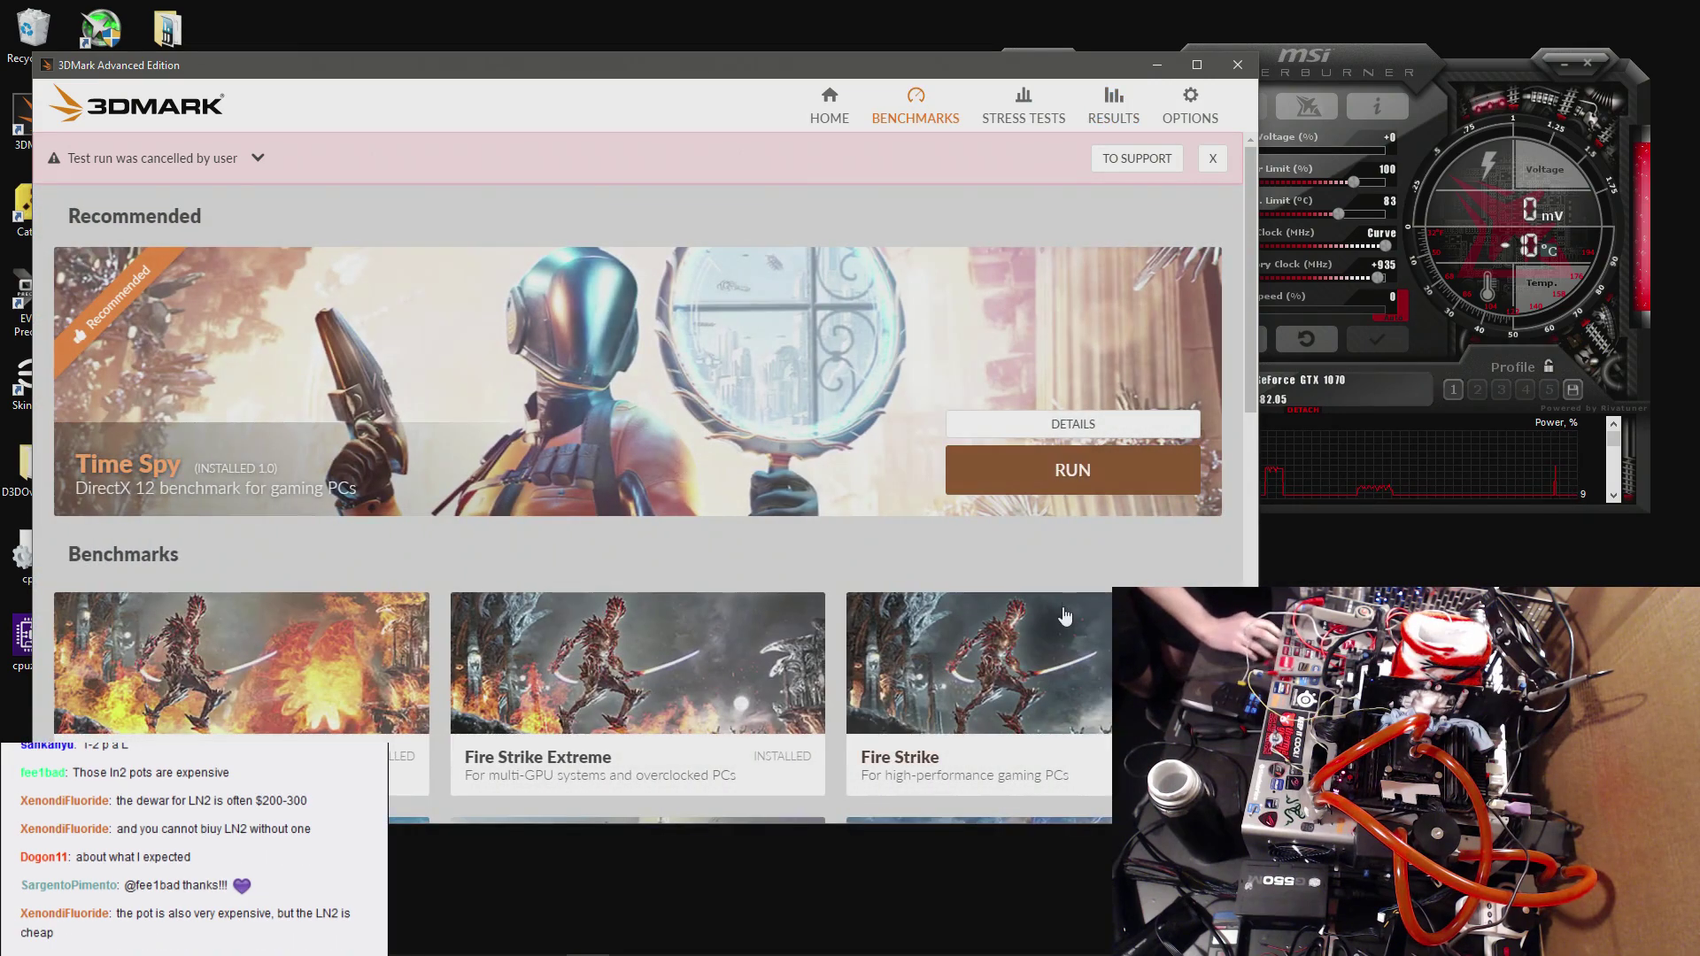
{"action": "left_click", "coordinate": [1074, 422]}
{"action": "left_click", "coordinate": [1117, 365]}
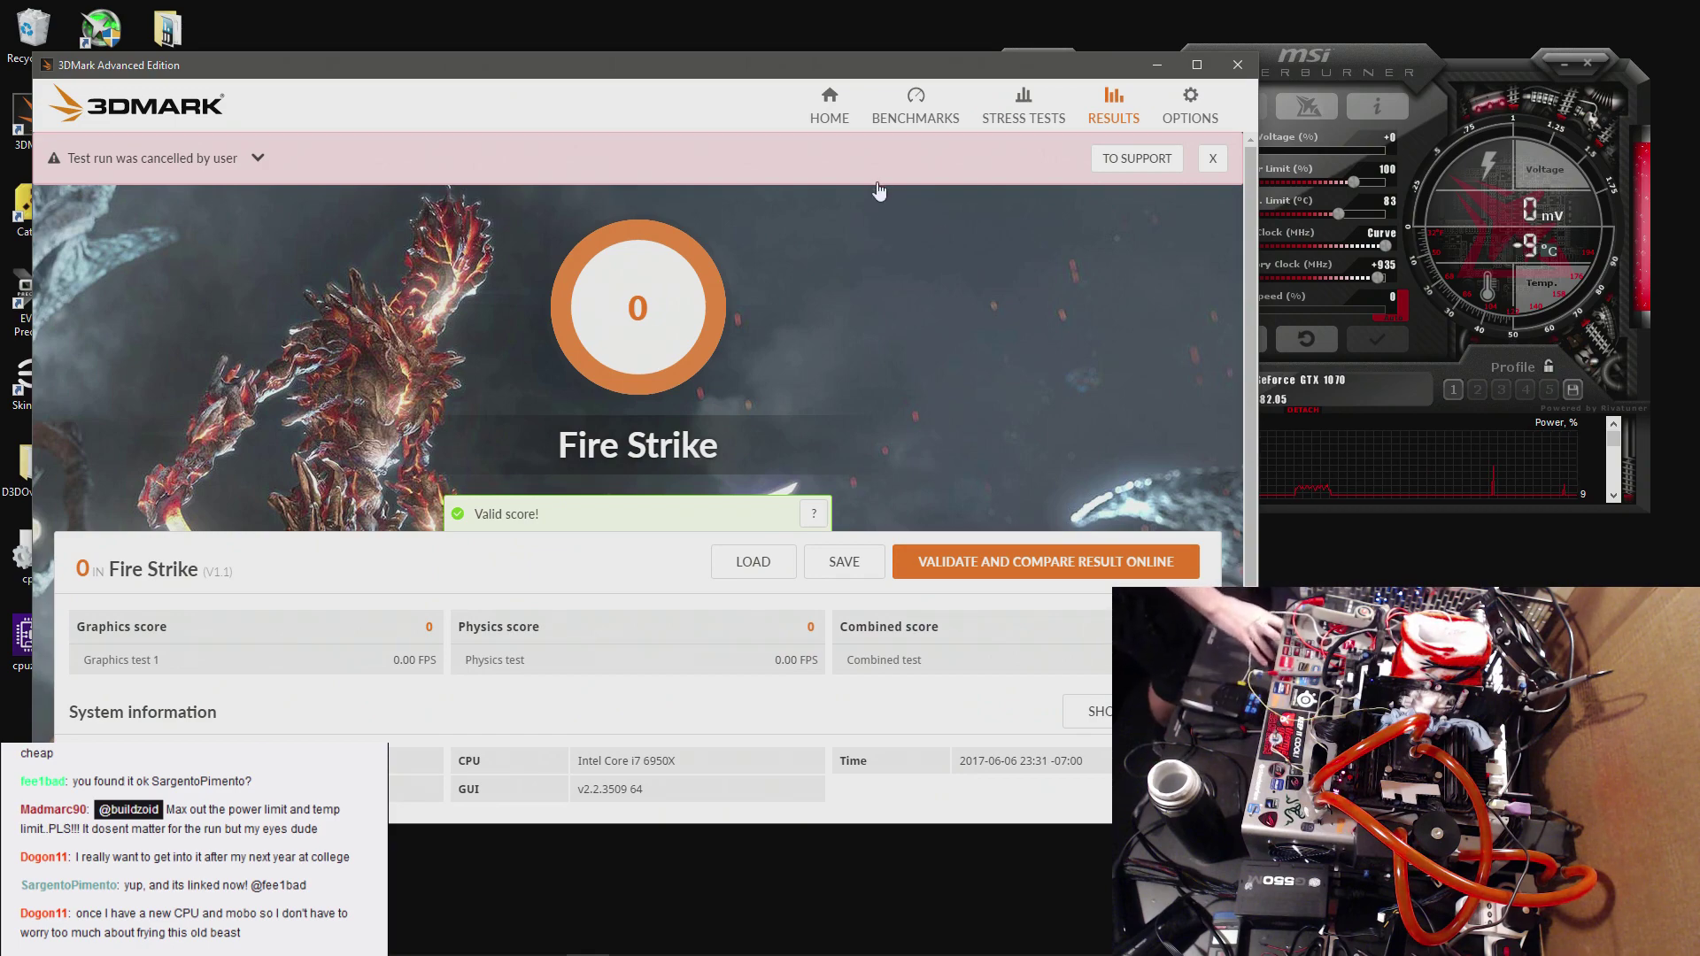
- Reopen the benchmark list and start a Time Spy run
{"action": "left_click", "coordinate": [910, 121]}
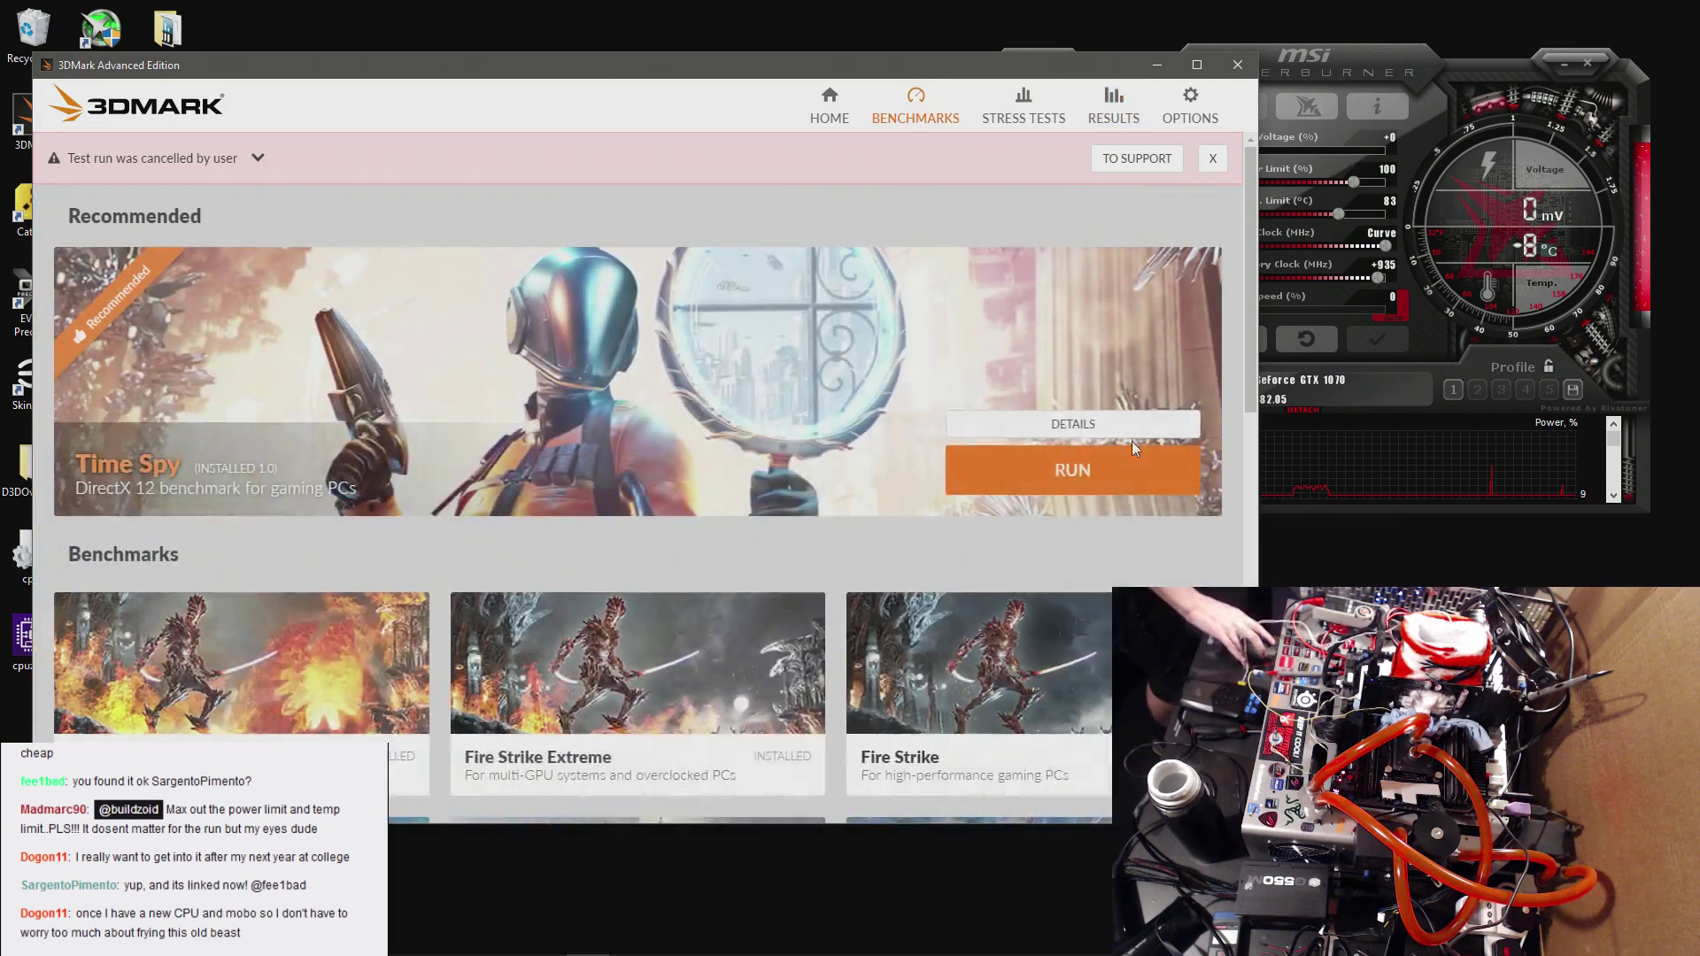
{"action": "left_click", "coordinate": [1133, 469]}
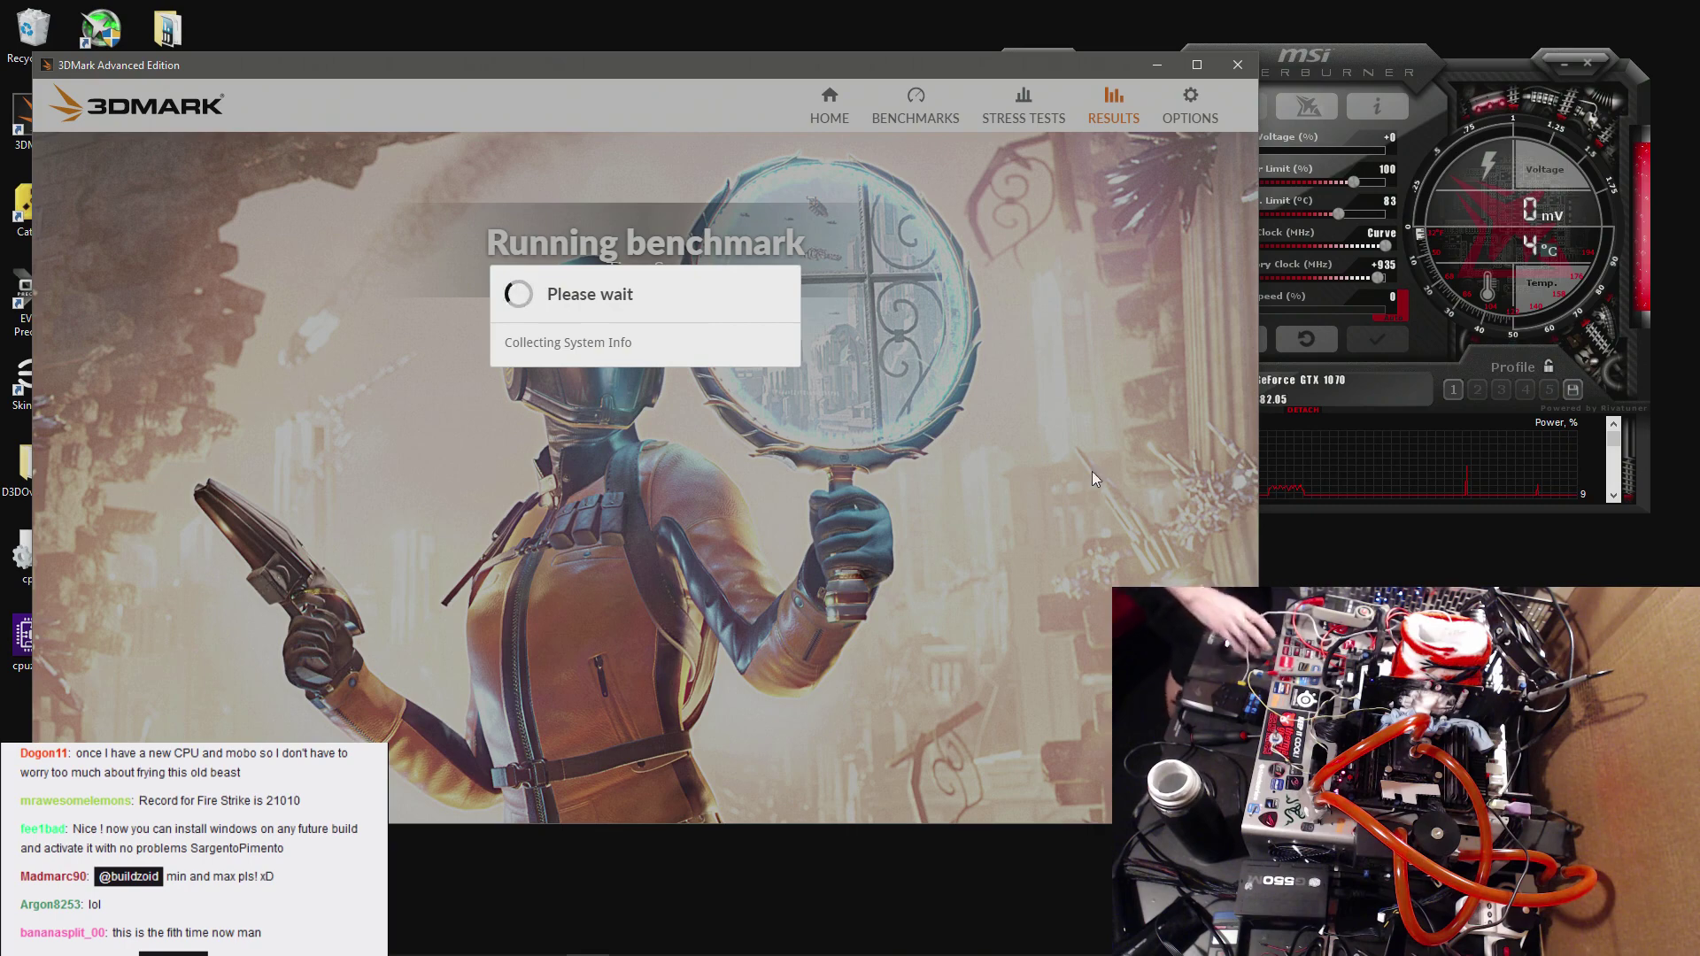
- In Afterburner, set the temperature limit to 60 °C and the power limit to 112 %, apply both and return to 3DMark
{"action": "left_click", "coordinate": [1342, 207]}
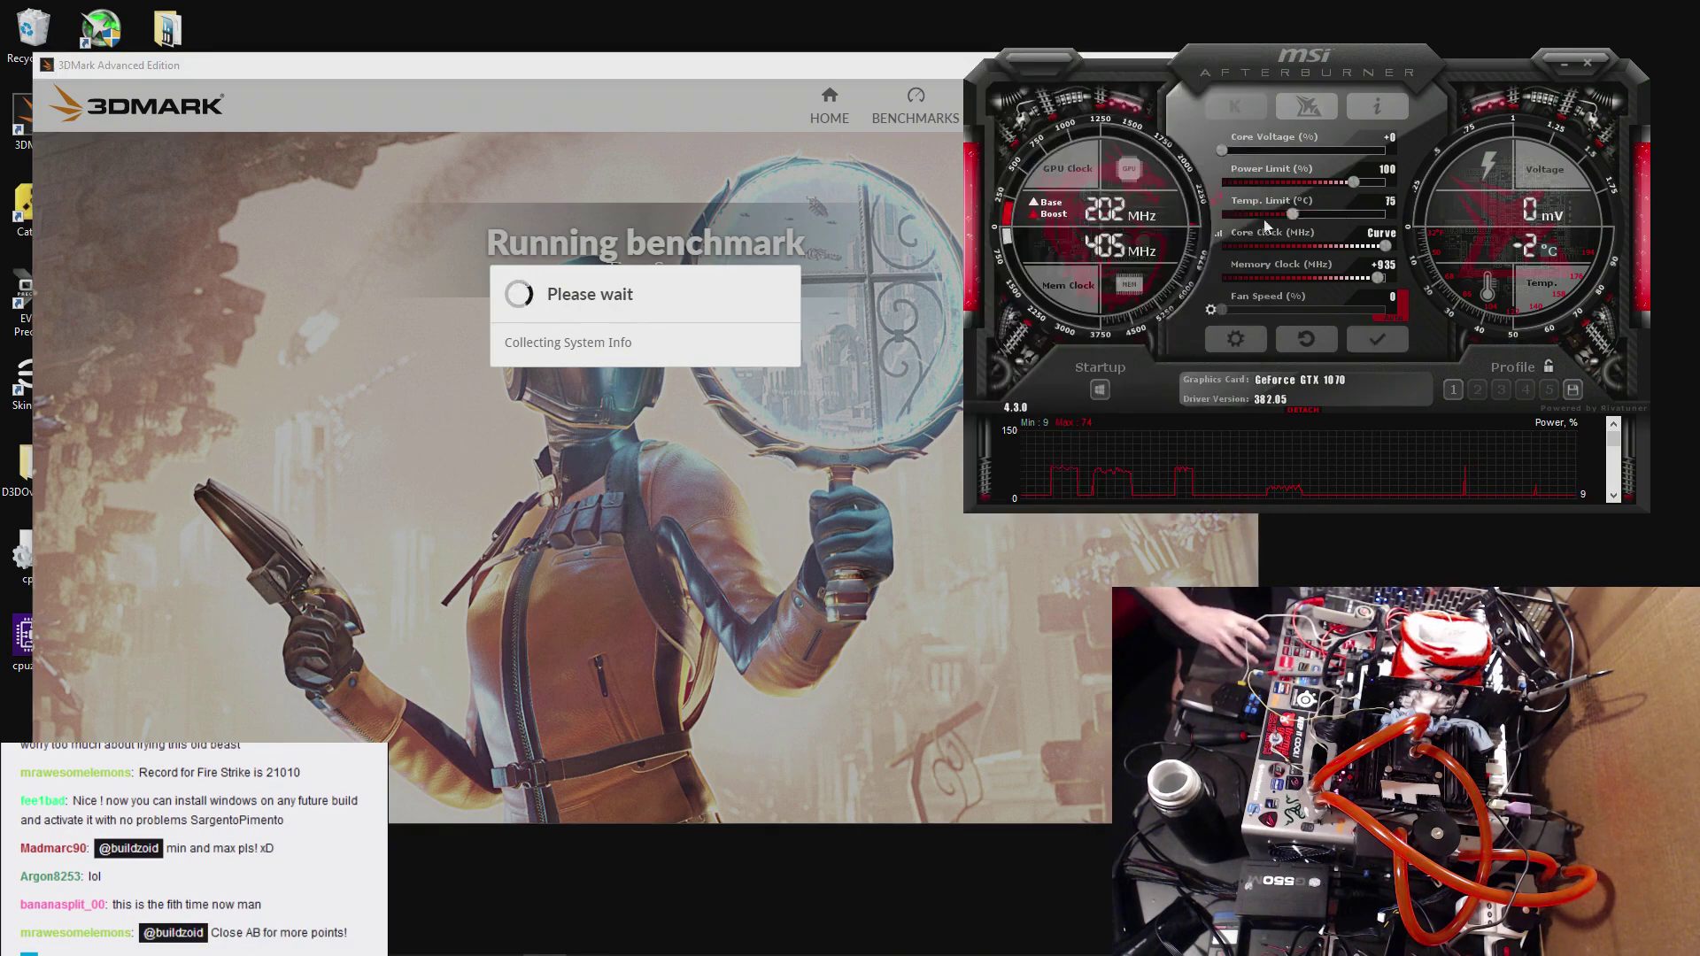
{"action": "left_click_drag", "start_coordinate": [1352, 182], "coordinate": [1388, 183]}
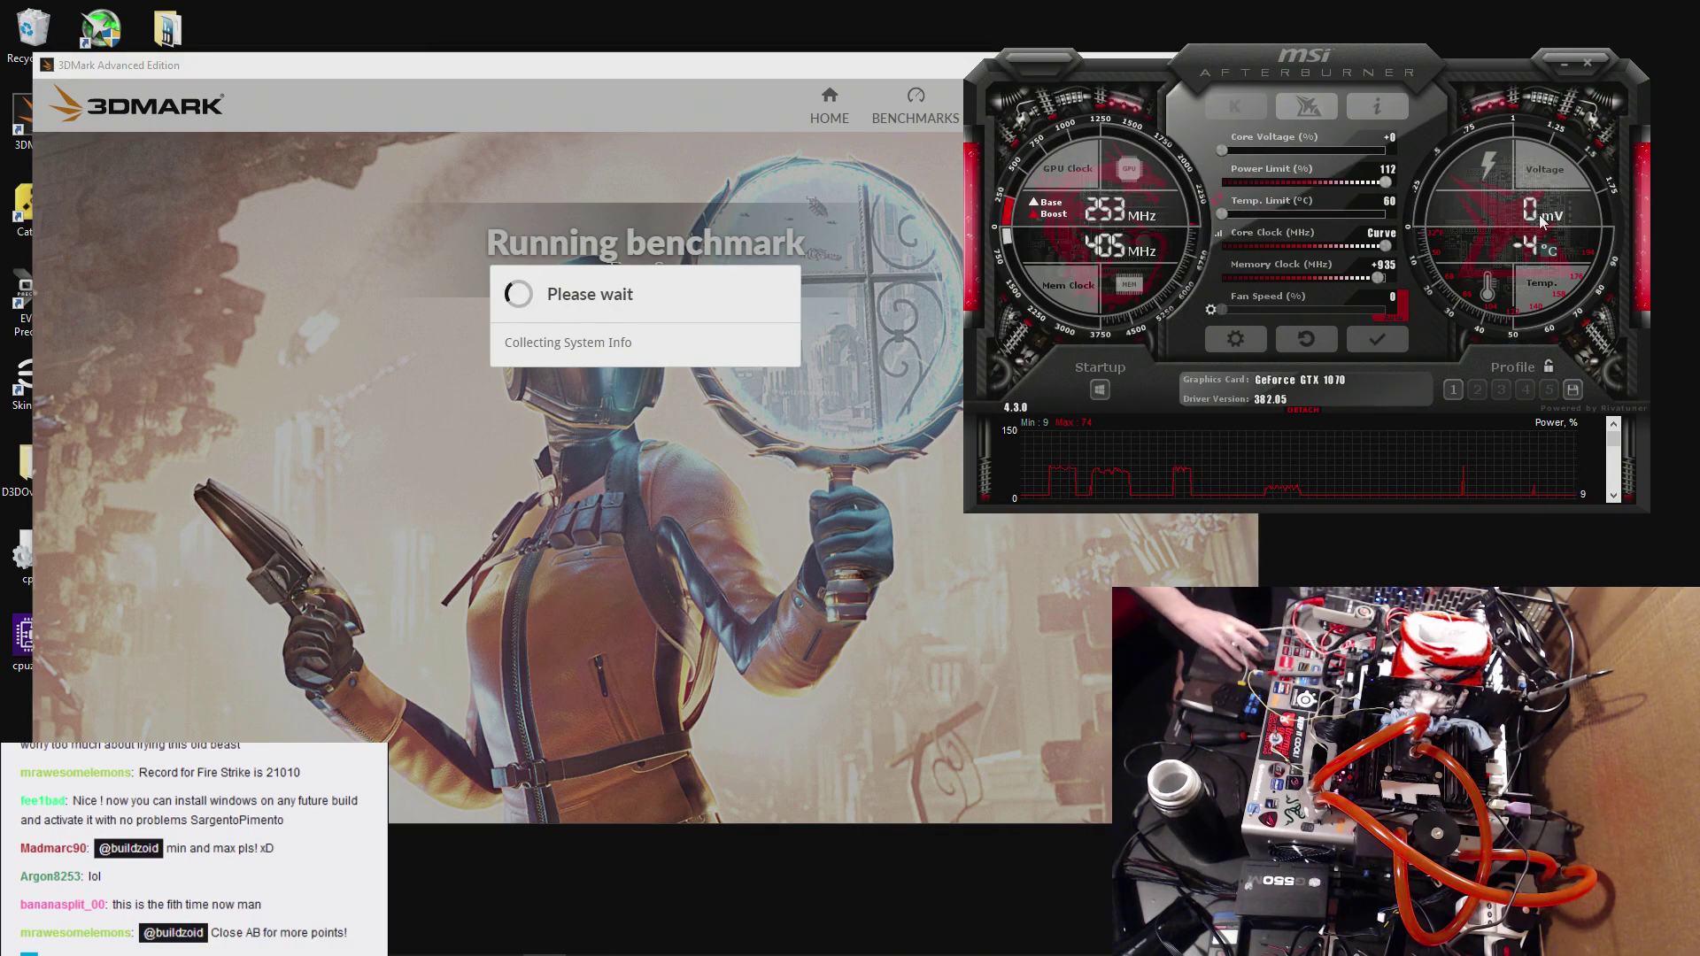
{"action": "left_click", "coordinate": [1395, 333]}
{"action": "left_click", "coordinate": [879, 434]}
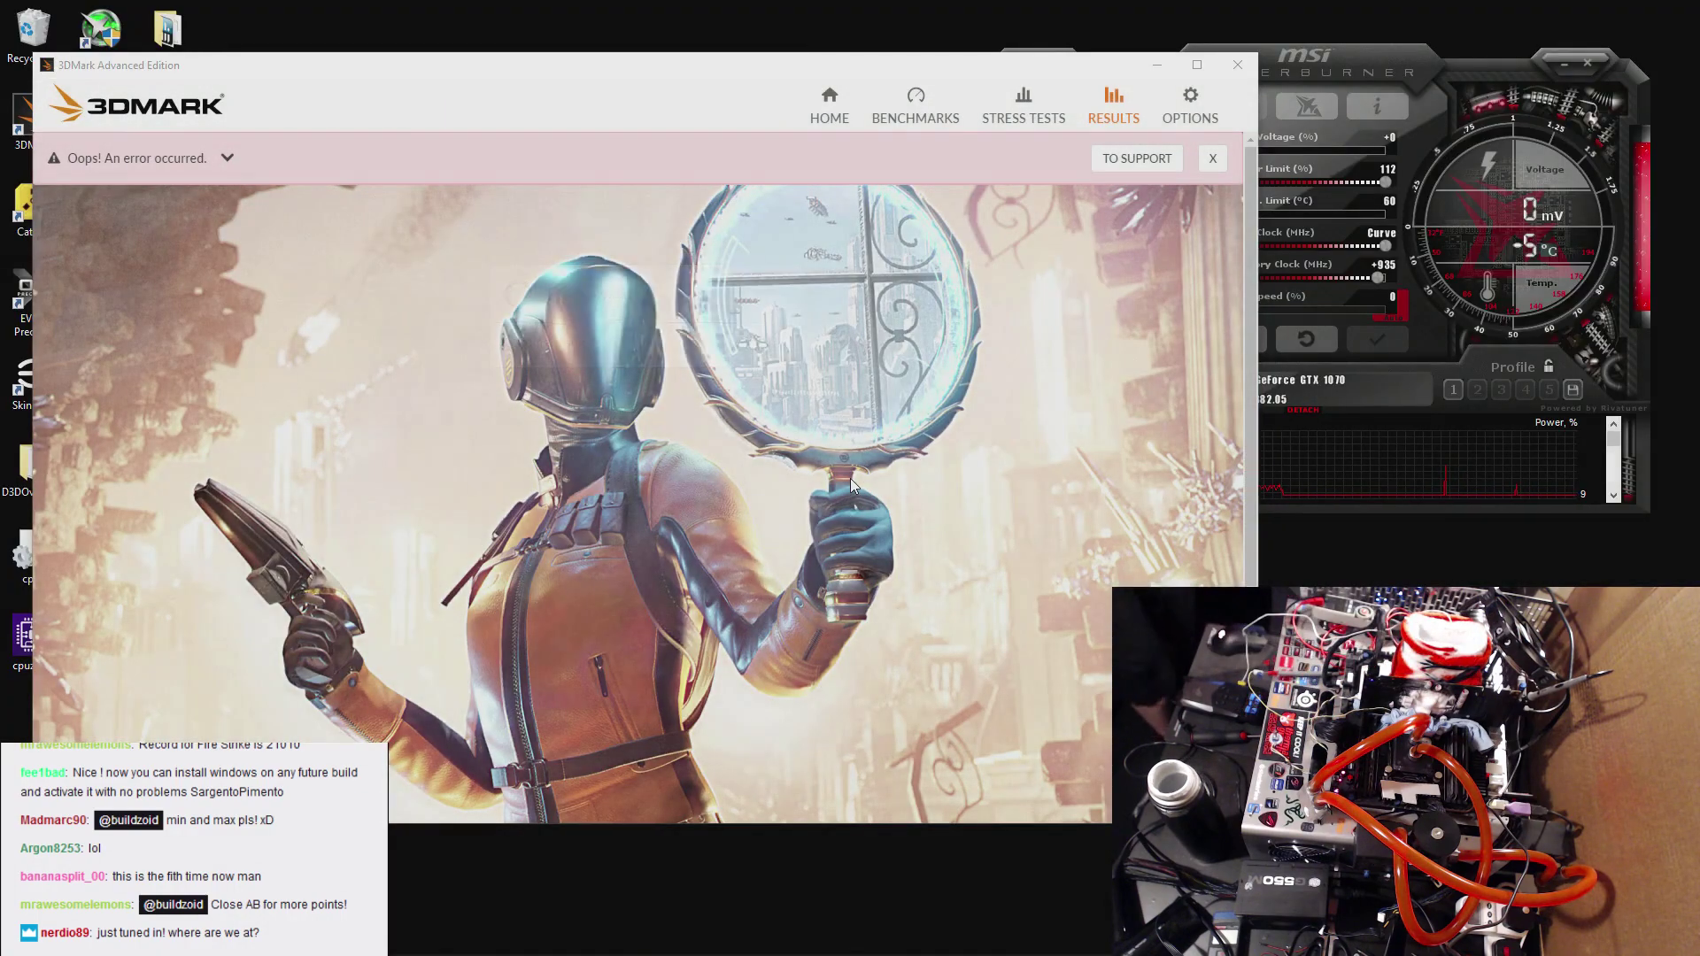
- Expand the Time Spy error details, return to the benchmark list and start a Fire Strike run
{"action": "left_click", "coordinate": [223, 160]}
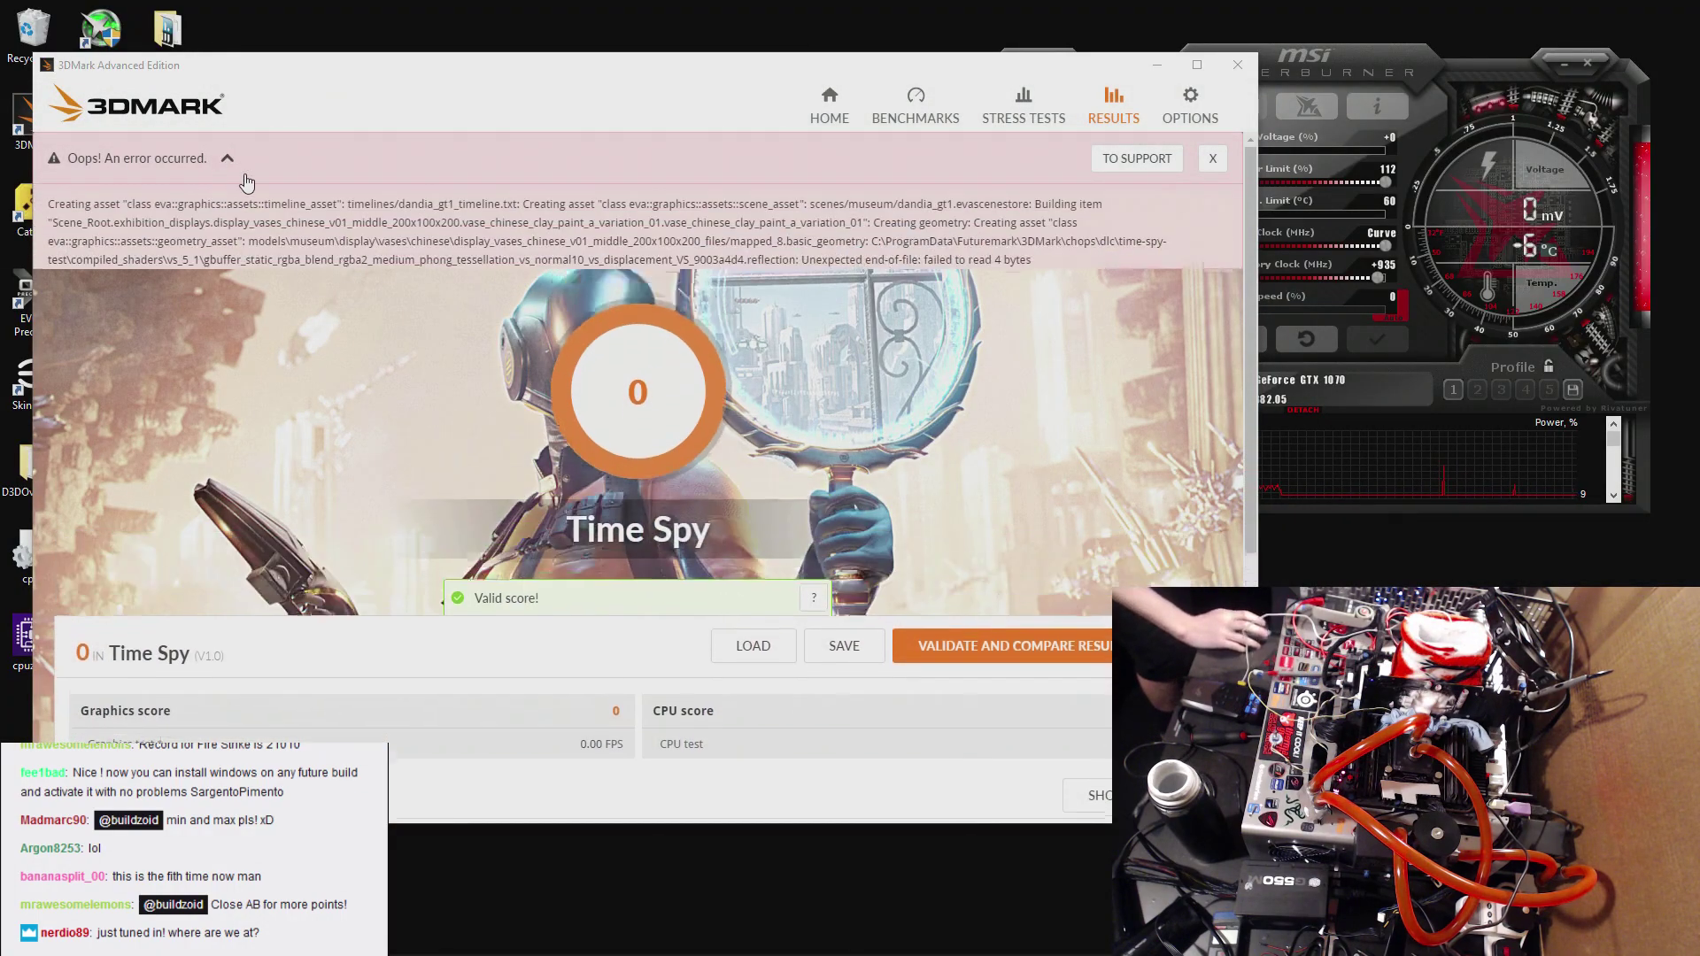
{"action": "left_click", "coordinate": [915, 104]}
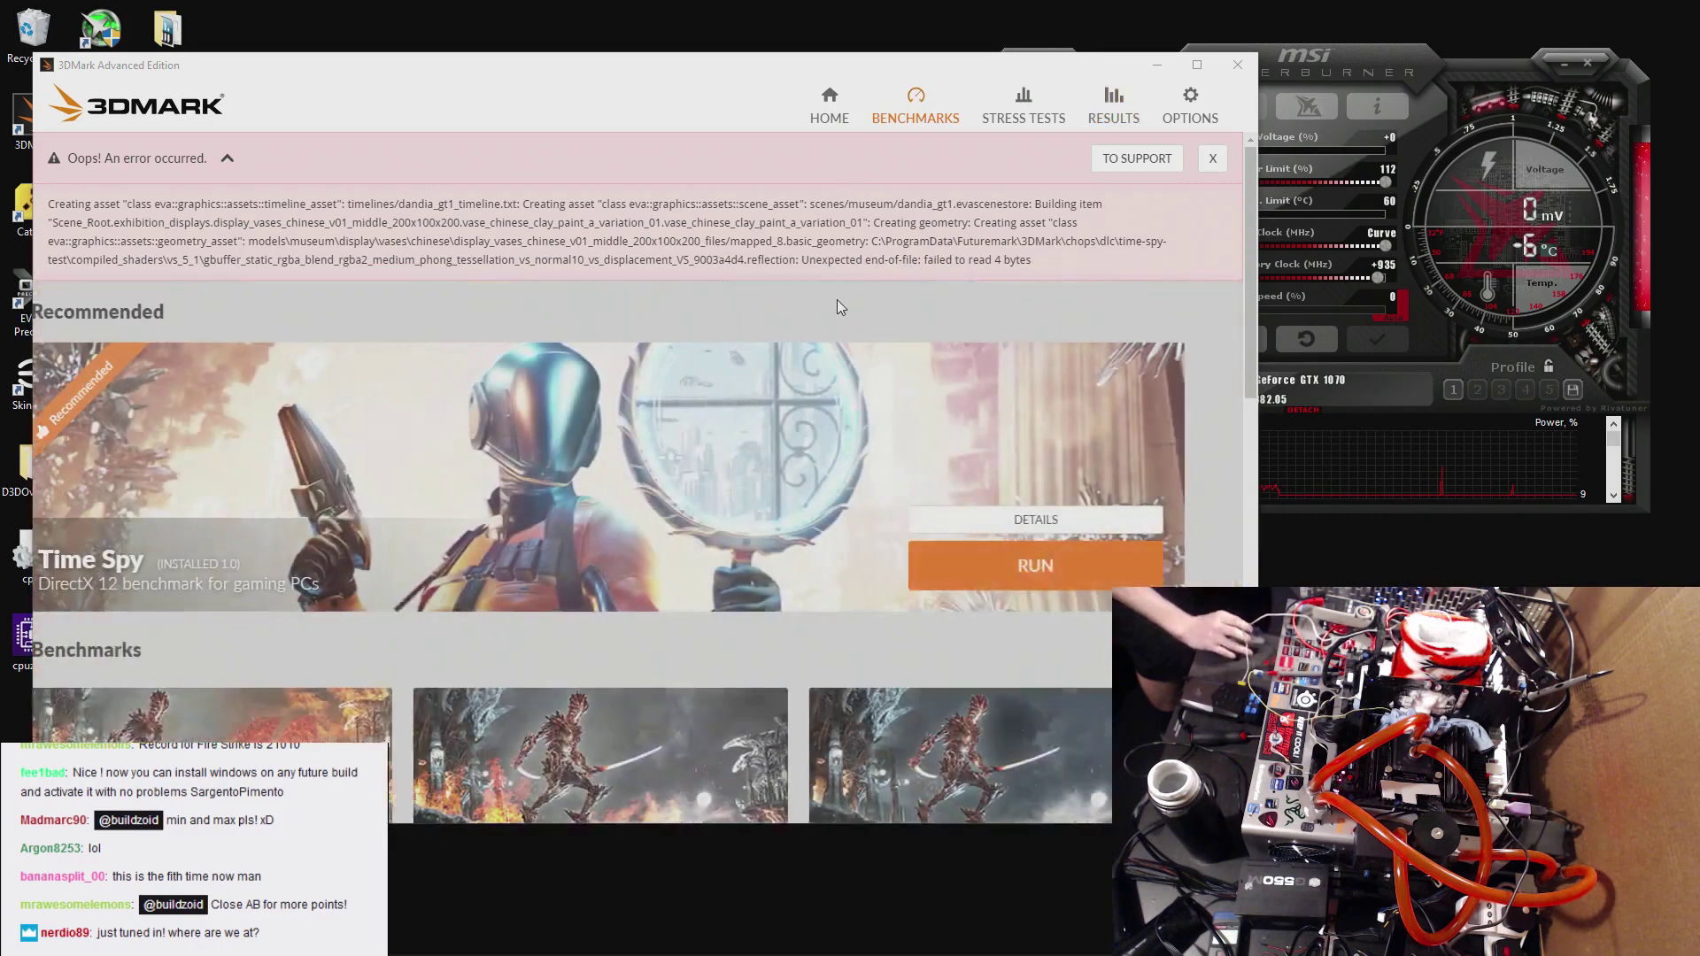
{"action": "scroll", "coordinate": [1014, 409], "scroll_direction": "down", "scroll_amount": 5}
{"action": "left_click", "coordinate": [1013, 409]}
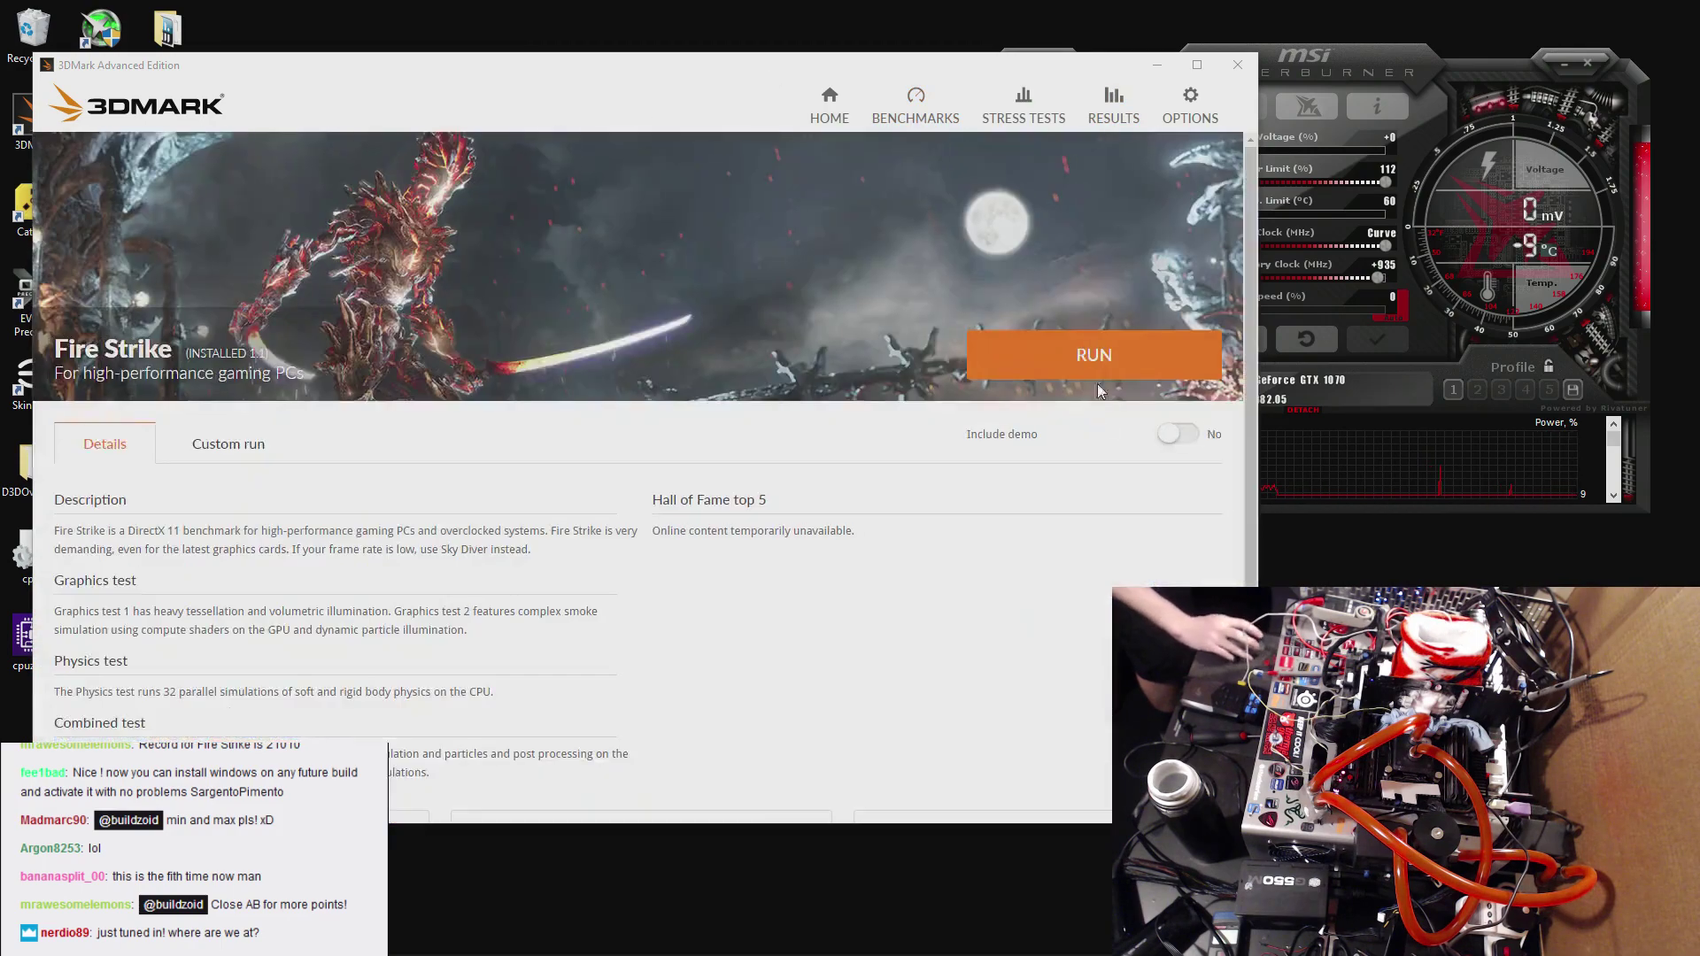
{"action": "left_click", "coordinate": [1081, 369]}
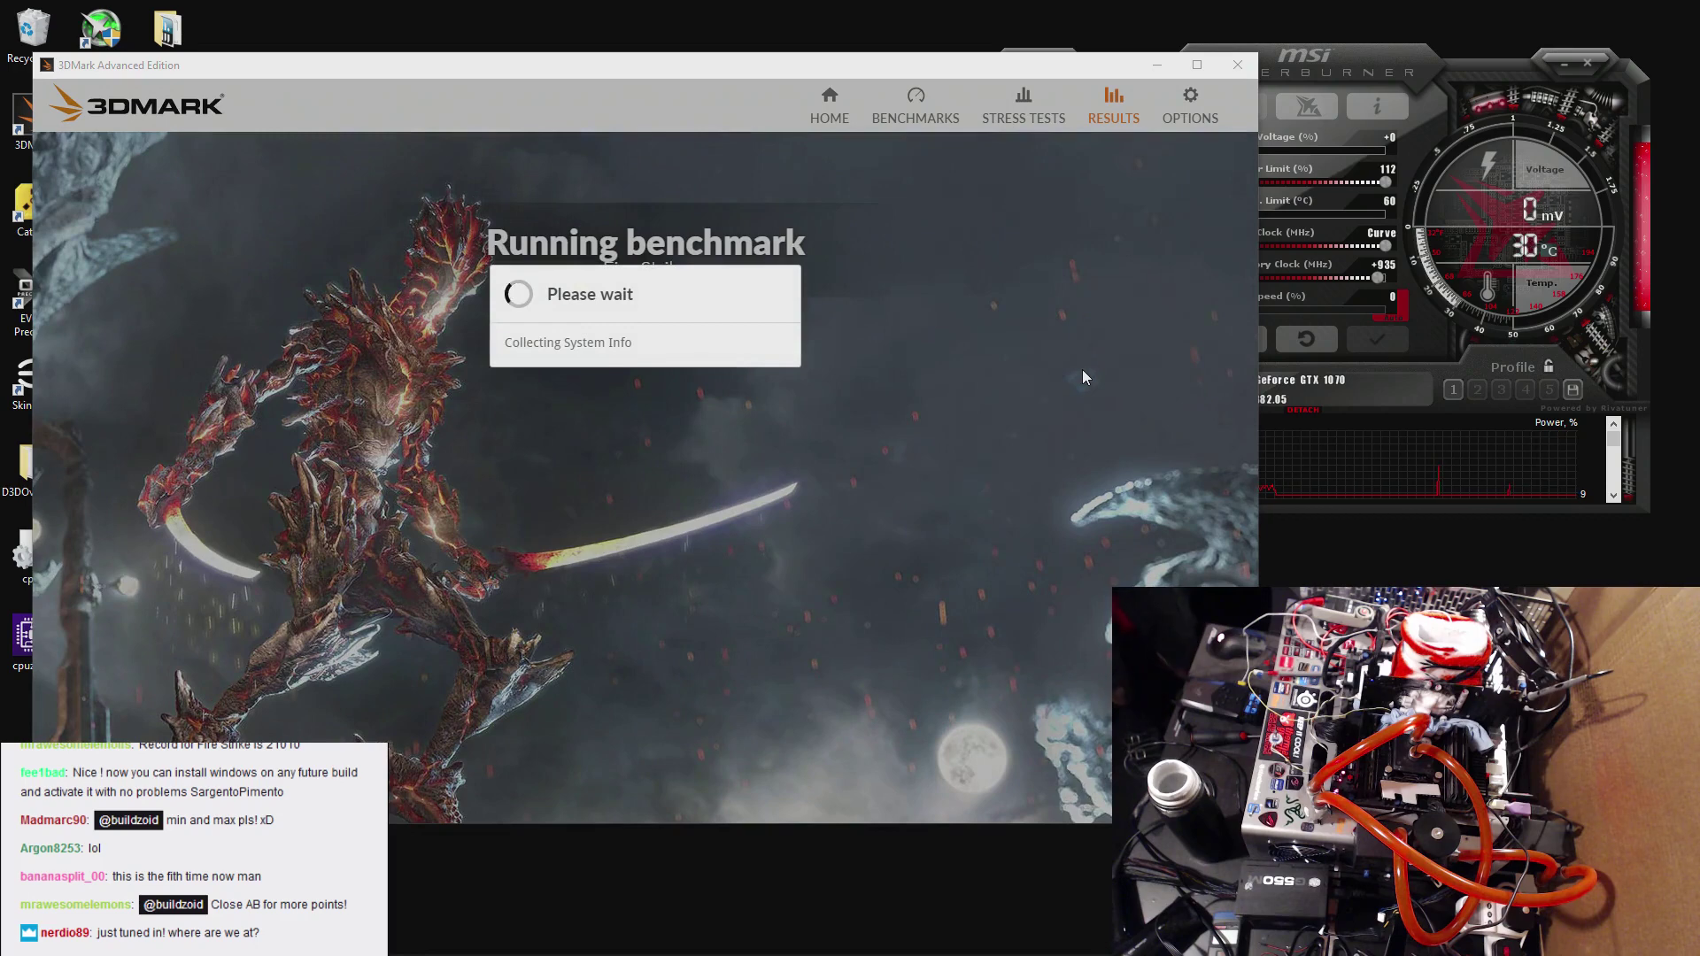